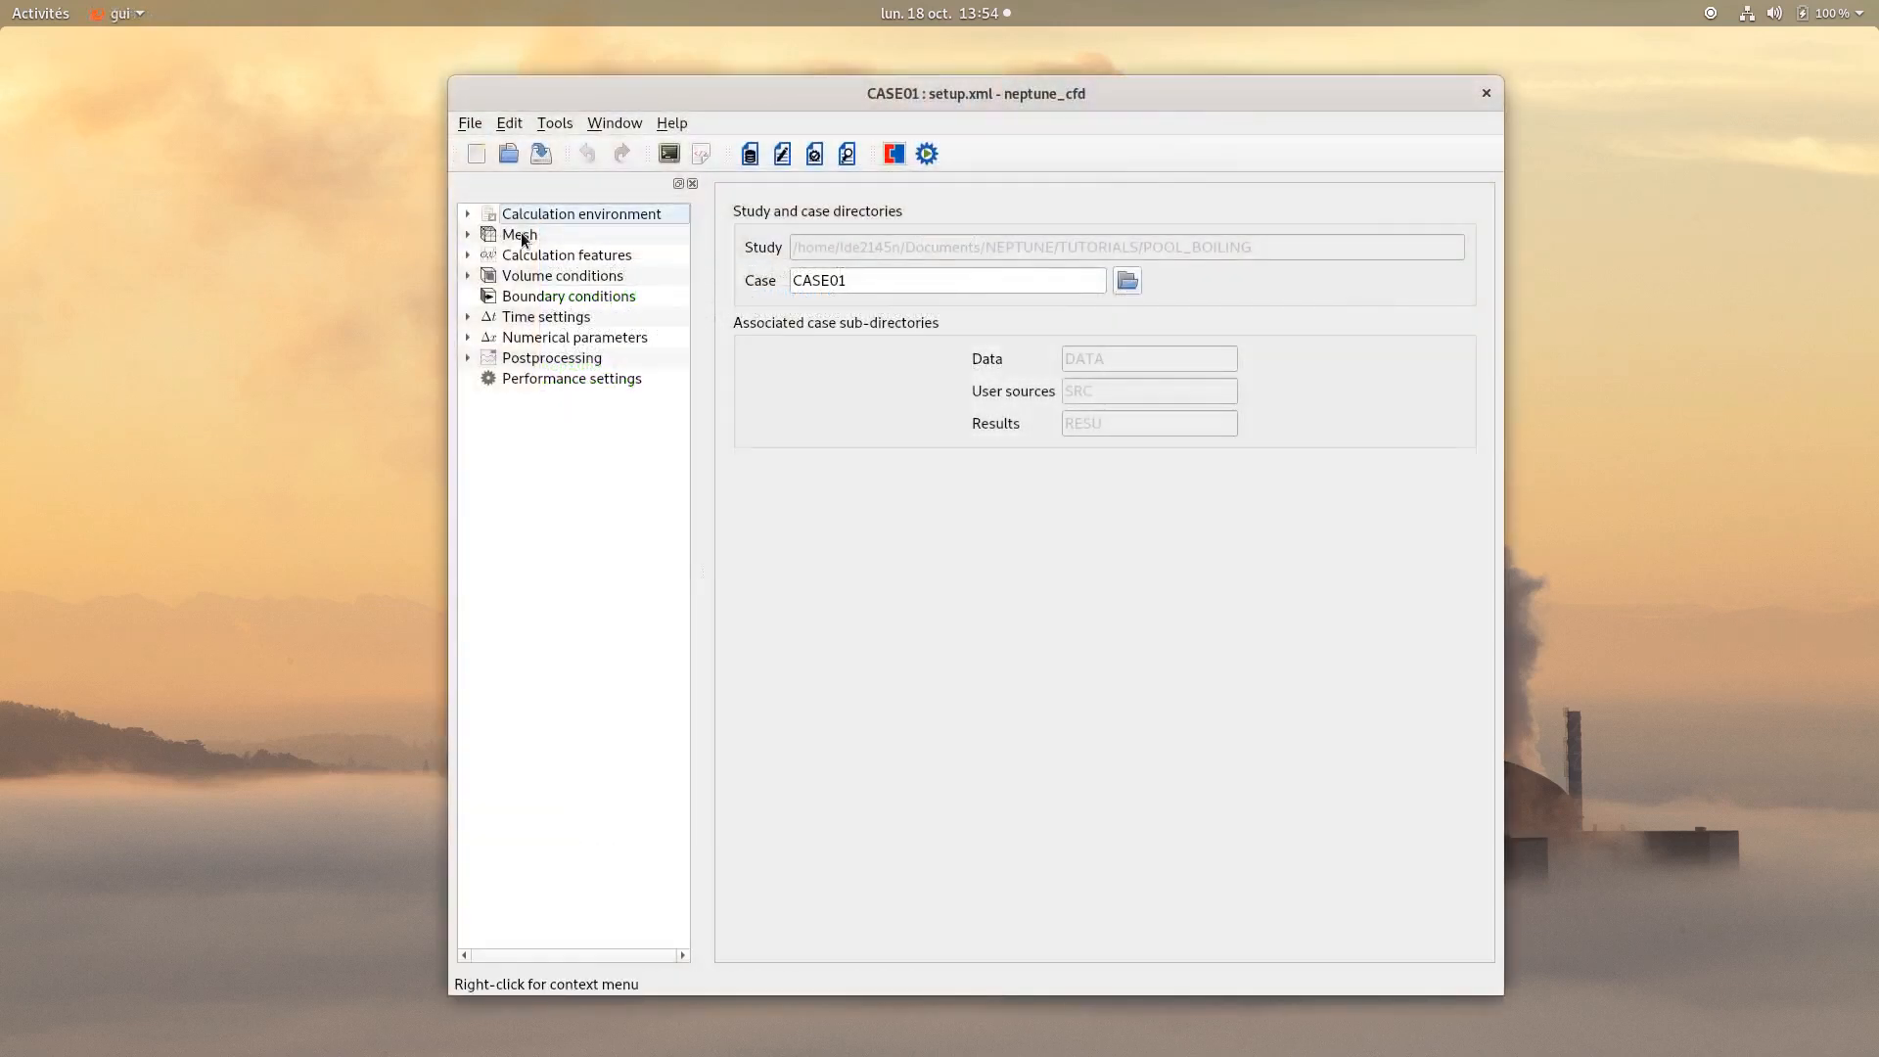
Switch the mesh input to a generated cartesian mesh with 100 cells in X and Y and zmax 0.01.
{"action": "left_click", "coordinate": [521, 236]}
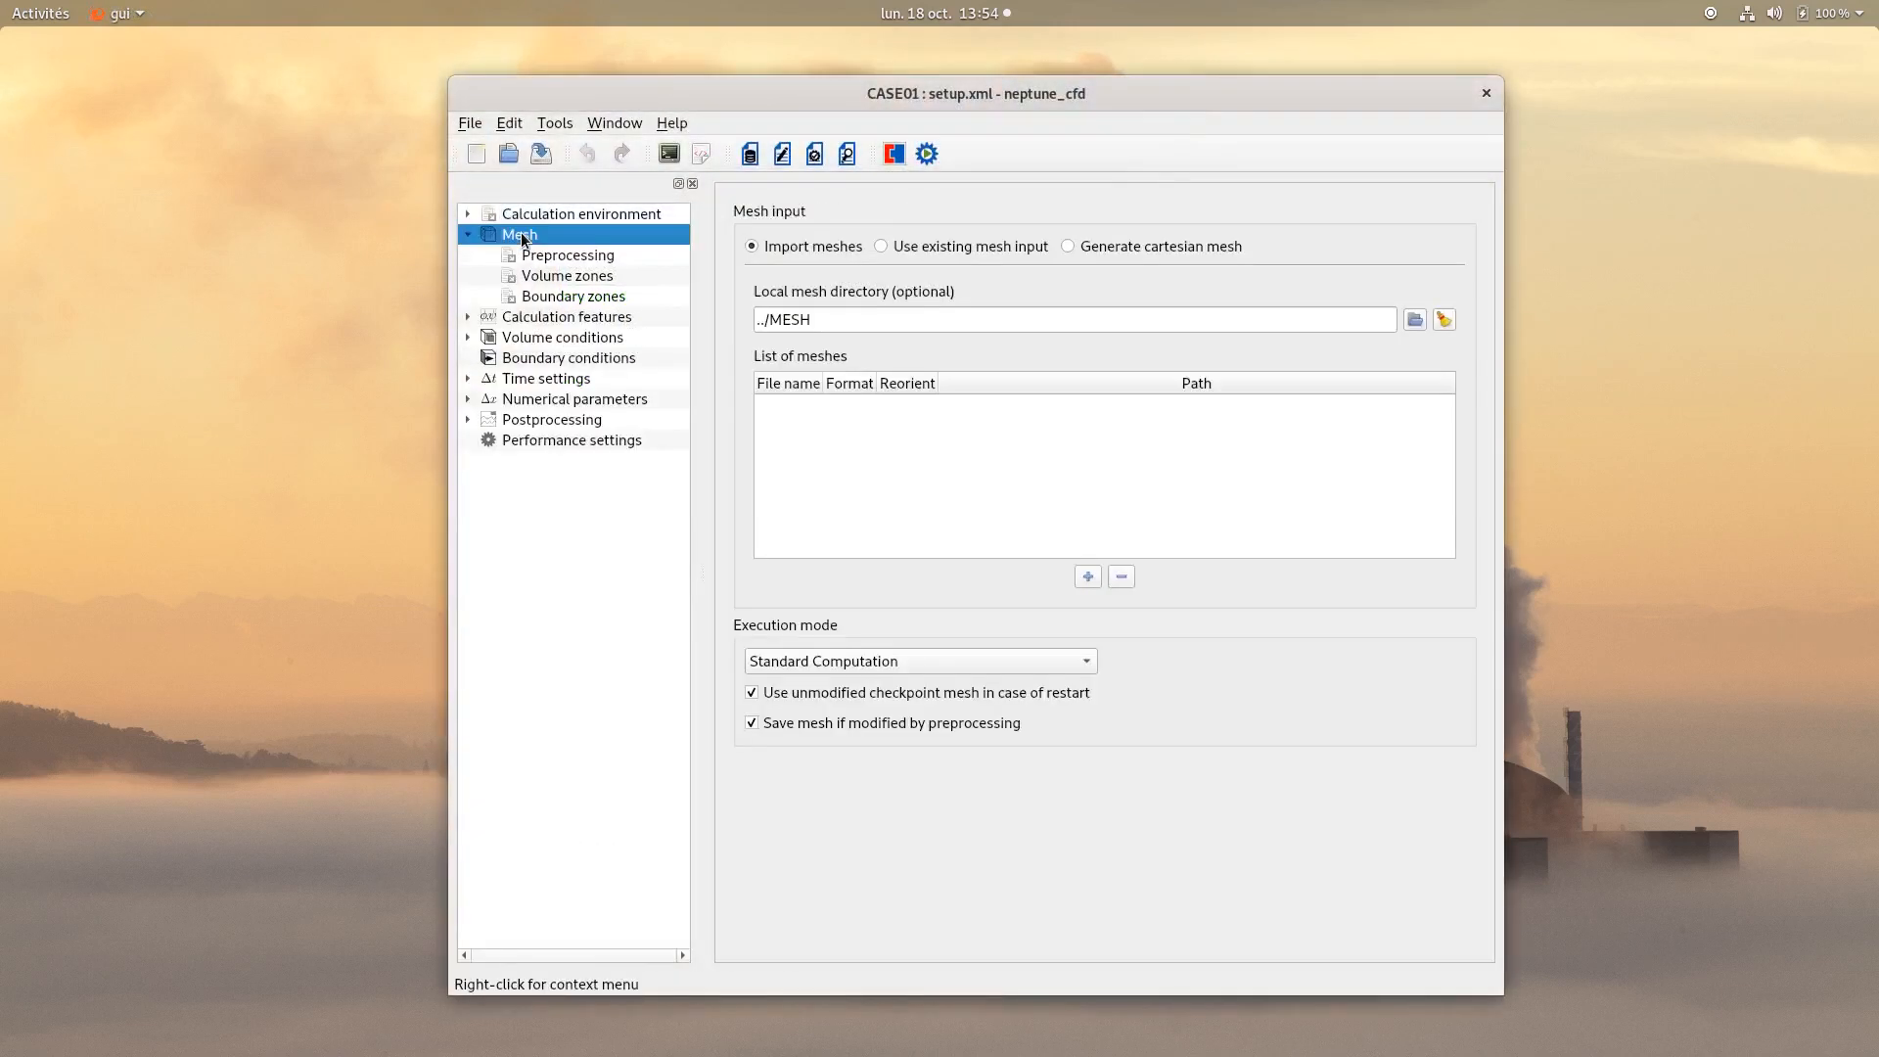
{"action": "left_click", "coordinate": [1069, 246]}
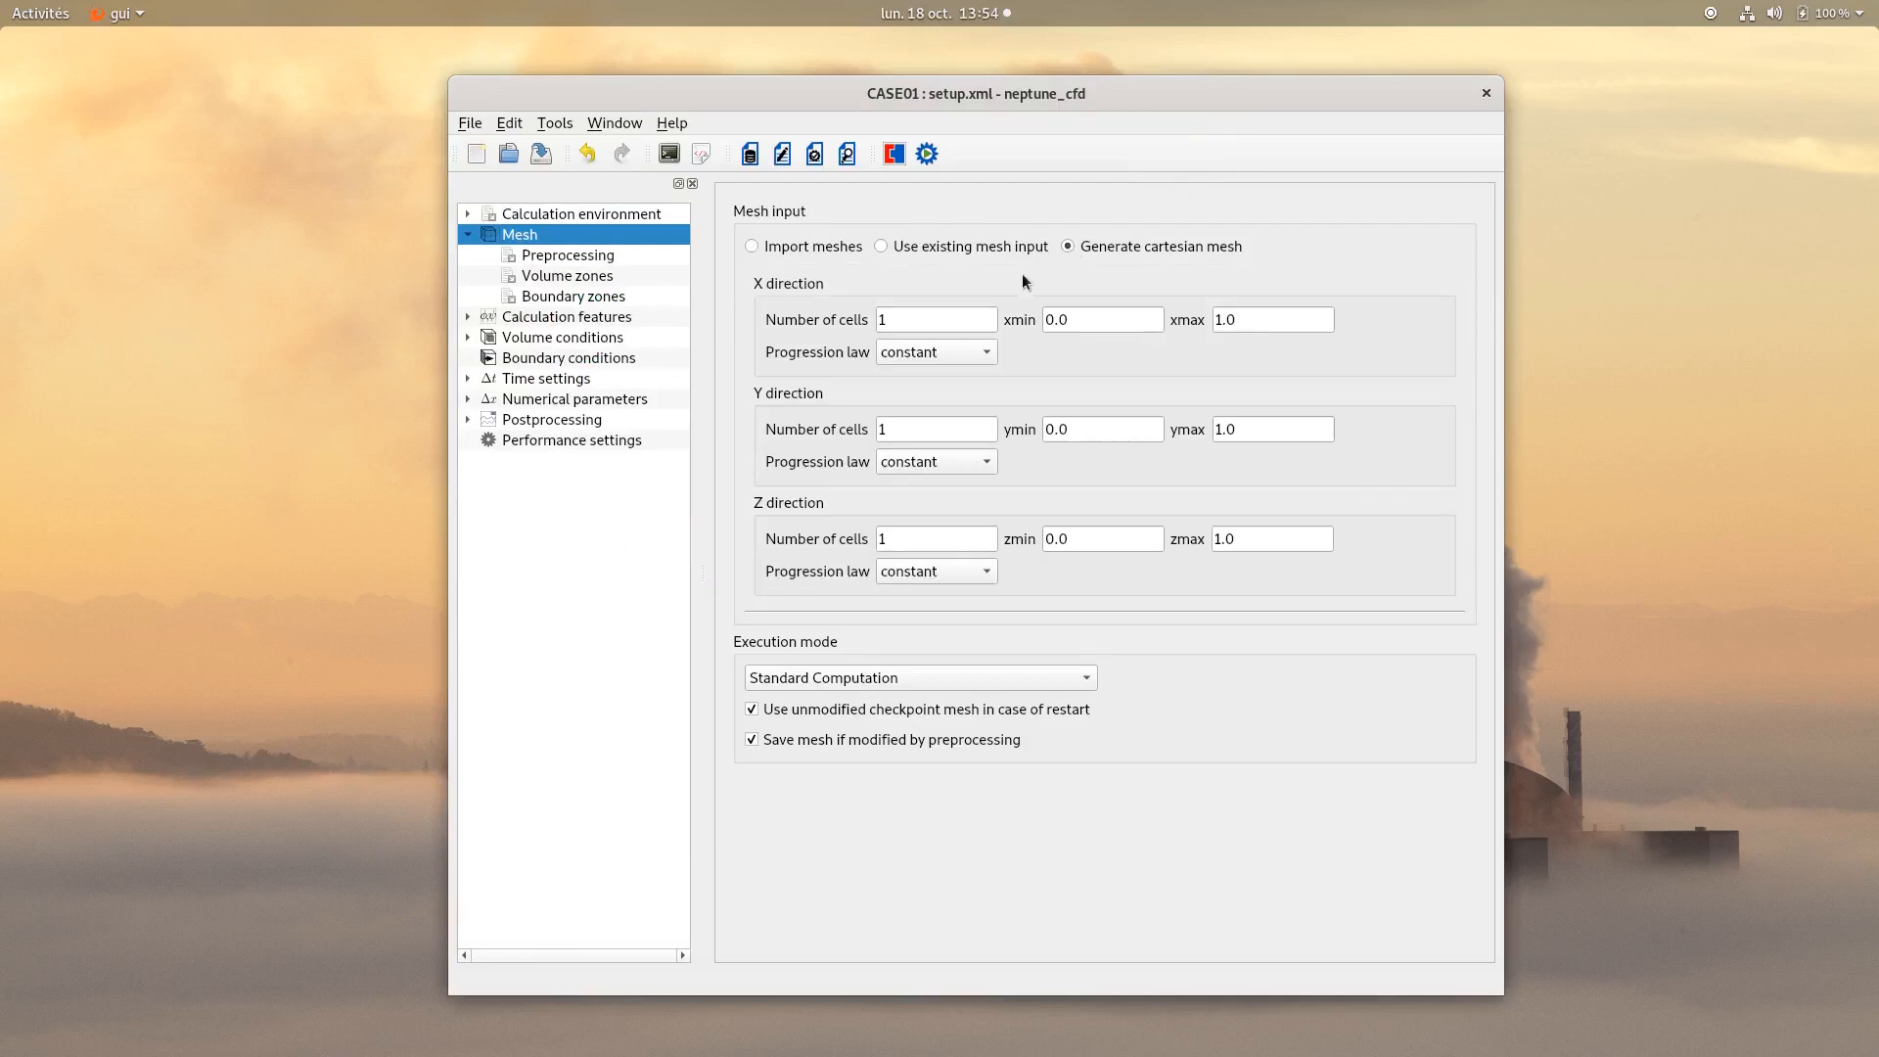
{"action": "left_click_drag", "start_coordinate": [915, 319], "coordinate": [834, 321]}
{"action": "left_click_drag", "start_coordinate": [915, 429], "coordinate": [855, 426]}
{"action": "type", "text": "100"}
{"action": "left_click_drag", "start_coordinate": [1259, 537], "coordinate": [1173, 546]}
{"action": "type", "text": "0.01"}
{"action": "left_click", "coordinate": [1033, 491]}
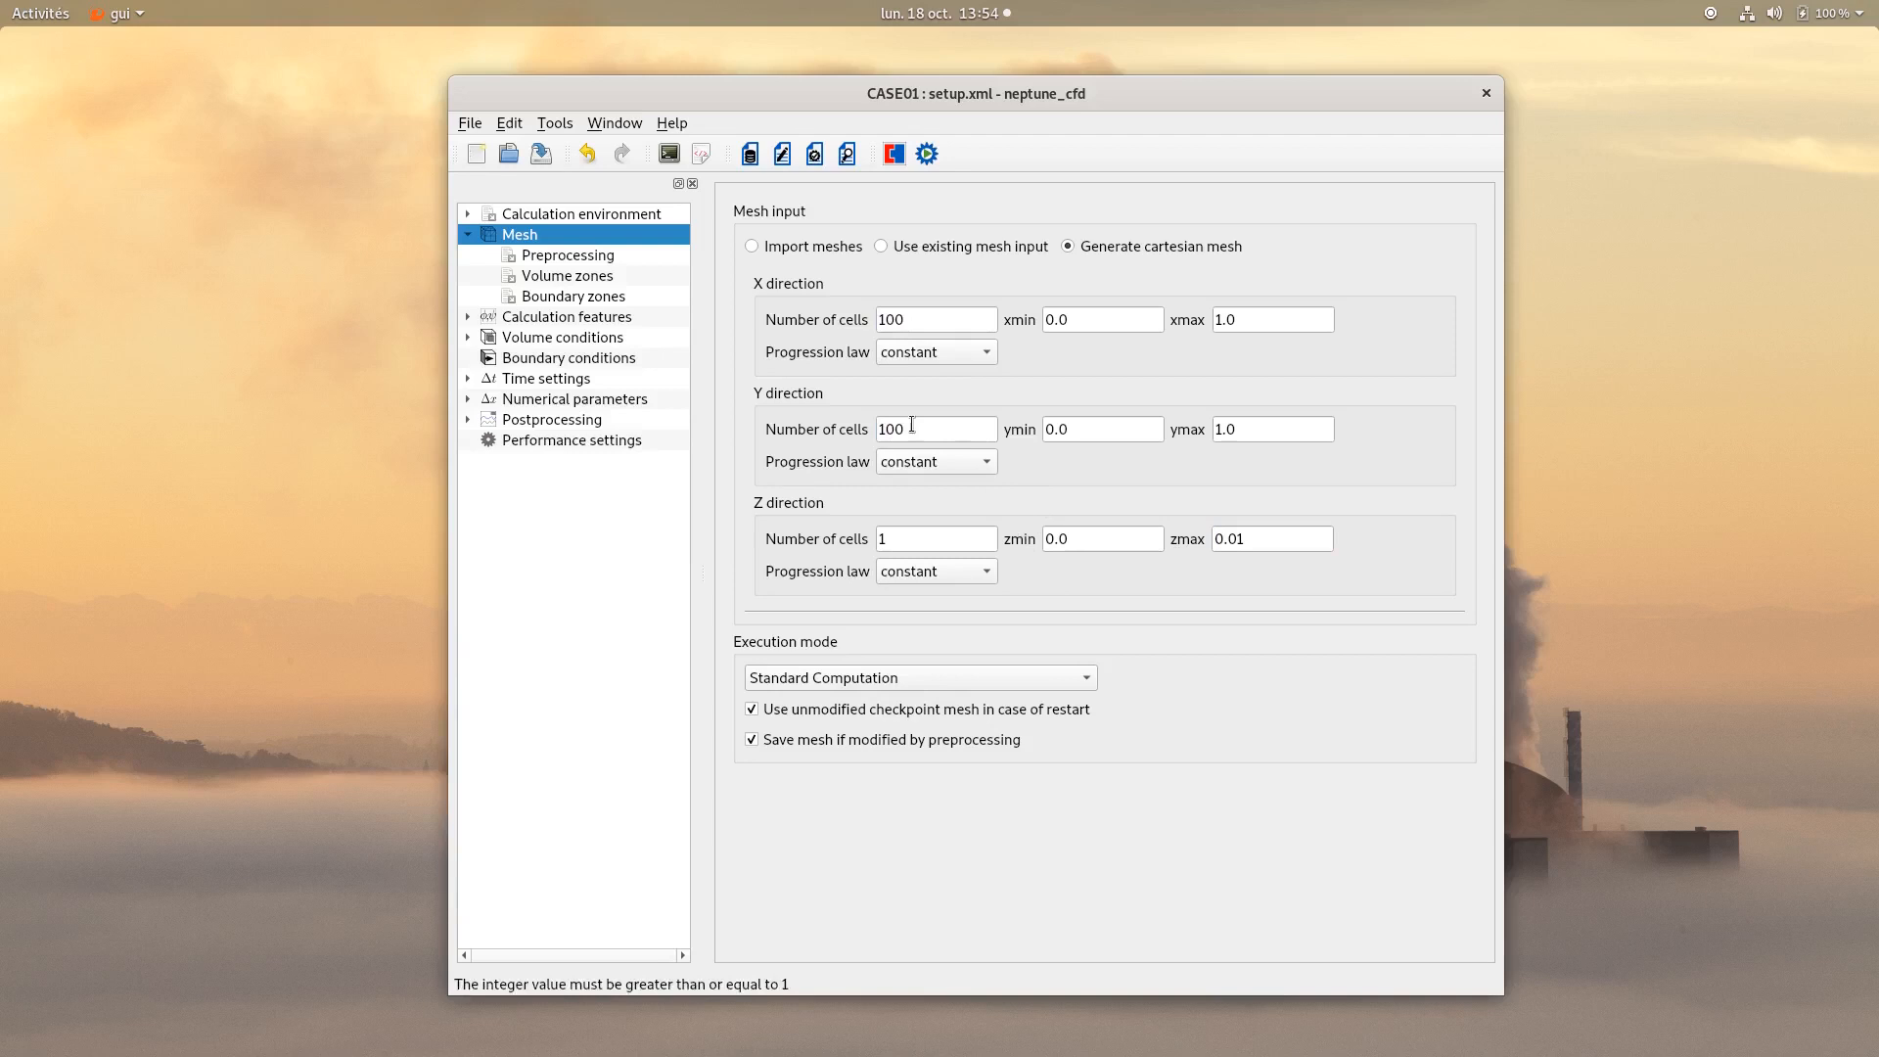
Set the execution mode to Mesh preprocessing only and save the case.
{"action": "left_click", "coordinate": [801, 683]}
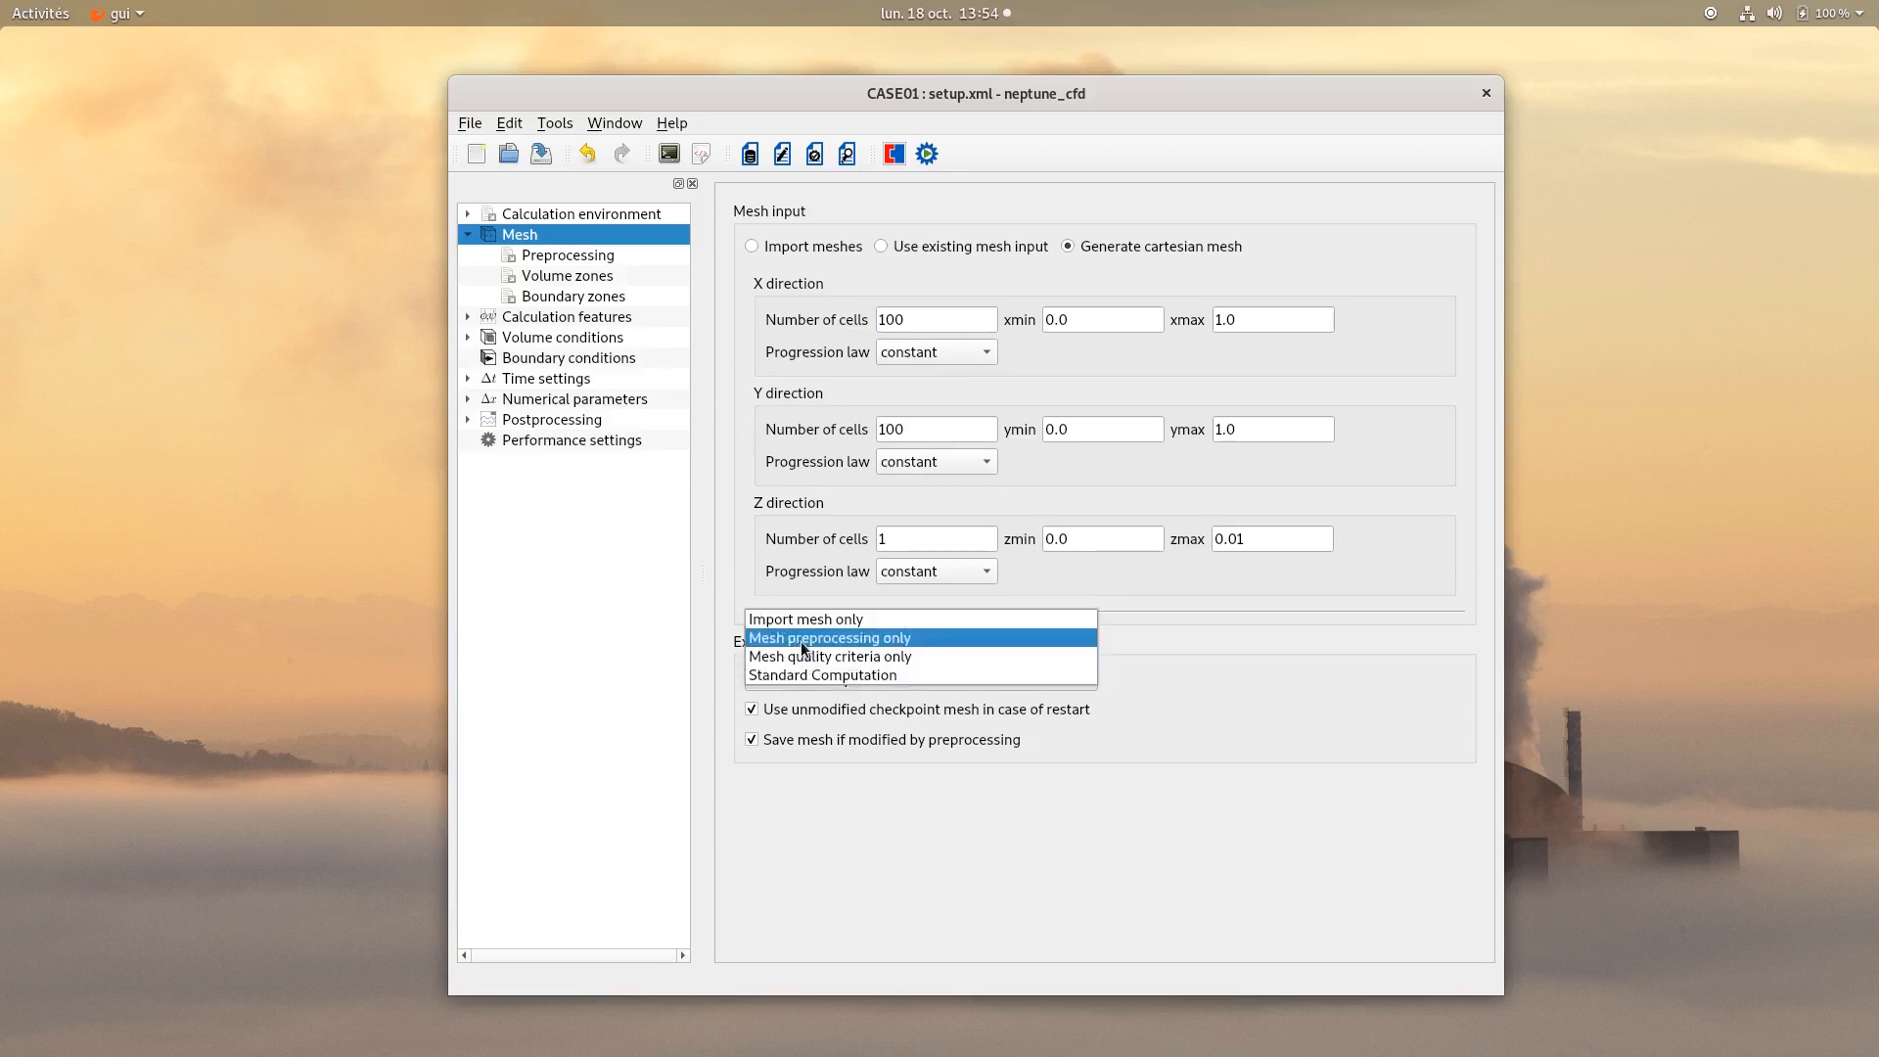
{"action": "left_click", "coordinate": [801, 642]}
{"action": "left_click", "coordinate": [552, 162]}
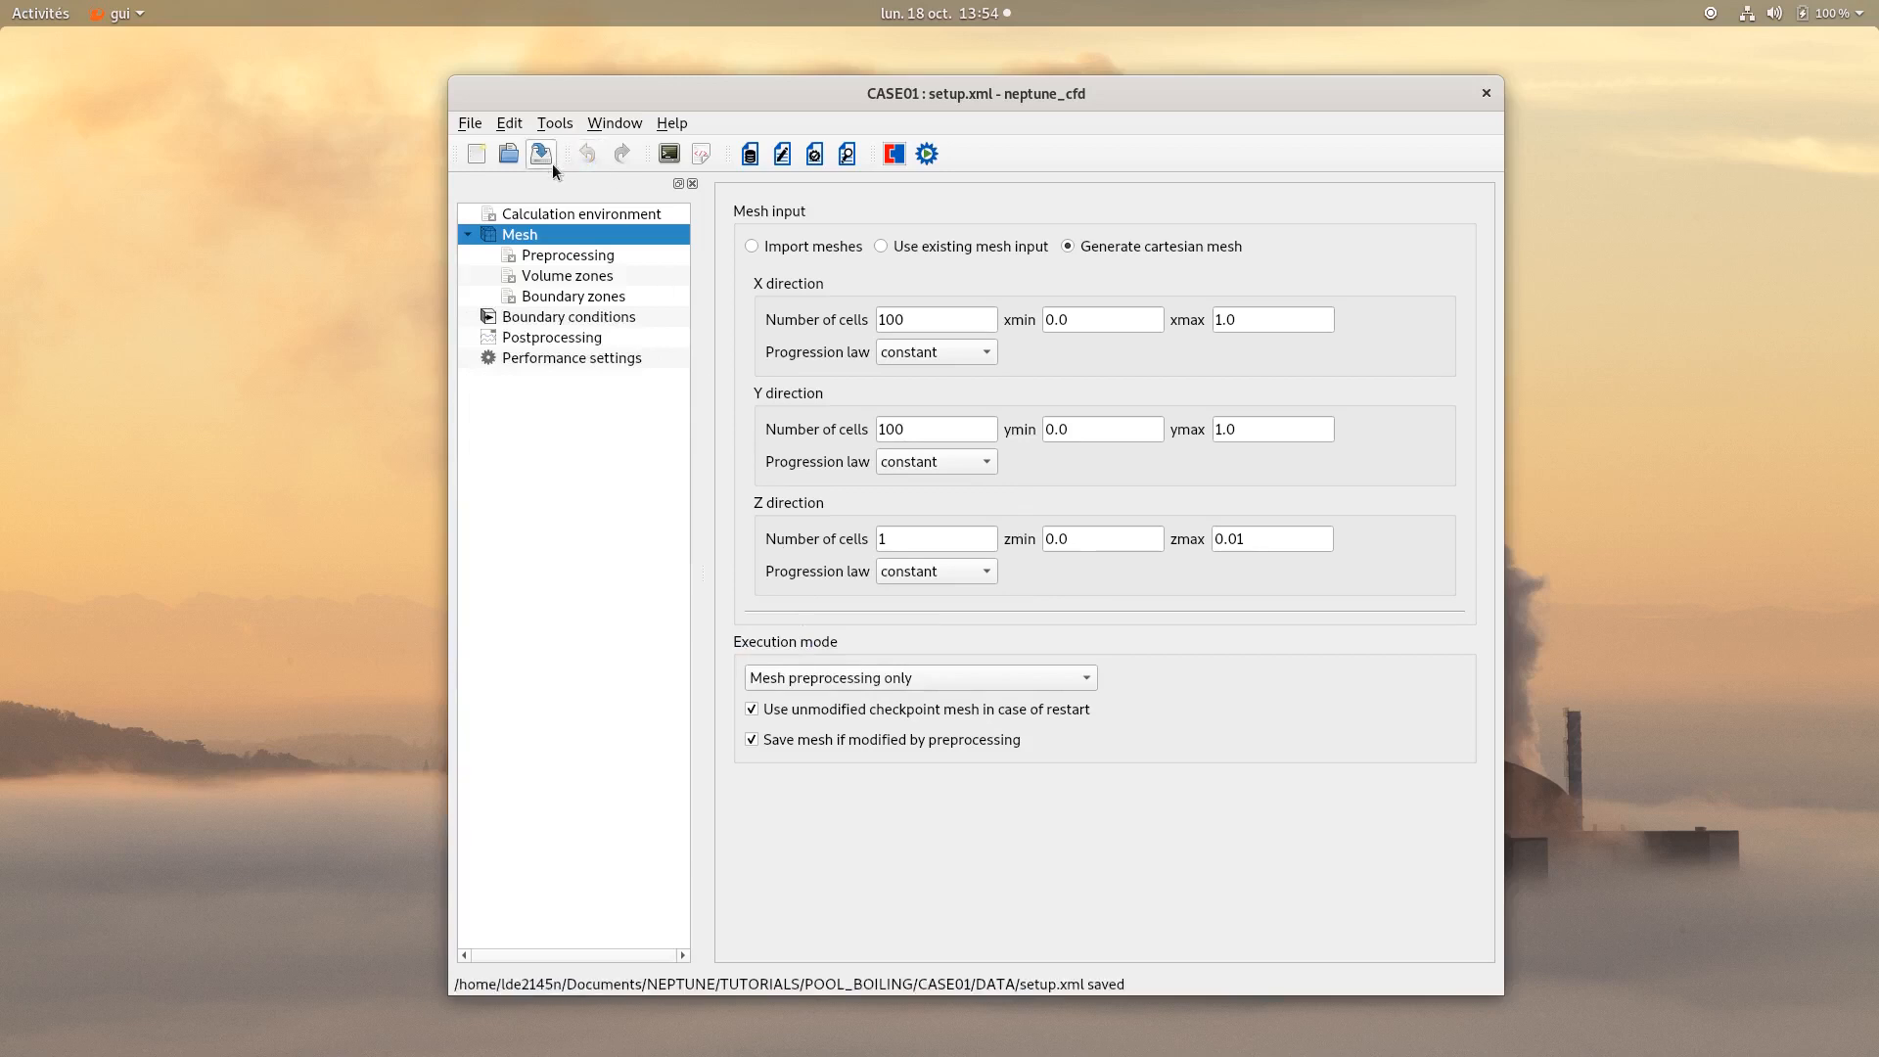
Run the mesh preprocessing calculation and close the run log.
{"action": "left_click", "coordinate": [926, 154]}
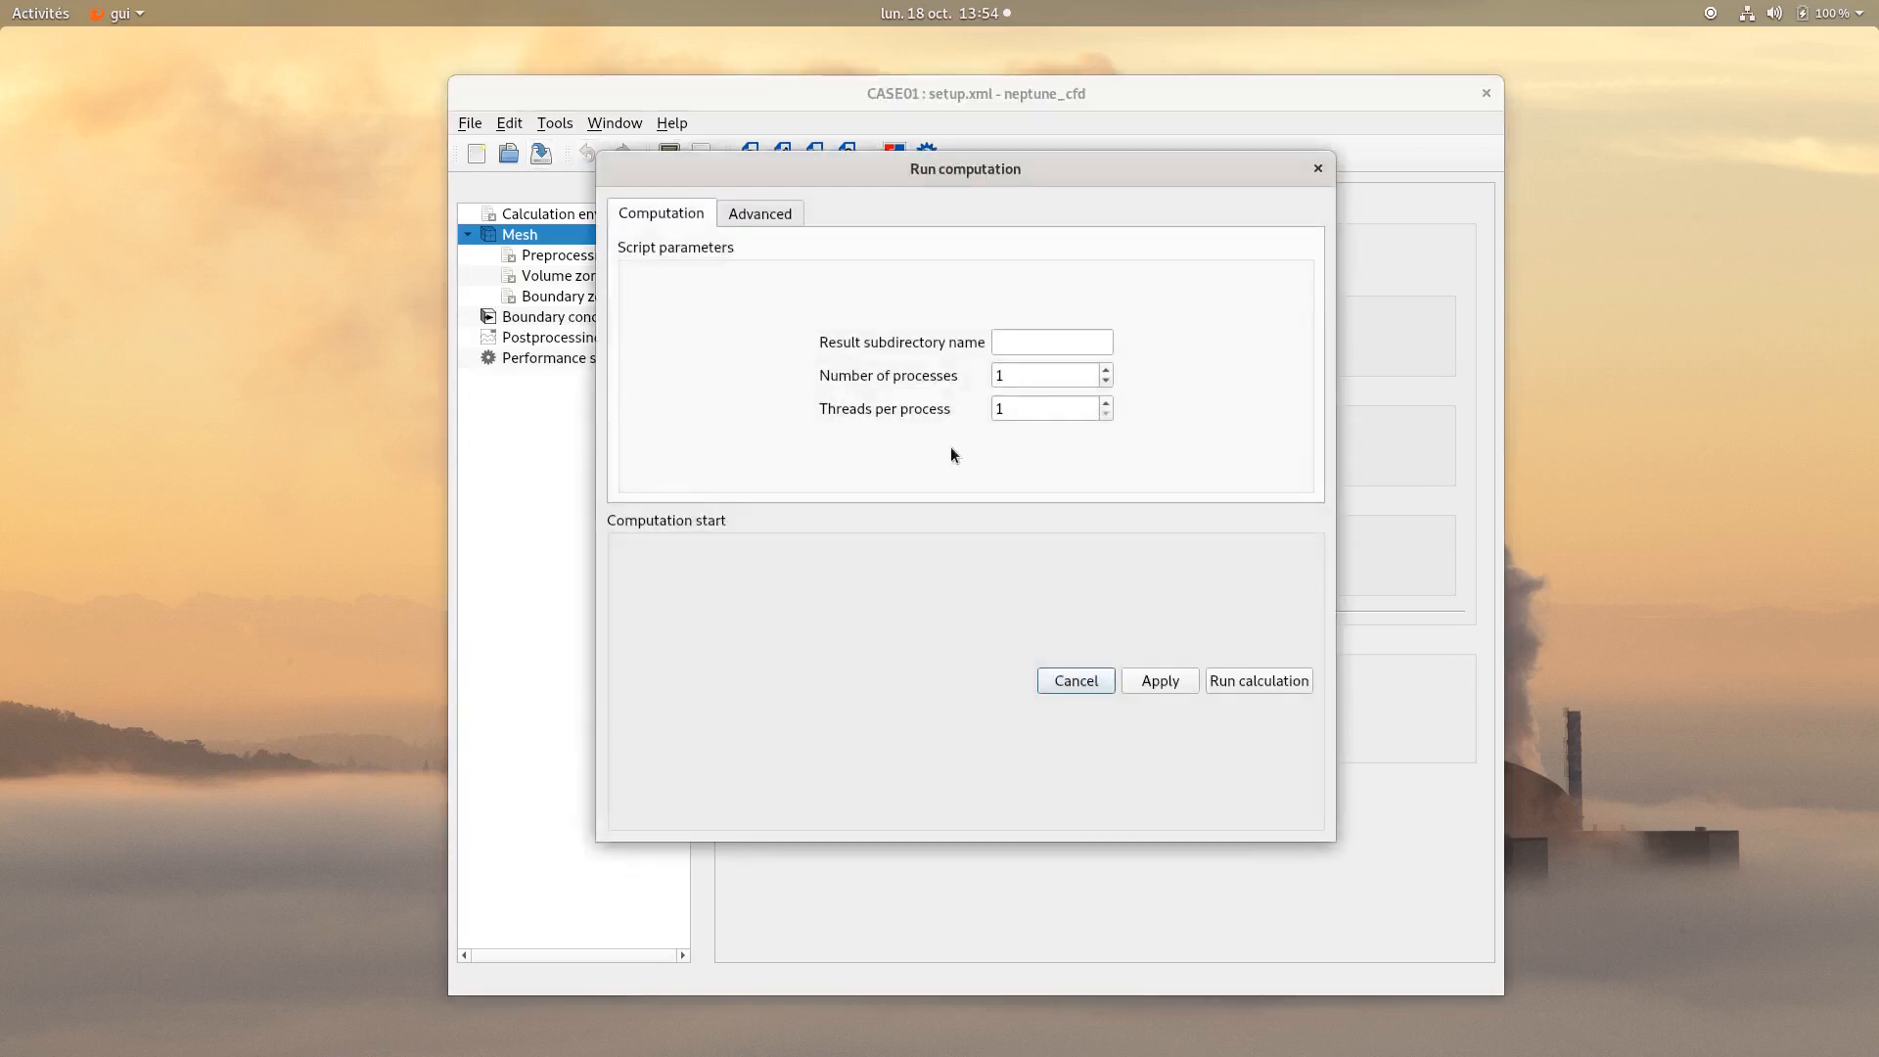
{"action": "left_click", "coordinate": [1280, 677]}
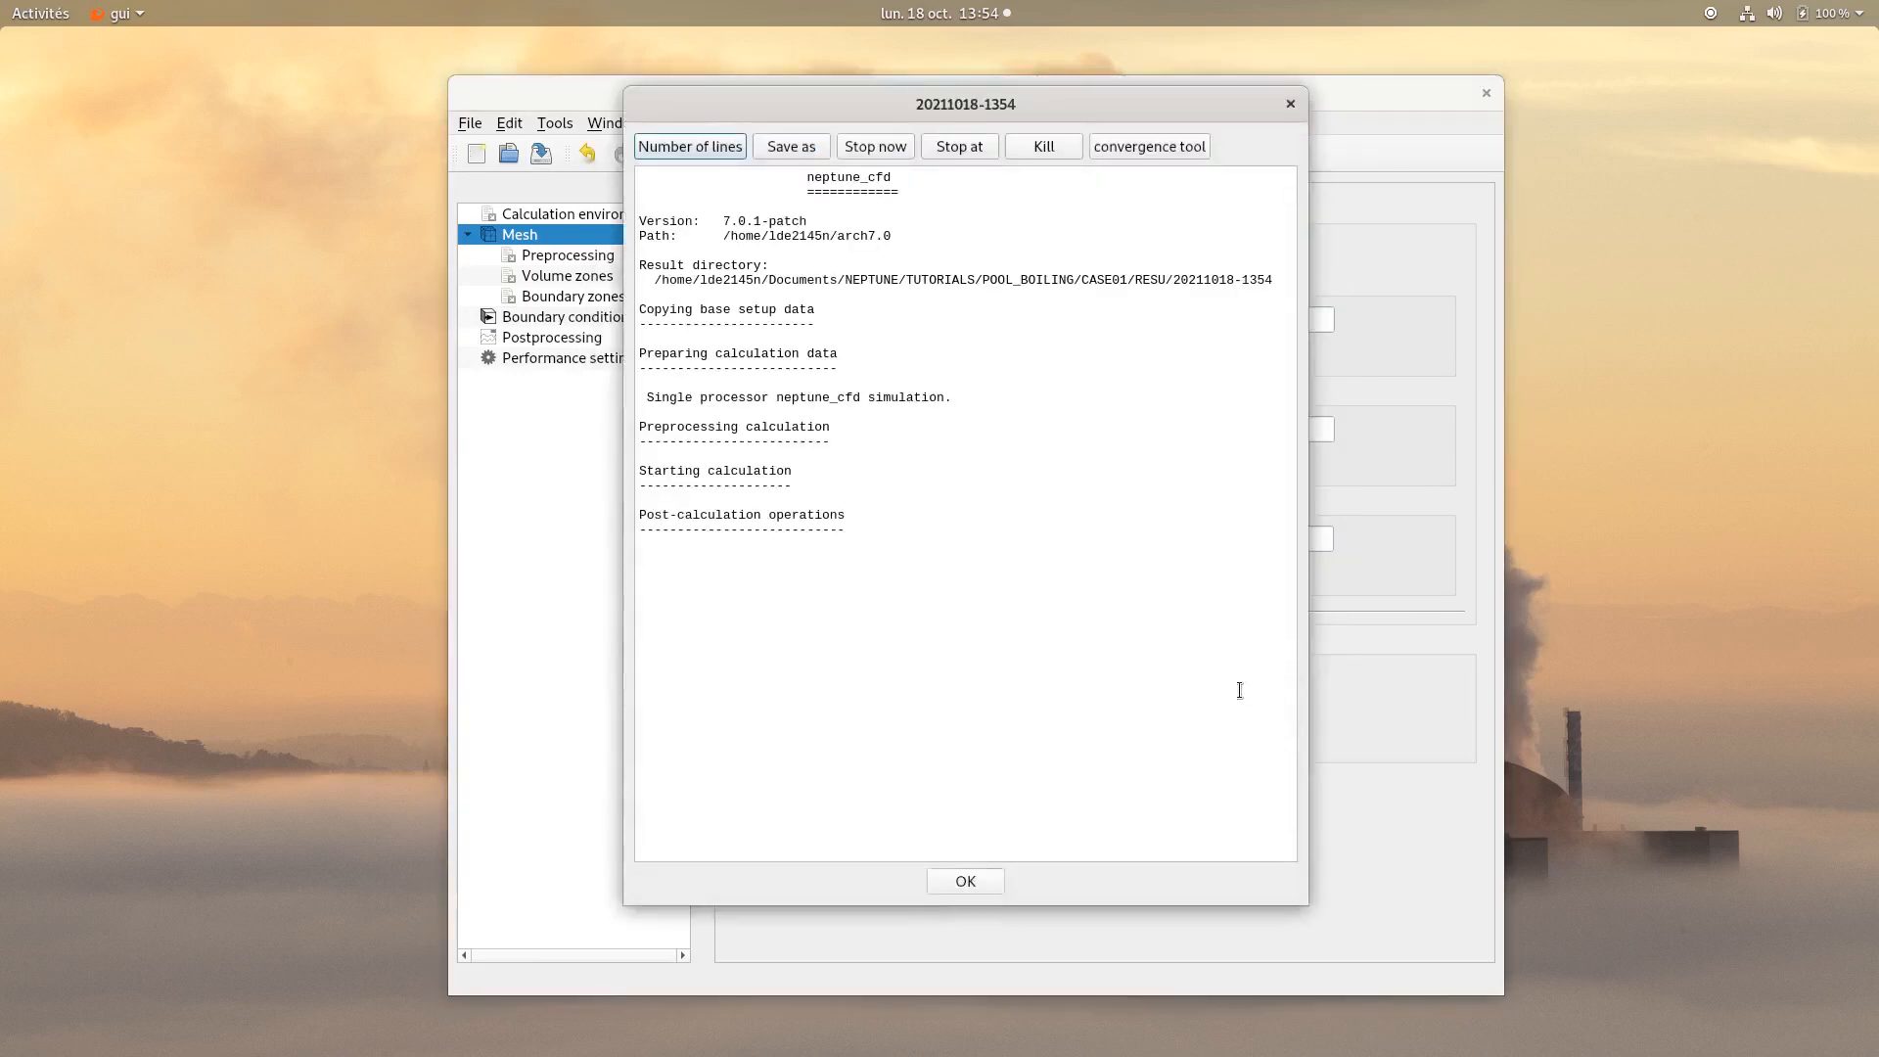
{"action": "left_click", "coordinate": [965, 882]}
{"action": "left_click", "coordinate": [579, 275]}
{"action": "left_click", "coordinate": [594, 298]}
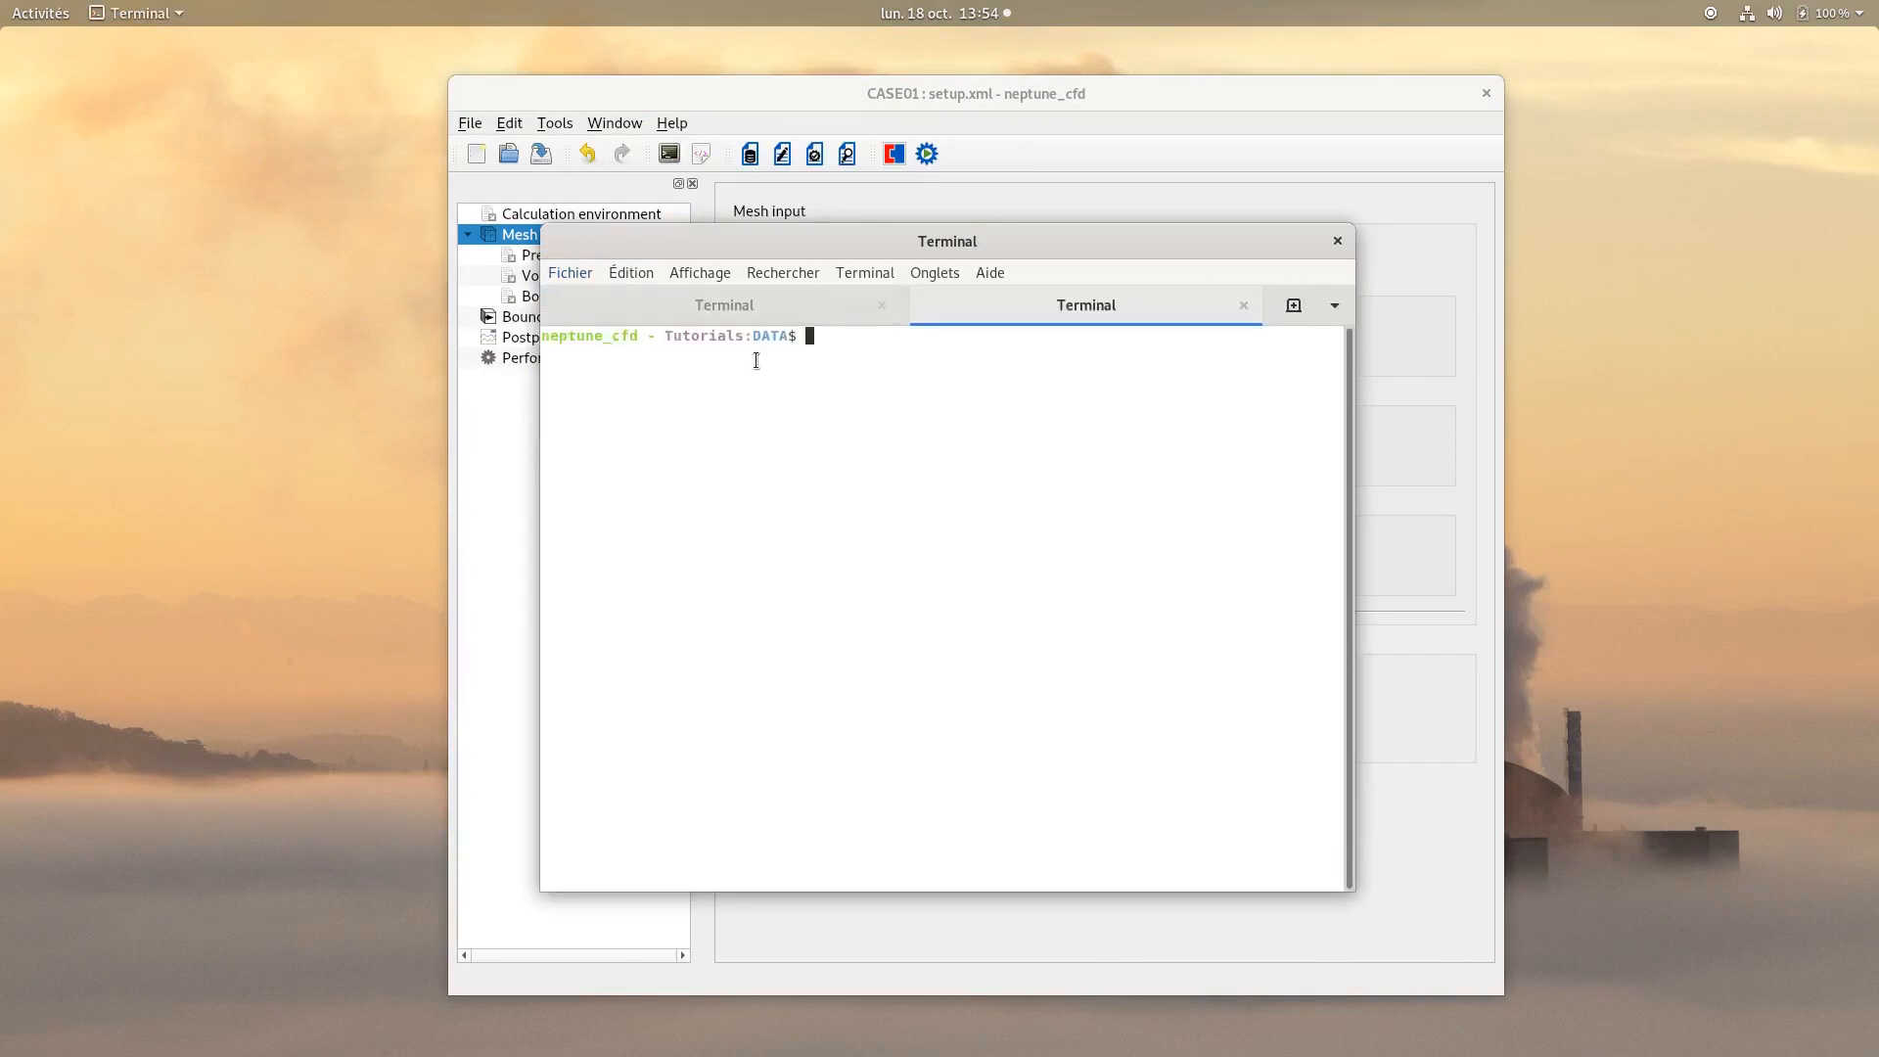
{"action": "type", "text": "cd ../RESU/"}
{"action": "key", "text": "Tab"}
{"action": "key", "text": "Return"}
{"action": "type", "text": "ca"}
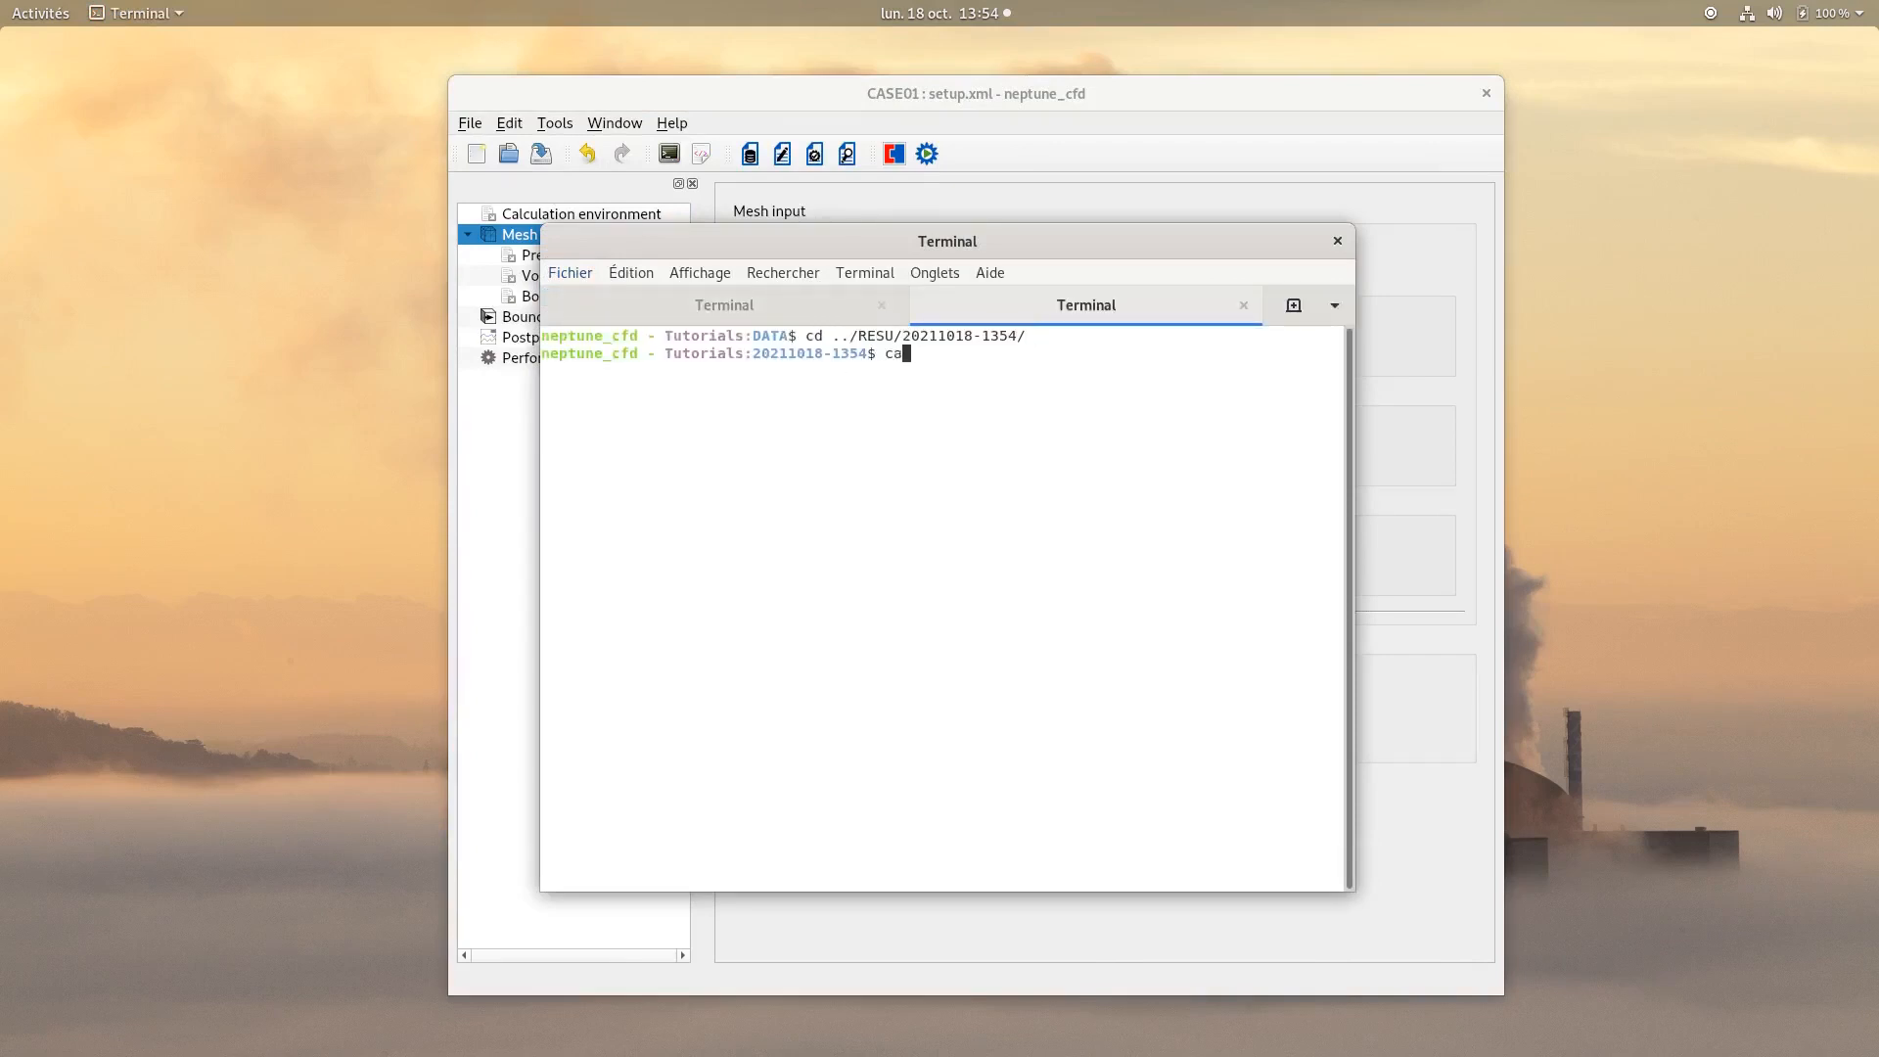
{"action": "type", "text": "t listing"}
{"action": "key", "text": "Return"}
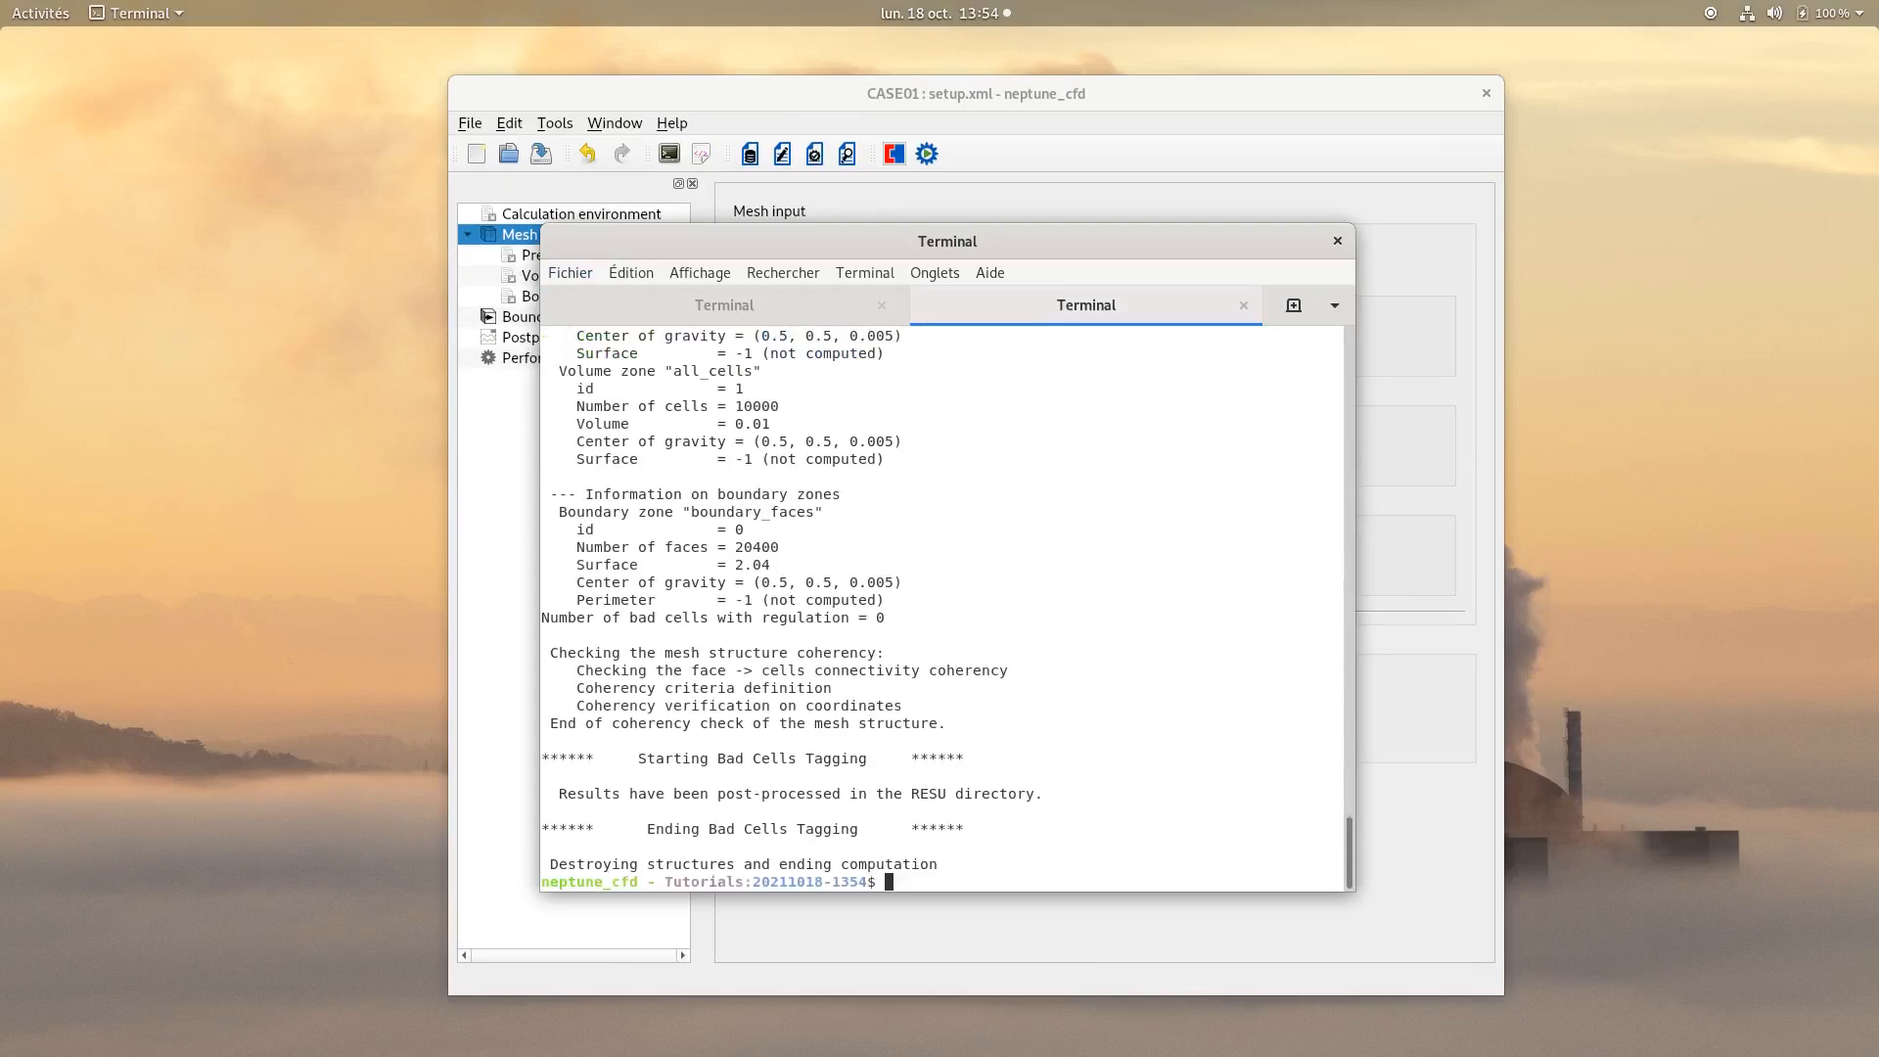
Examine the mesh coordinates and cell counts in the listing, then close the terminal tab.
{"action": "scroll", "coordinate": [909, 560], "scroll_direction": "up", "scroll_amount": 8}
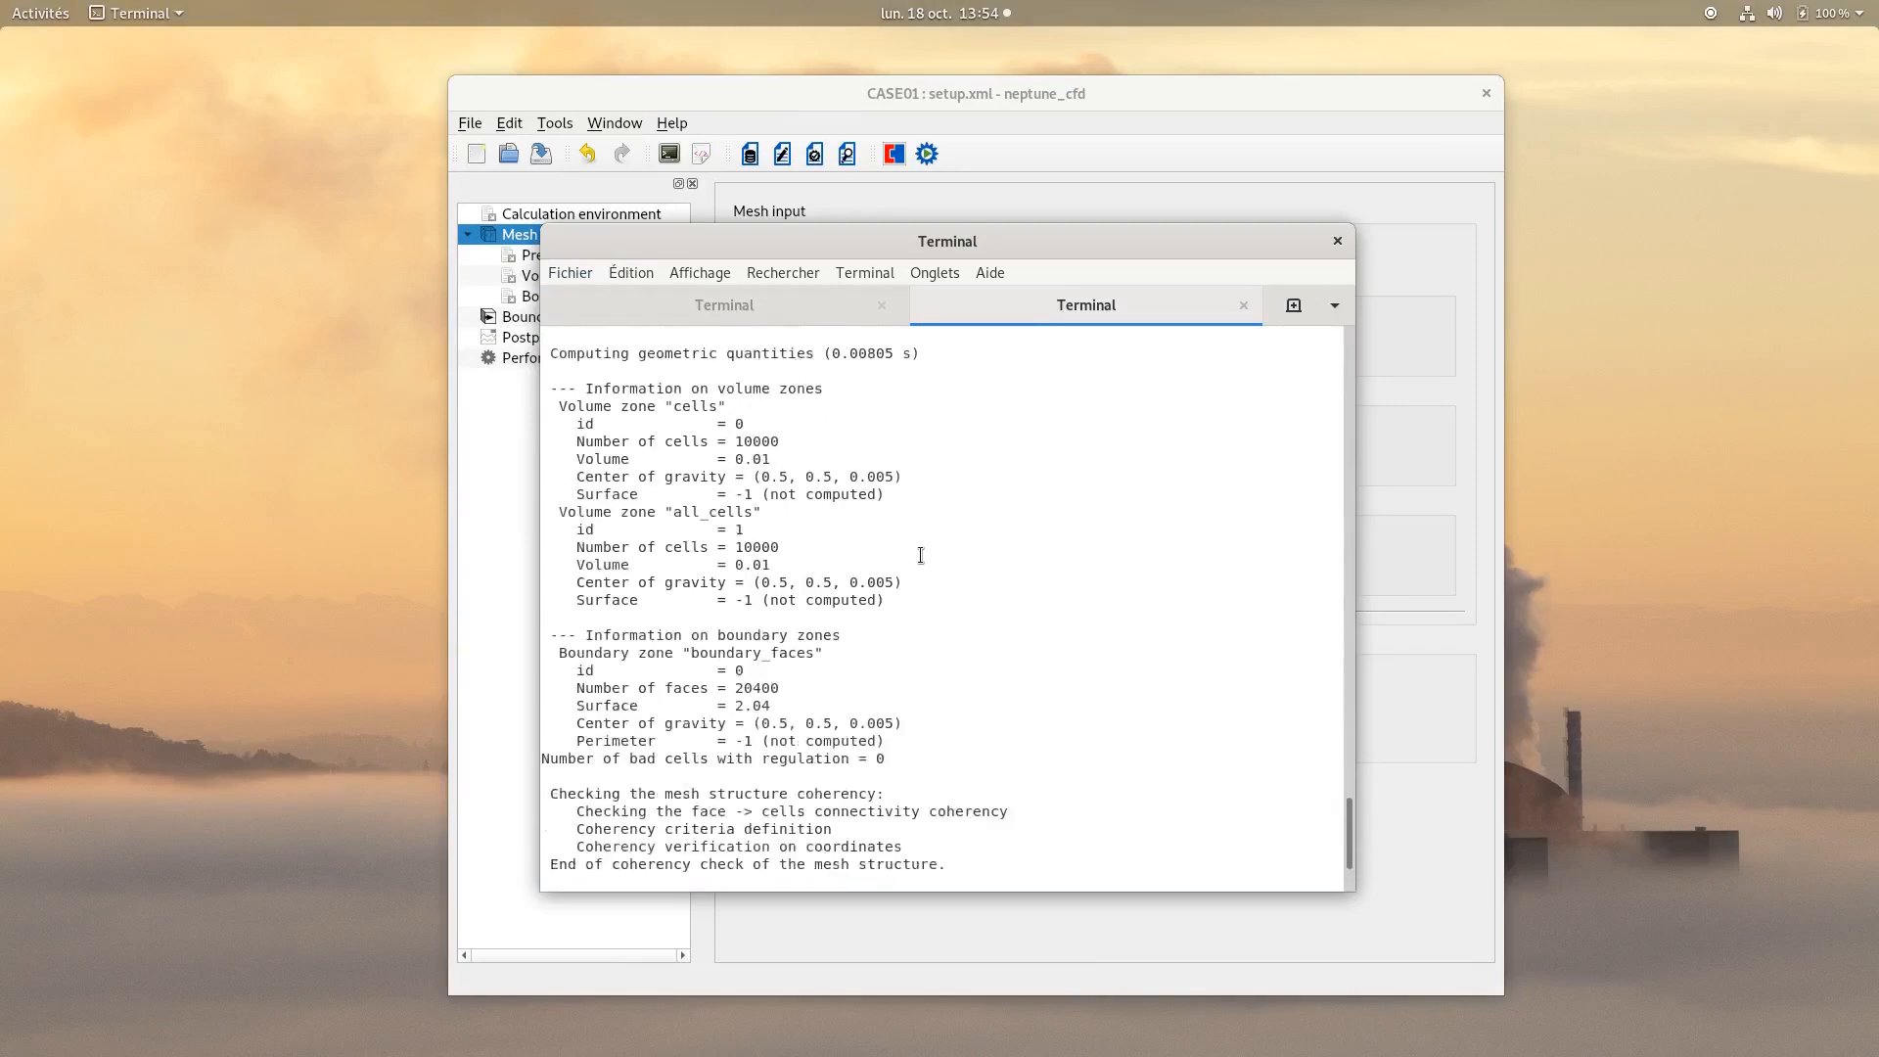
{"action": "scroll", "coordinate": [910, 560], "scroll_direction": "up", "scroll_amount": 7}
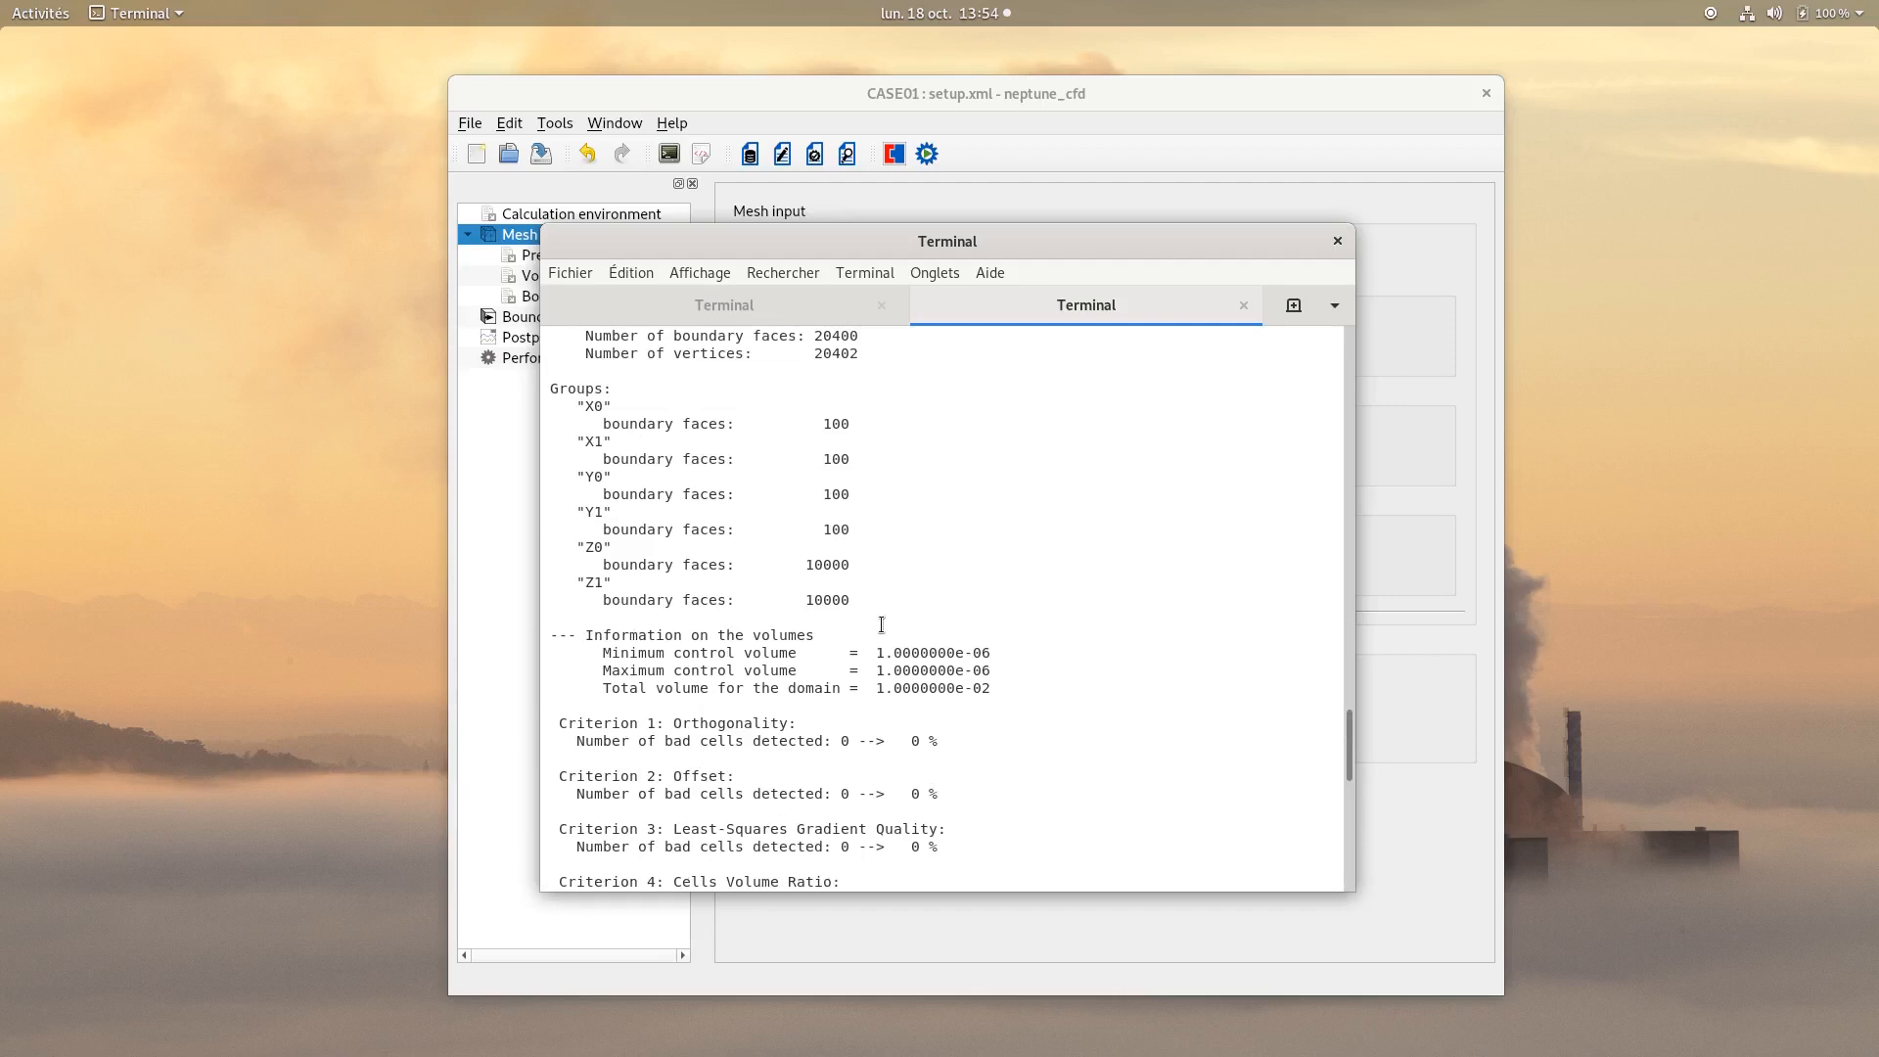
{"action": "scroll", "coordinate": [849, 635], "scroll_direction": "up", "scroll_amount": 4}
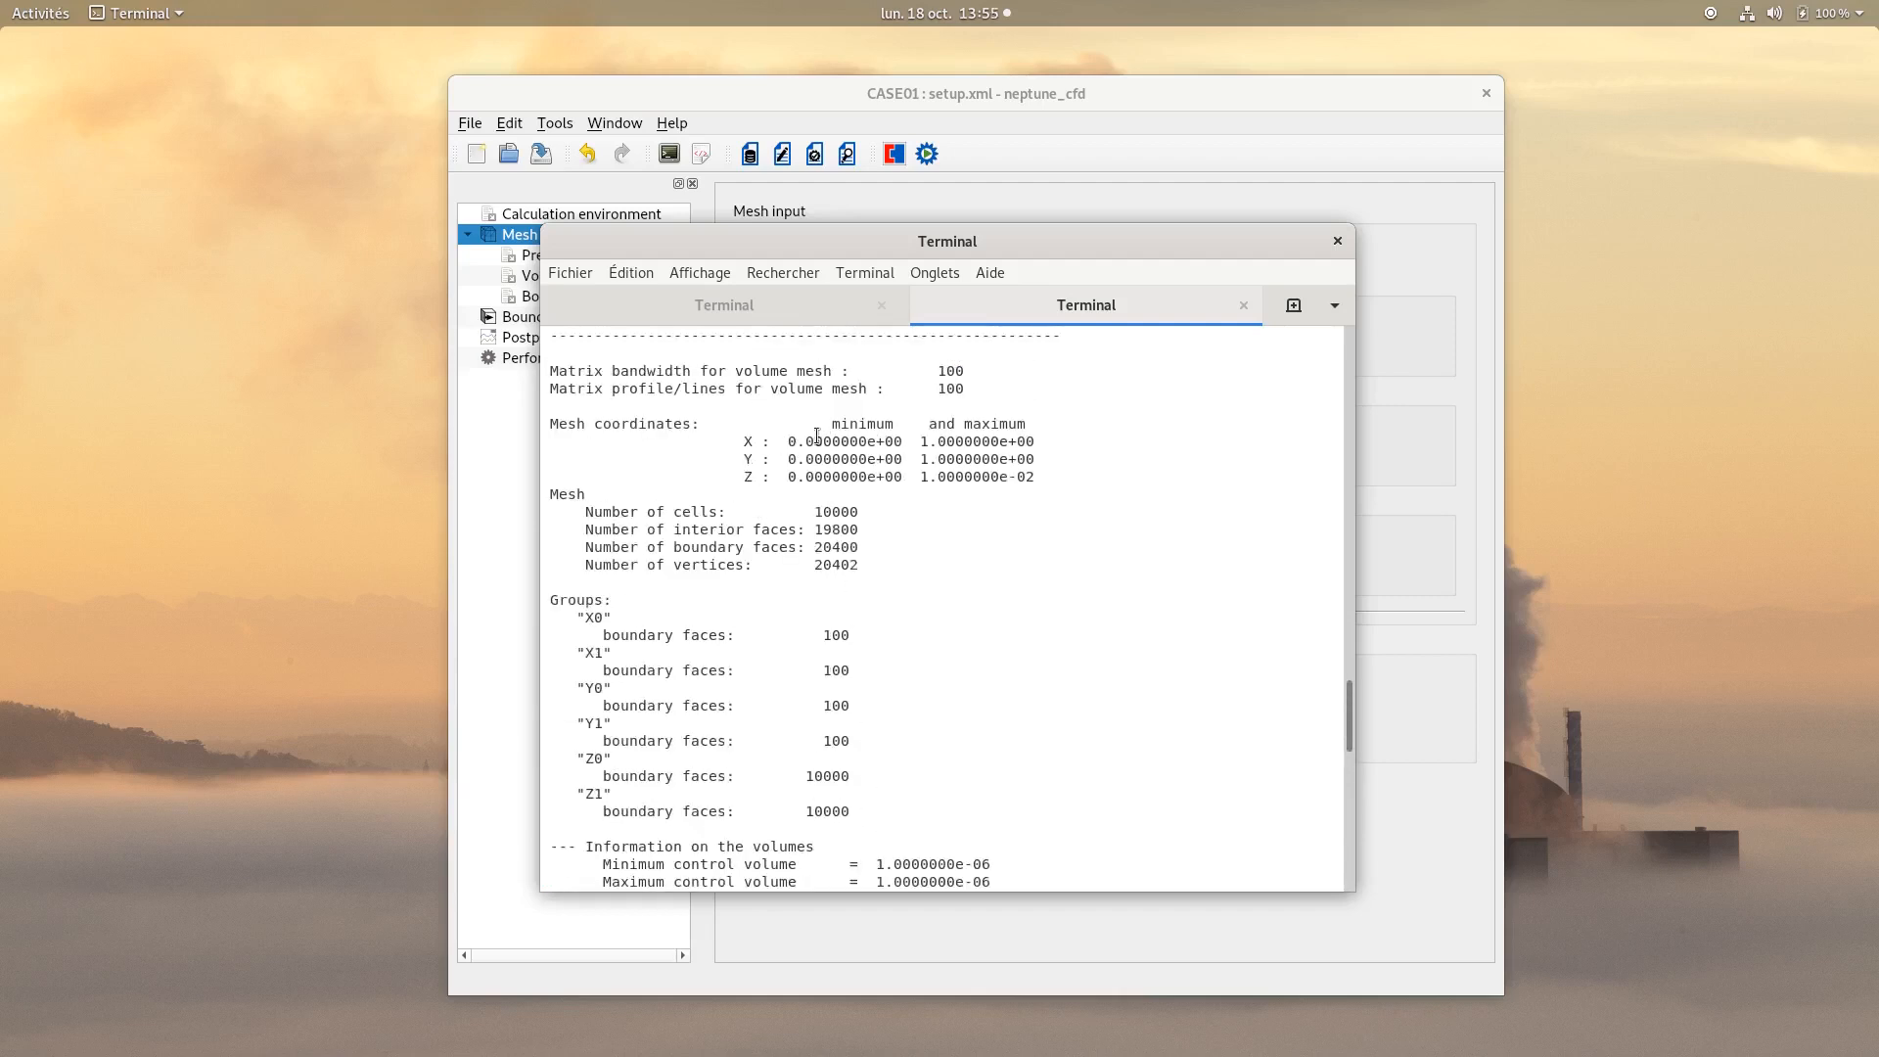
{"action": "left_click_drag", "start_coordinate": [735, 441], "coordinate": [1053, 477]}
{"action": "left_click", "coordinate": [1052, 476]}
{"action": "left_click_drag", "start_coordinate": [814, 512], "coordinate": [869, 512]}
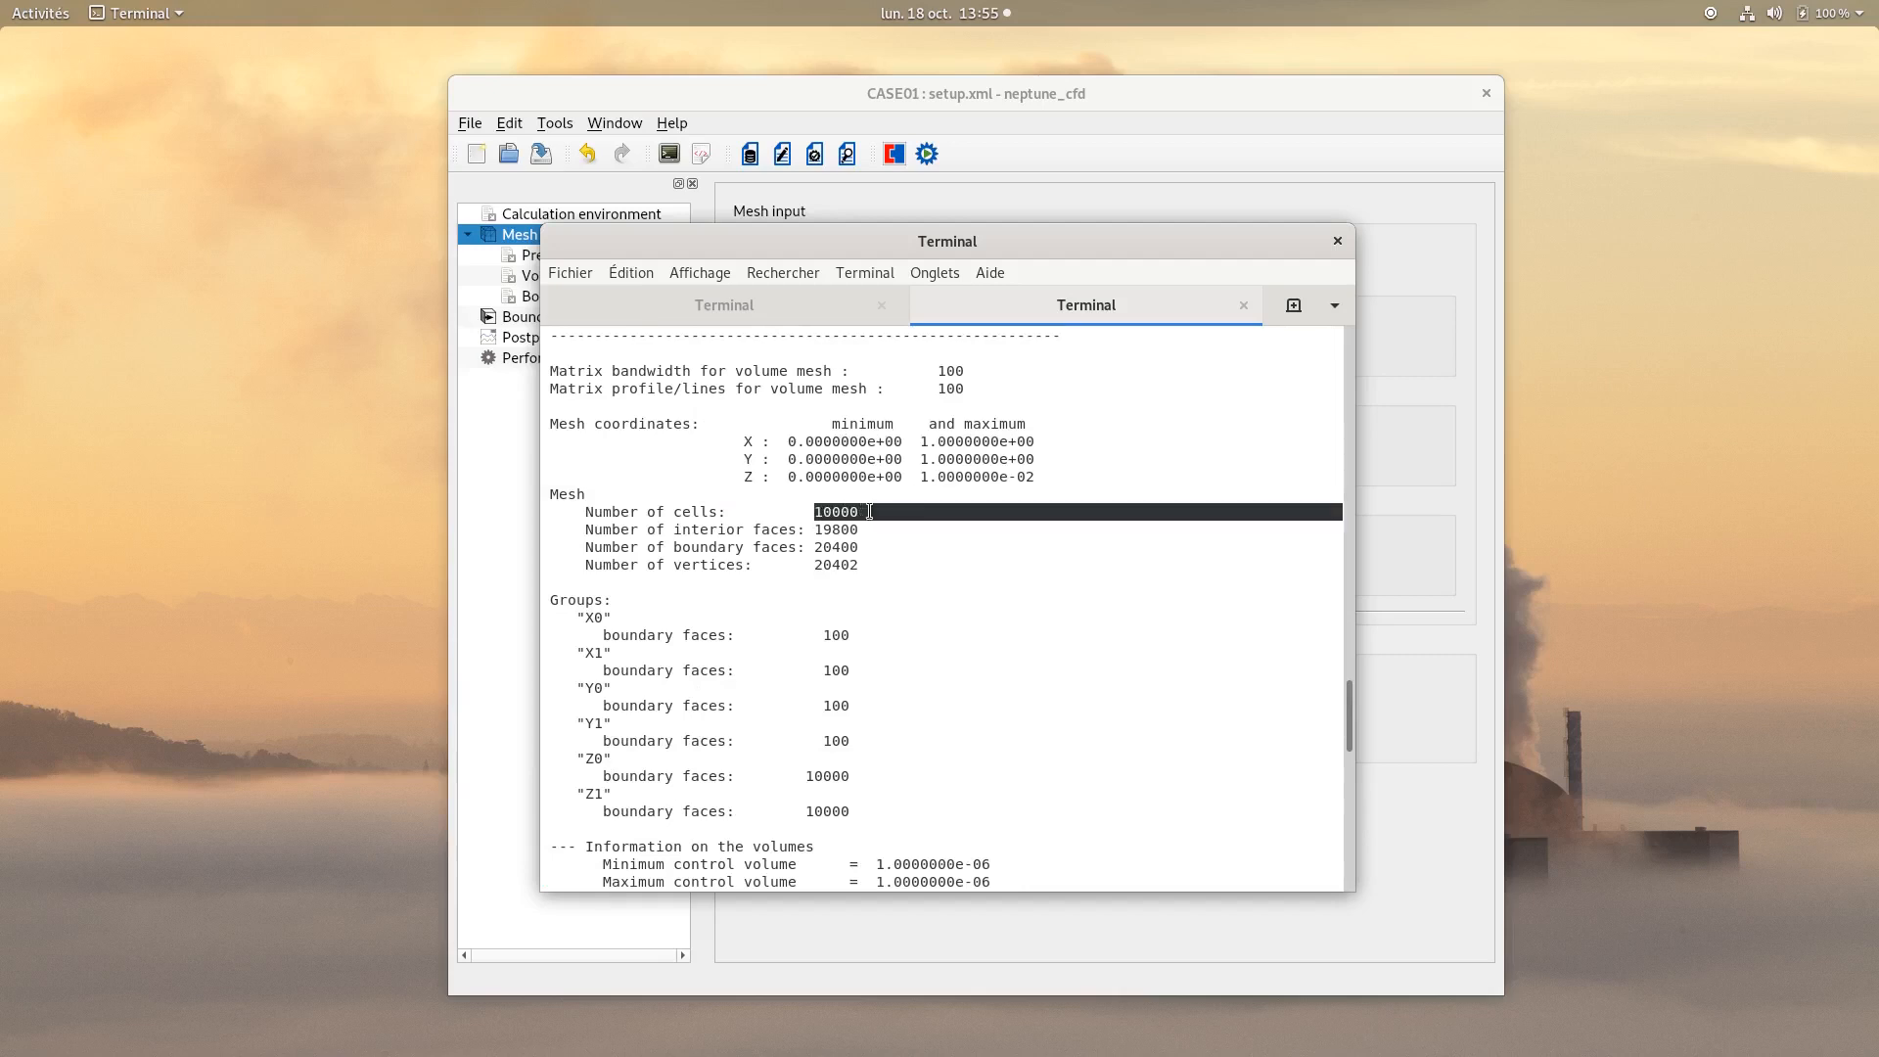
{"action": "left_click", "coordinate": [915, 562]}
{"action": "left_click", "coordinate": [1243, 305]}
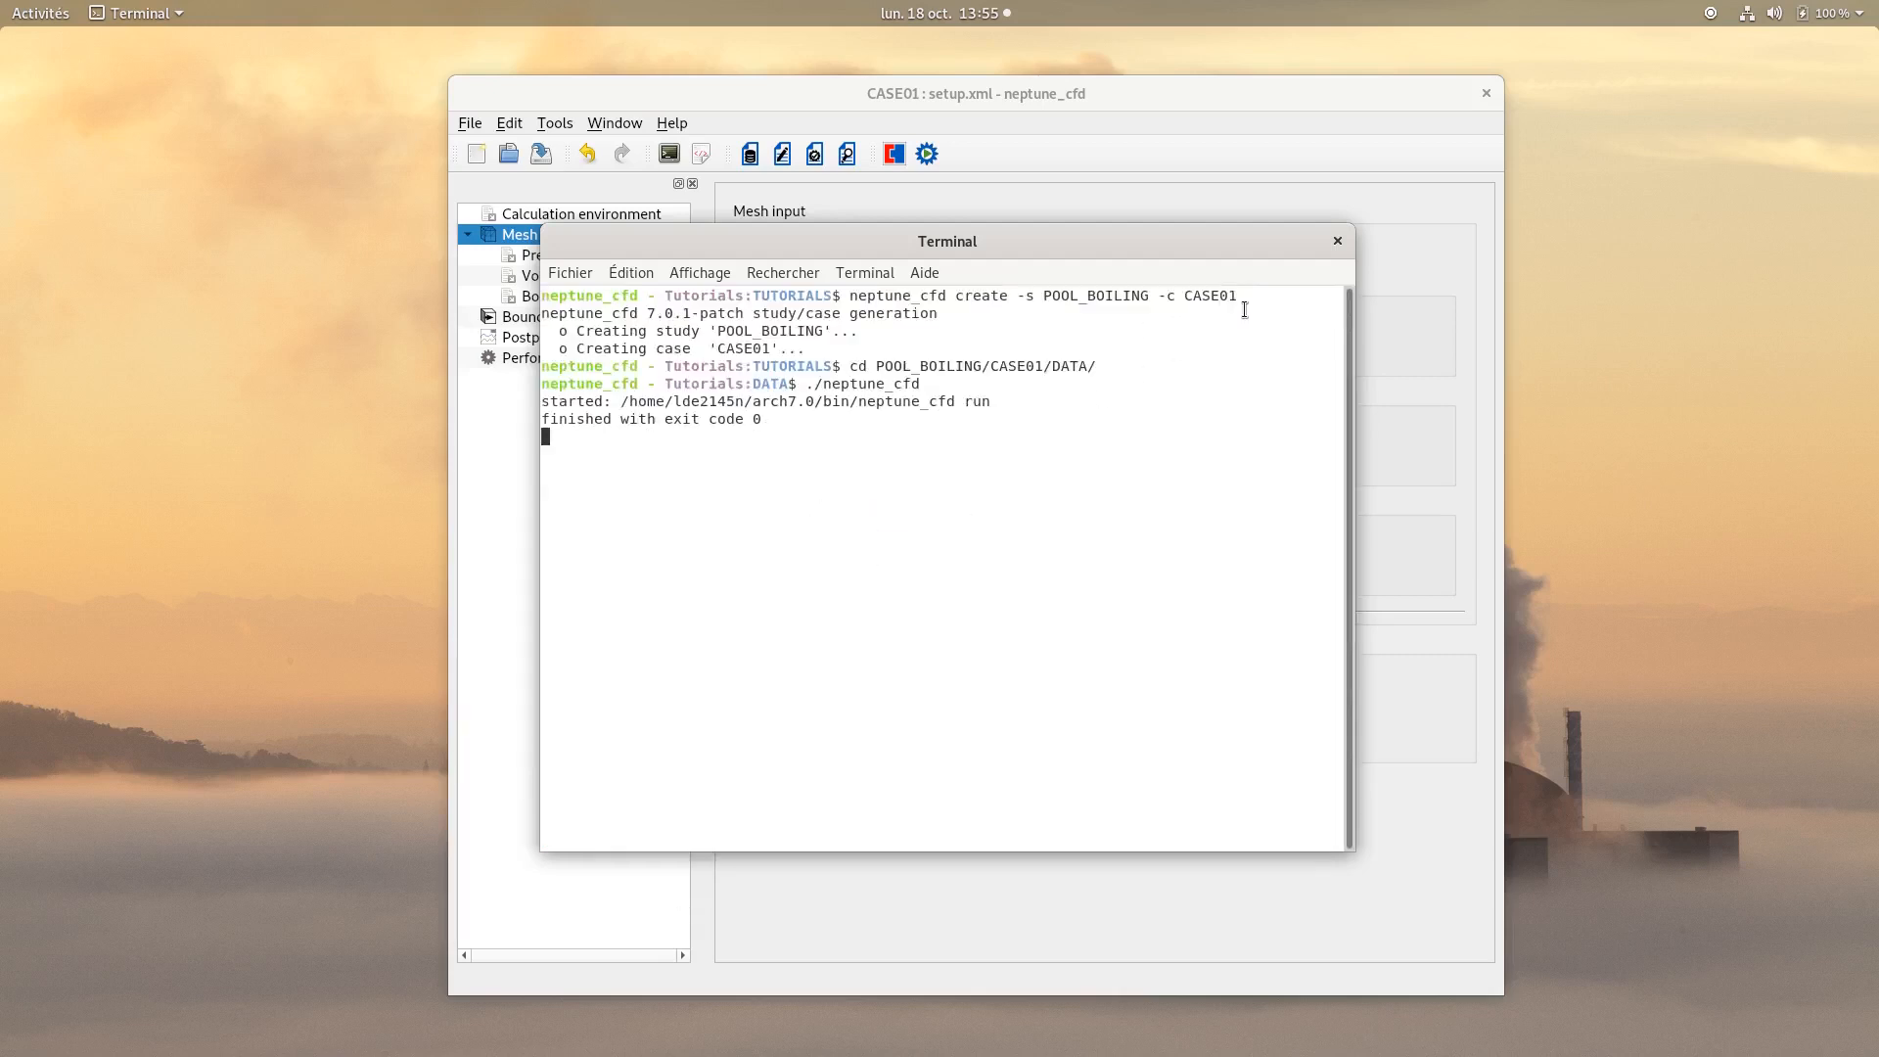
Set the execution mode back to Standard Computation.
{"action": "left_click", "coordinate": [1204, 139]}
{"action": "left_click", "coordinate": [987, 678]}
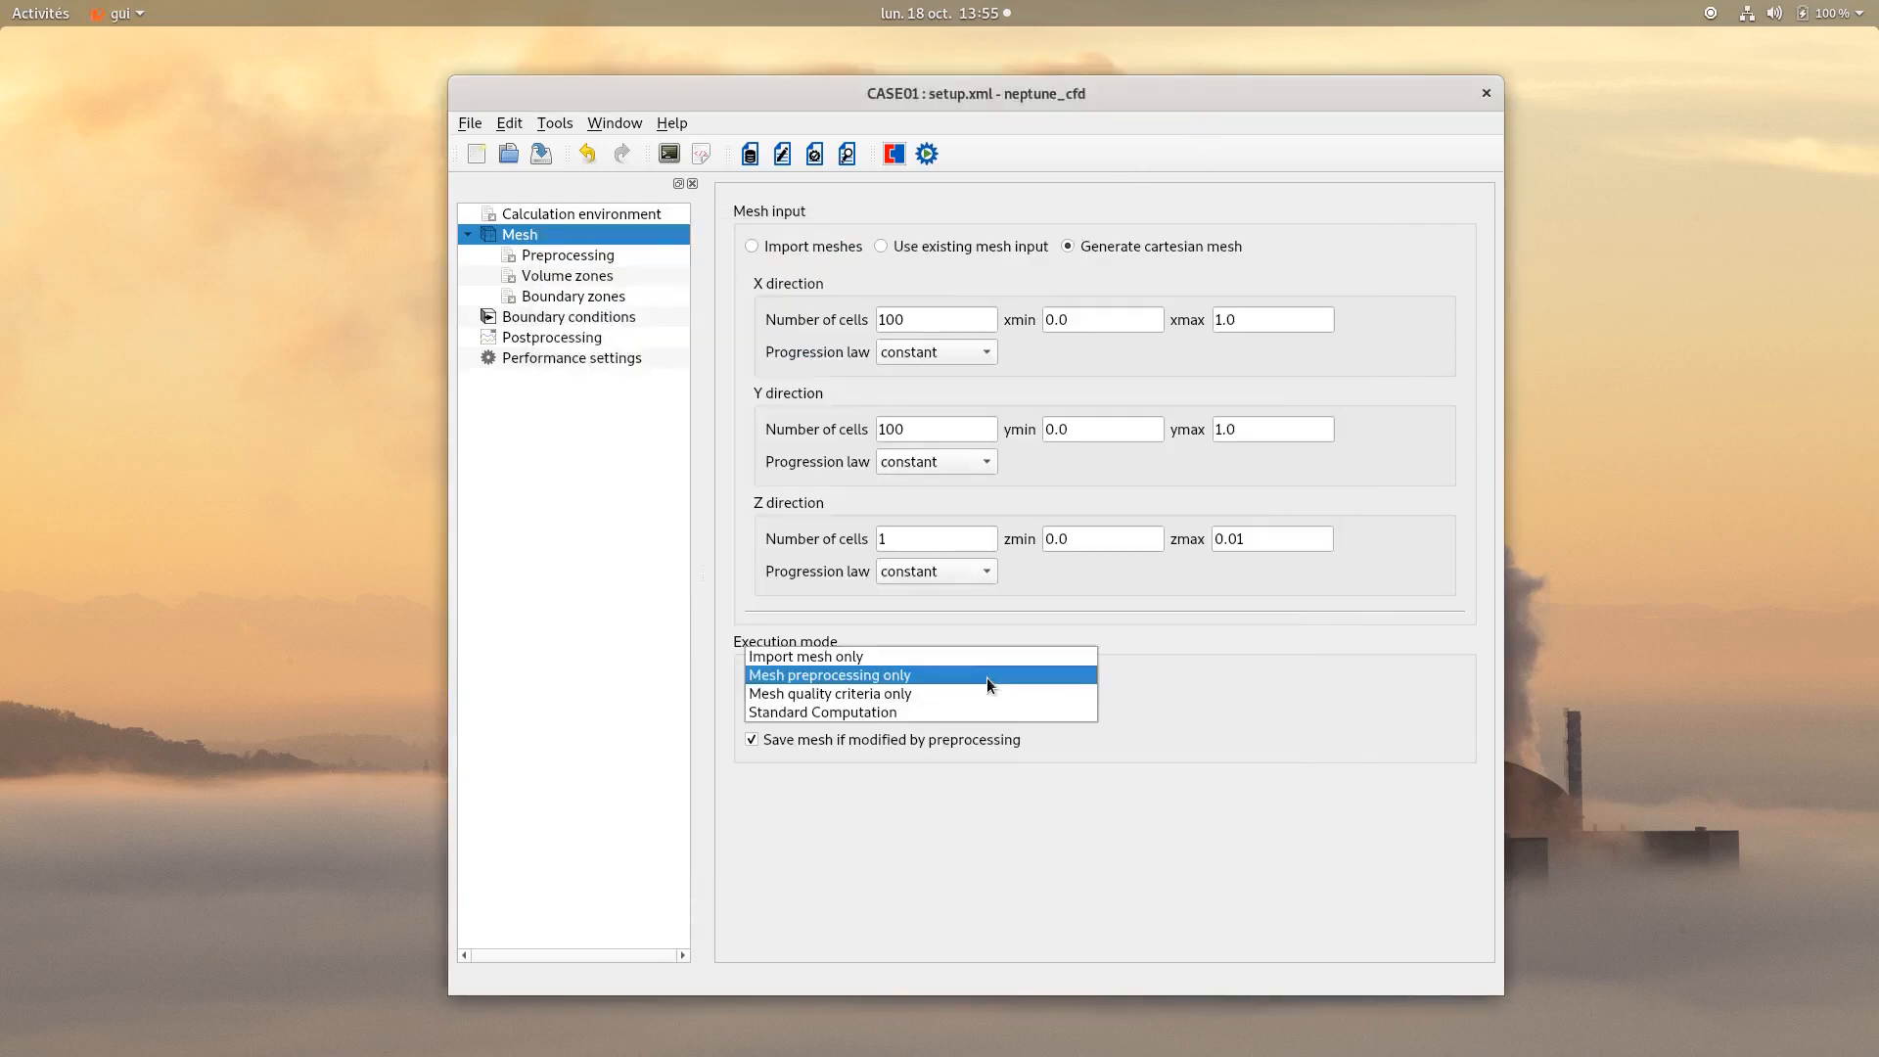
{"action": "left_click", "coordinate": [917, 715]}
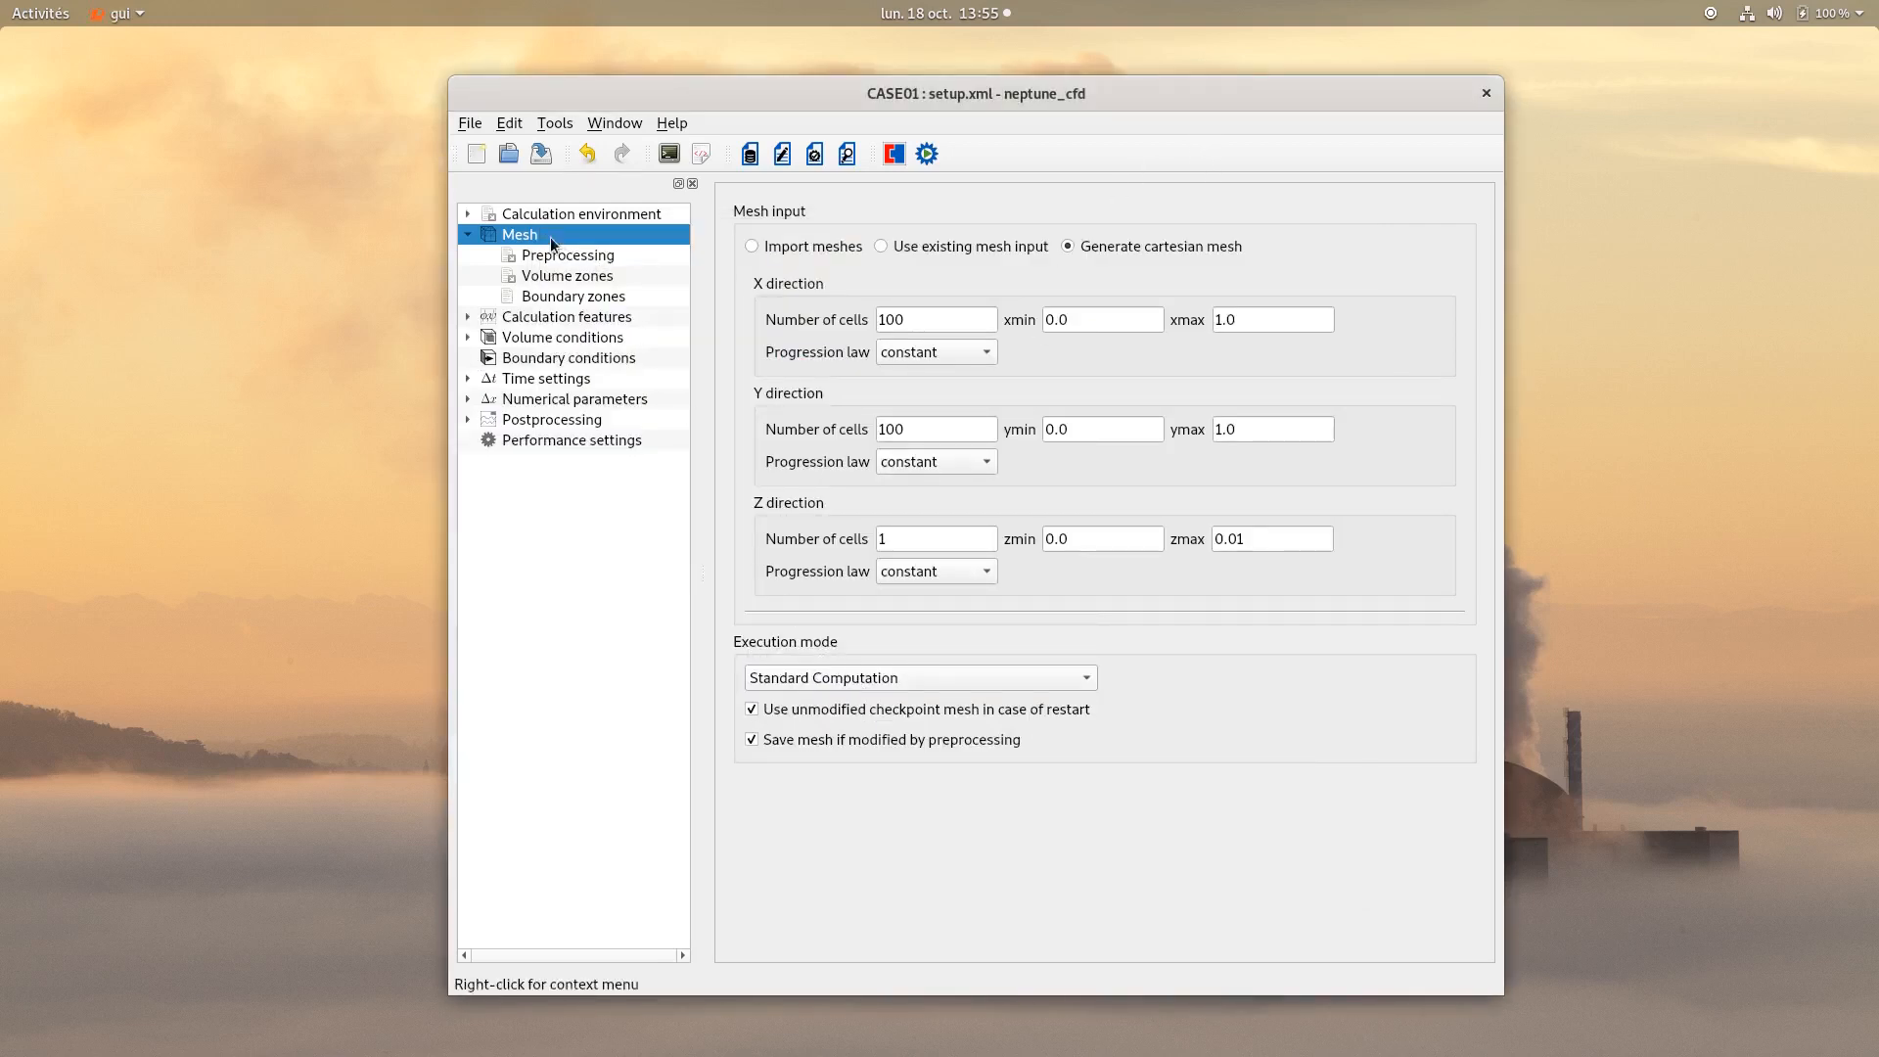
Add a volume zone labelled AC.
{"action": "left_click", "coordinate": [554, 277]}
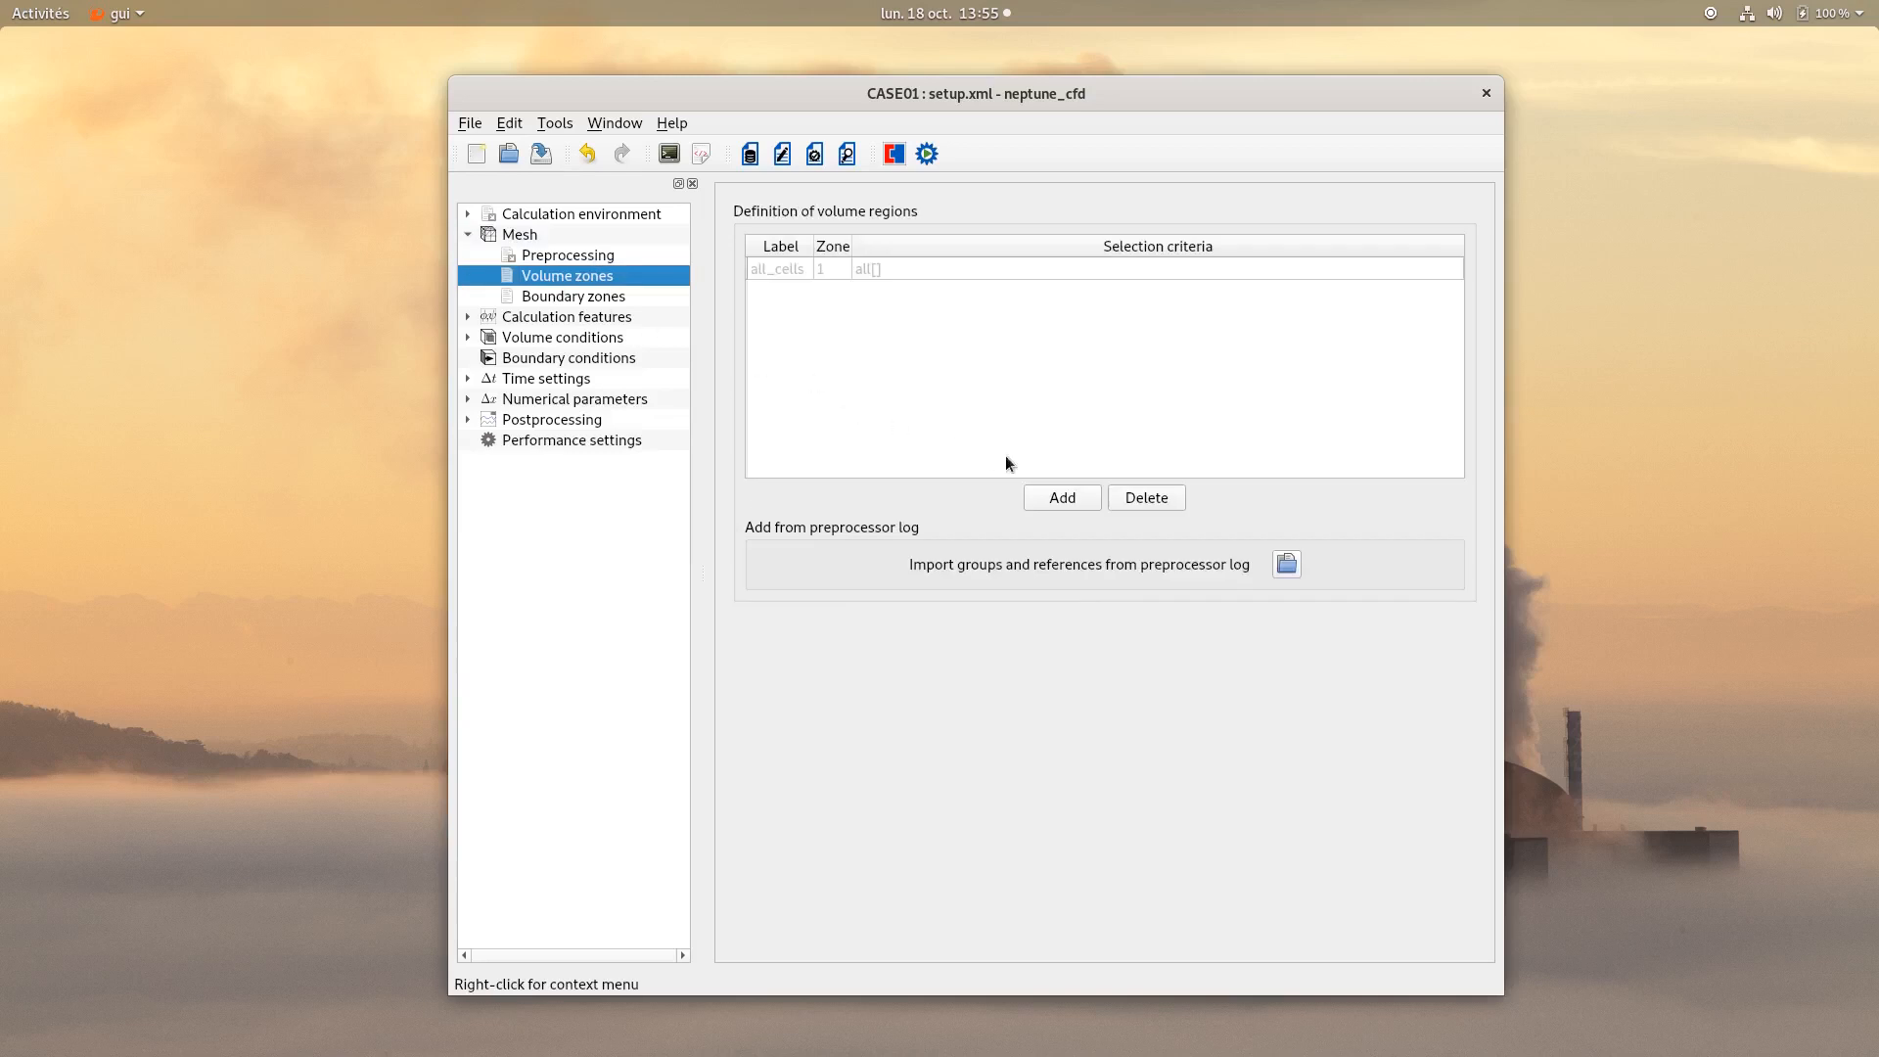
{"action": "left_click", "coordinate": [1042, 498]}
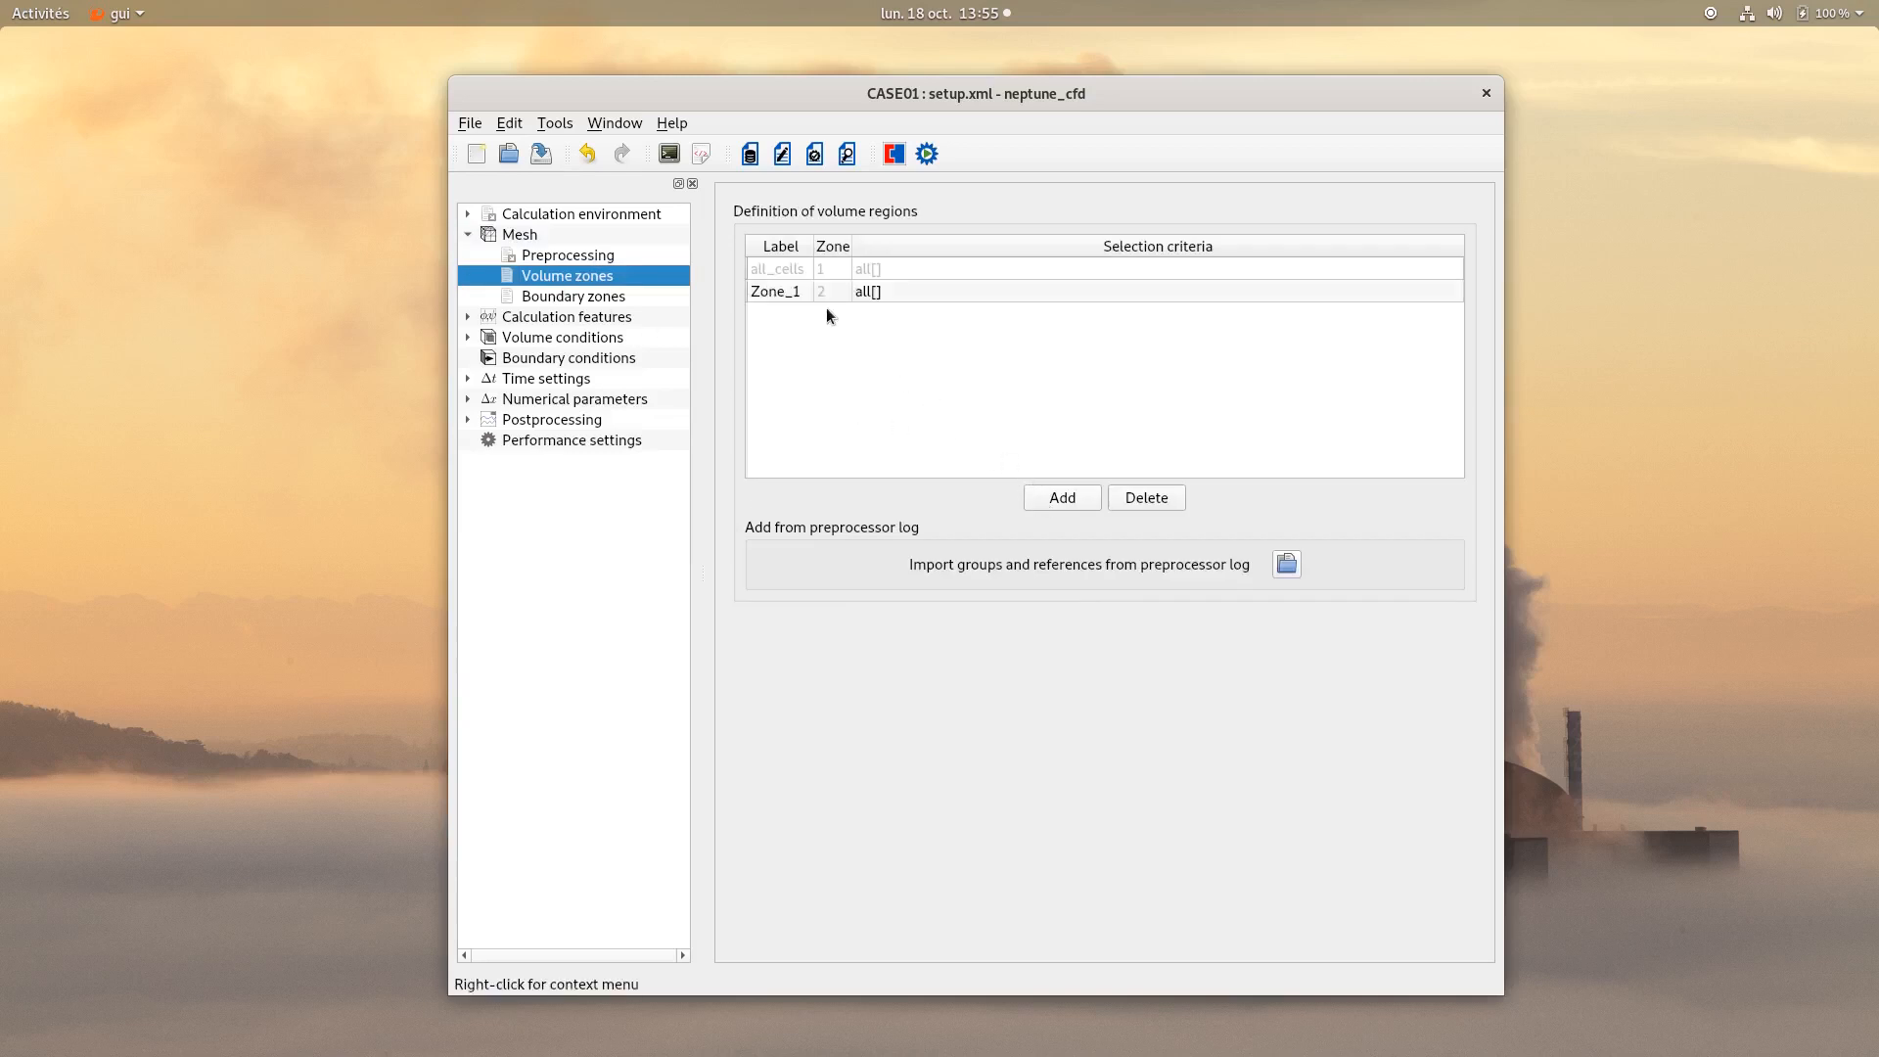
{"action": "double_click", "coordinate": [792, 292]}
{"action": "type", "text": "AC"}
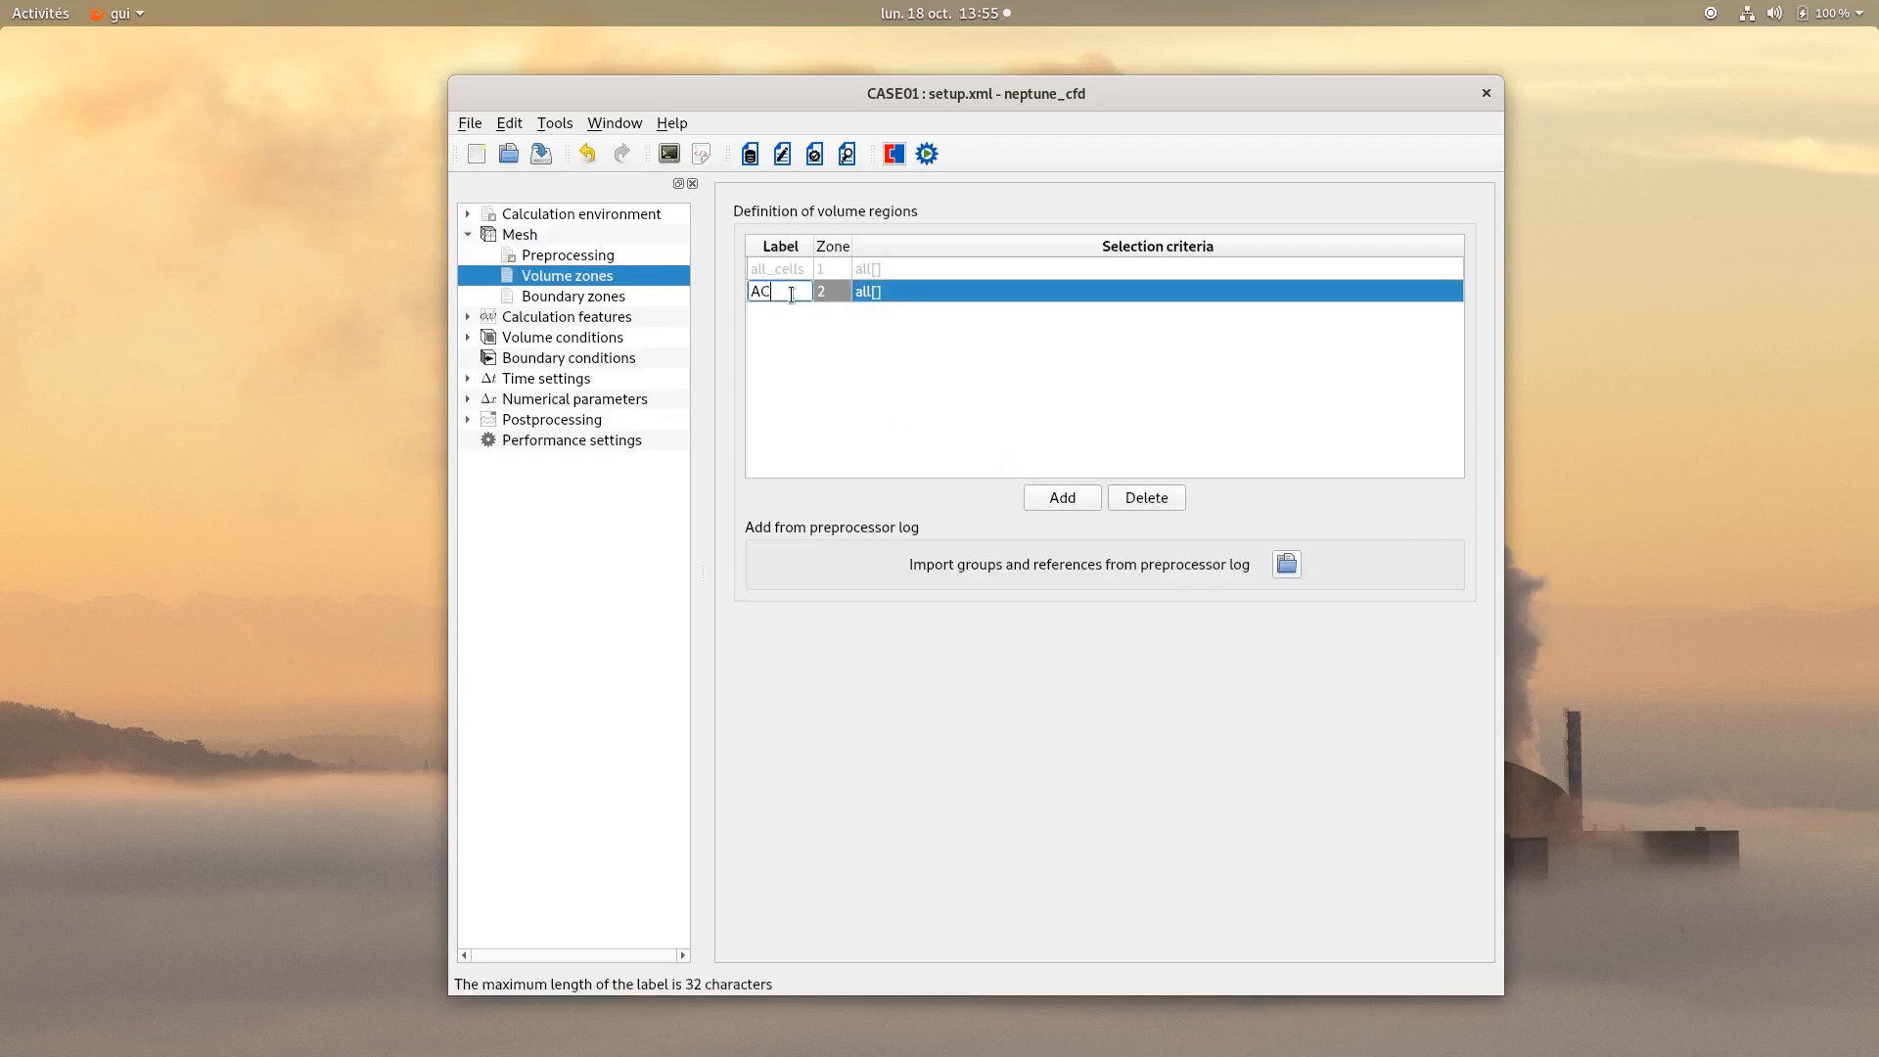
{"action": "left_click", "coordinate": [873, 291]}
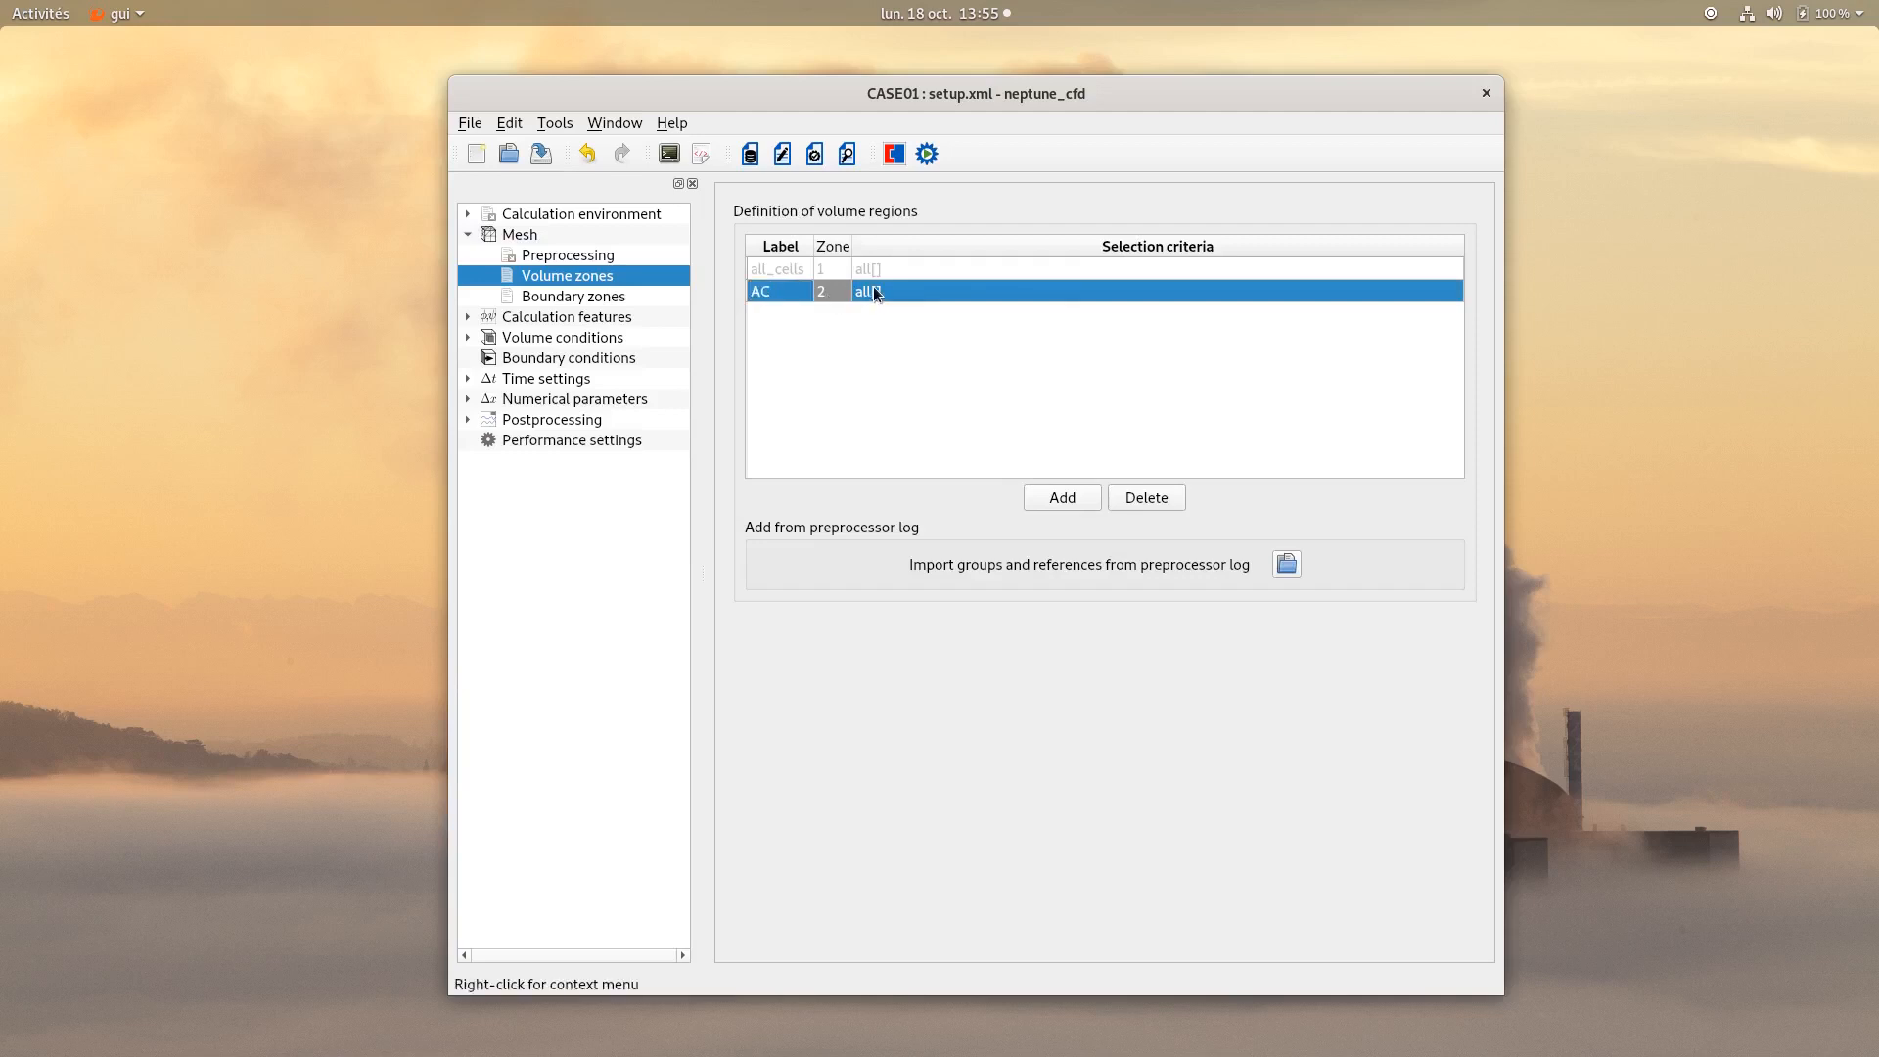
Set AC's selection criteria to x >= 0.45 and x <= 0.55 and y >= 0.1 and y <= 0.2, and save.
{"action": "double_click", "coordinate": [1015, 296]}
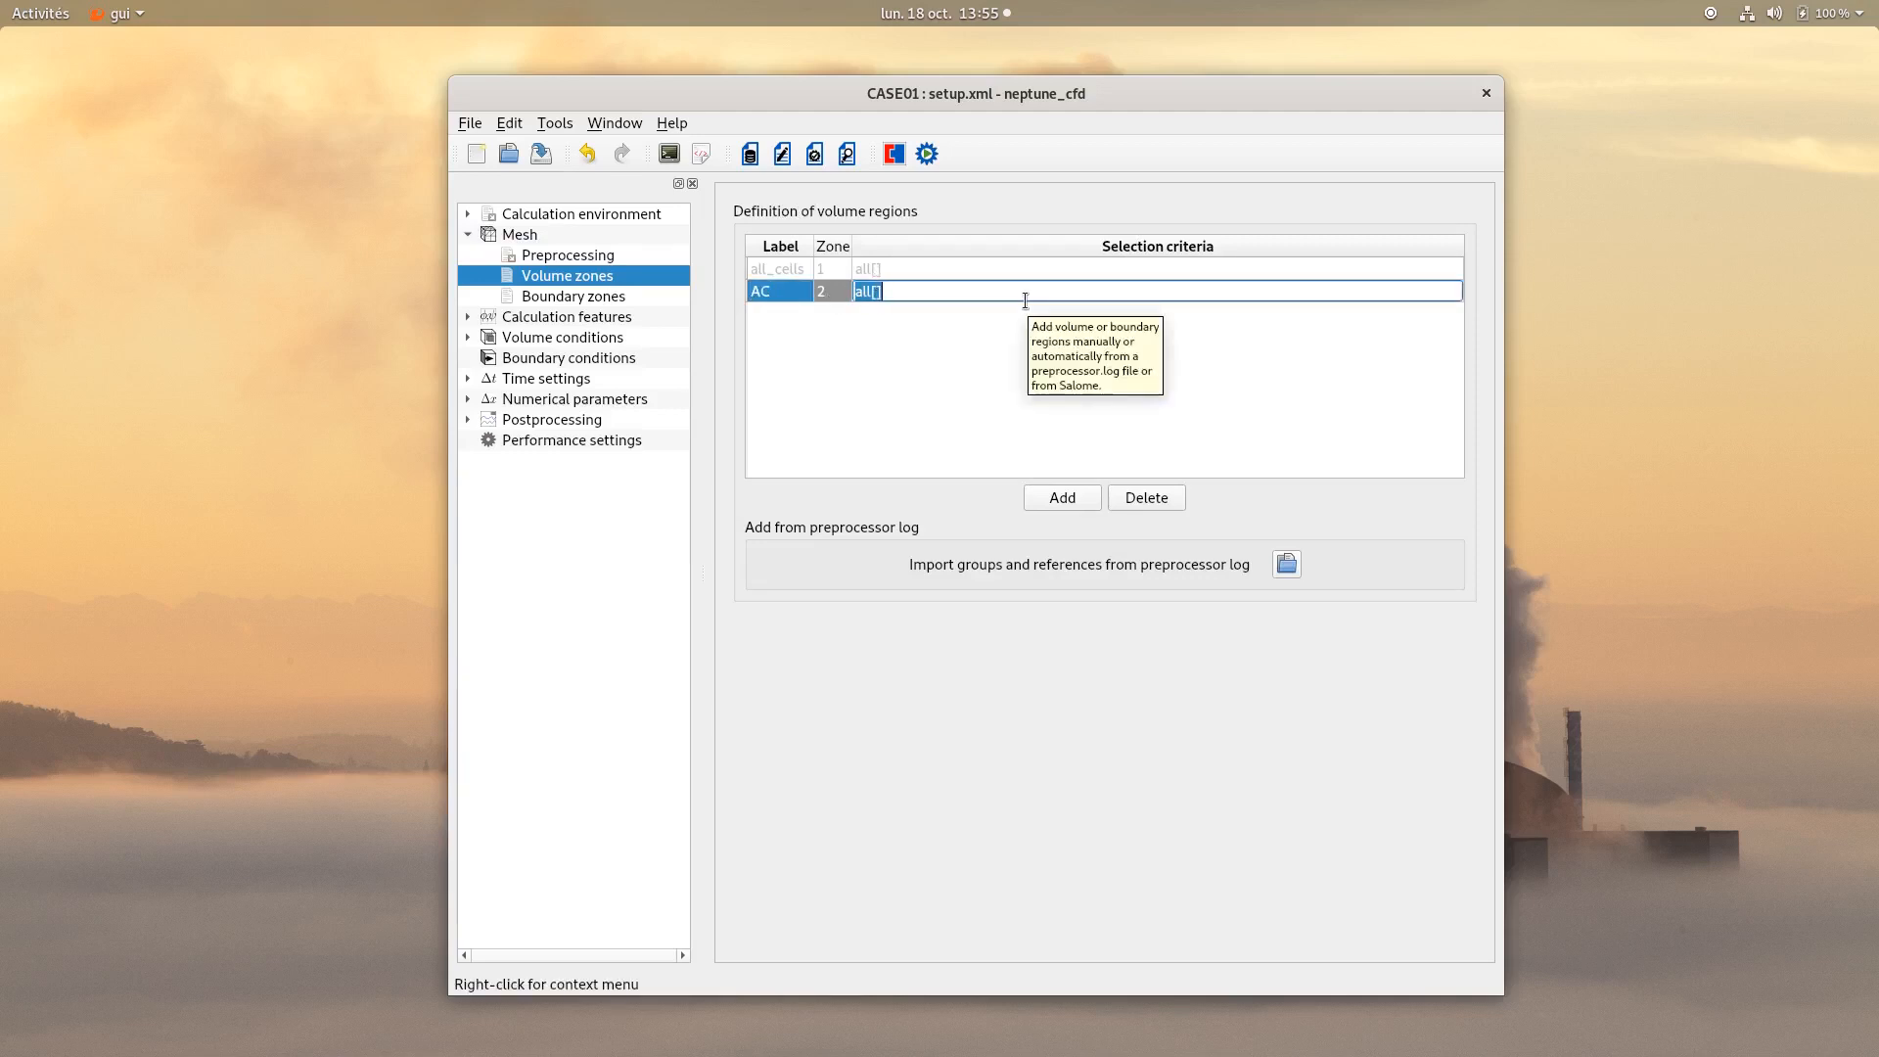
{"action": "type", "text": "x >= 0.45 and x <= 0.55"}
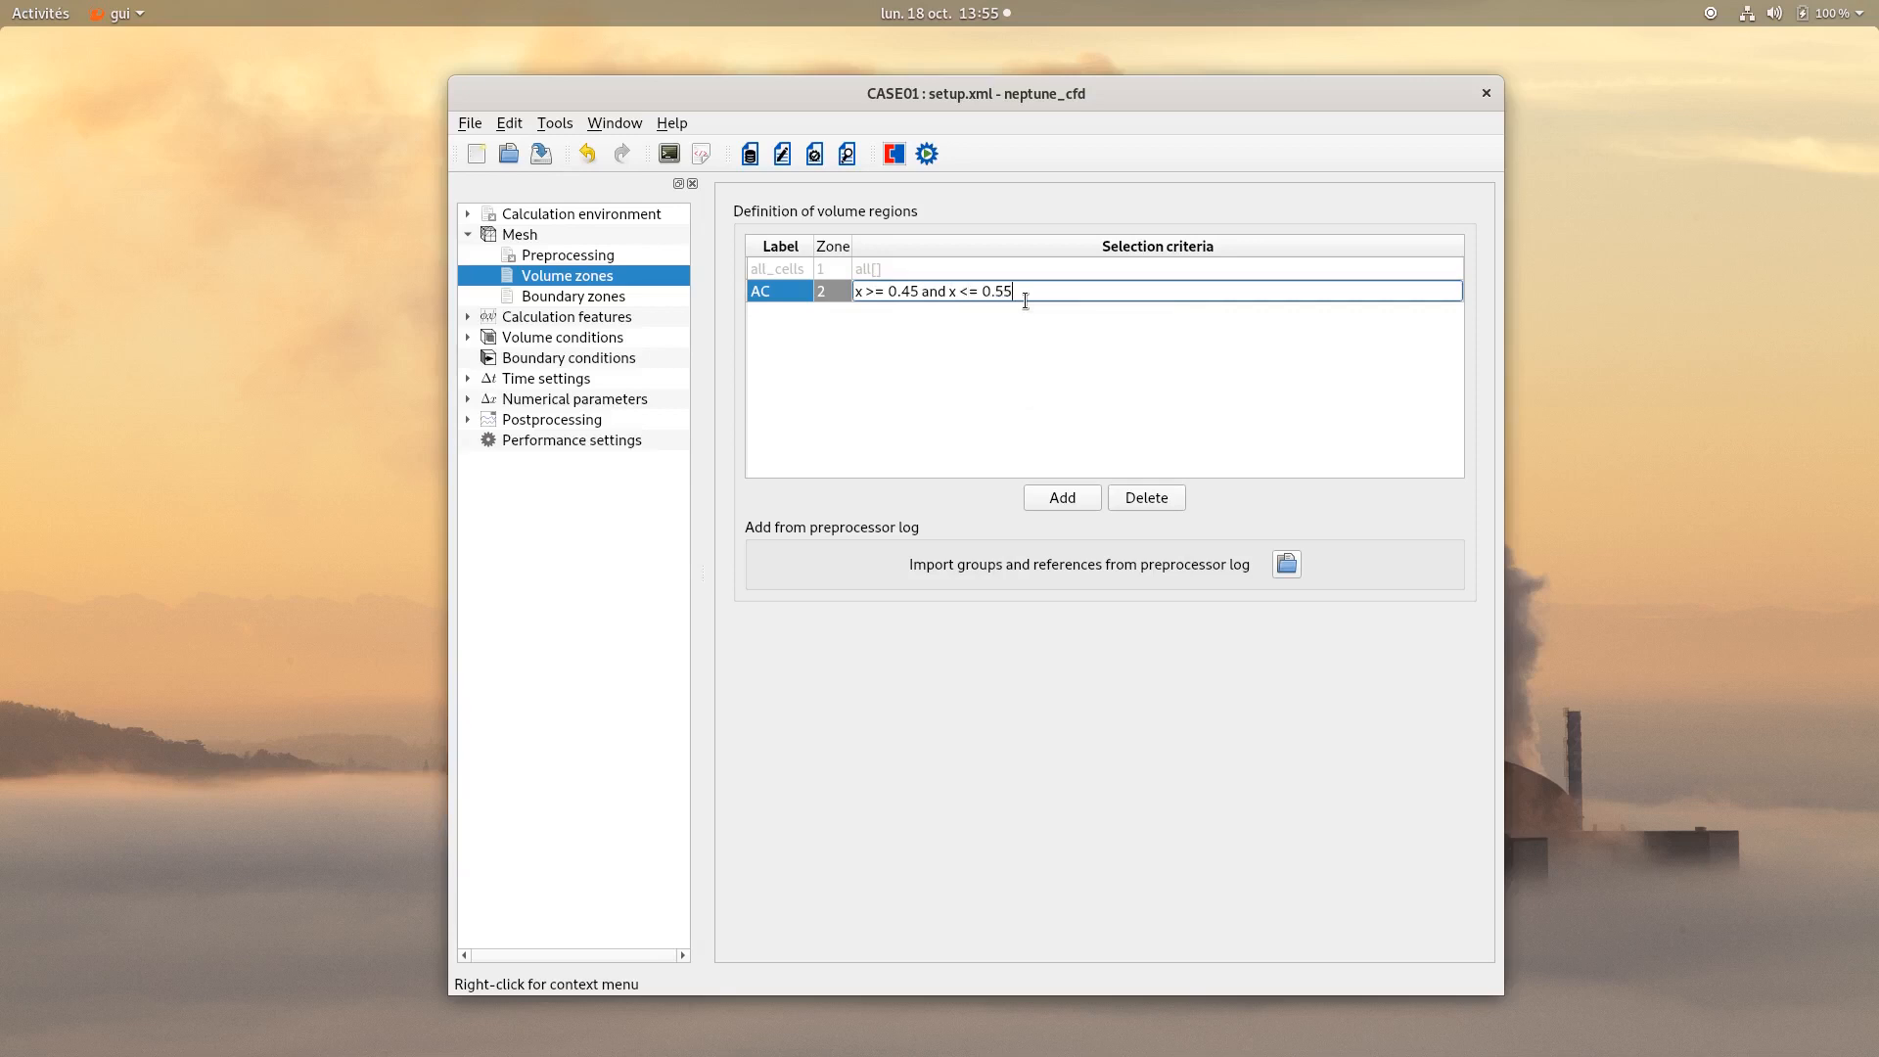
{"action": "type", "text": " and y >= 0.1 and y <= 0.2"}
{"action": "left_click", "coordinate": [995, 344]}
{"action": "left_click", "coordinate": [540, 154]}
Add a boundary zone labelled Outlet with selection criteria y > 0.999.
{"action": "left_click", "coordinate": [572, 301]}
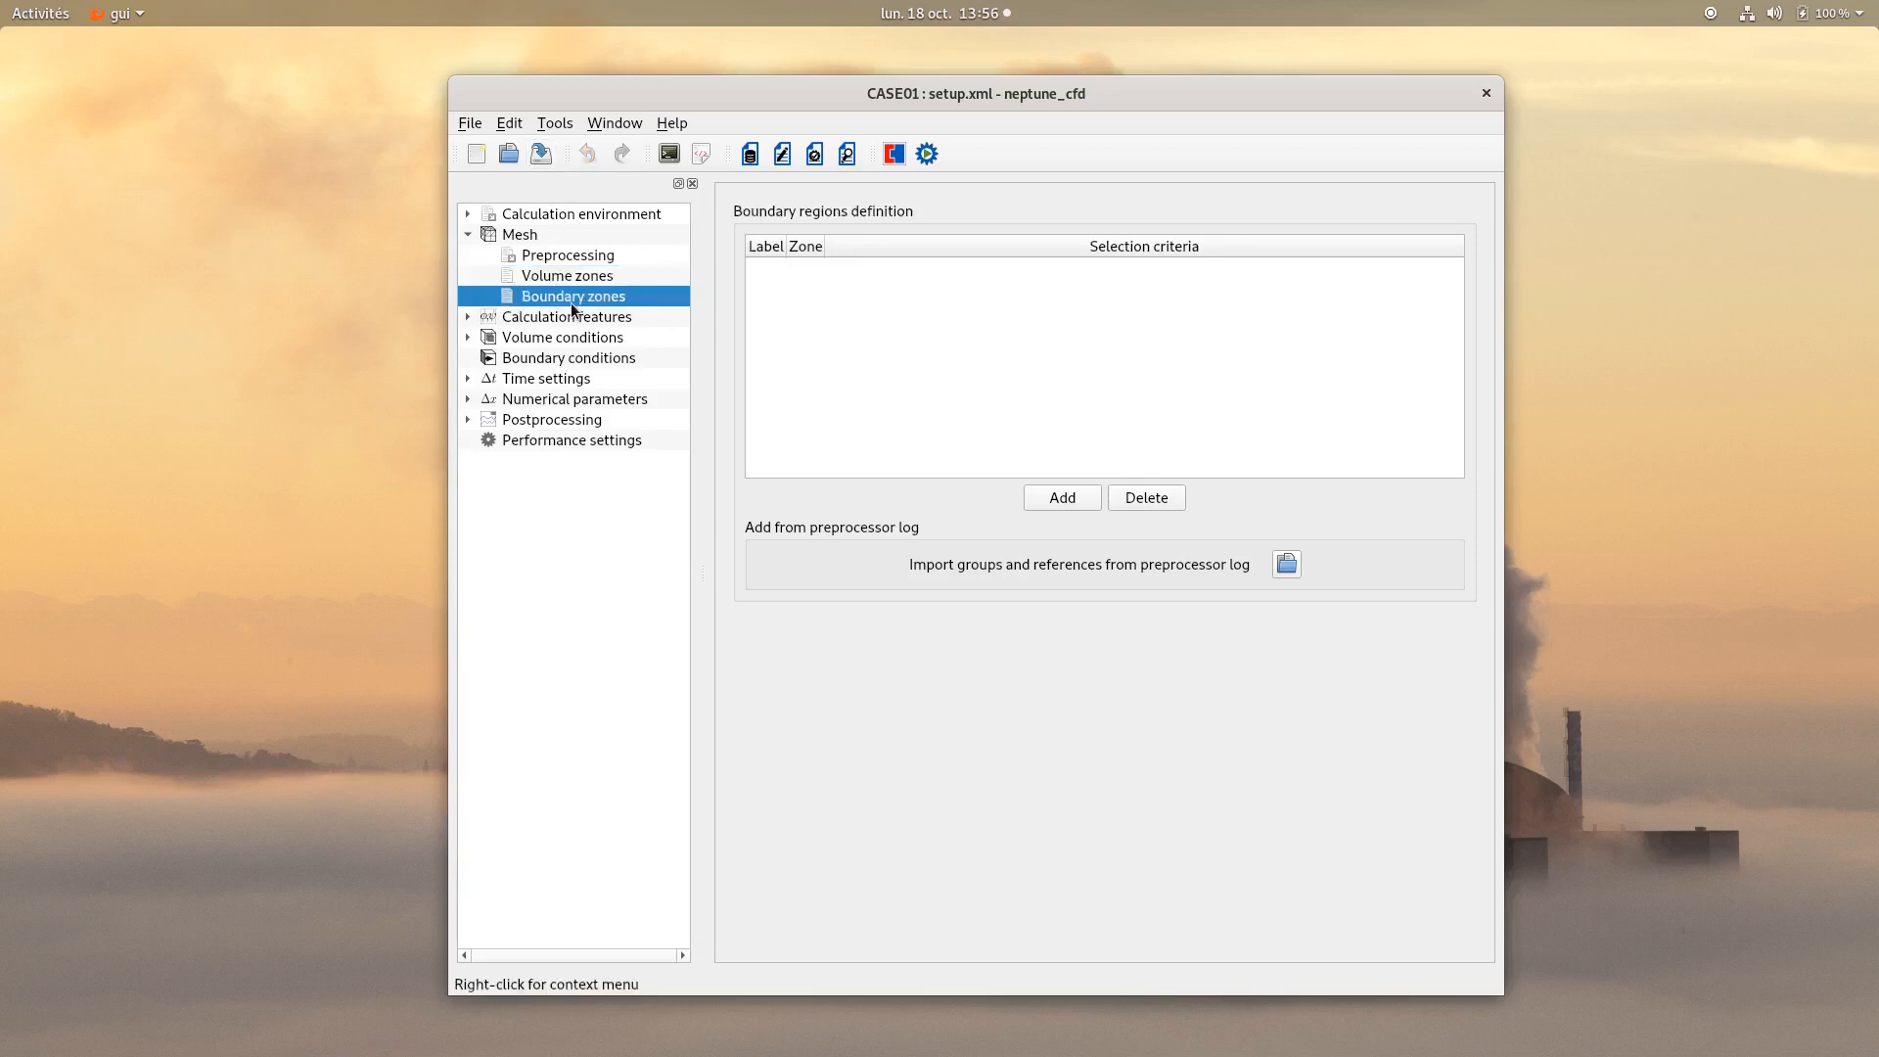
{"action": "left_click", "coordinate": [1060, 496]}
{"action": "double_click", "coordinate": [780, 270]}
{"action": "type", "text": "Outlet"}
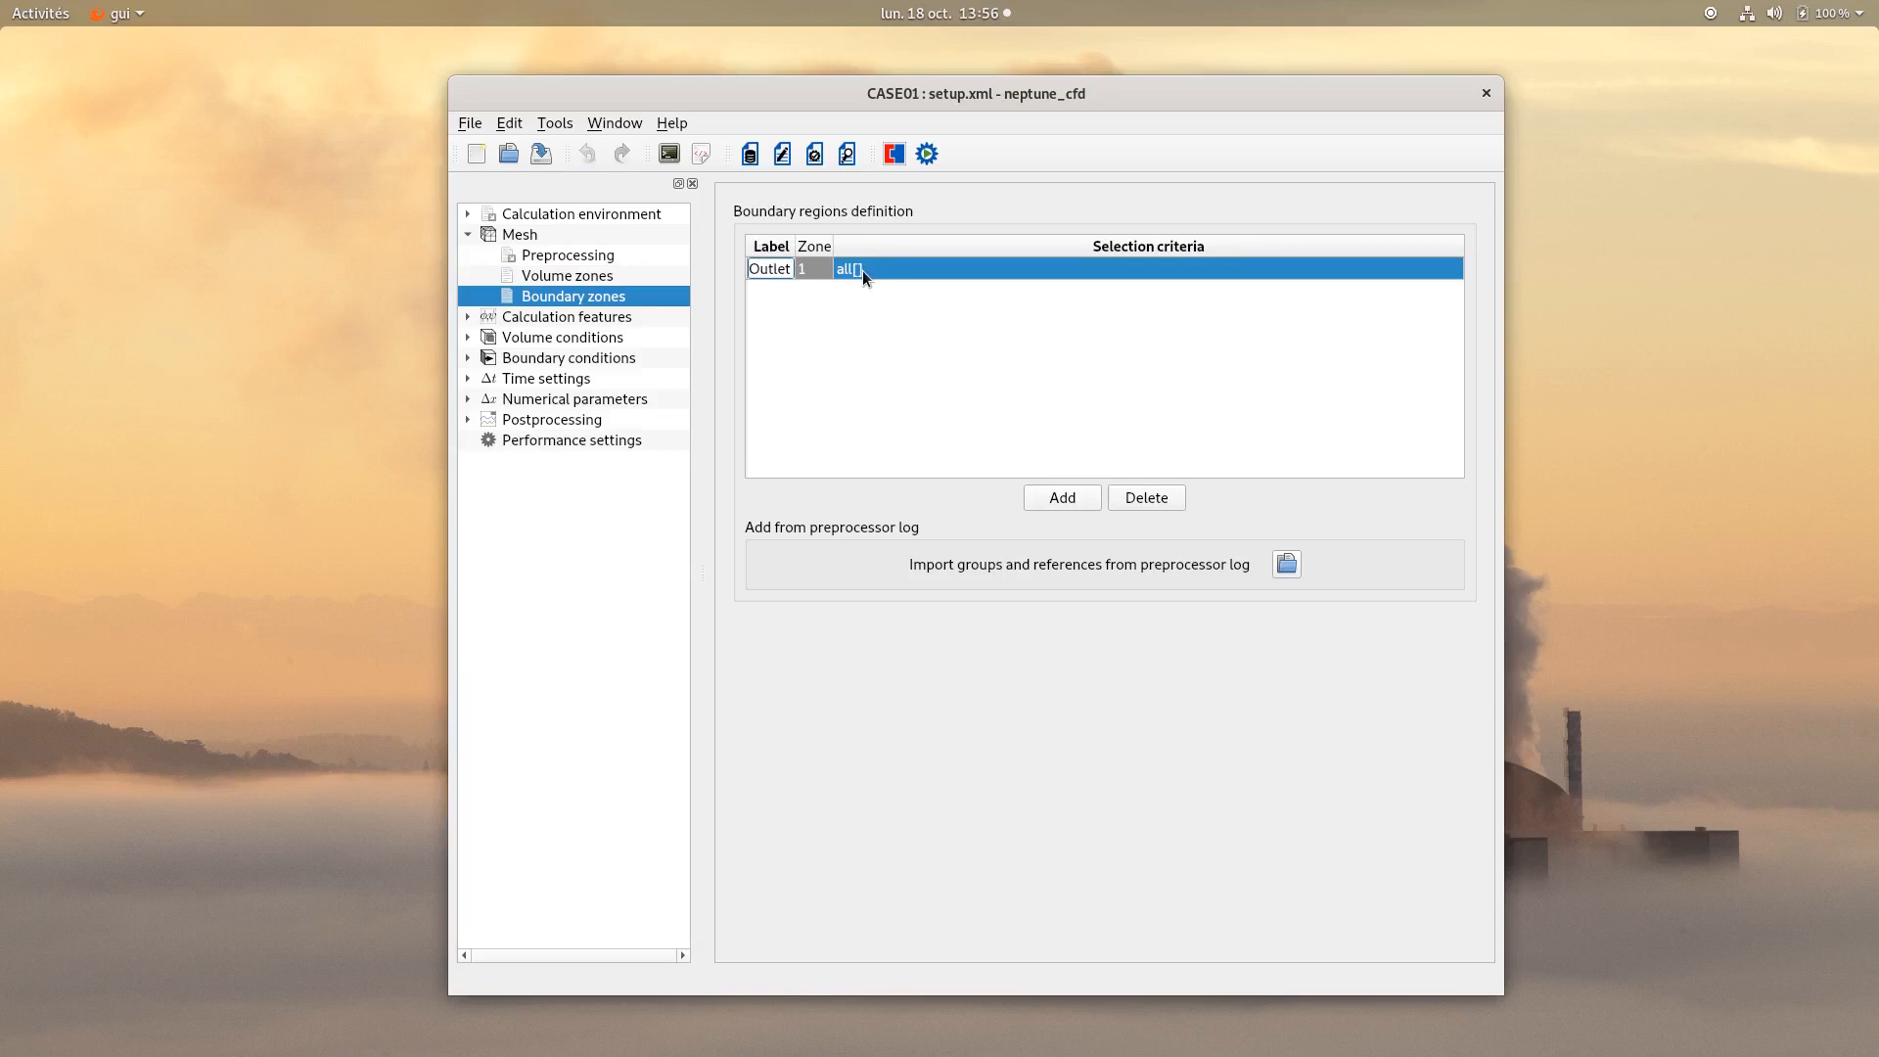
{"action": "double_click", "coordinate": [861, 270]}
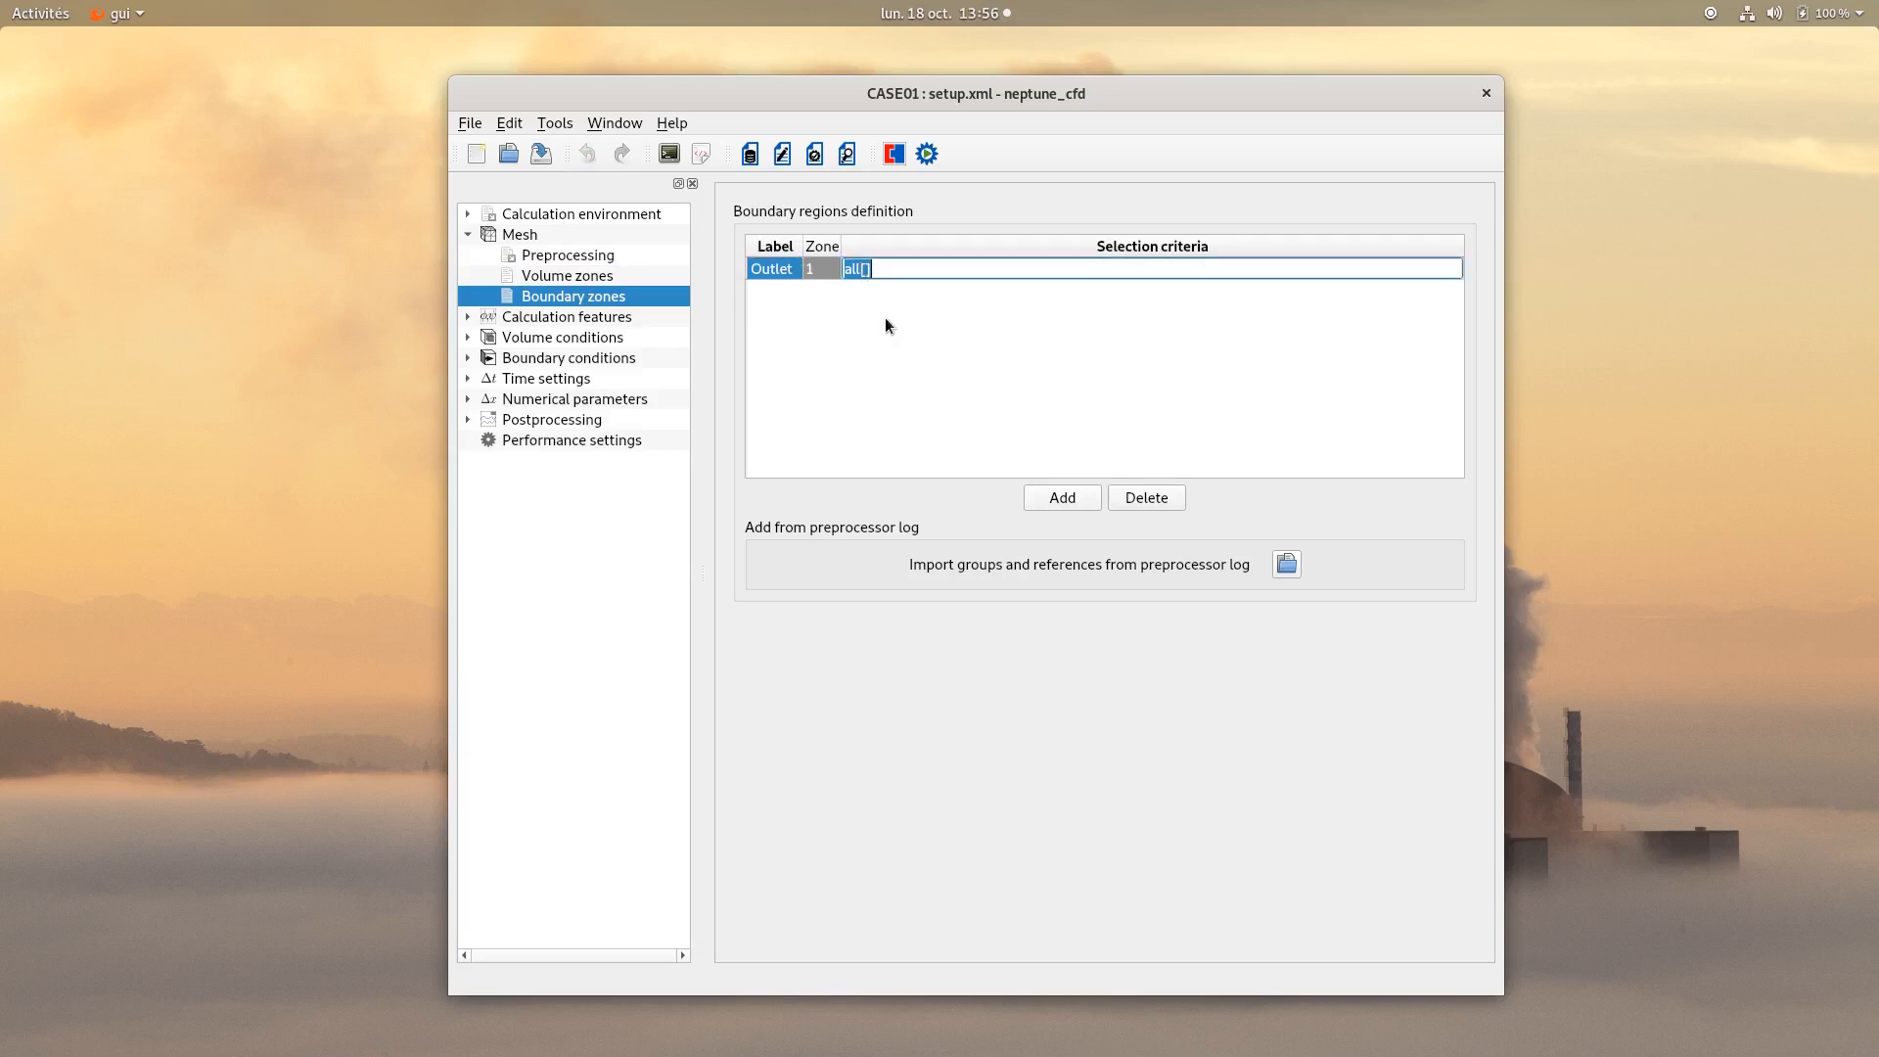
{"action": "type", "text": "y > 0.999"}
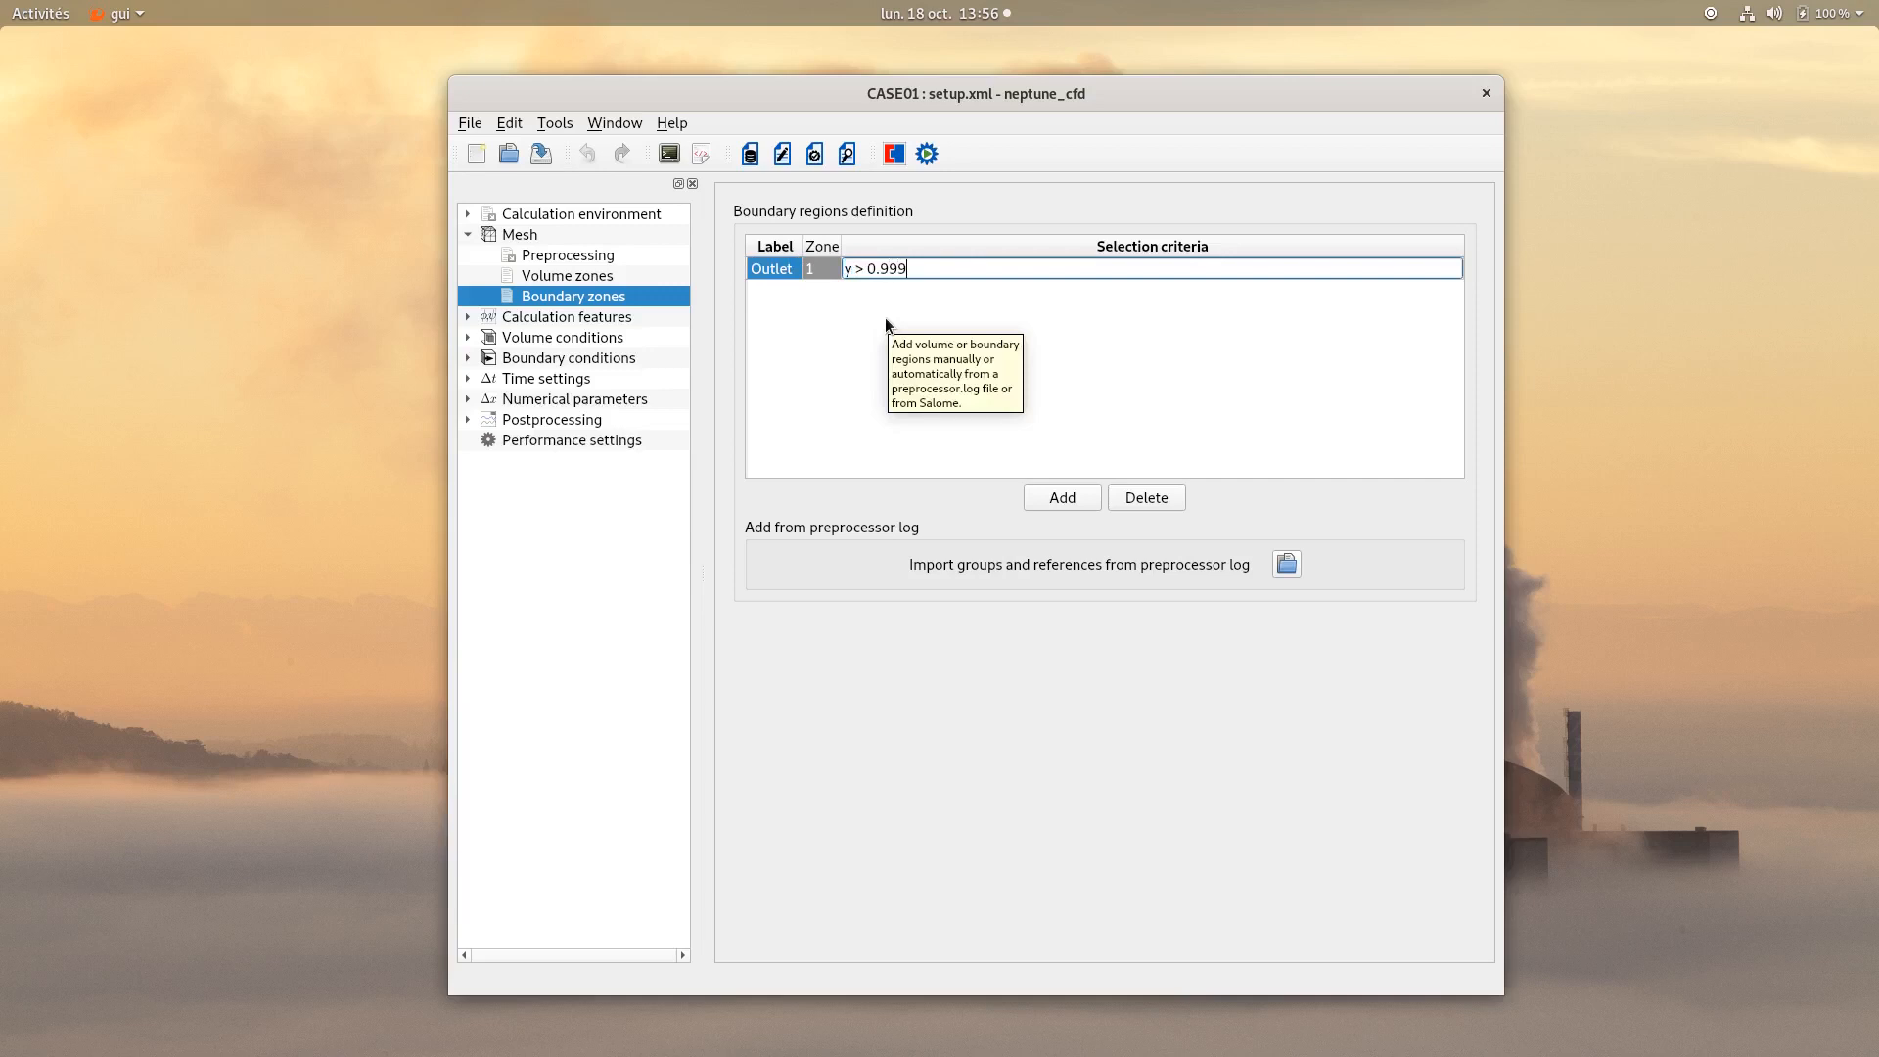
{"action": "key", "text": "Return"}
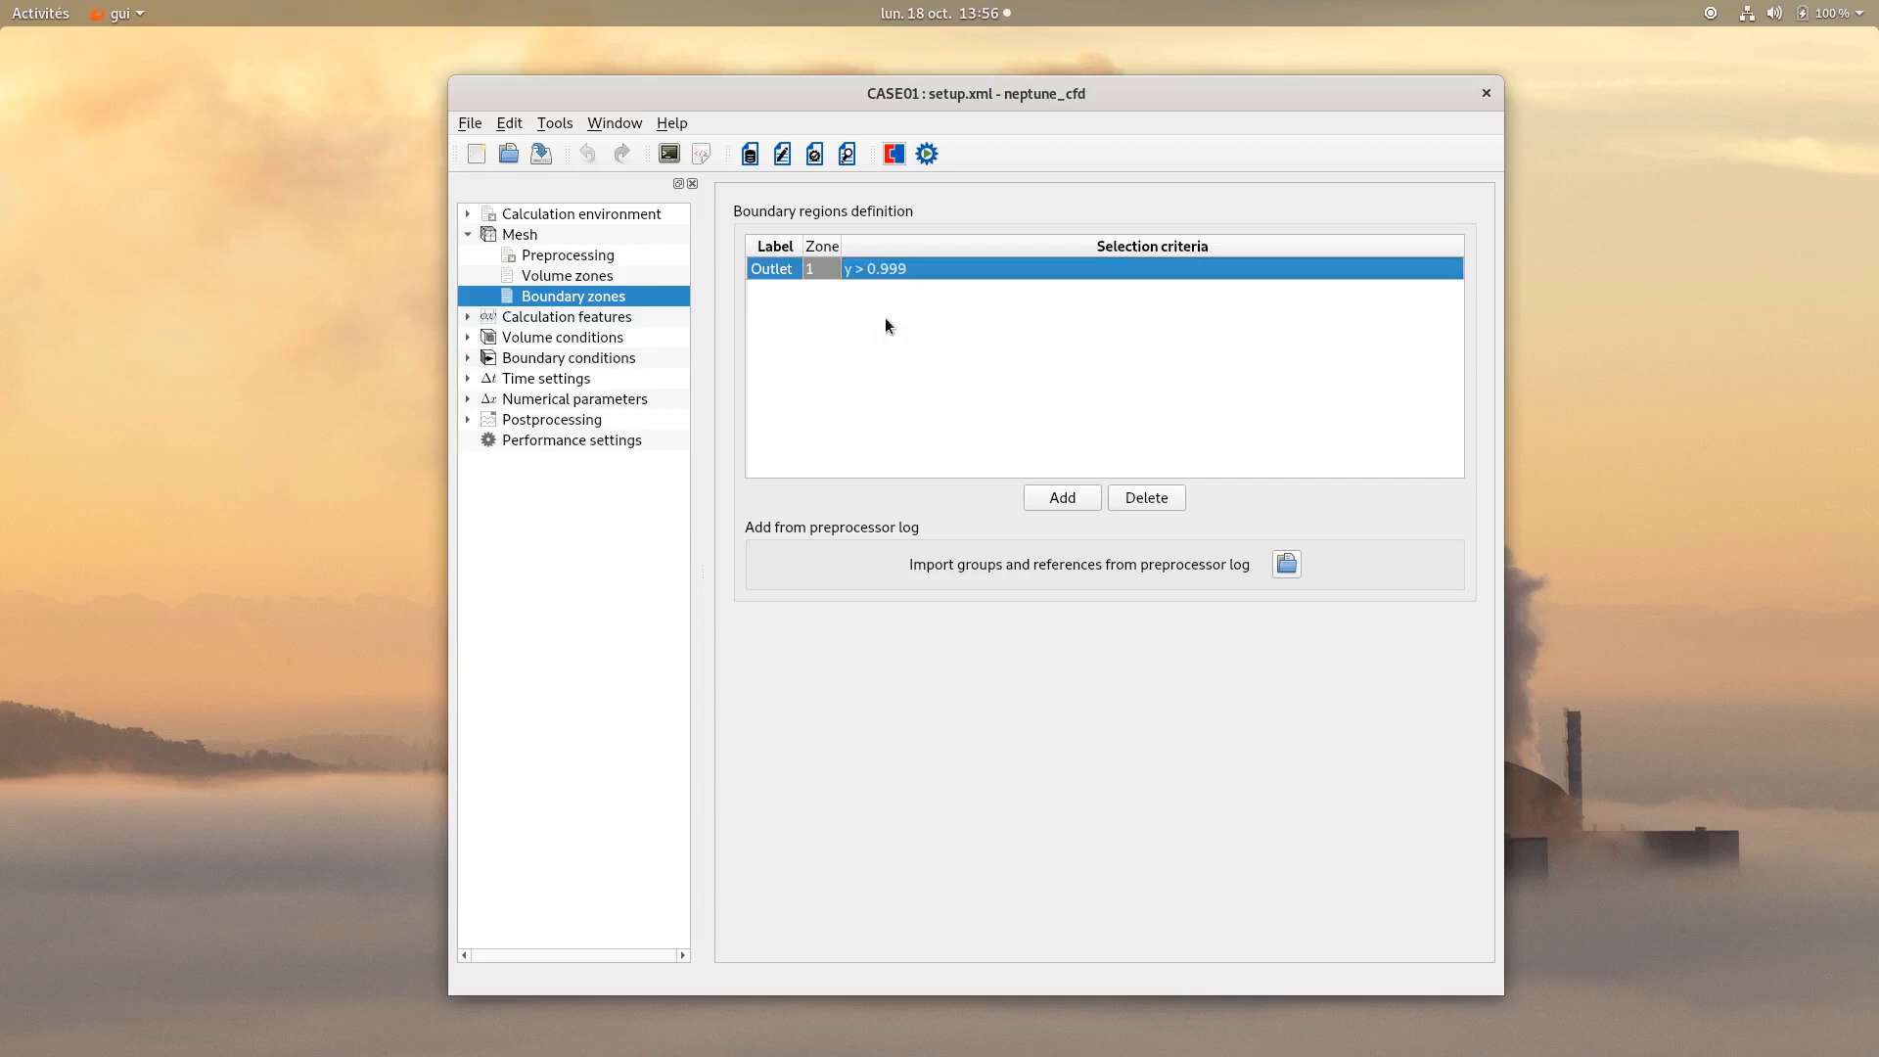
Add a boundary zone labelled Walls with selection criteria y < 0.001 or x < 0.001 or x > 0.999.
{"action": "left_click", "coordinate": [1062, 497]}
{"action": "double_click", "coordinate": [767, 291]}
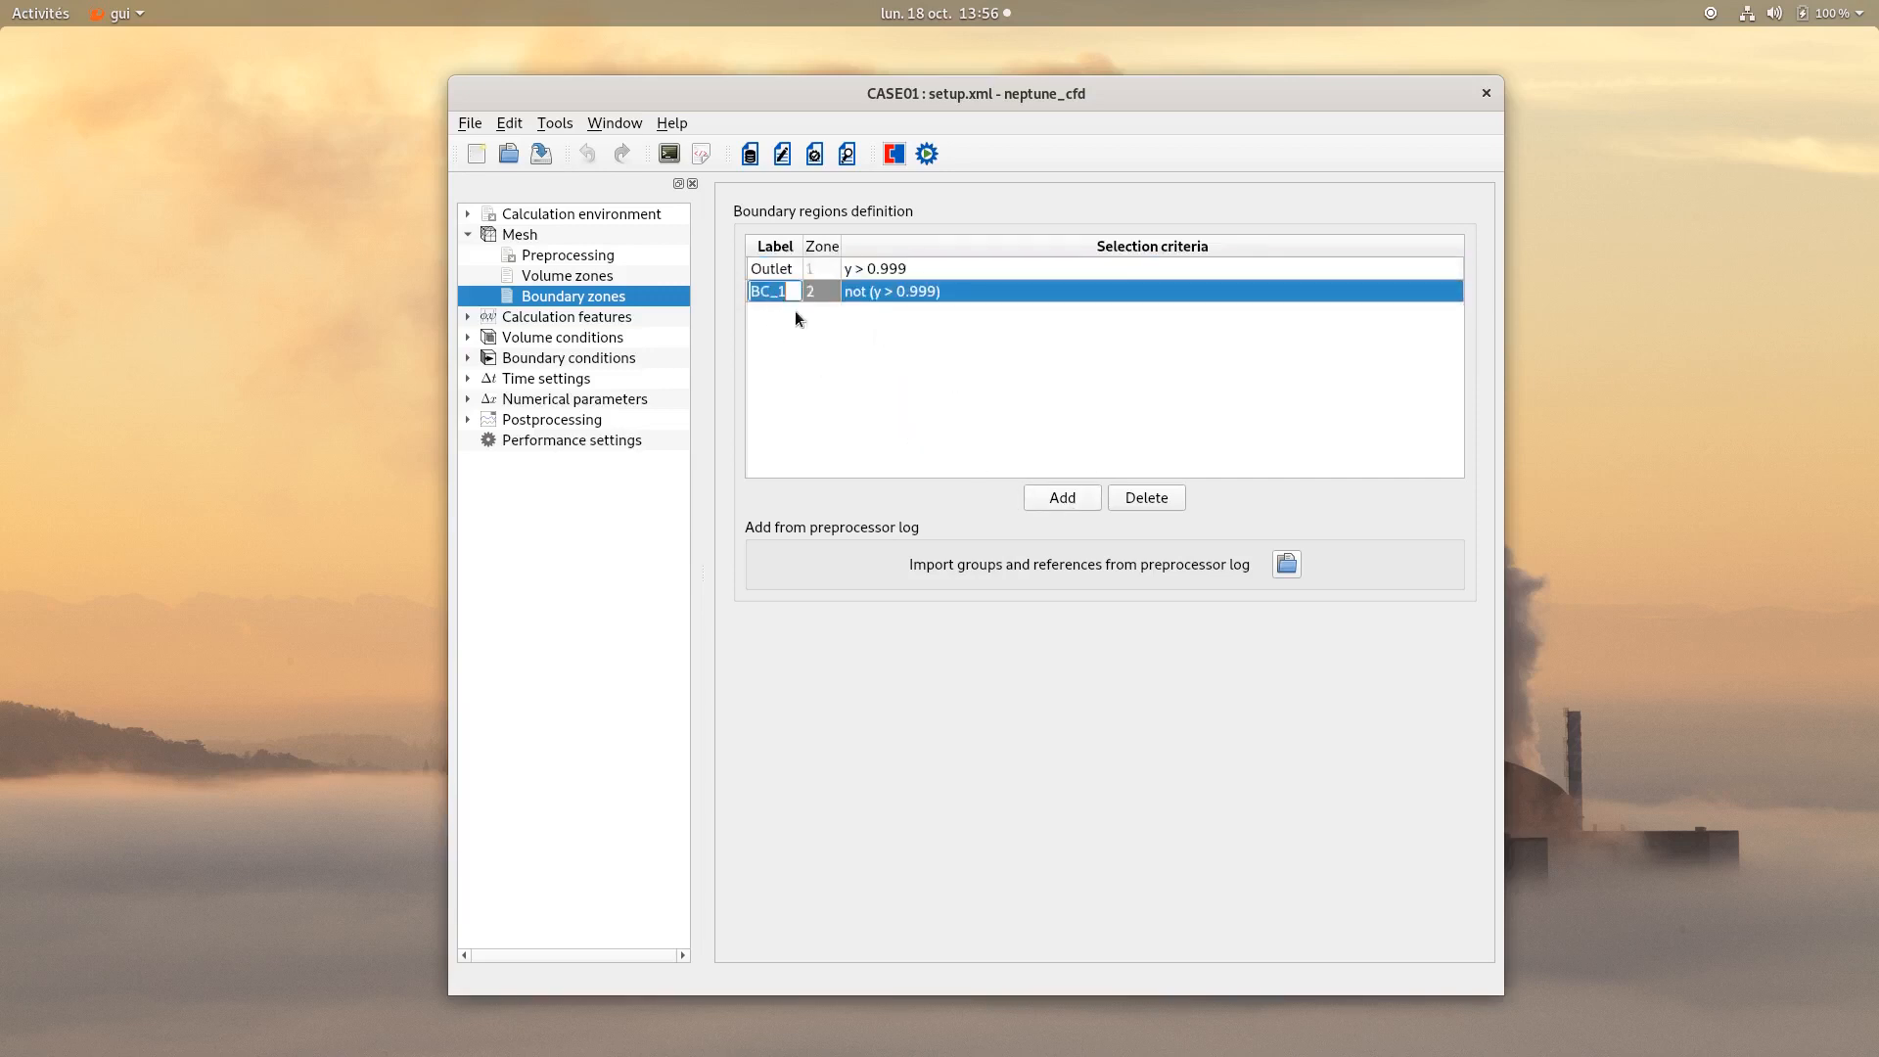
{"action": "double_click", "coordinate": [883, 296]}
{"action": "type", "text": "y < 0.001 or "}
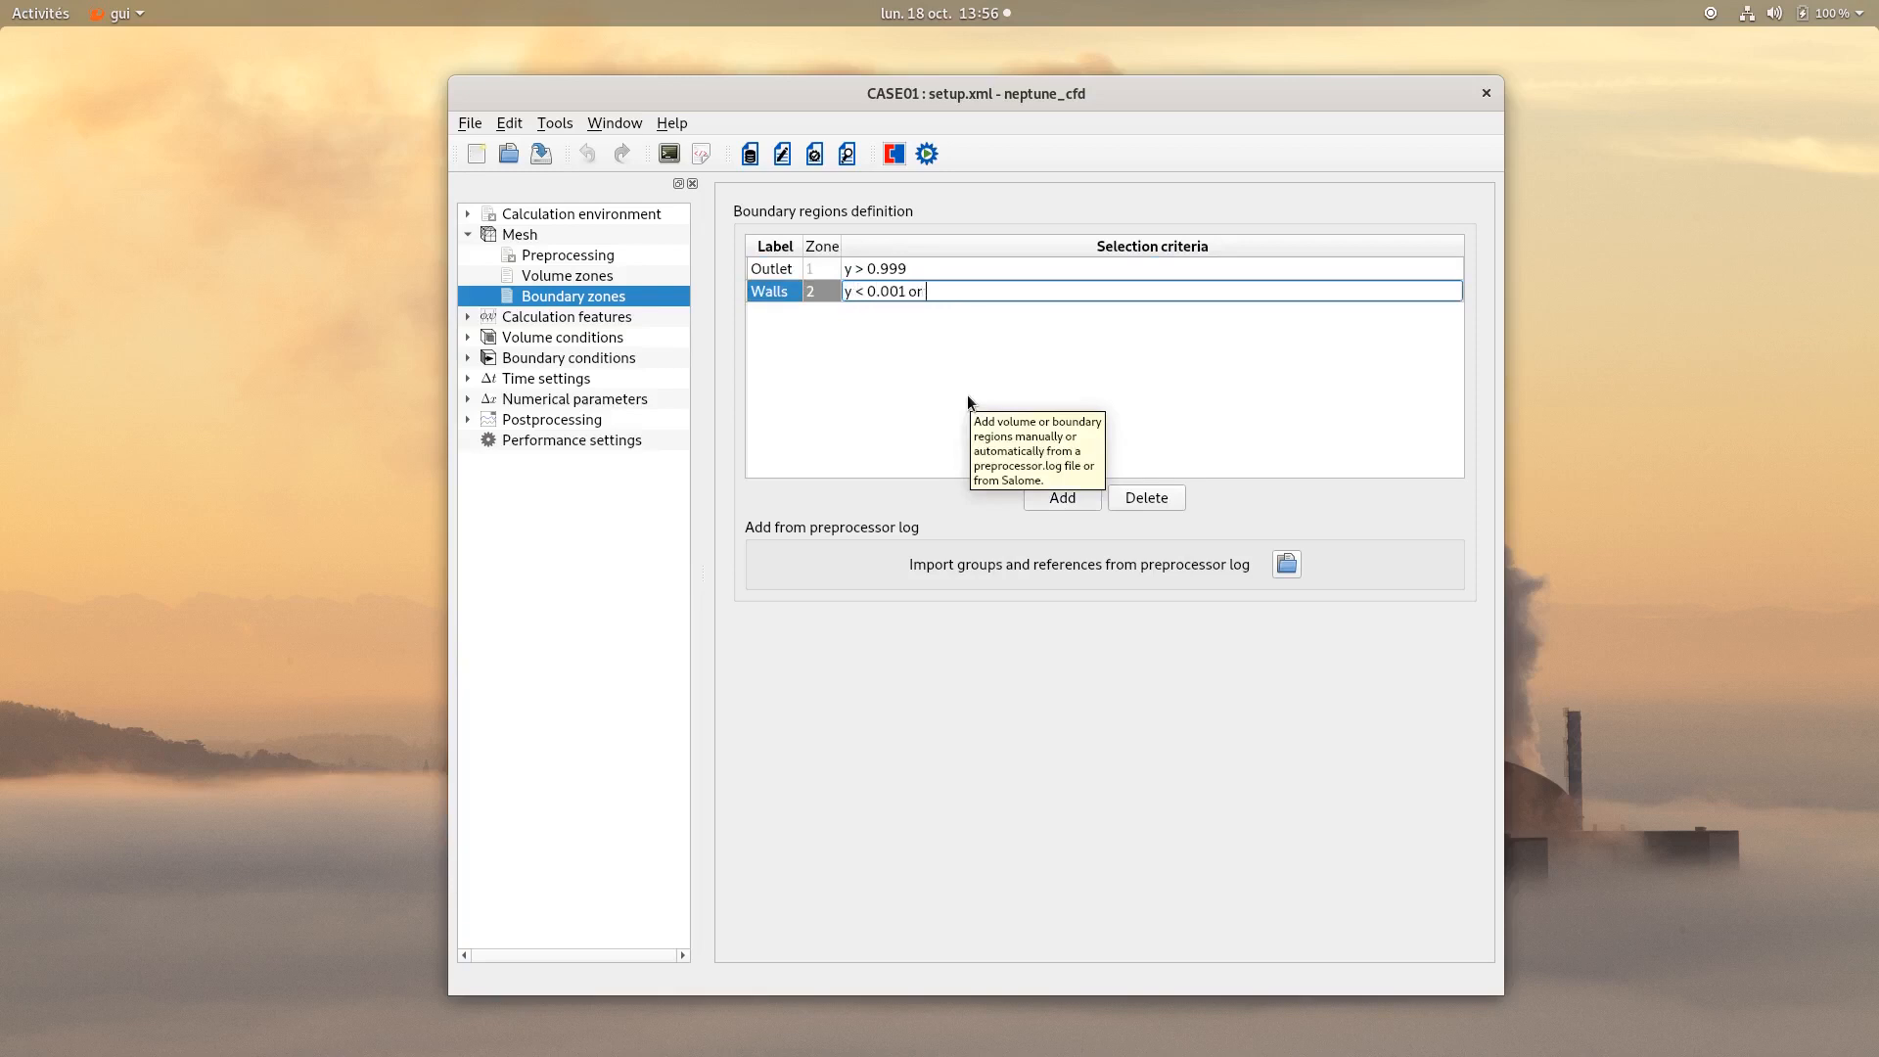
{"action": "type", "text": "x < 0.001"}
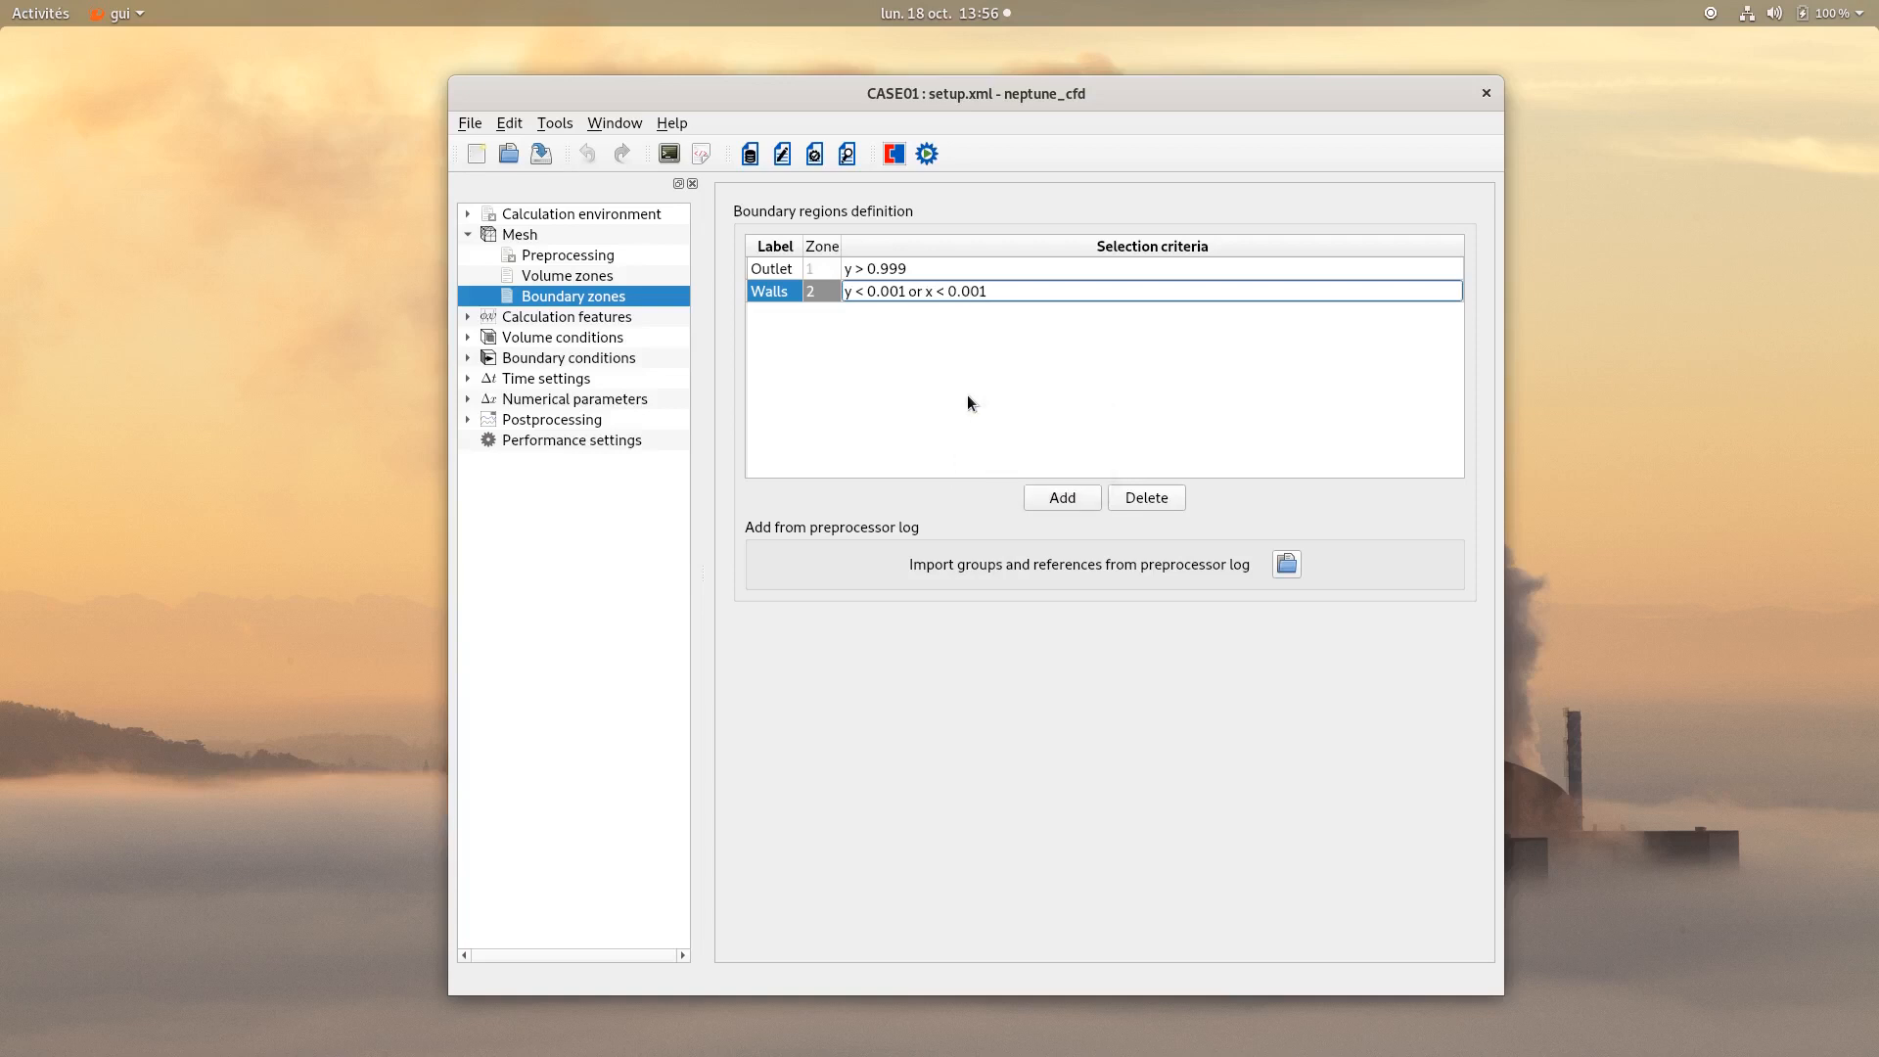
{"action": "type", "text": " or x > 0.999"}
{"action": "key", "text": "Return"}
Add a third boundary zone and label it 2D-sym.
{"action": "left_click", "coordinate": [1048, 498]}
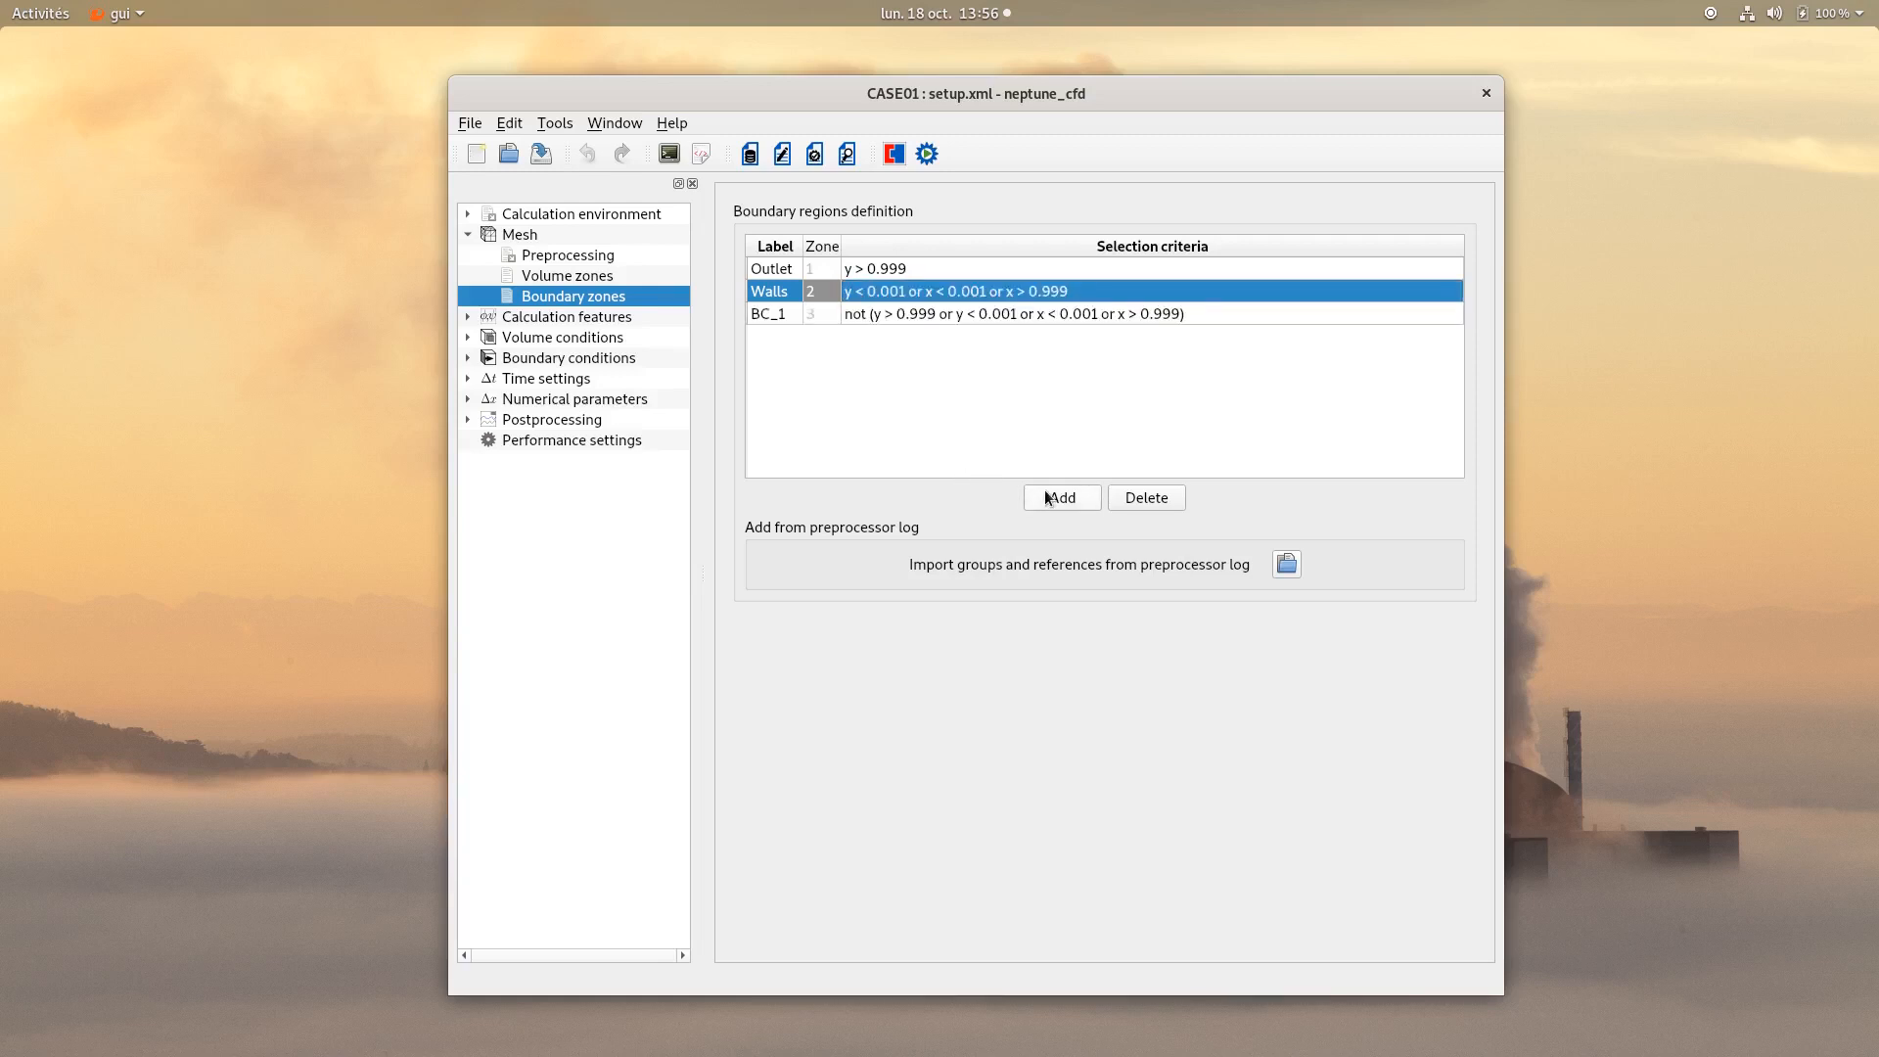
{"action": "double_click", "coordinate": [769, 313]}
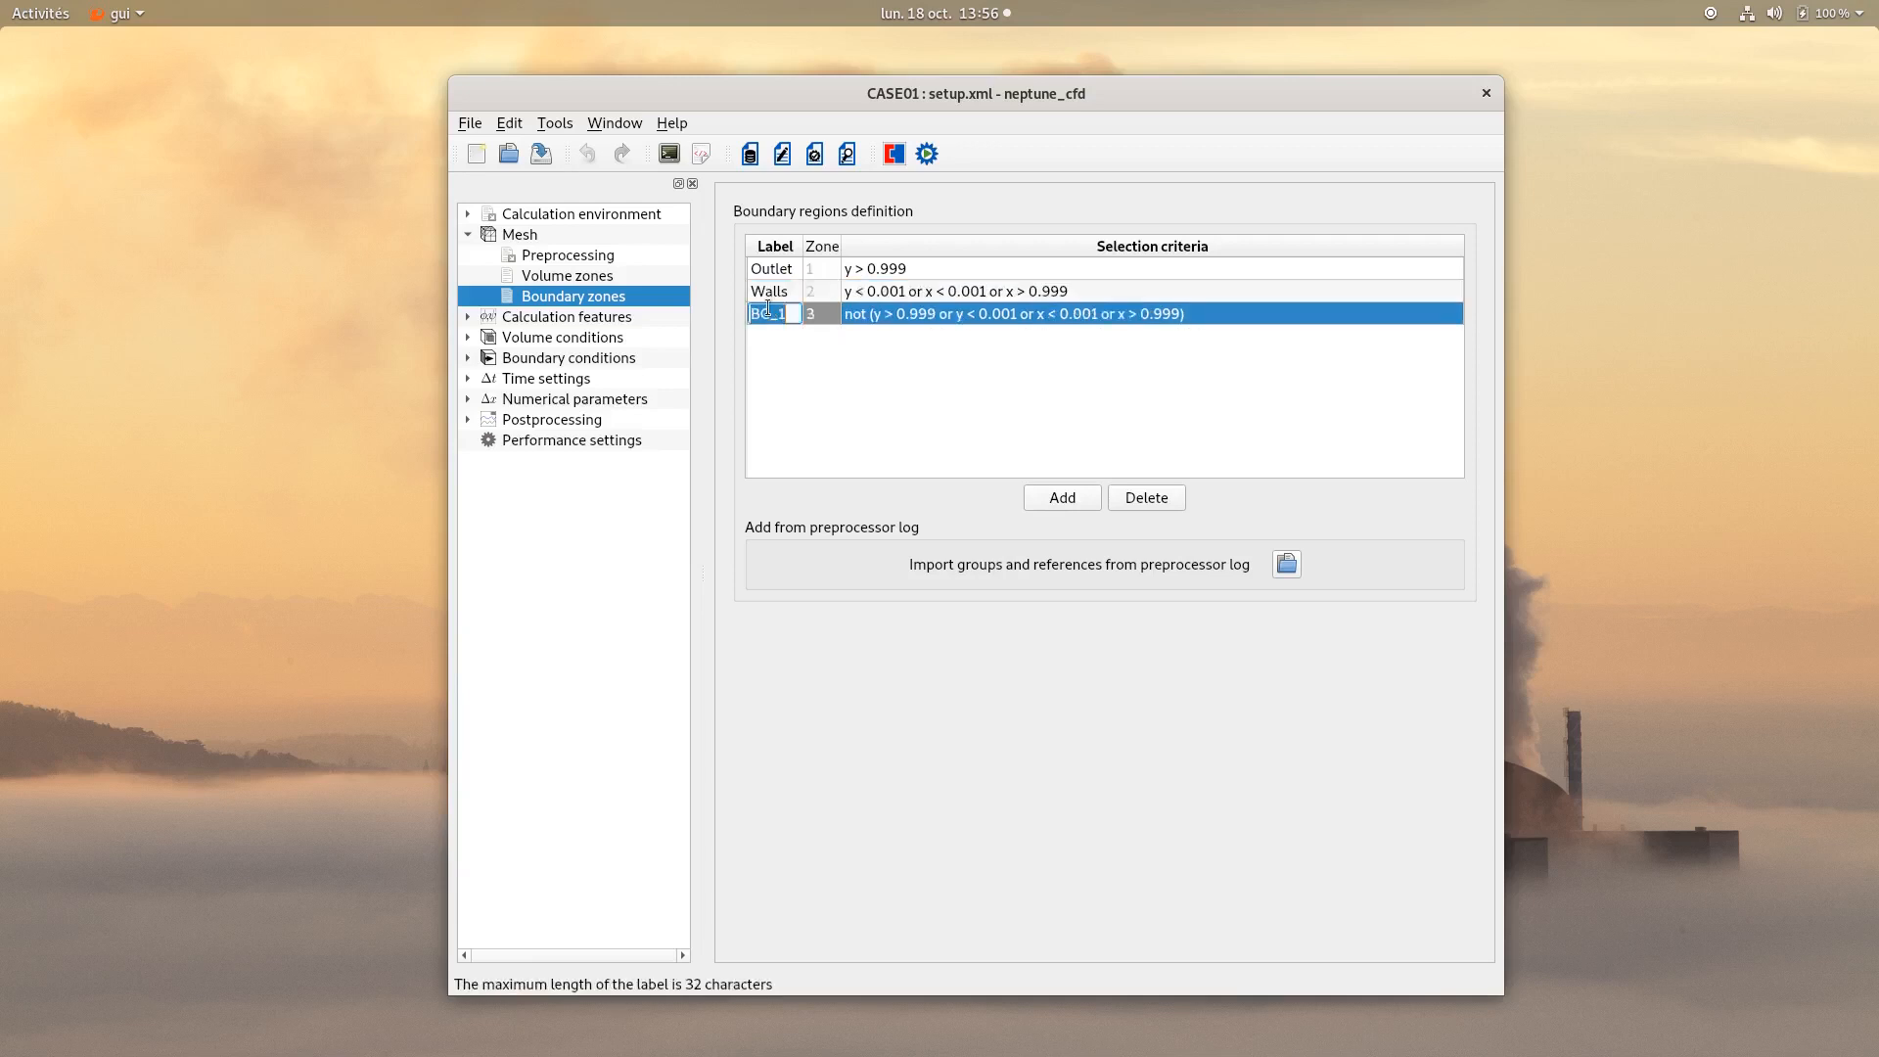
{"action": "type", "text": "2D-sym"}
{"action": "key", "text": "Return"}
{"action": "left_click", "coordinate": [1043, 437]}
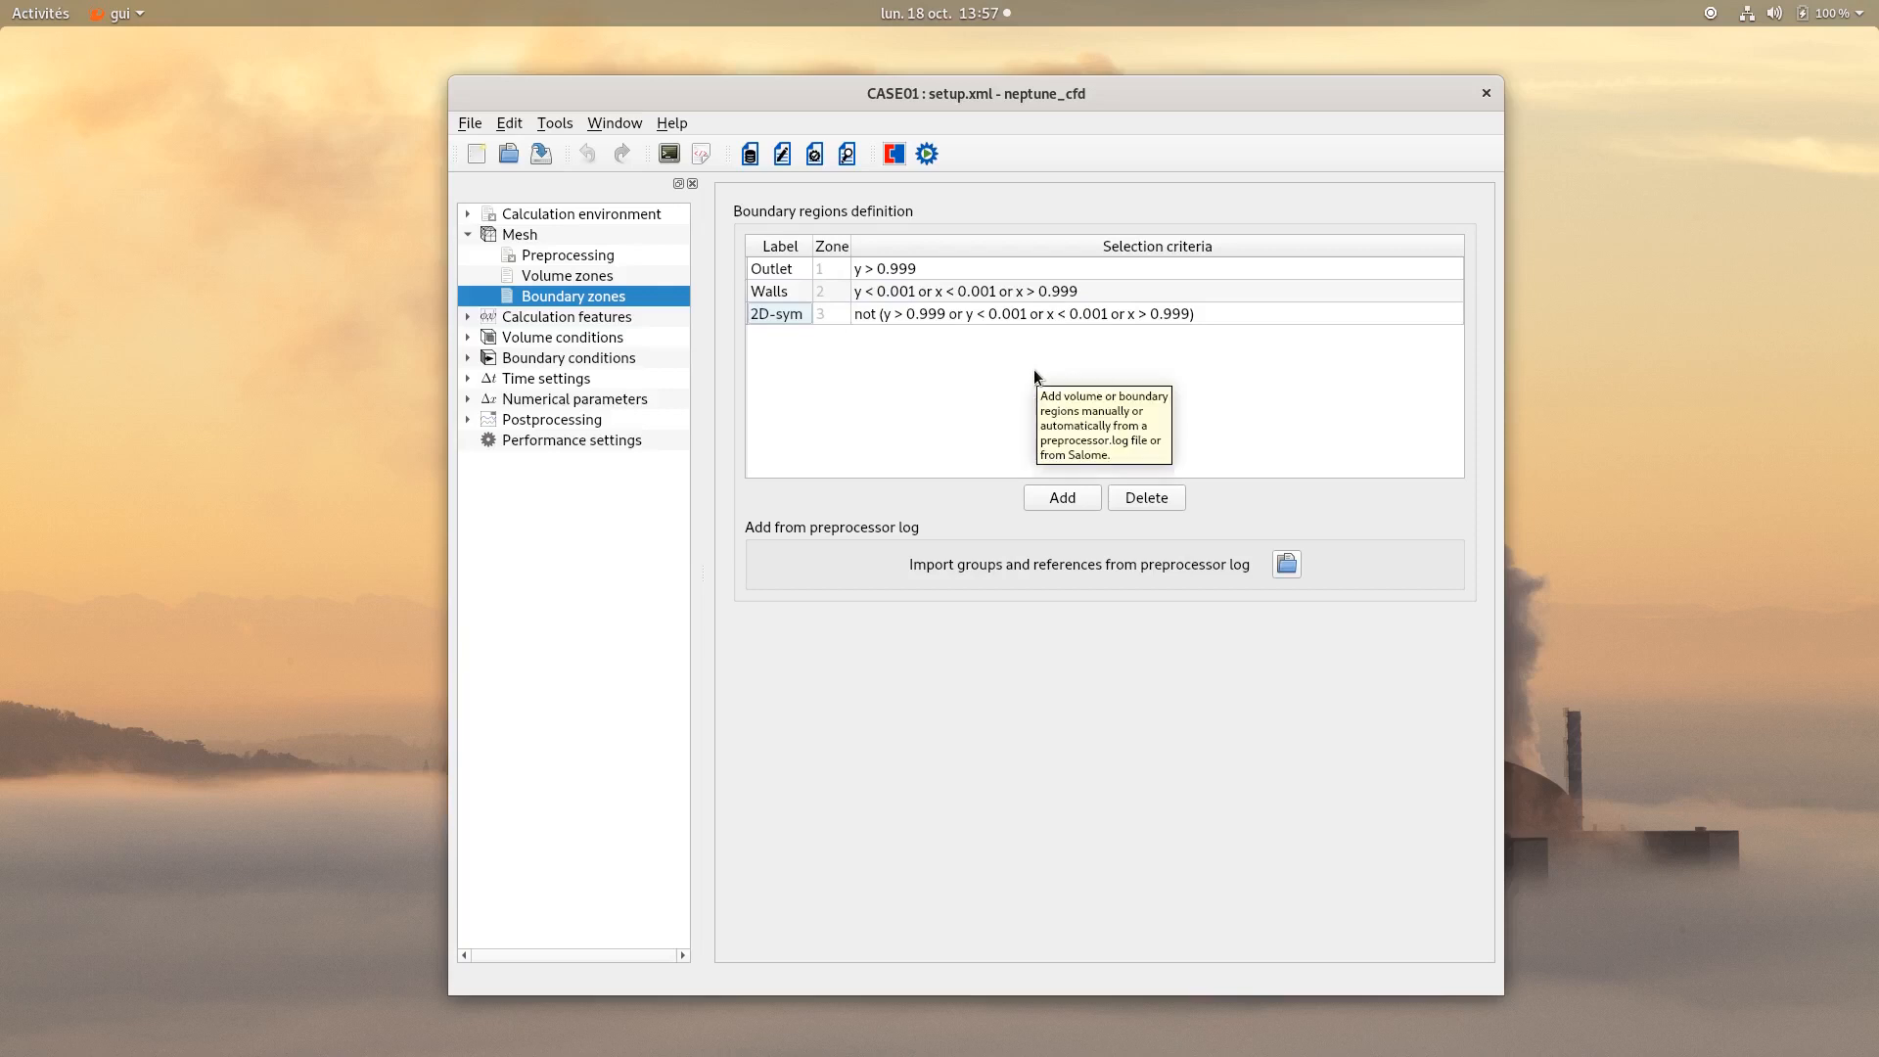
Select the Eulerian multiphase flow model with Multiregime liquid/gas flow and activate heat and mass transfer.
{"action": "left_click", "coordinate": [613, 319]}
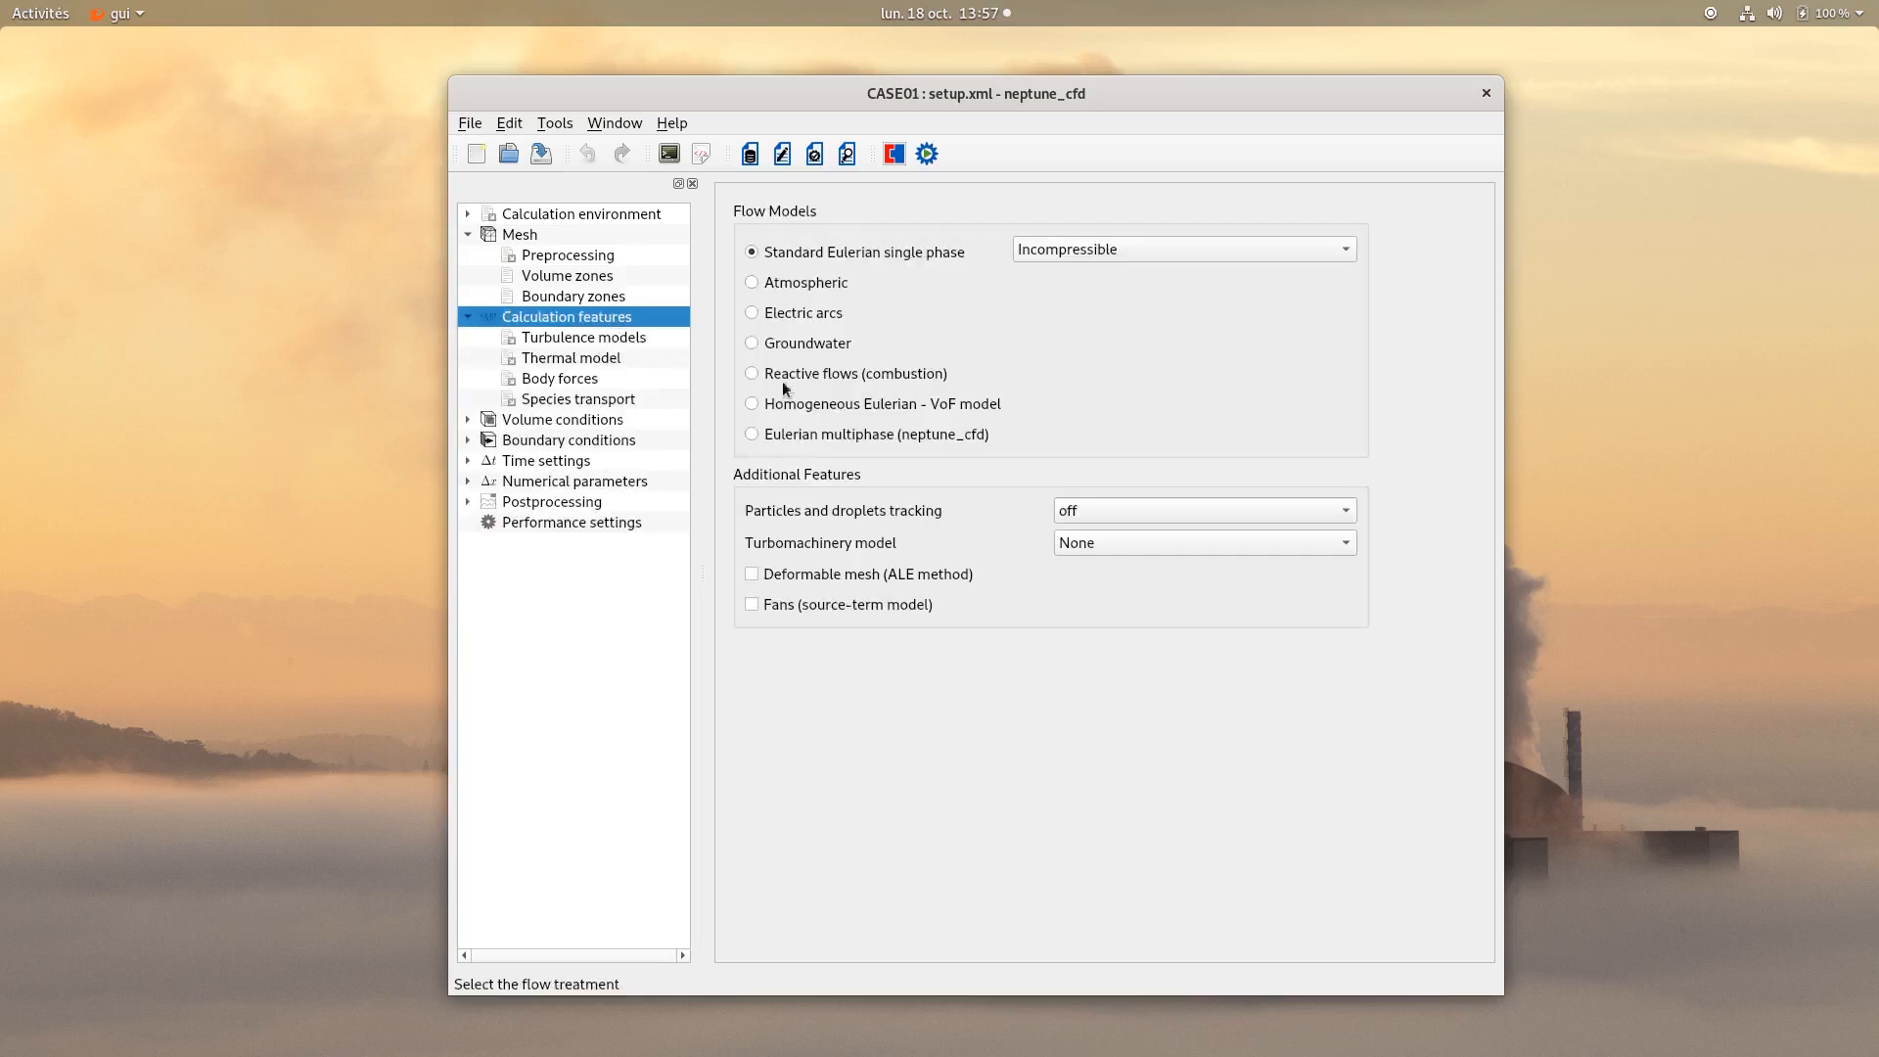
{"action": "left_click", "coordinate": [849, 435]}
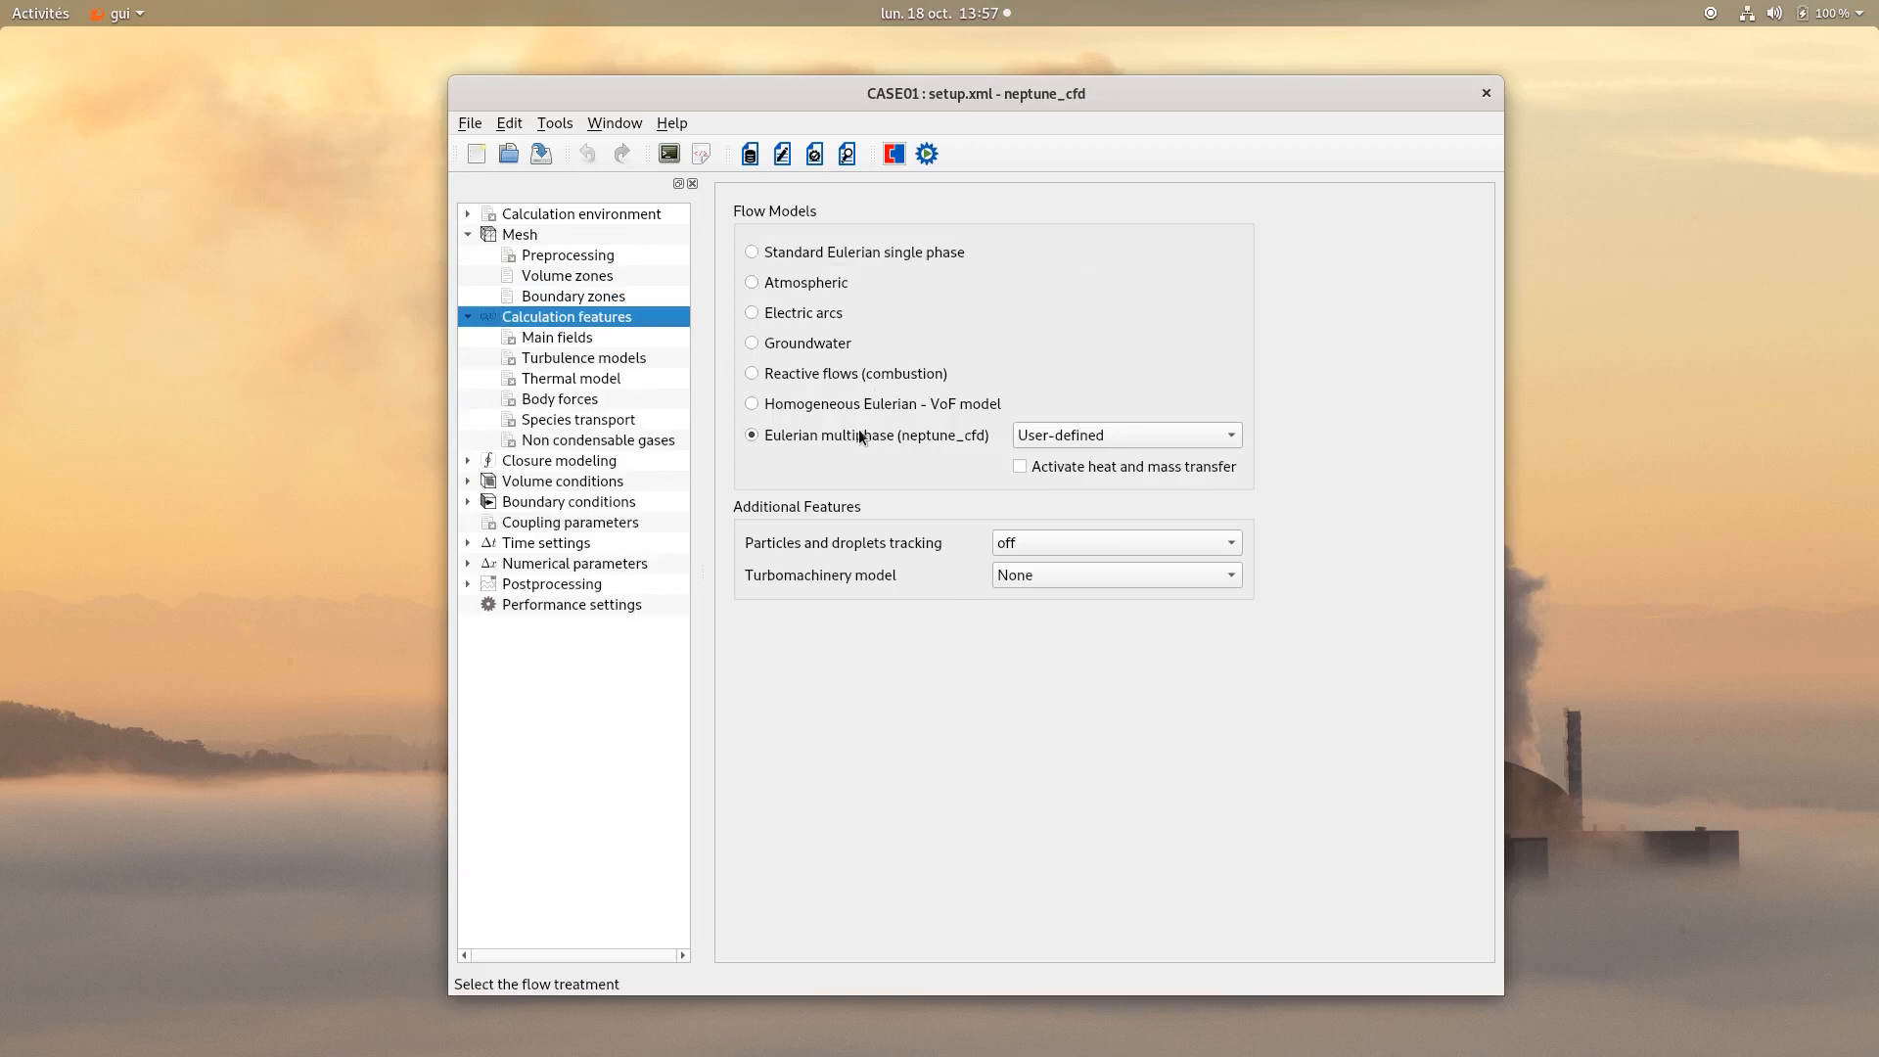
{"action": "left_click", "coordinate": [1025, 435]}
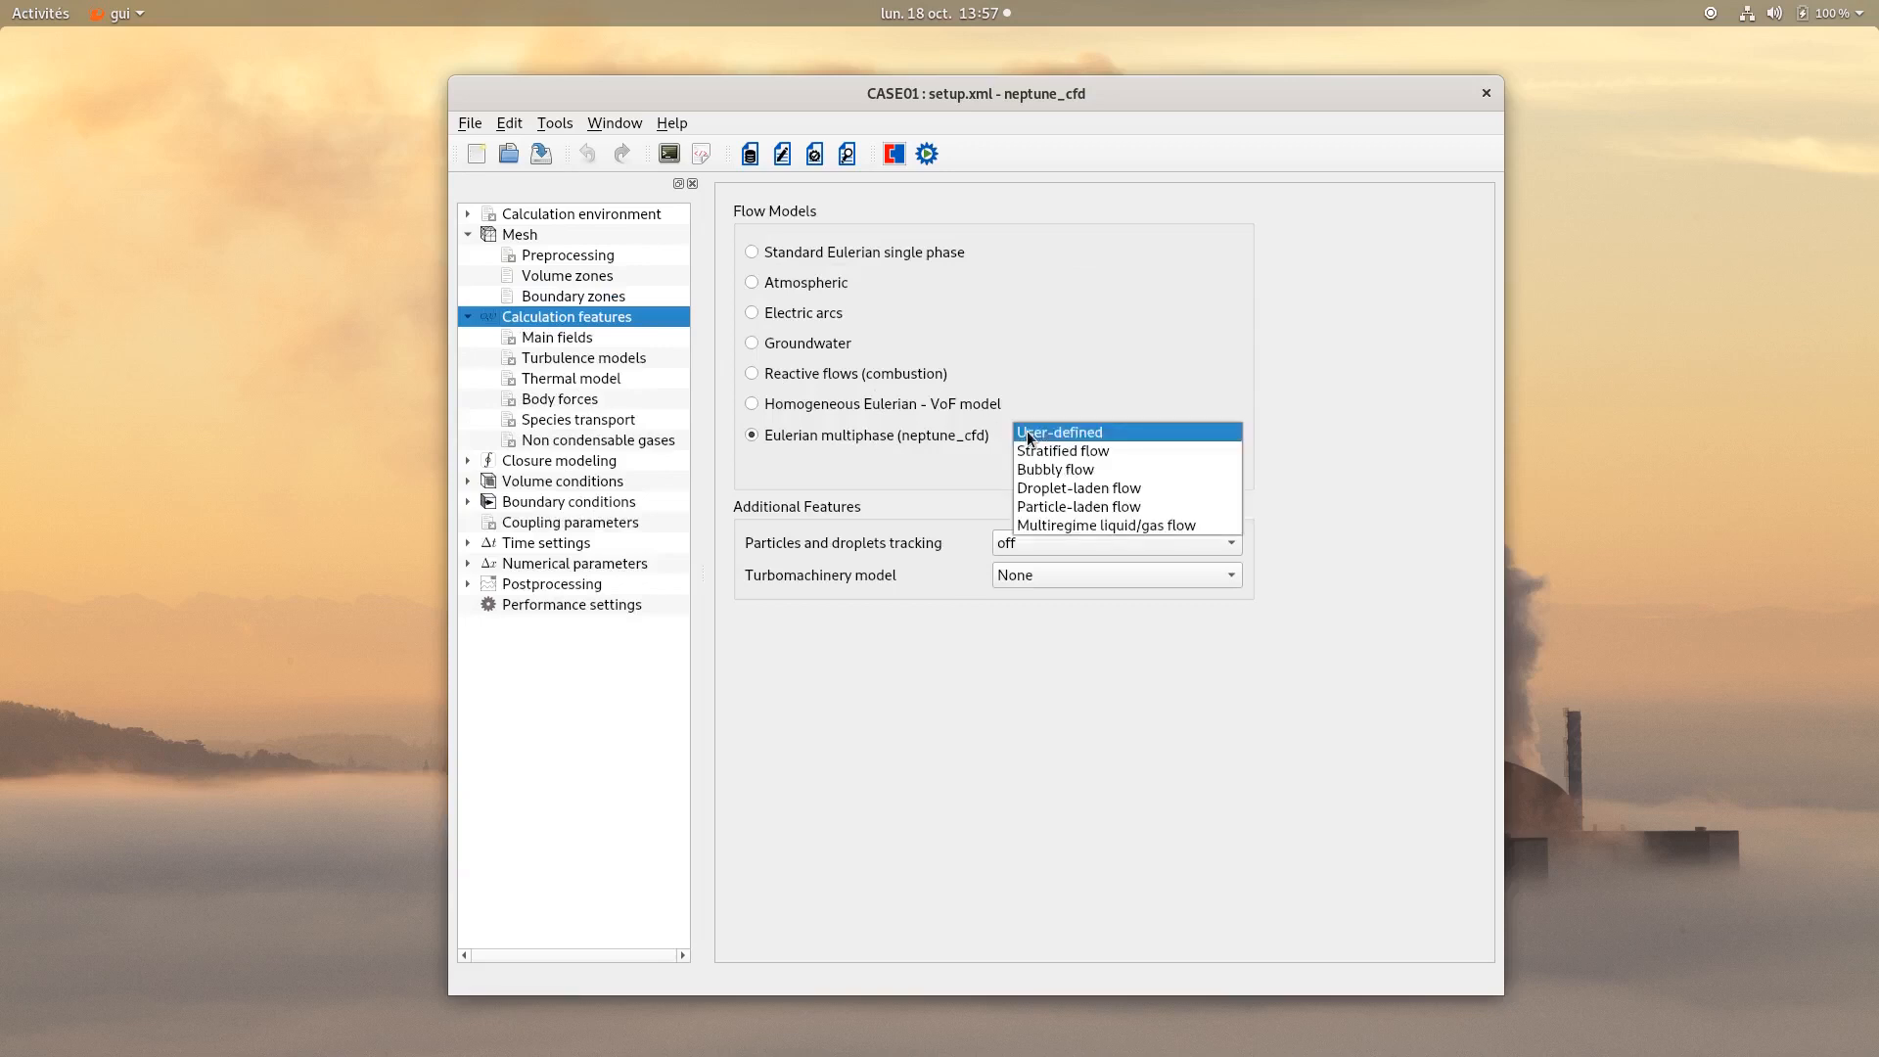
{"action": "left_click", "coordinate": [1051, 526]}
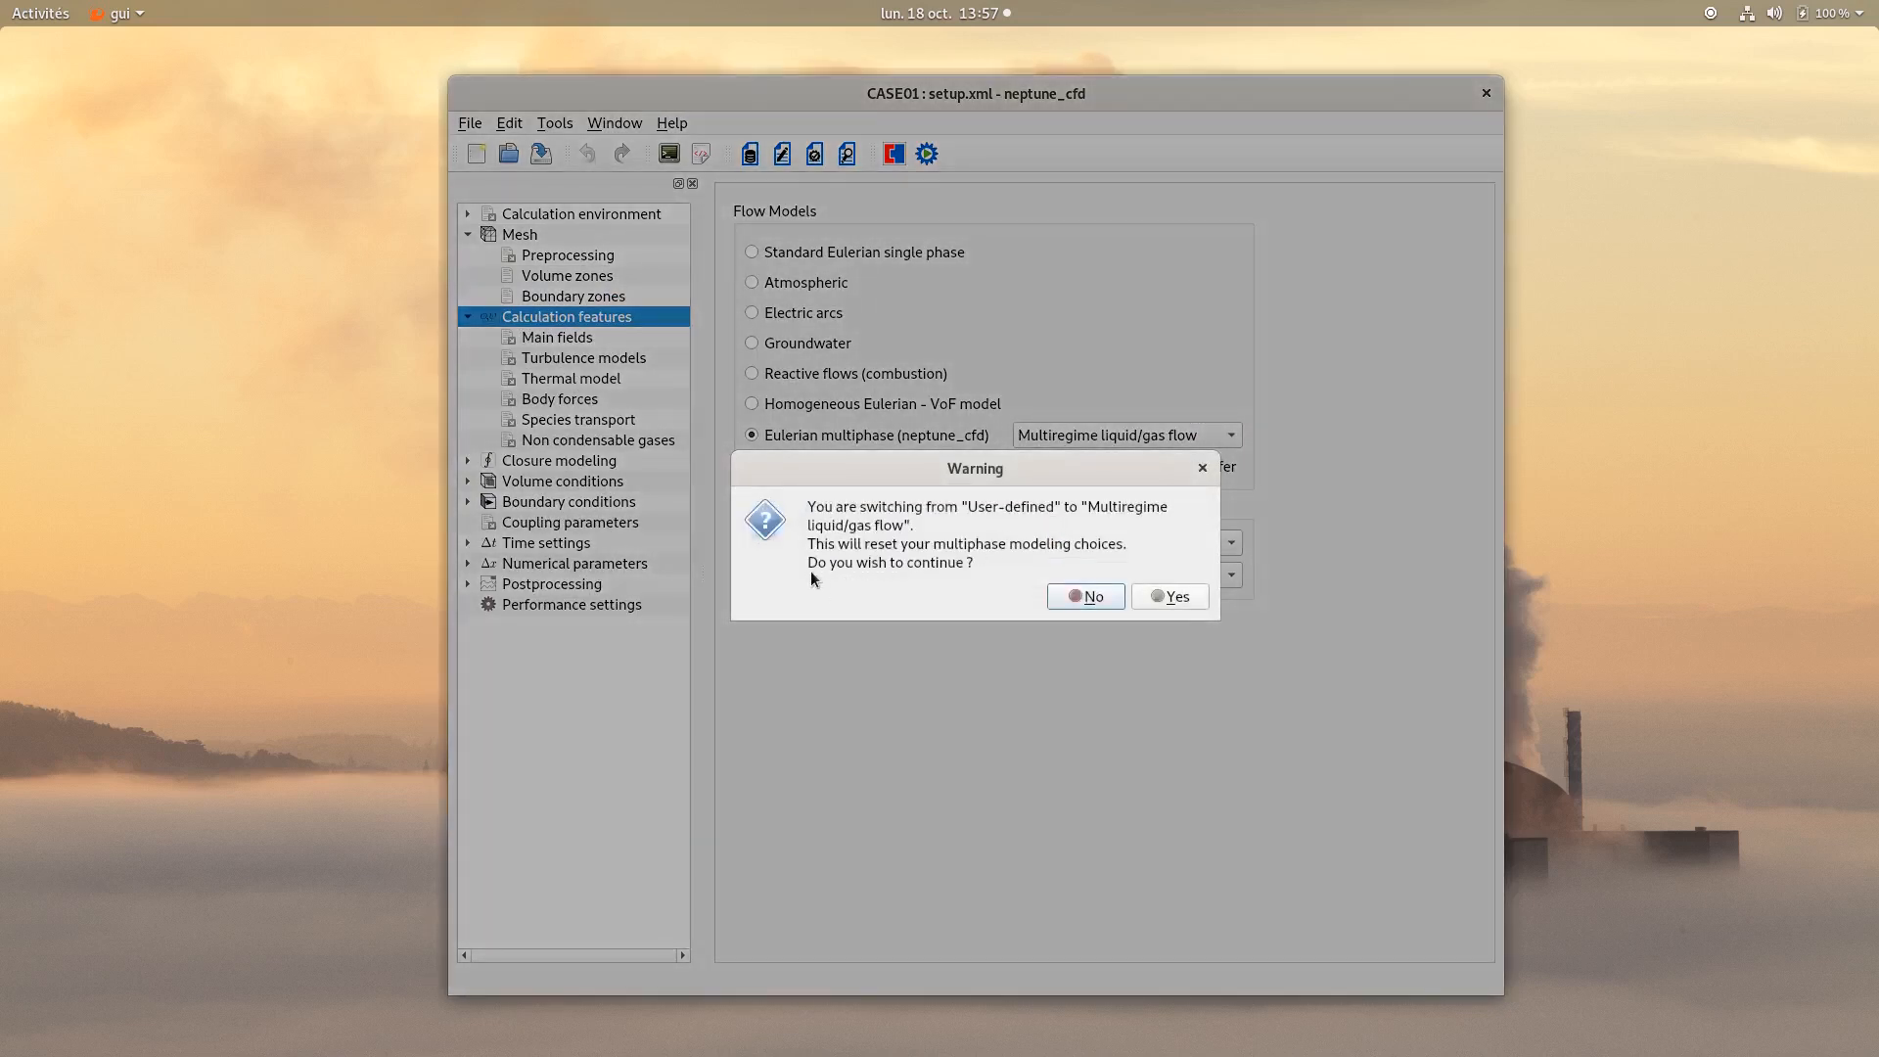
{"action": "left_click", "coordinate": [1166, 593]}
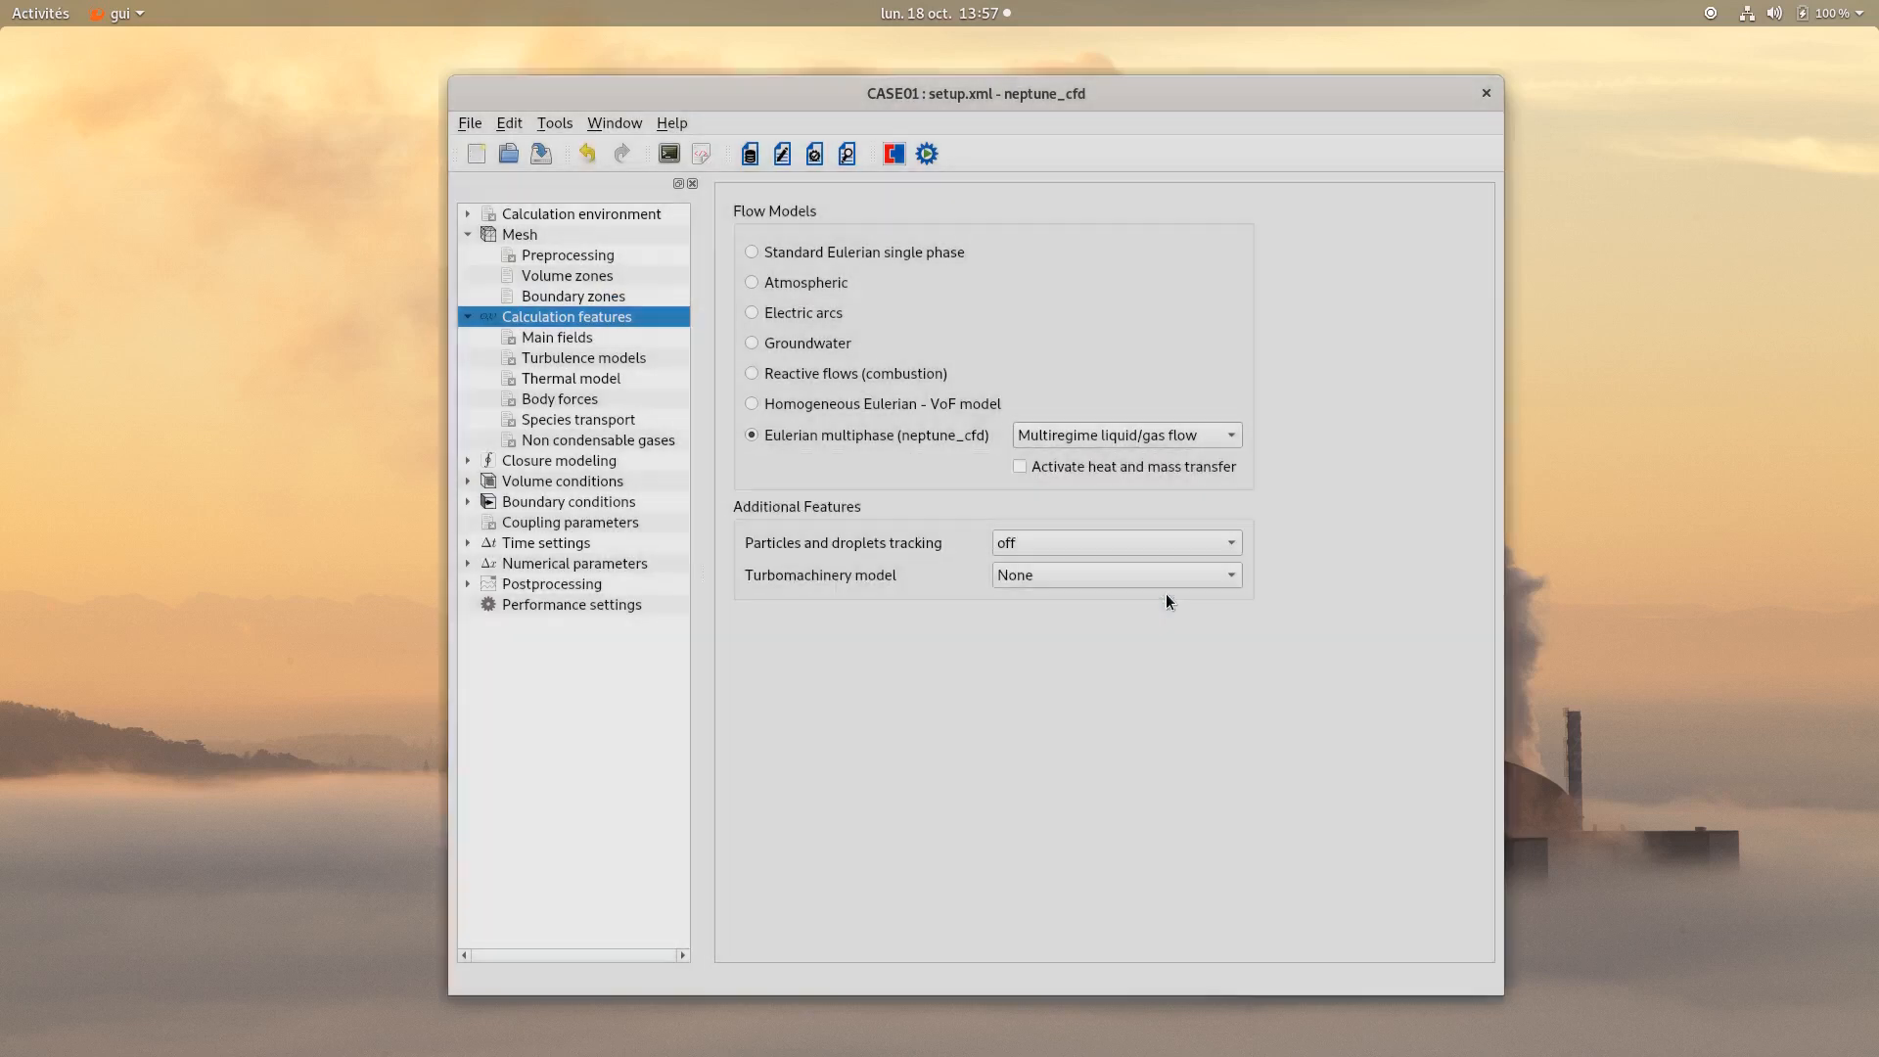
{"action": "left_click", "coordinate": [1093, 465]}
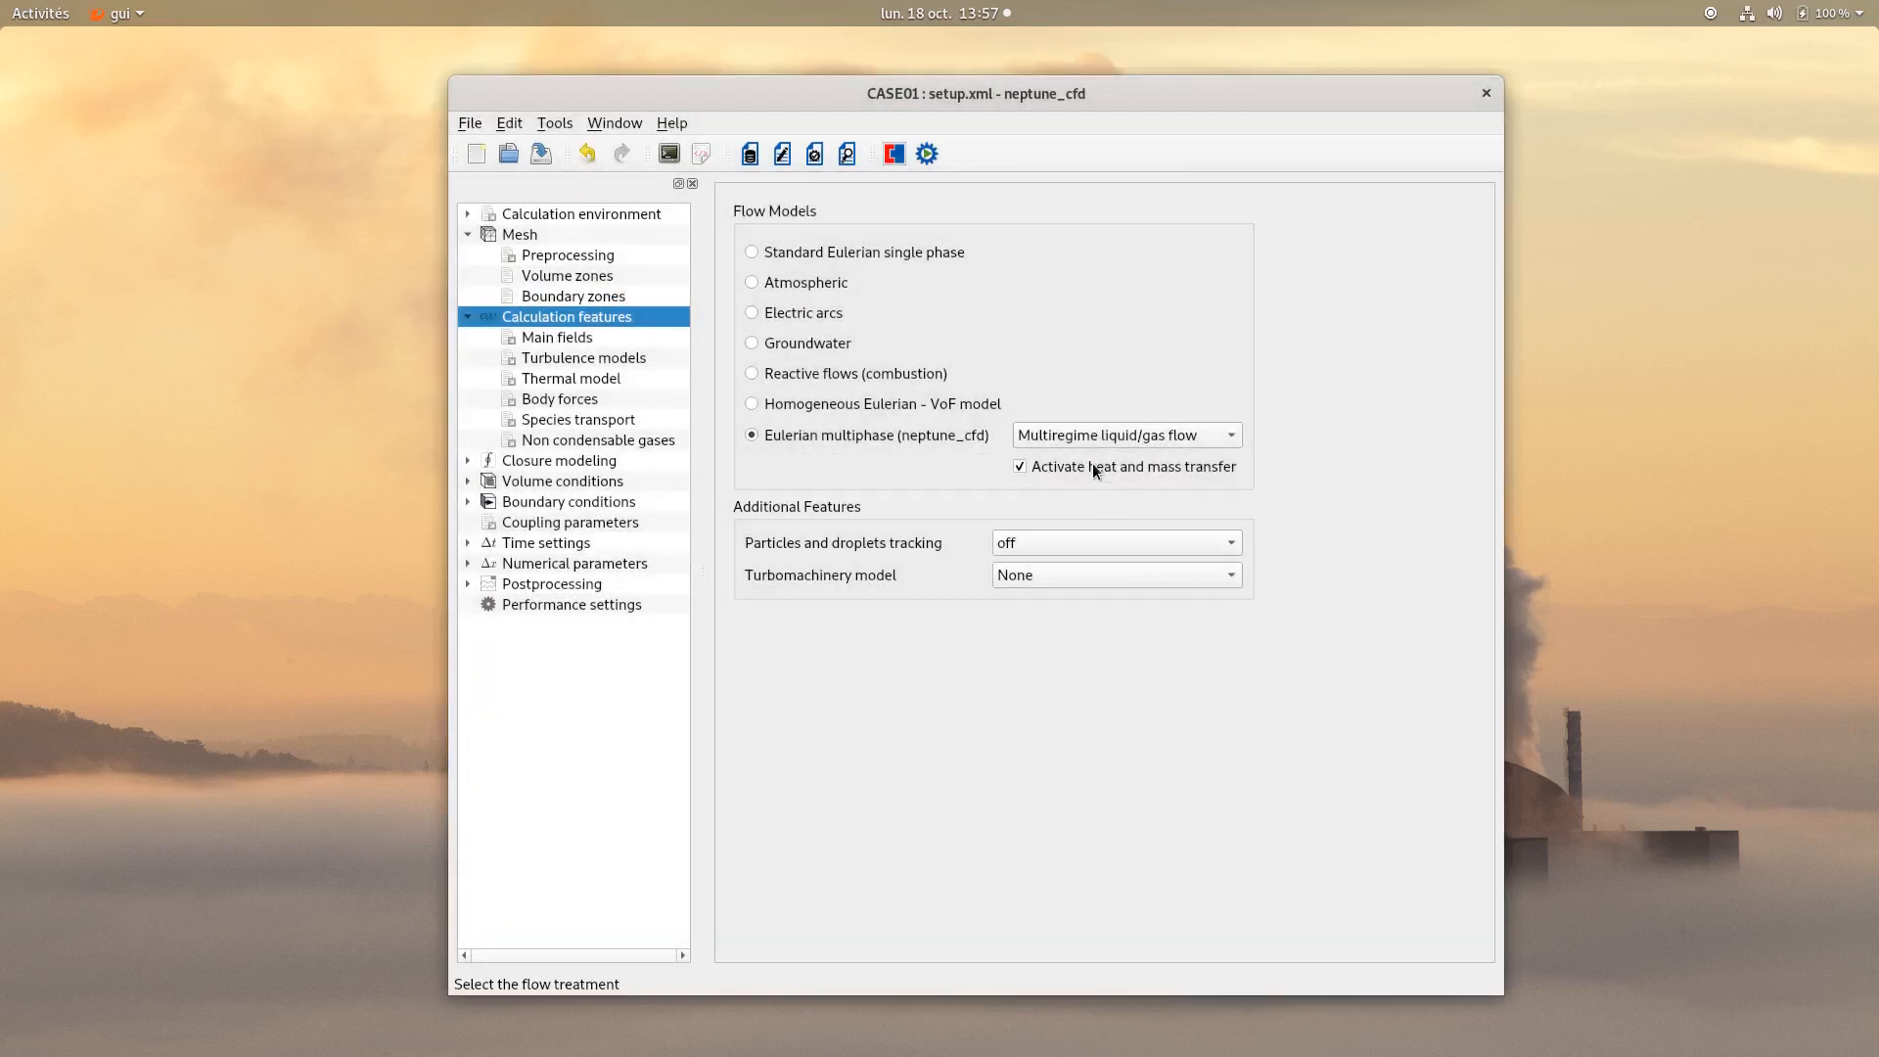
Rename the two main fields to Water and Gas.
{"action": "left_click", "coordinate": [544, 338]}
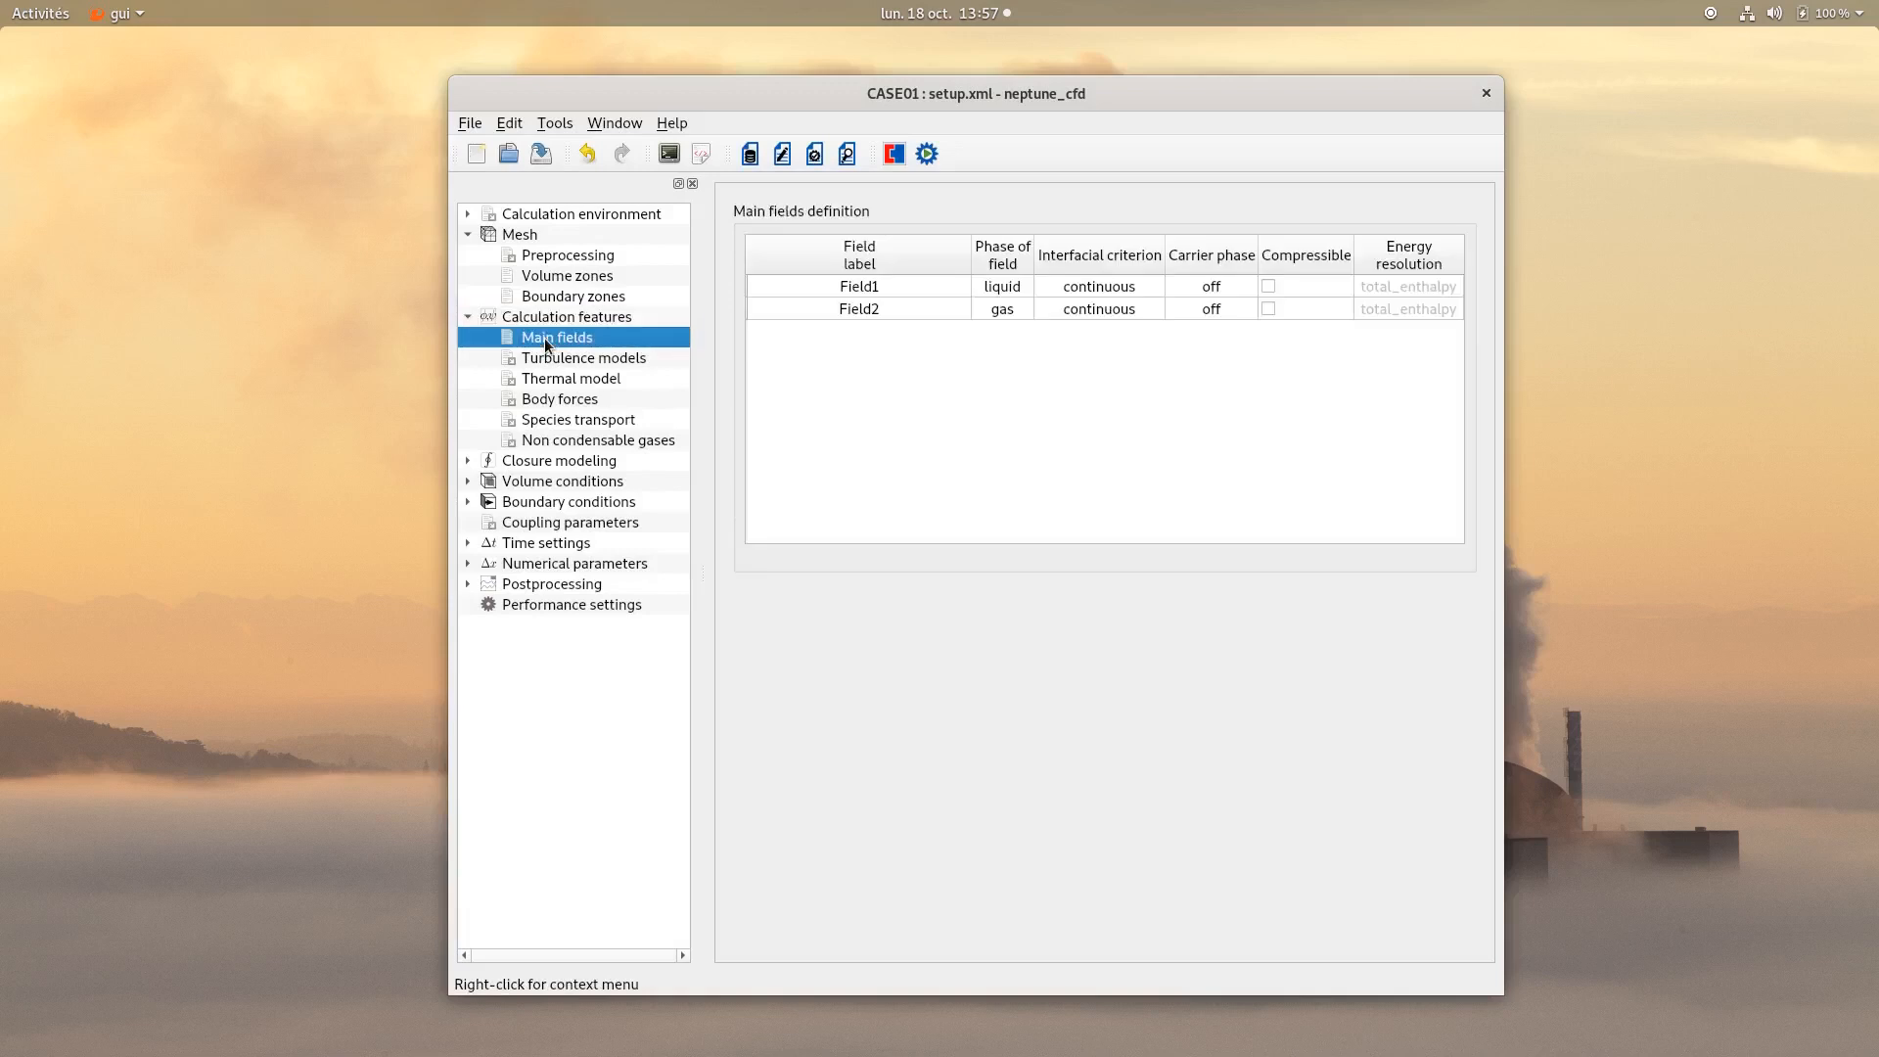
{"action": "double_click", "coordinate": [773, 286]}
{"action": "type", "text": "W"}
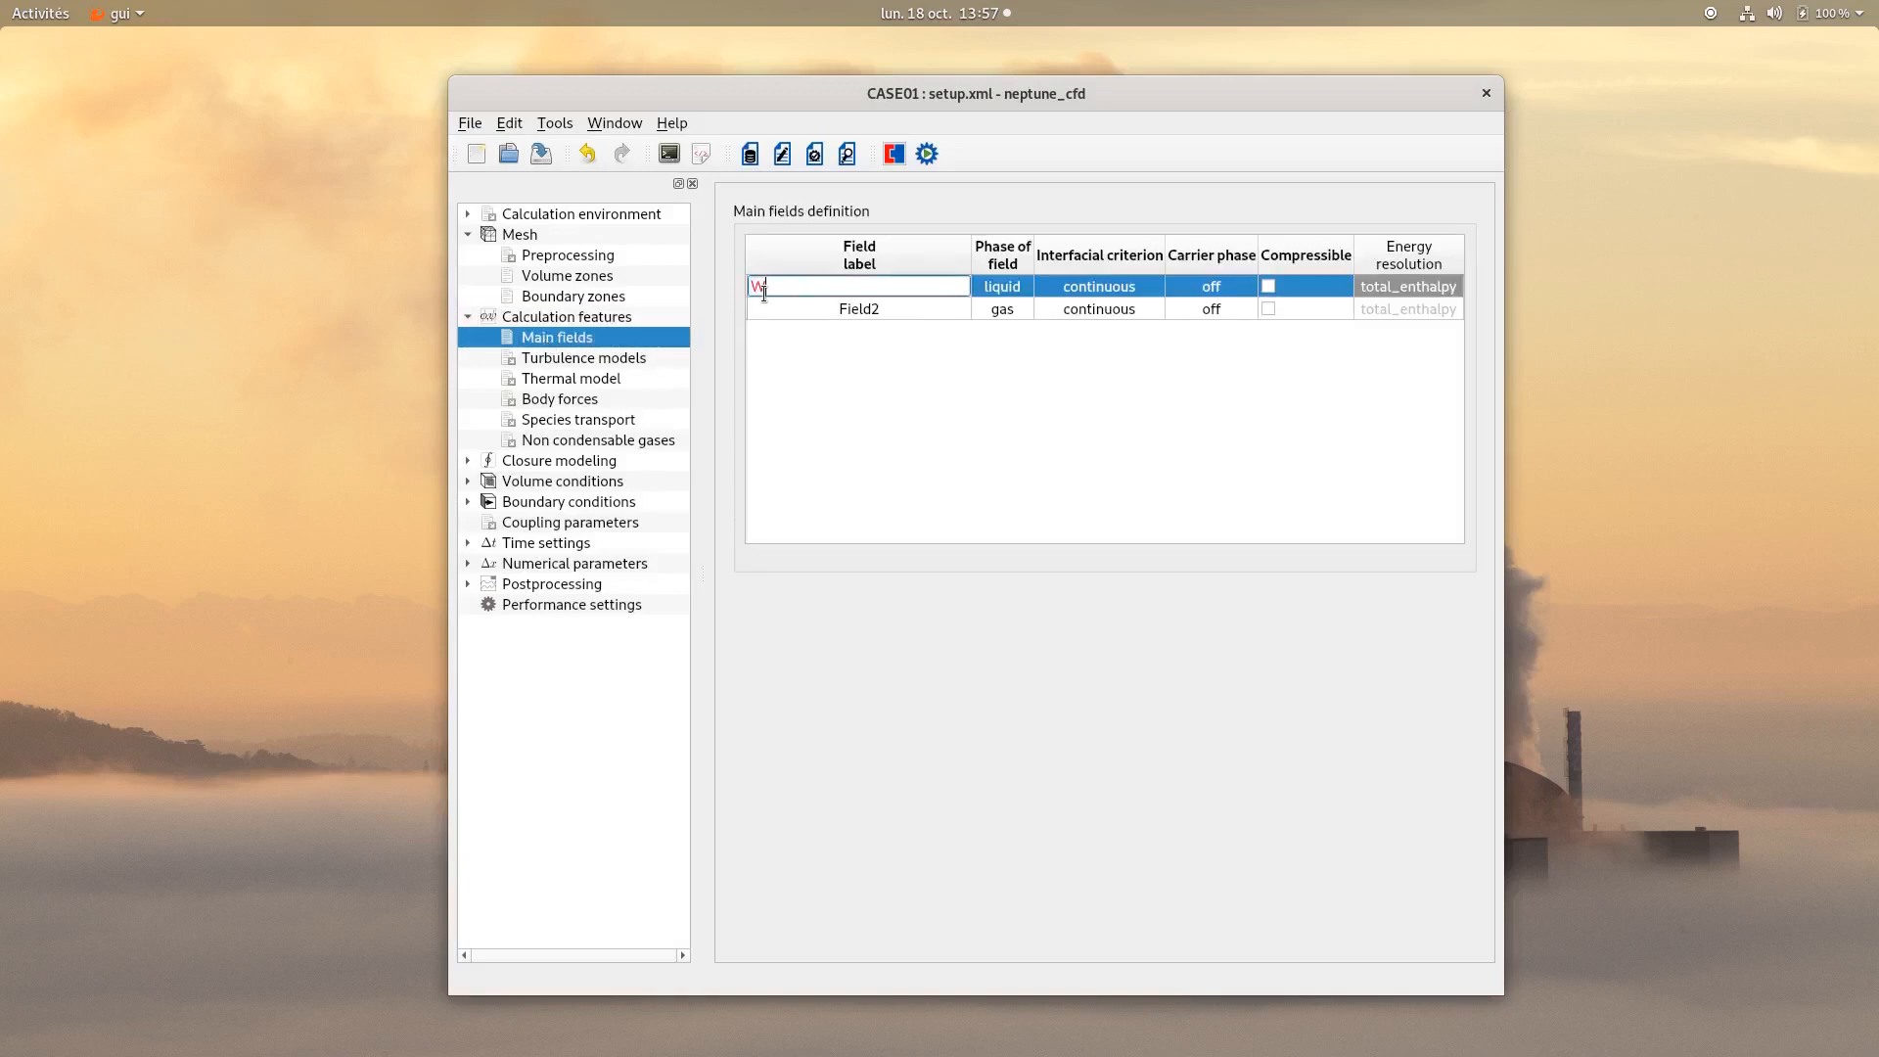
{"action": "type", "text": "ater"}
{"action": "double_click", "coordinate": [767, 309]}
{"action": "type", "text": "Gas"}
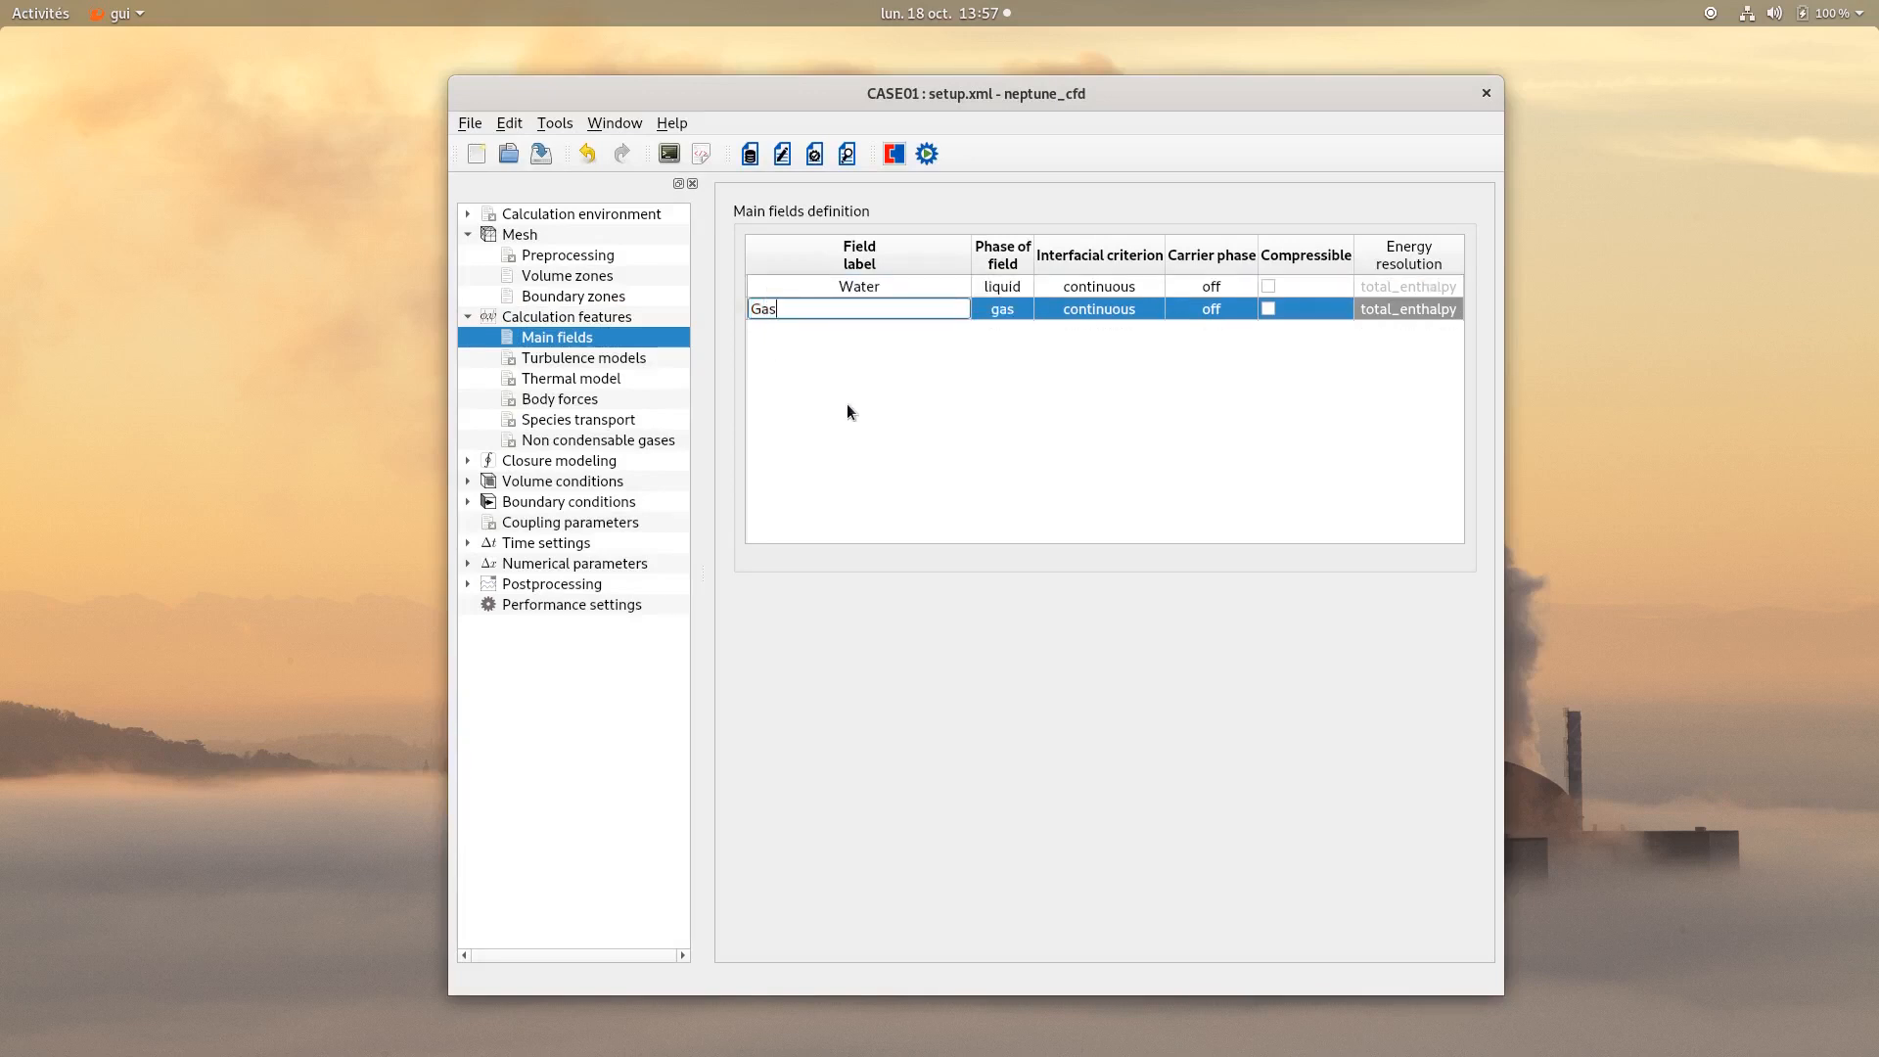
{"action": "key", "text": "Return"}
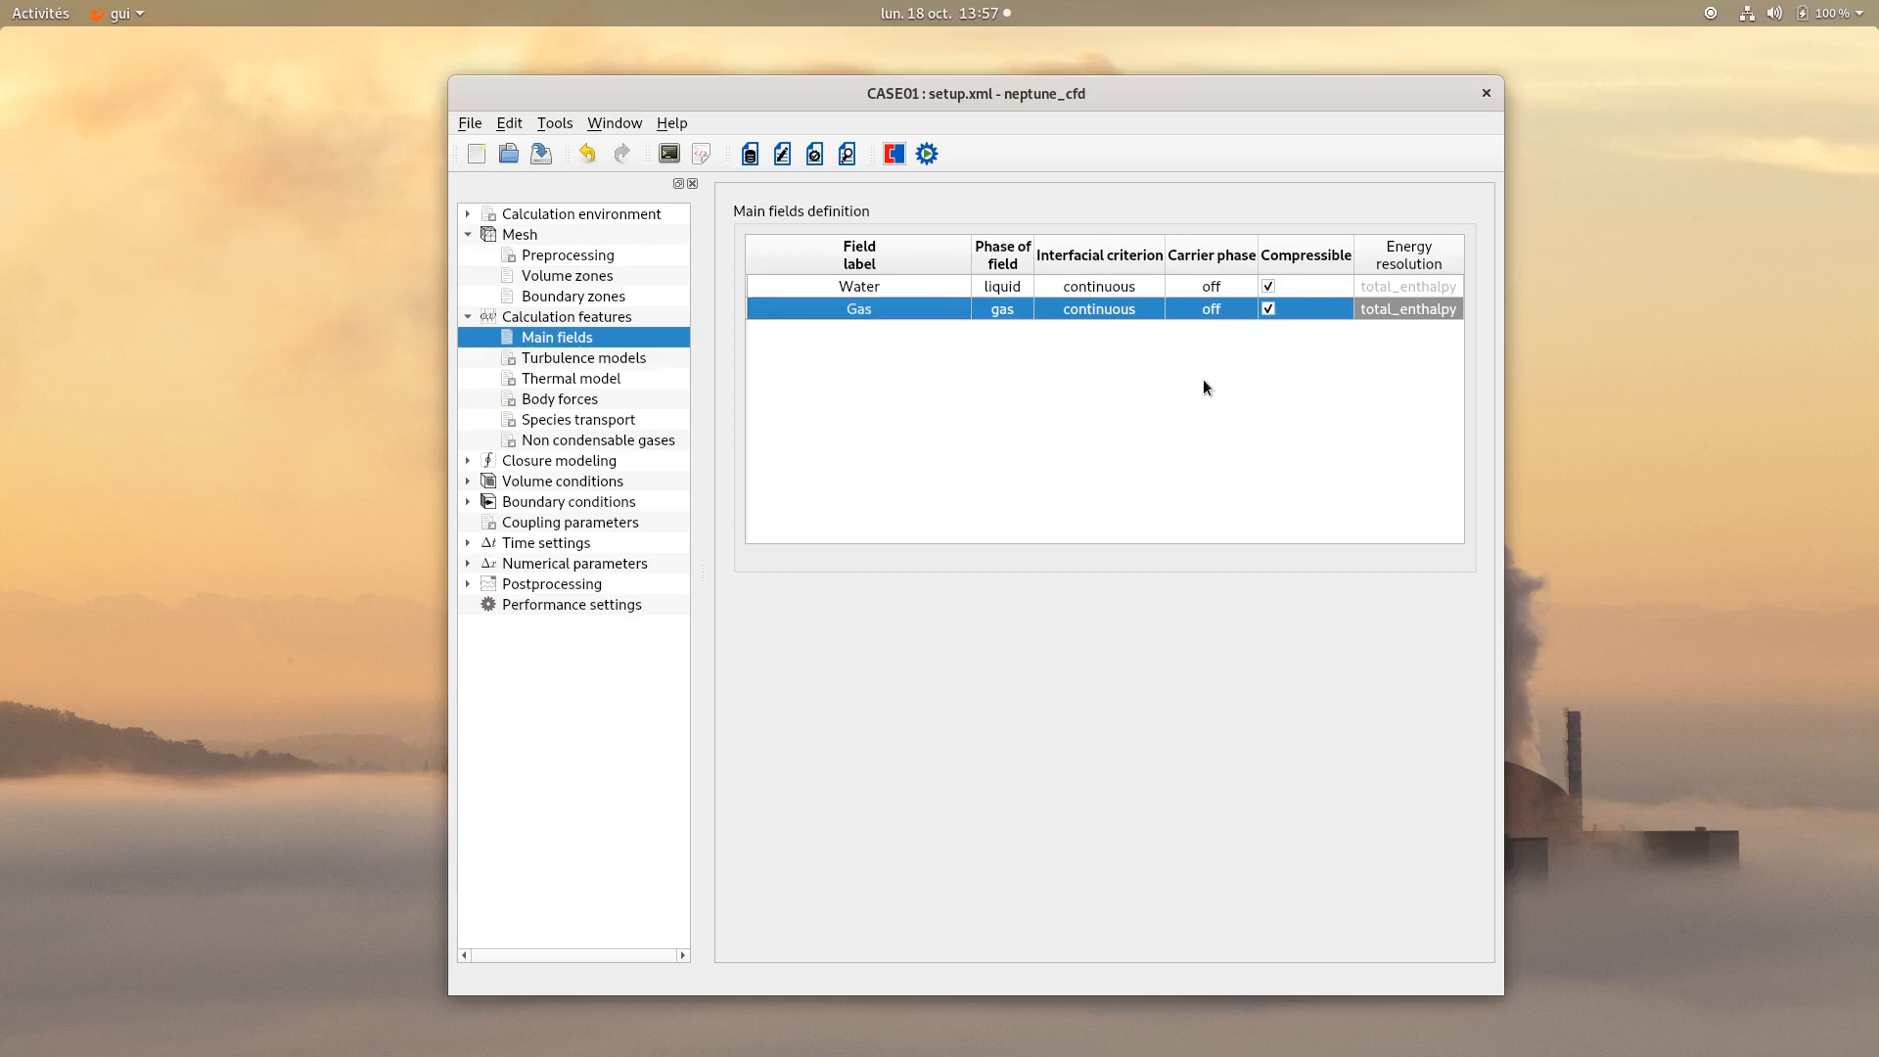
Set the Water field's turbulence model to Rij-epsilon EBRSM.
{"action": "left_click", "coordinate": [605, 358]}
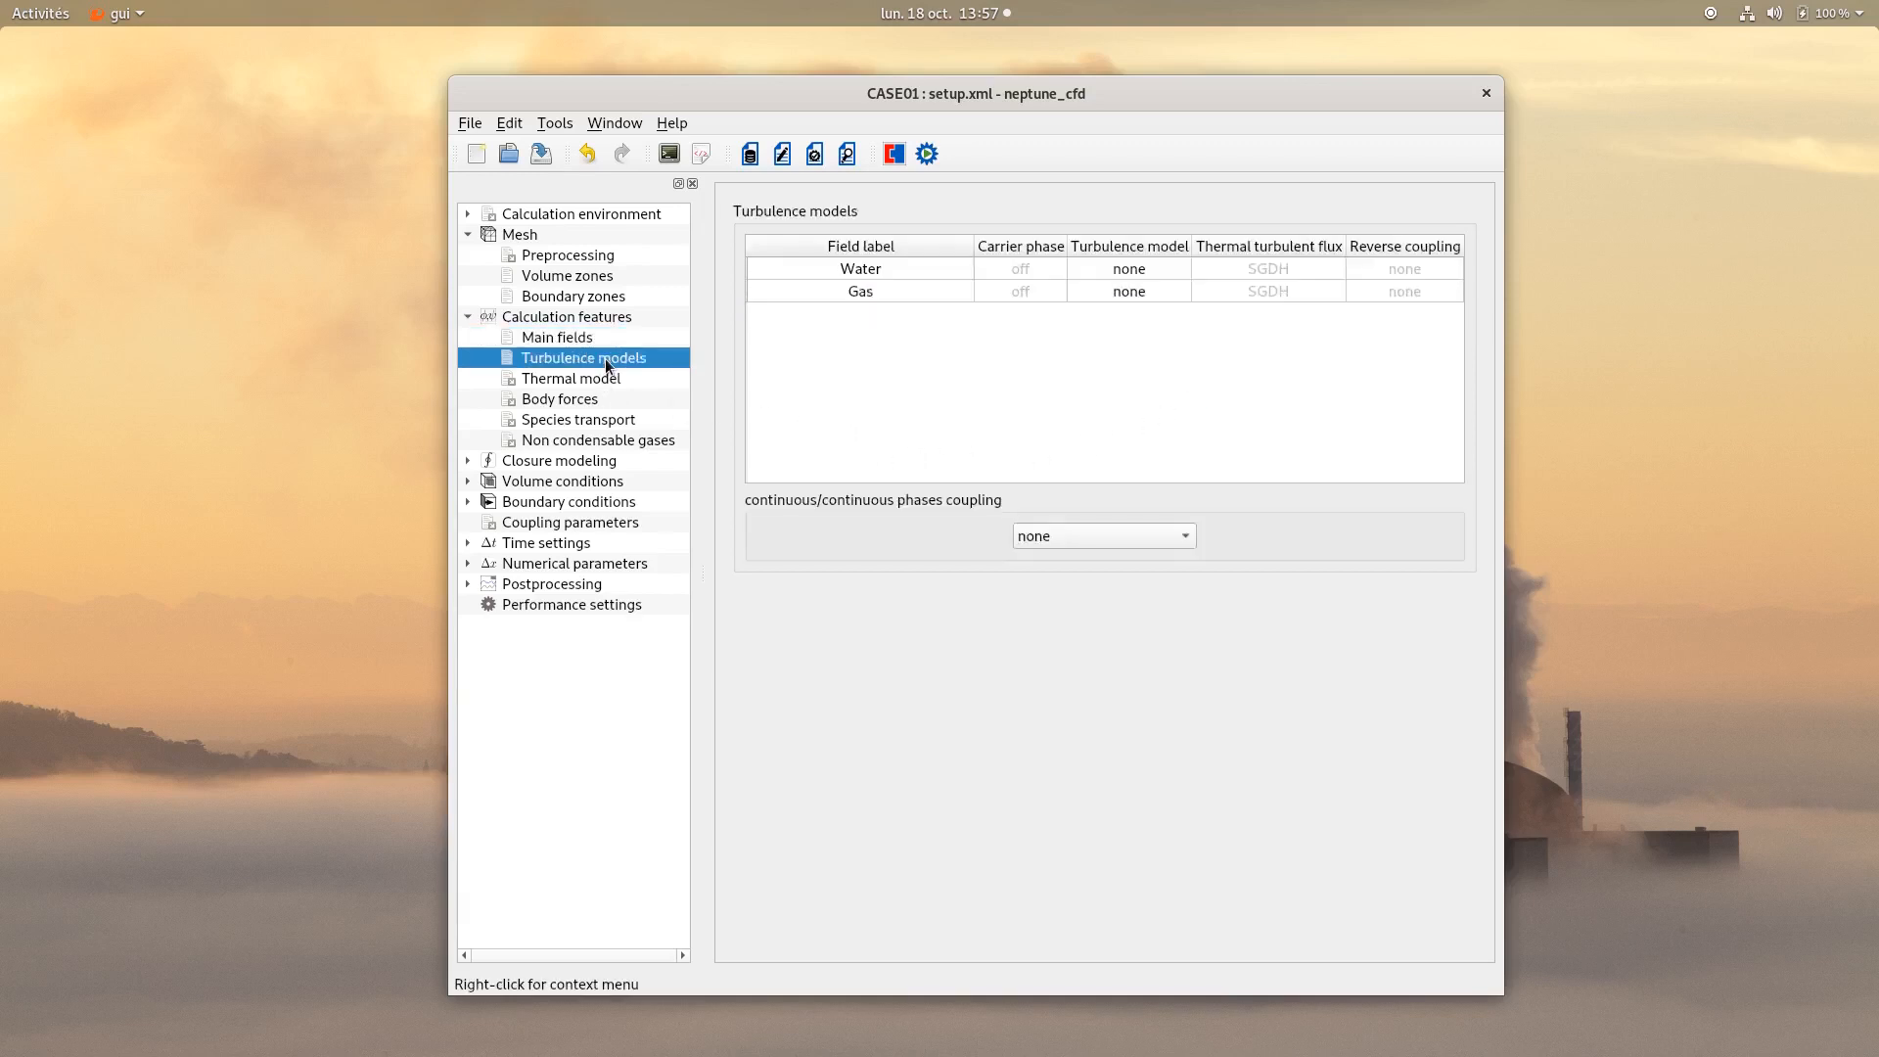
{"action": "double_click", "coordinate": [1124, 271]}
{"action": "left_click", "coordinate": [1123, 271]}
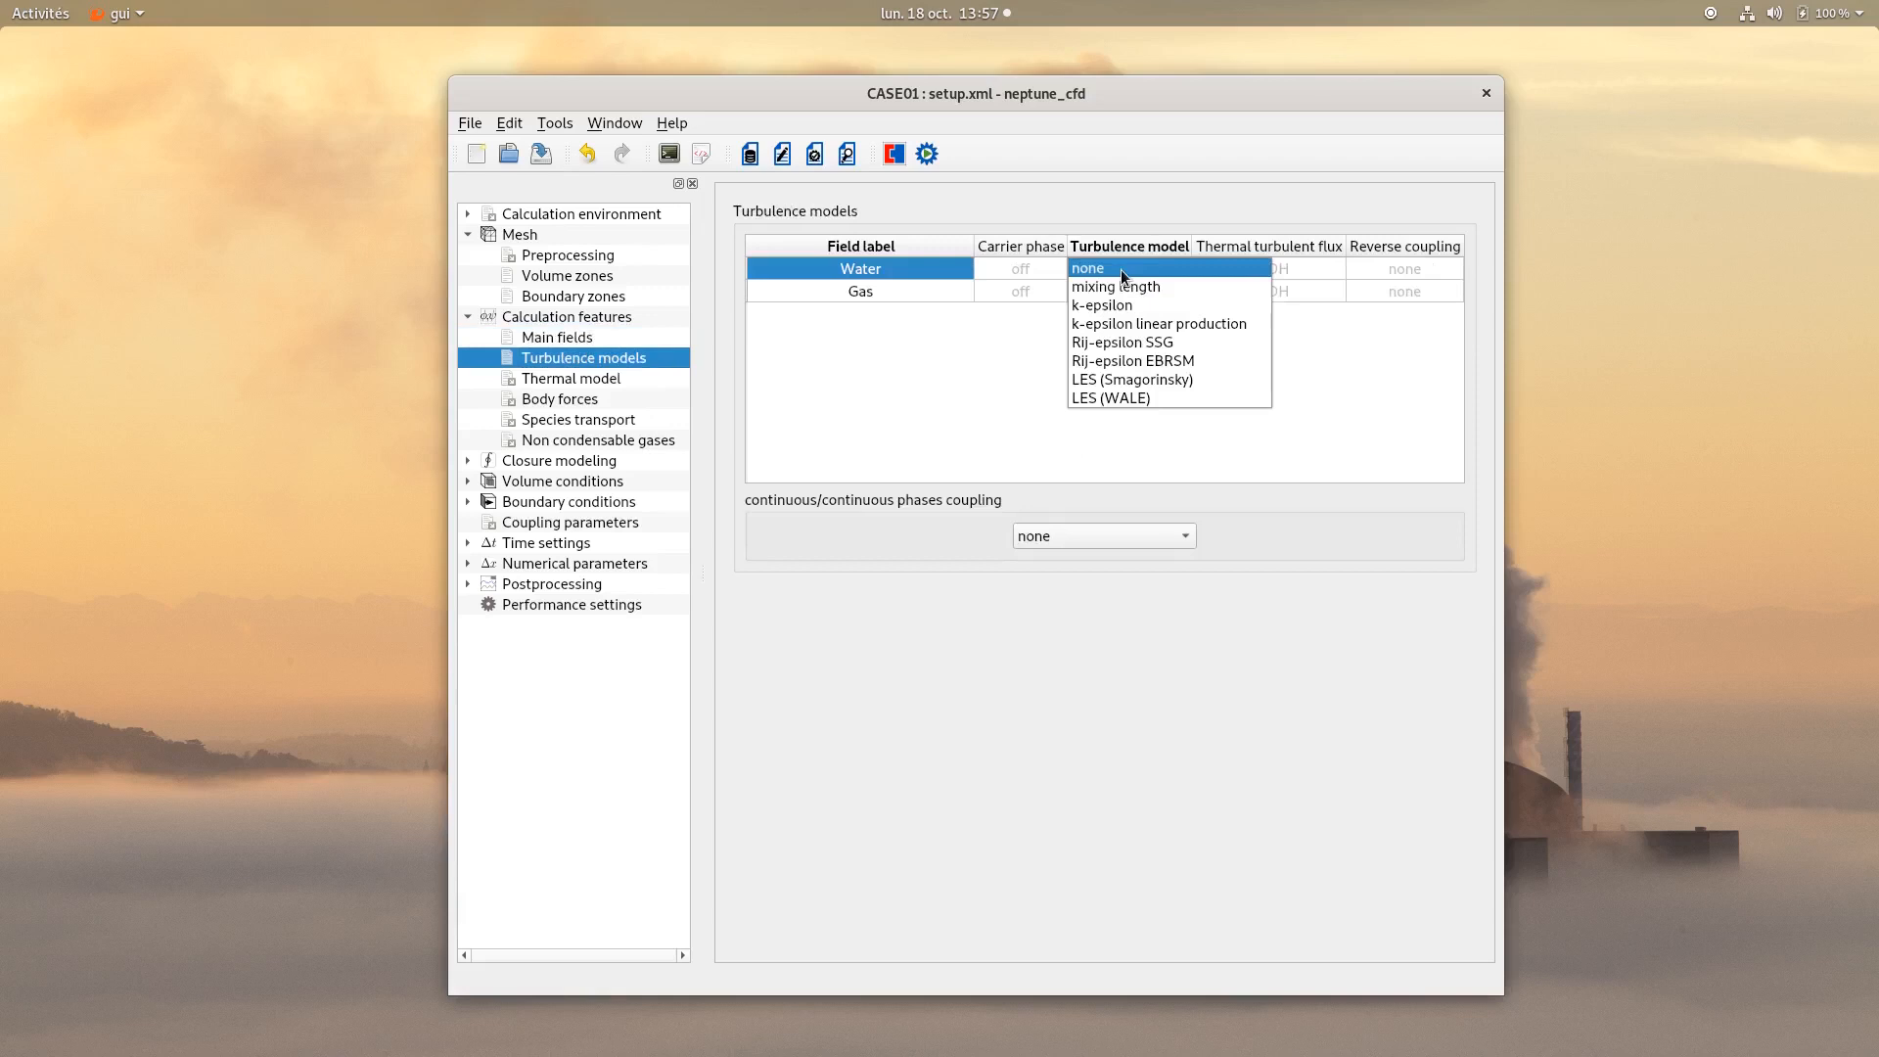
{"action": "left_click", "coordinate": [1155, 361]}
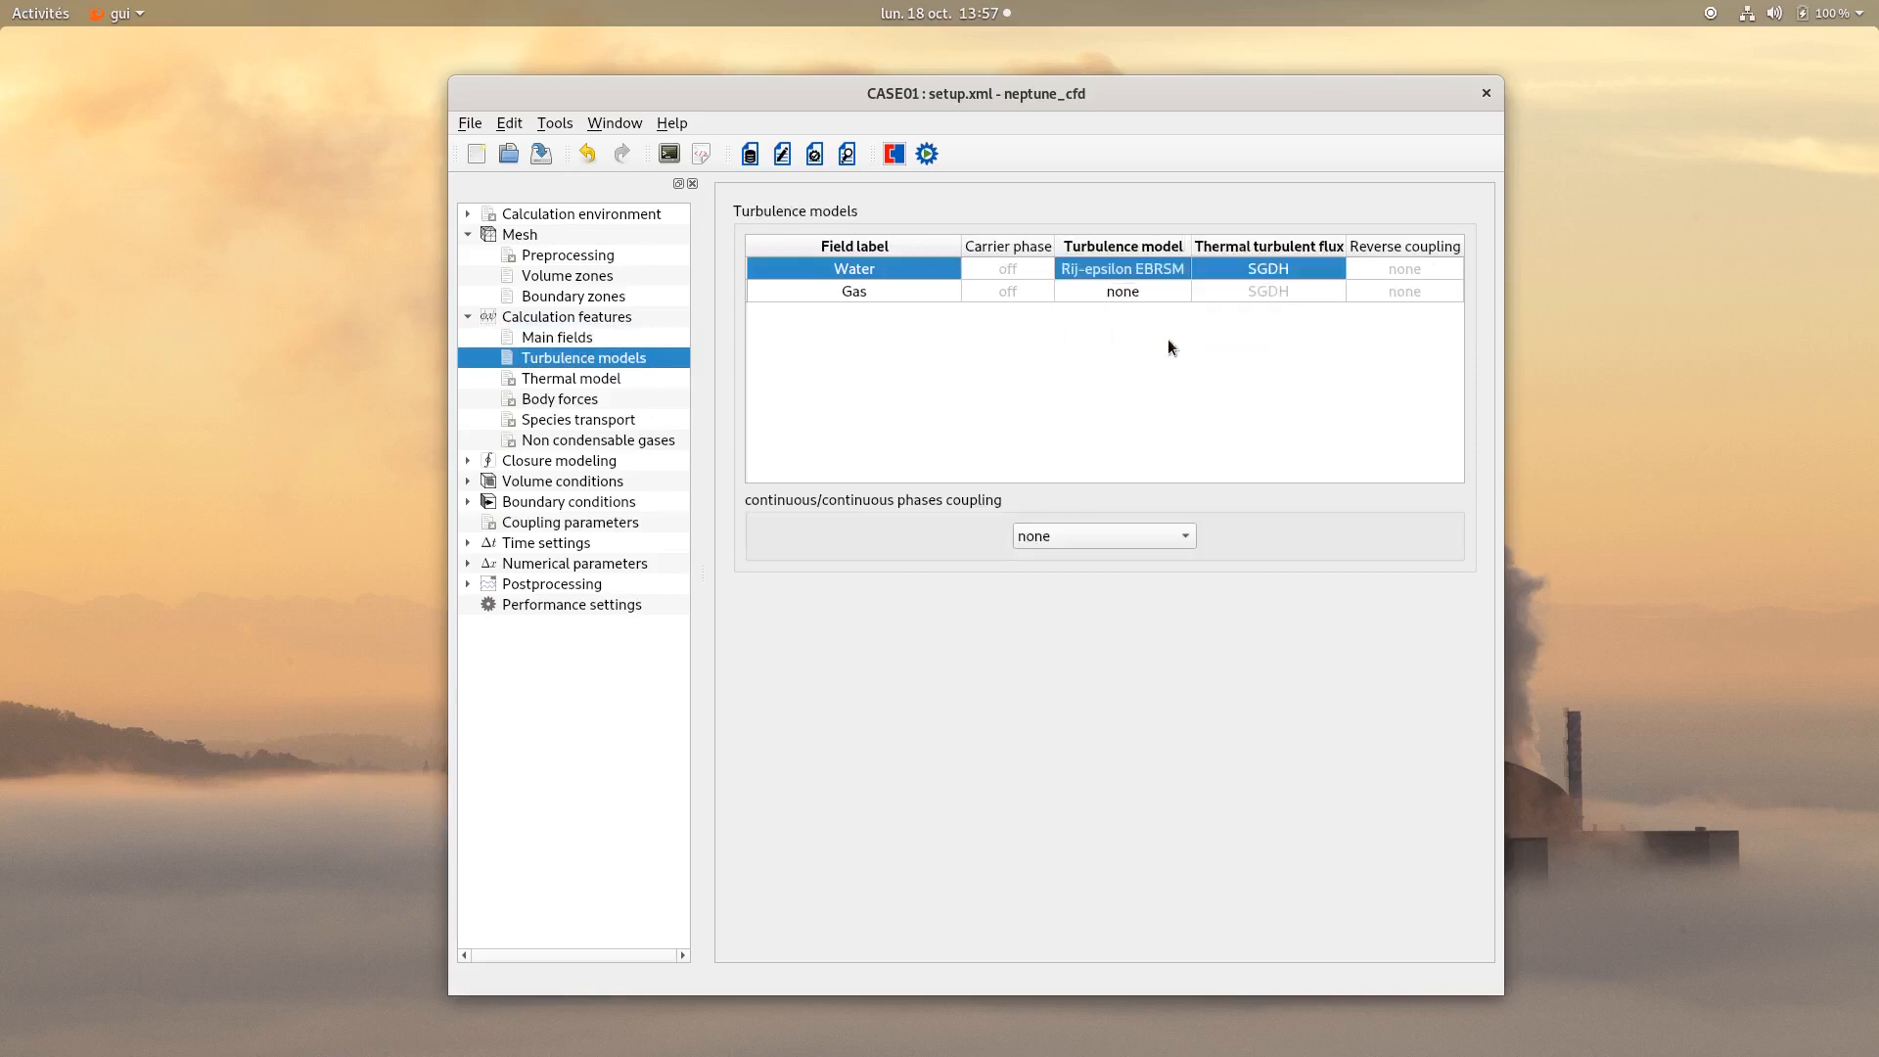
Set the Water field's thermal turbulent flux to GGDH.
{"action": "double_click", "coordinate": [1243, 267]}
{"action": "left_click", "coordinate": [1243, 267]}
{"action": "left_click", "coordinate": [1234, 285]}
{"action": "left_click", "coordinate": [1223, 318]}
Set the continuous/continuous phases coupling to separate phases + cond and save the setup.
{"action": "left_click", "coordinate": [1104, 534]}
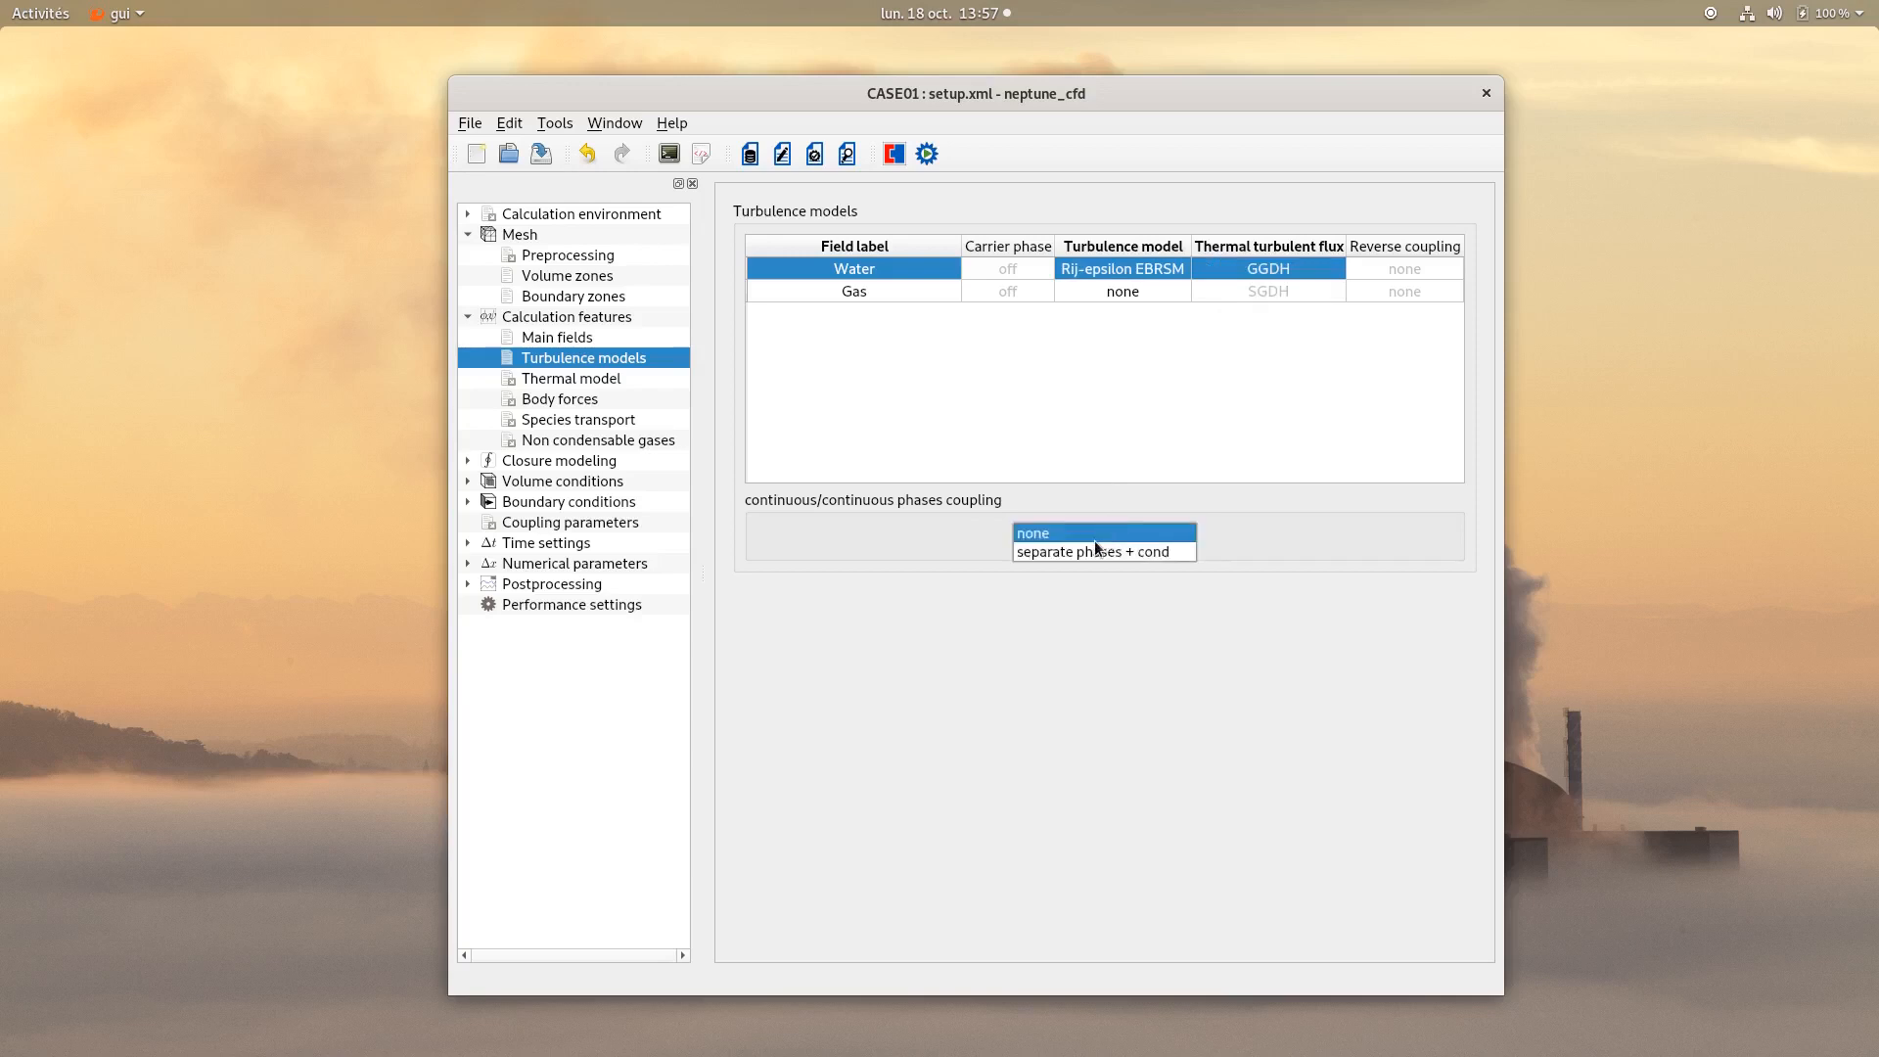
{"action": "left_click", "coordinate": [1093, 549]}
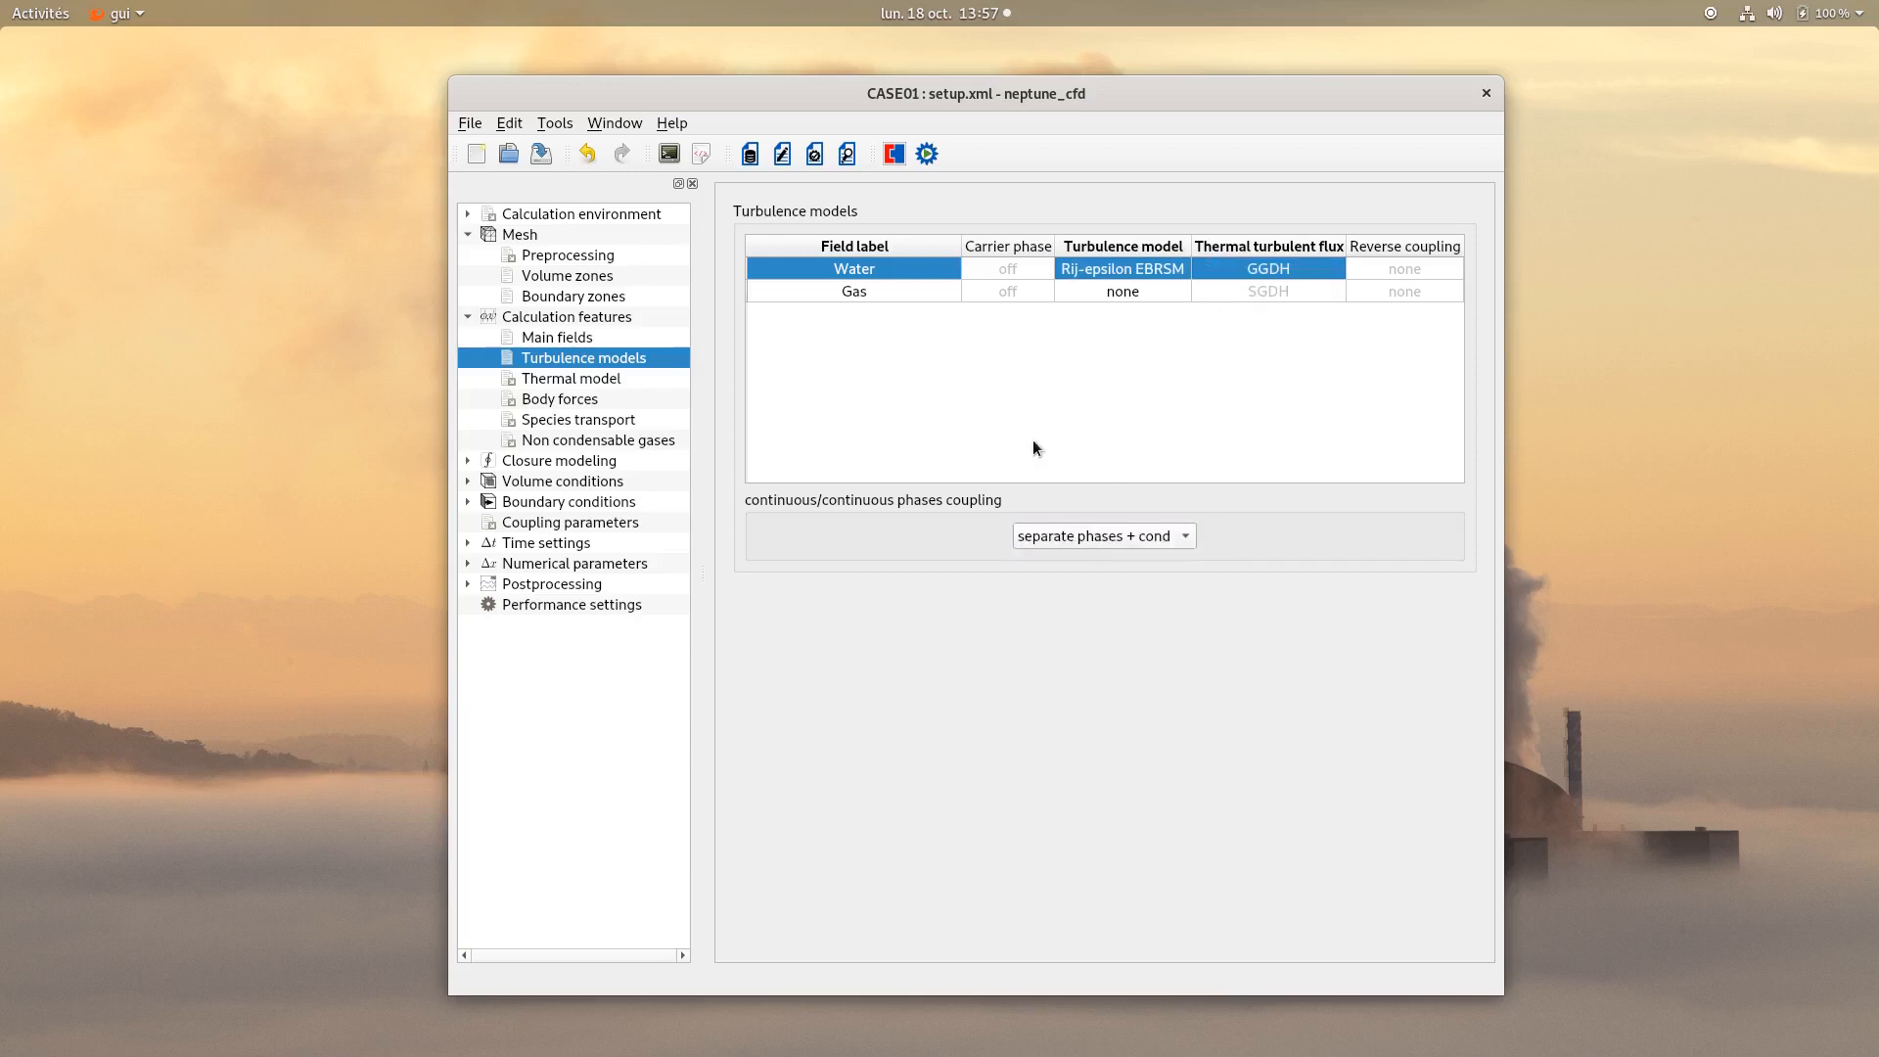
{"action": "left_click", "coordinate": [540, 154]}
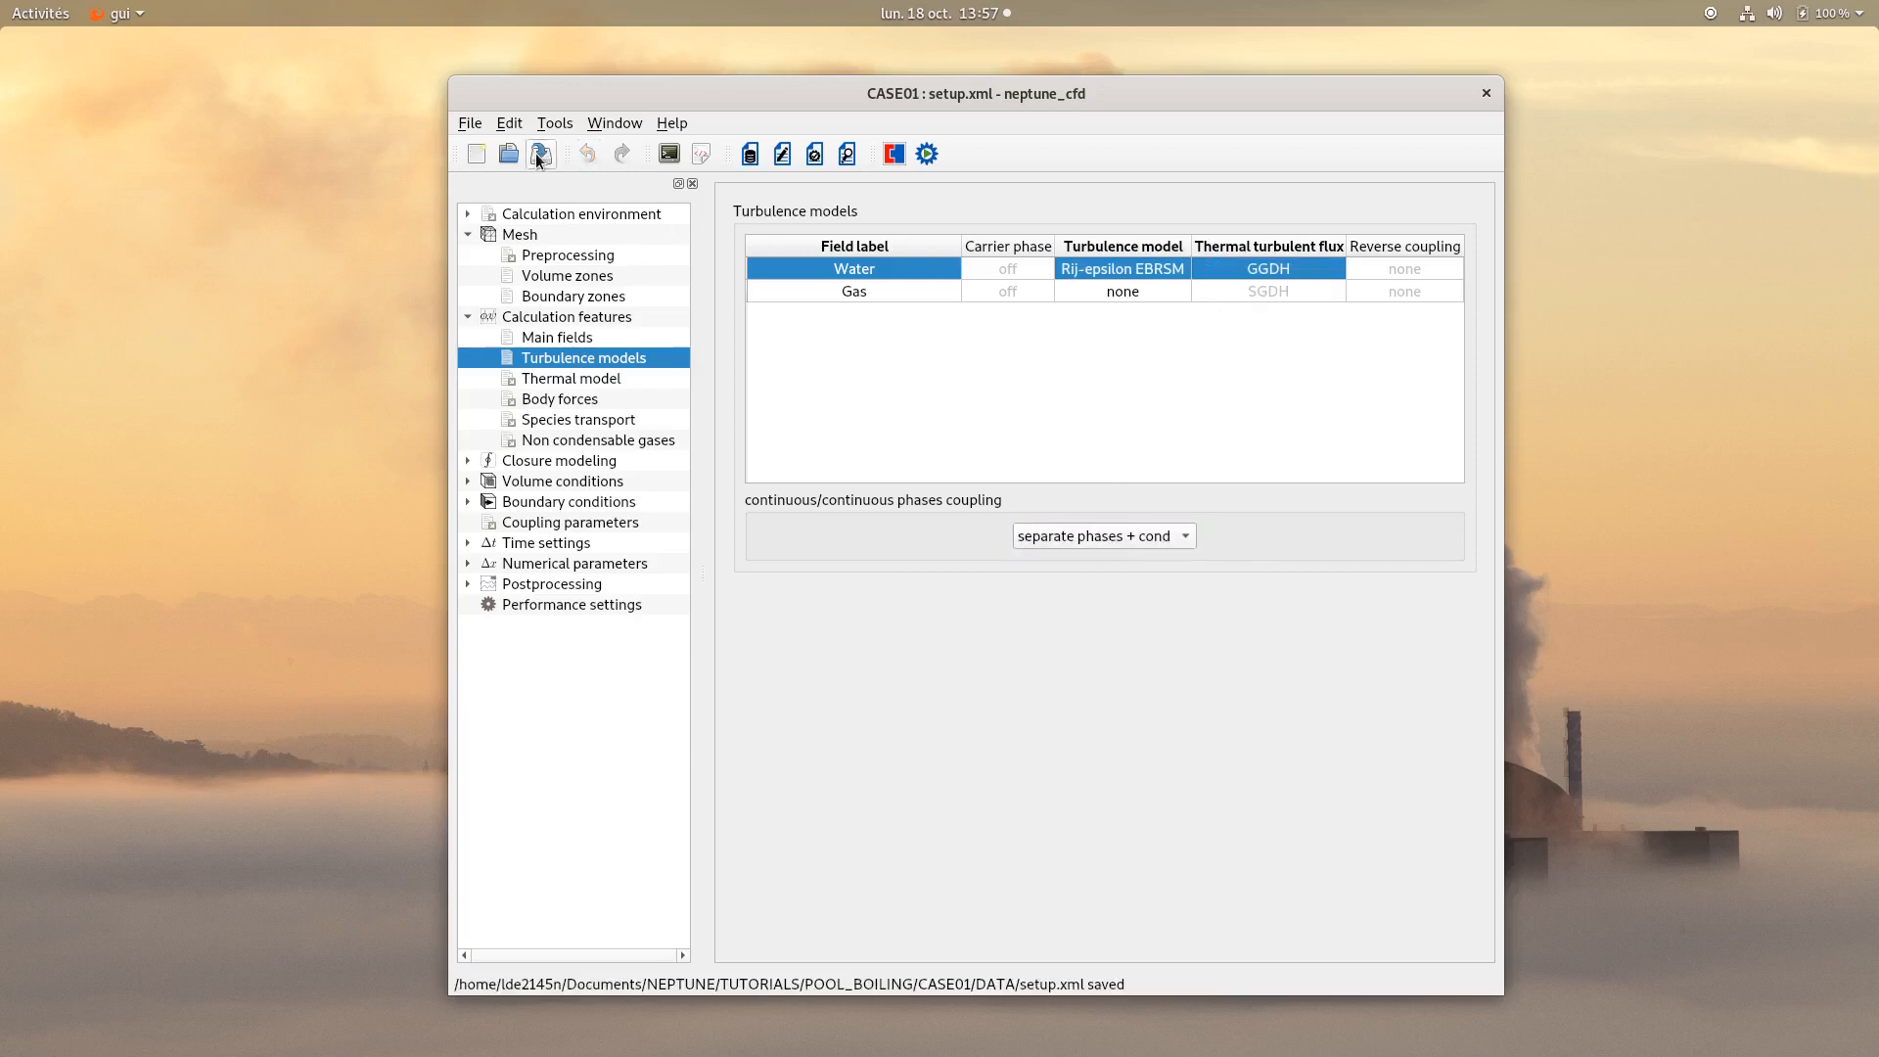
Set the gravity component gy to -9.81 m/s² in body forces.
{"action": "left_click", "coordinate": [562, 403]}
{"action": "left_click", "coordinate": [801, 286]}
{"action": "key", "text": "BackSpace"}
{"action": "key", "text": "BackSpace"}
{"action": "key", "text": "BackSpace"}
{"action": "type", "text": "-9.81"}
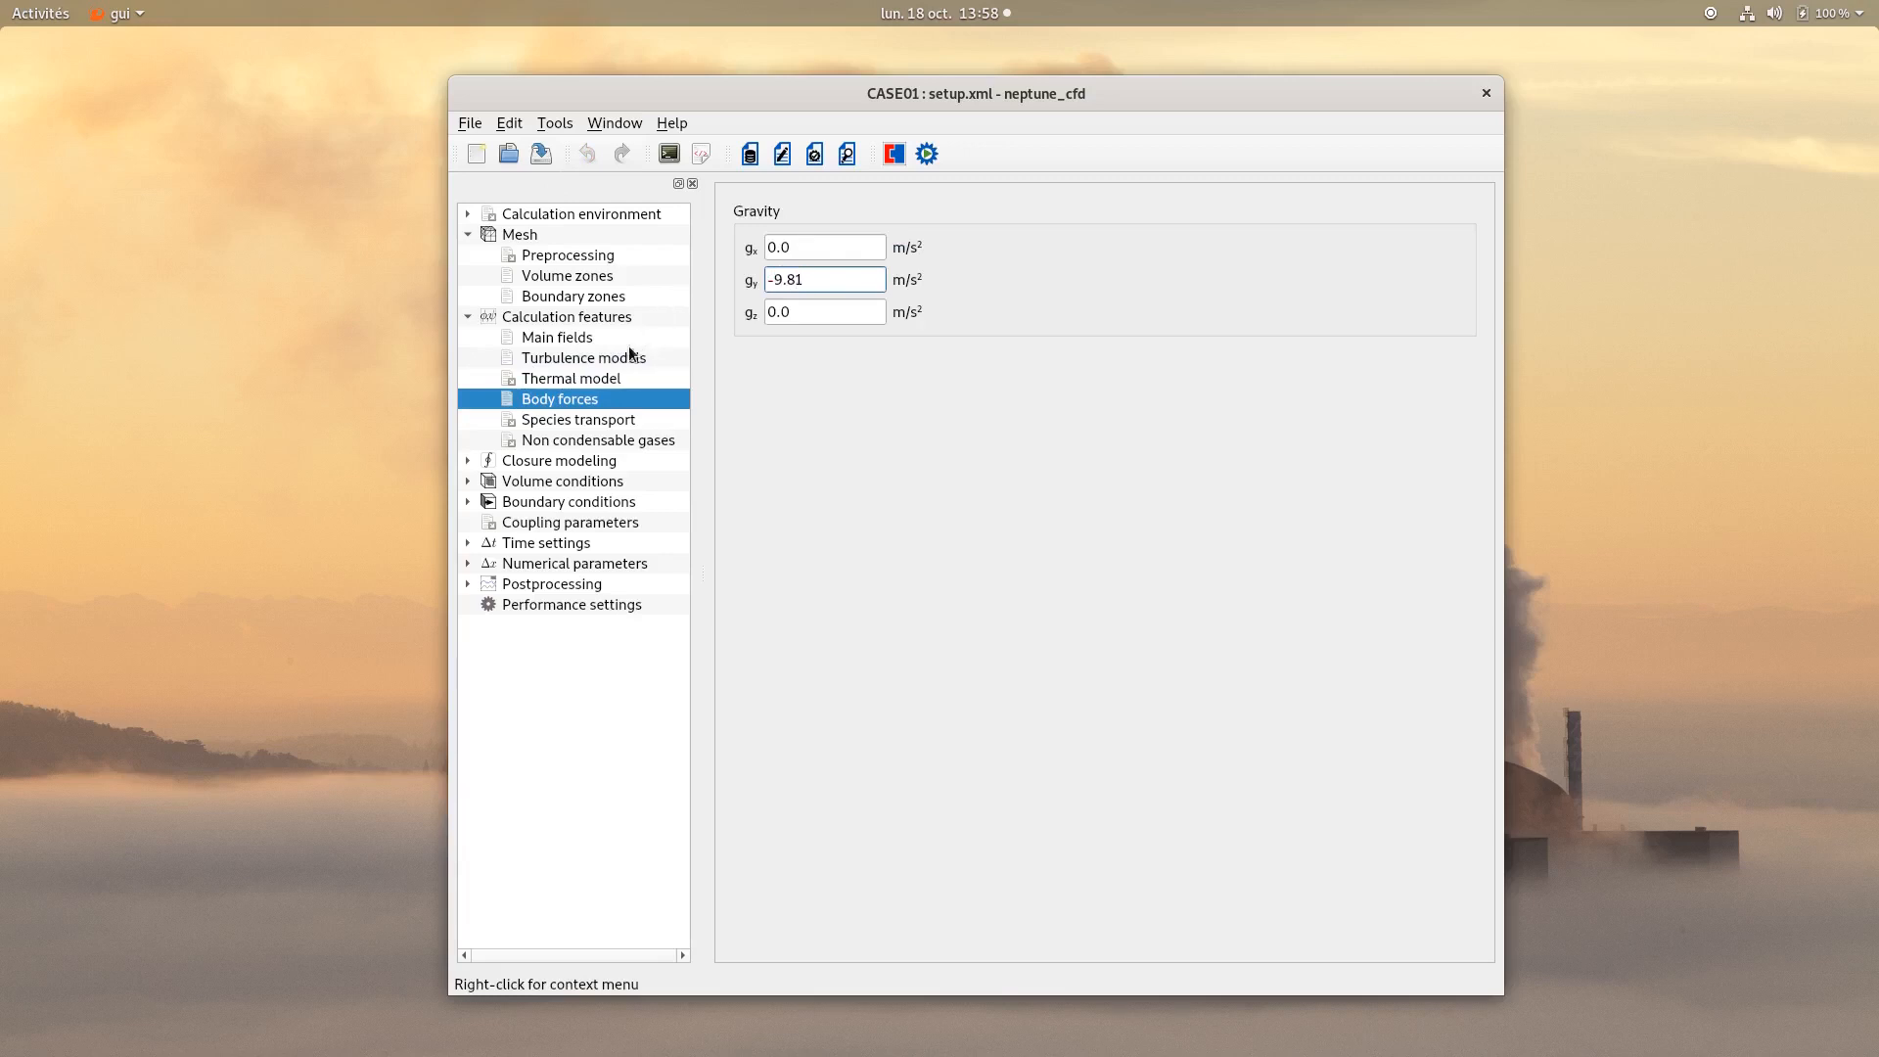
Add a non-condensable gas and label it Air_2.
{"action": "left_click", "coordinate": [599, 440]}
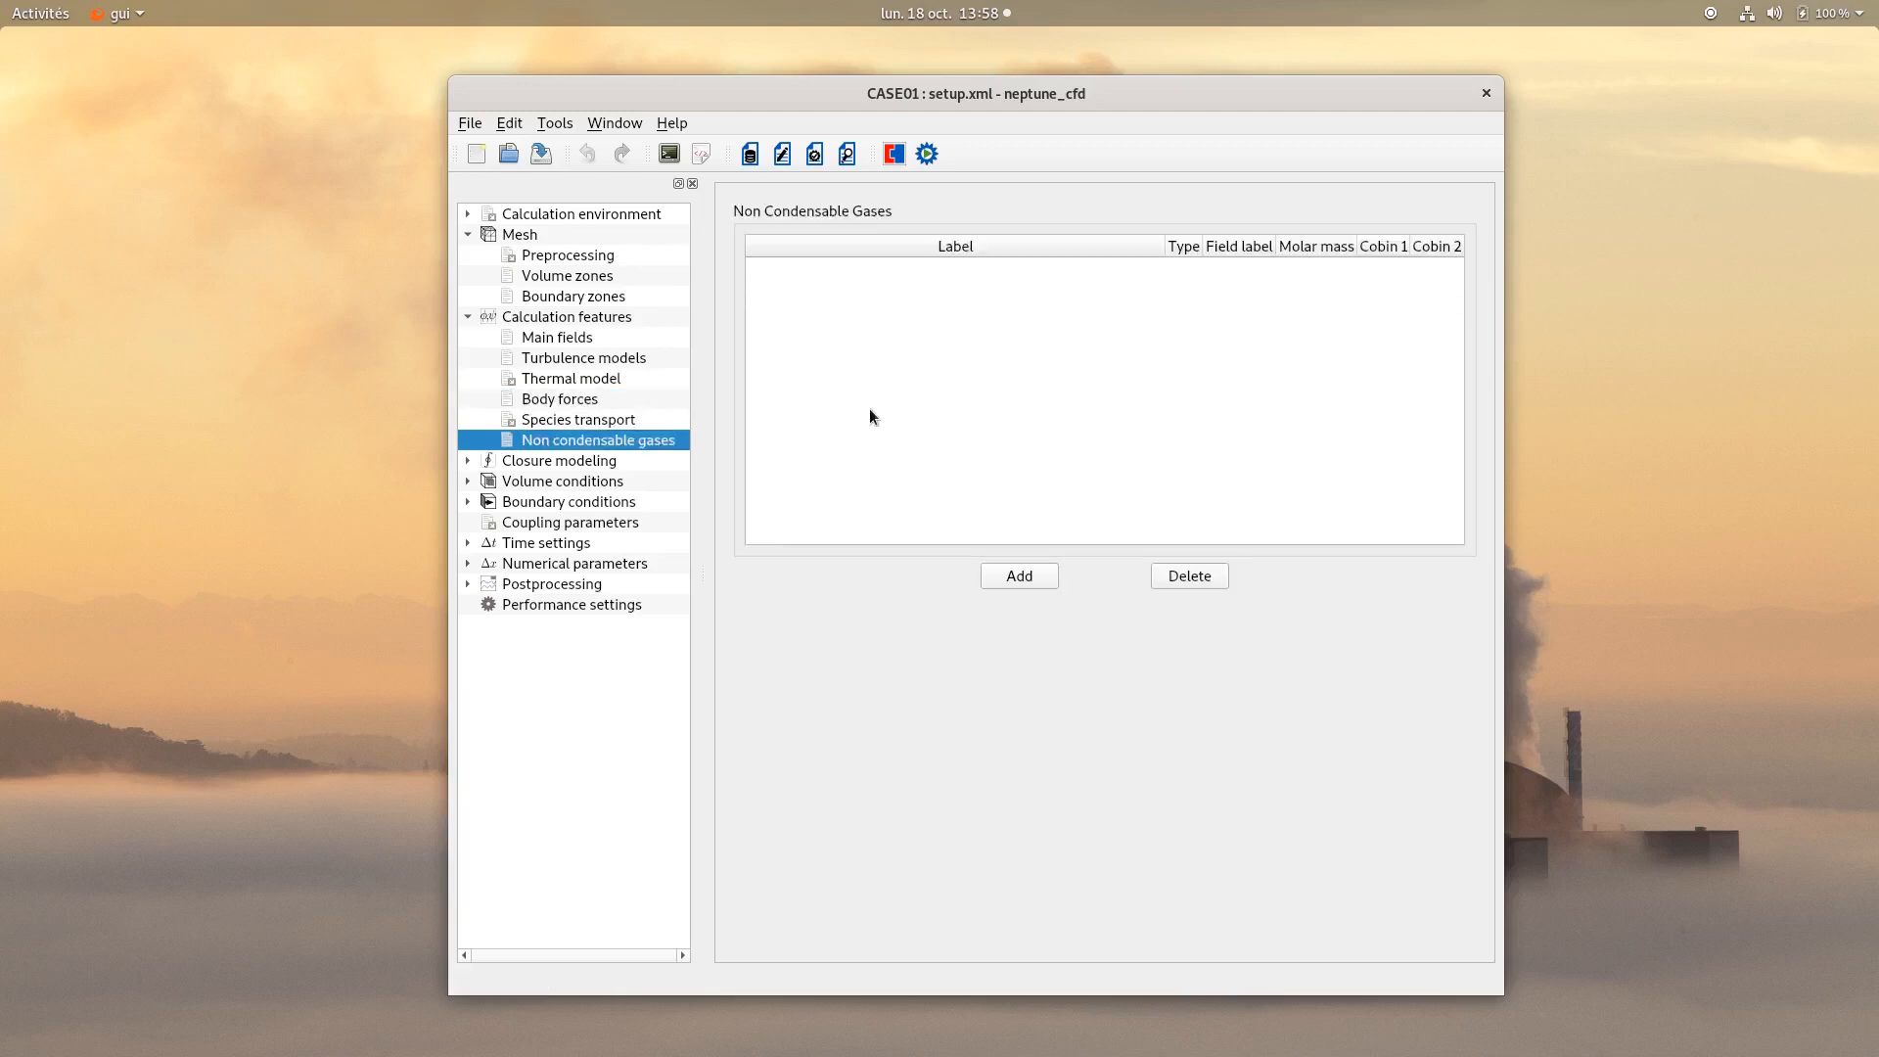
{"action": "left_click", "coordinate": [1020, 580]}
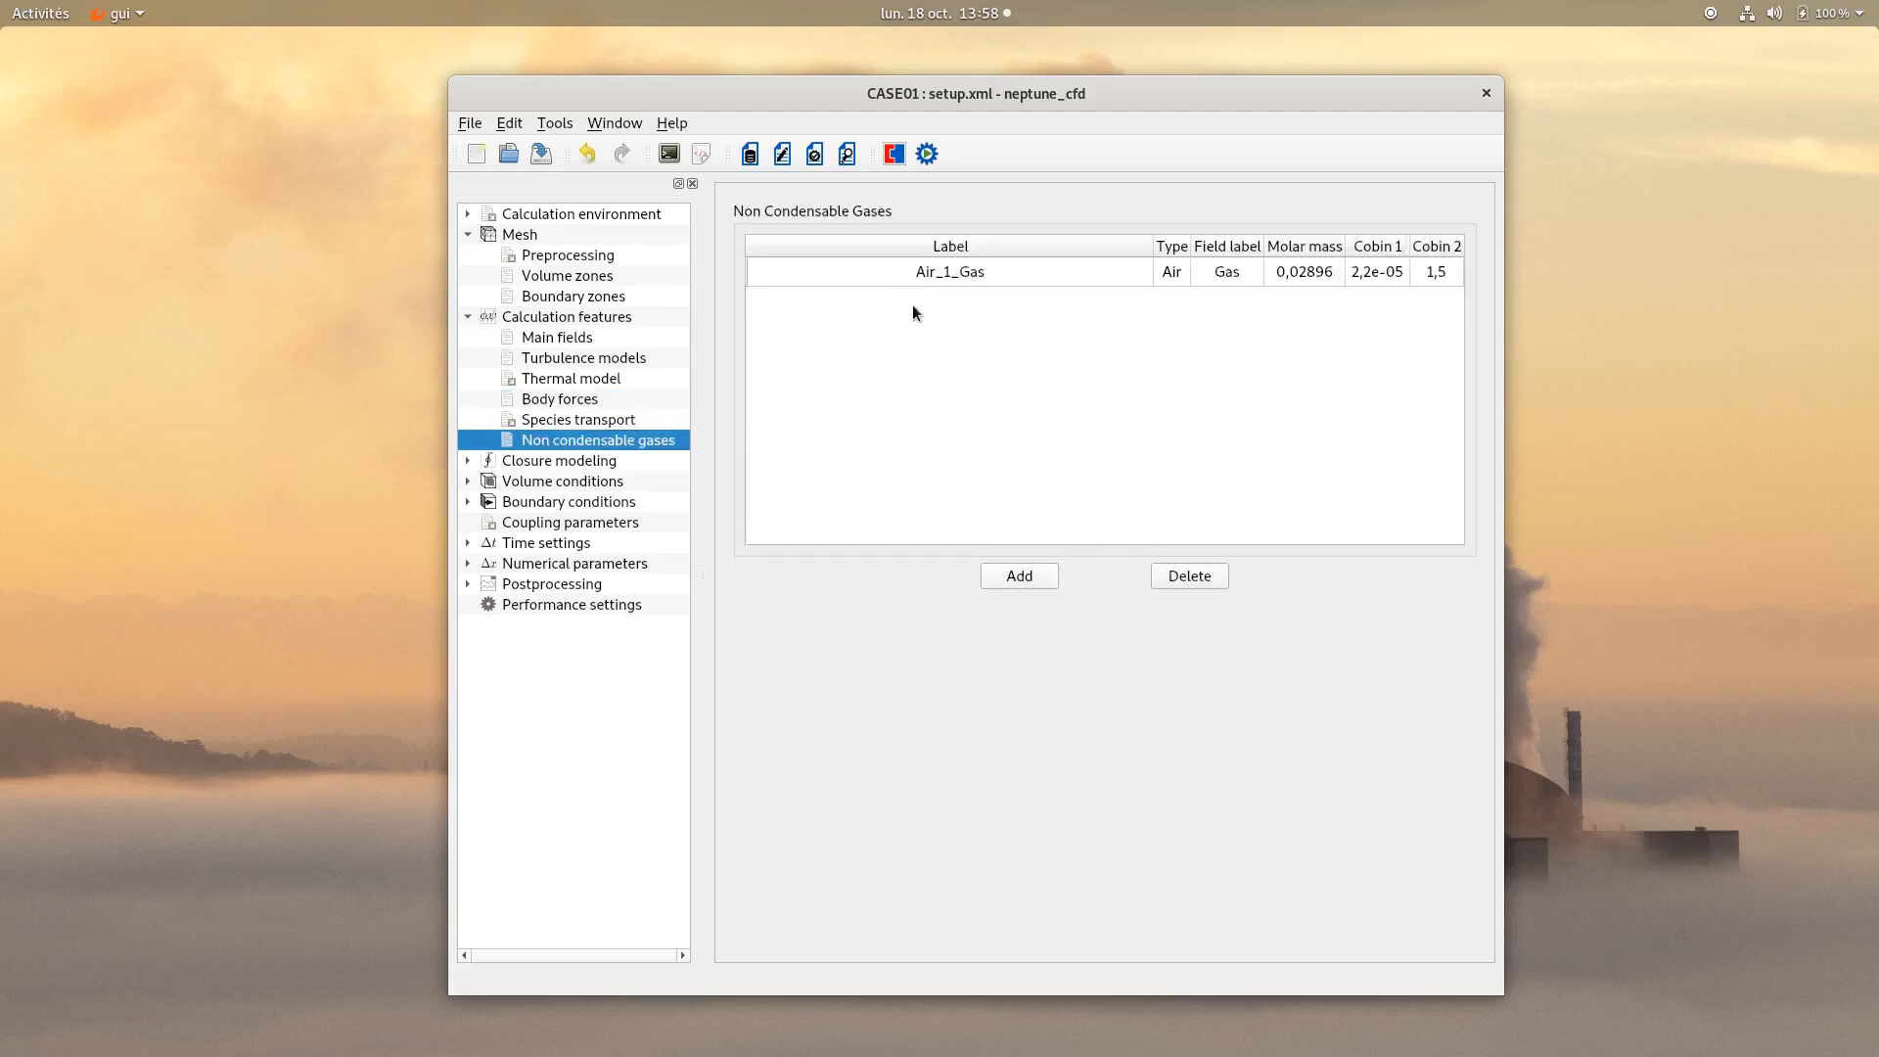
{"action": "double_click", "coordinate": [924, 272]}
{"action": "type", "text": "Air_2"}
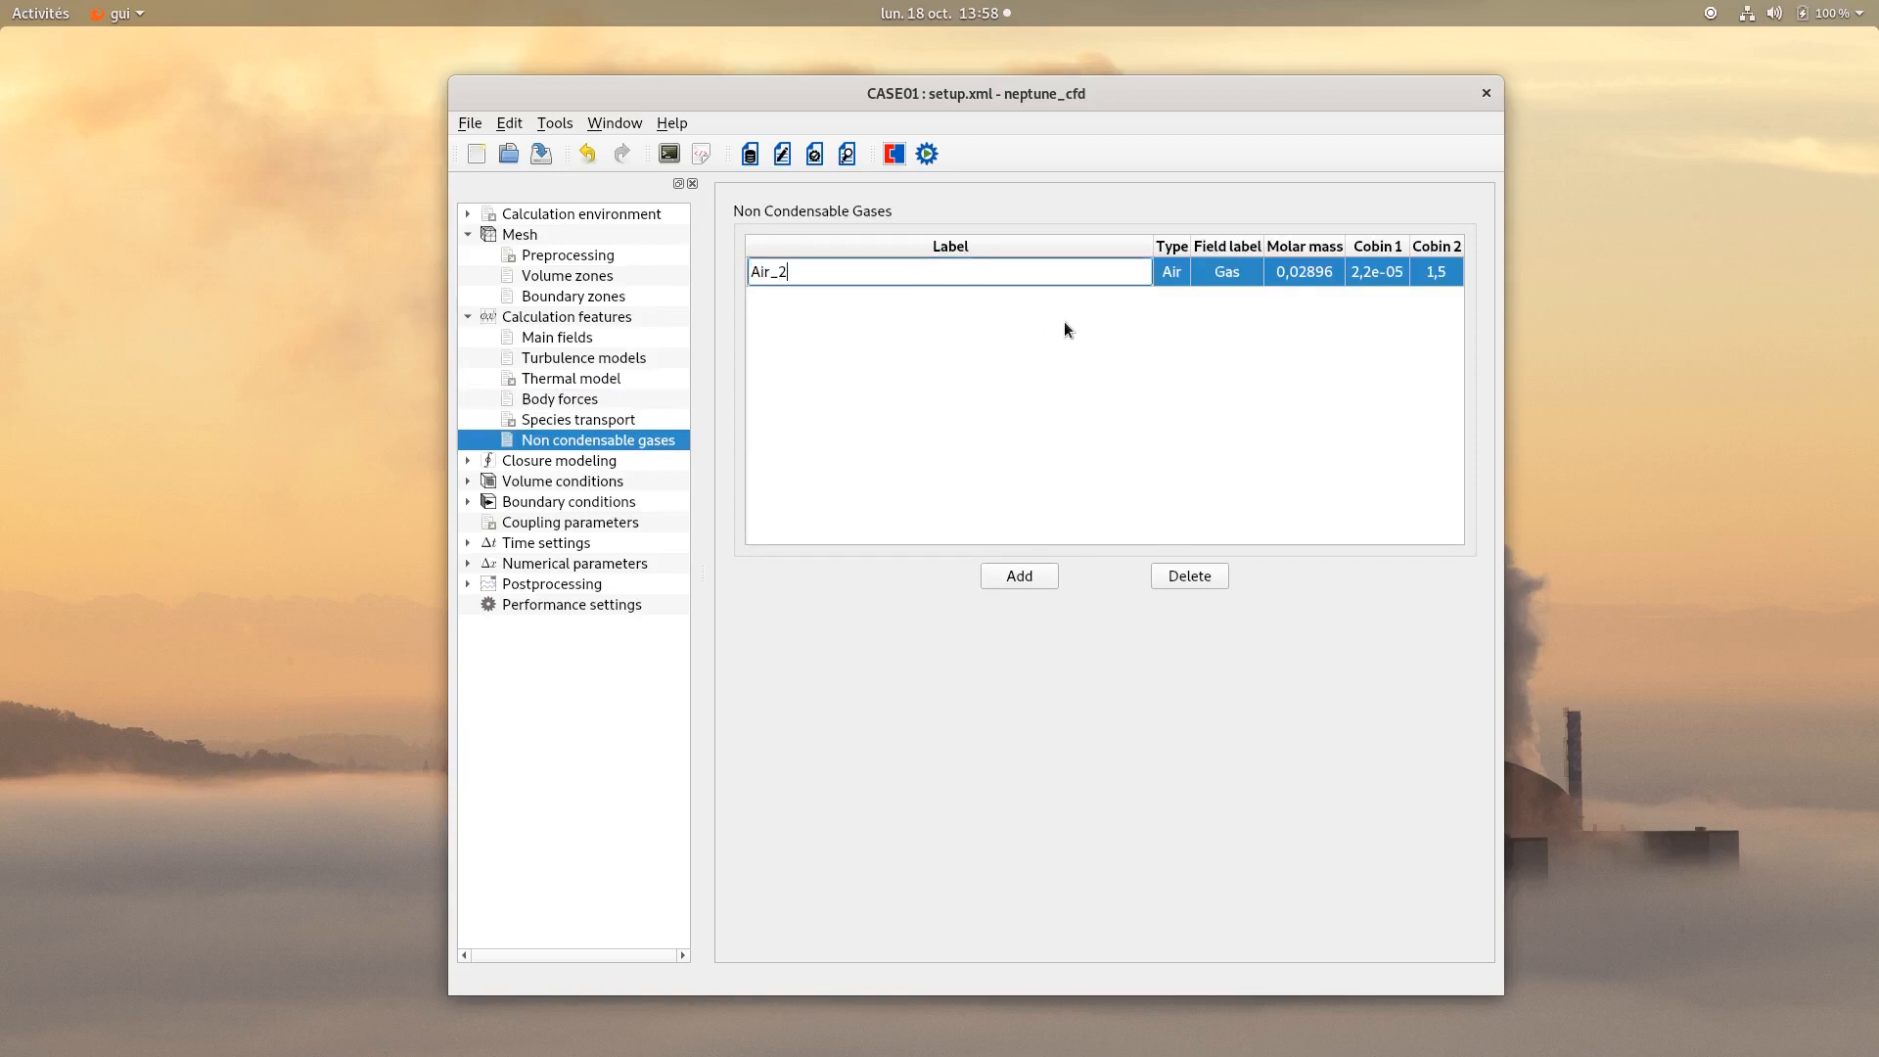
{"action": "key", "text": "Return"}
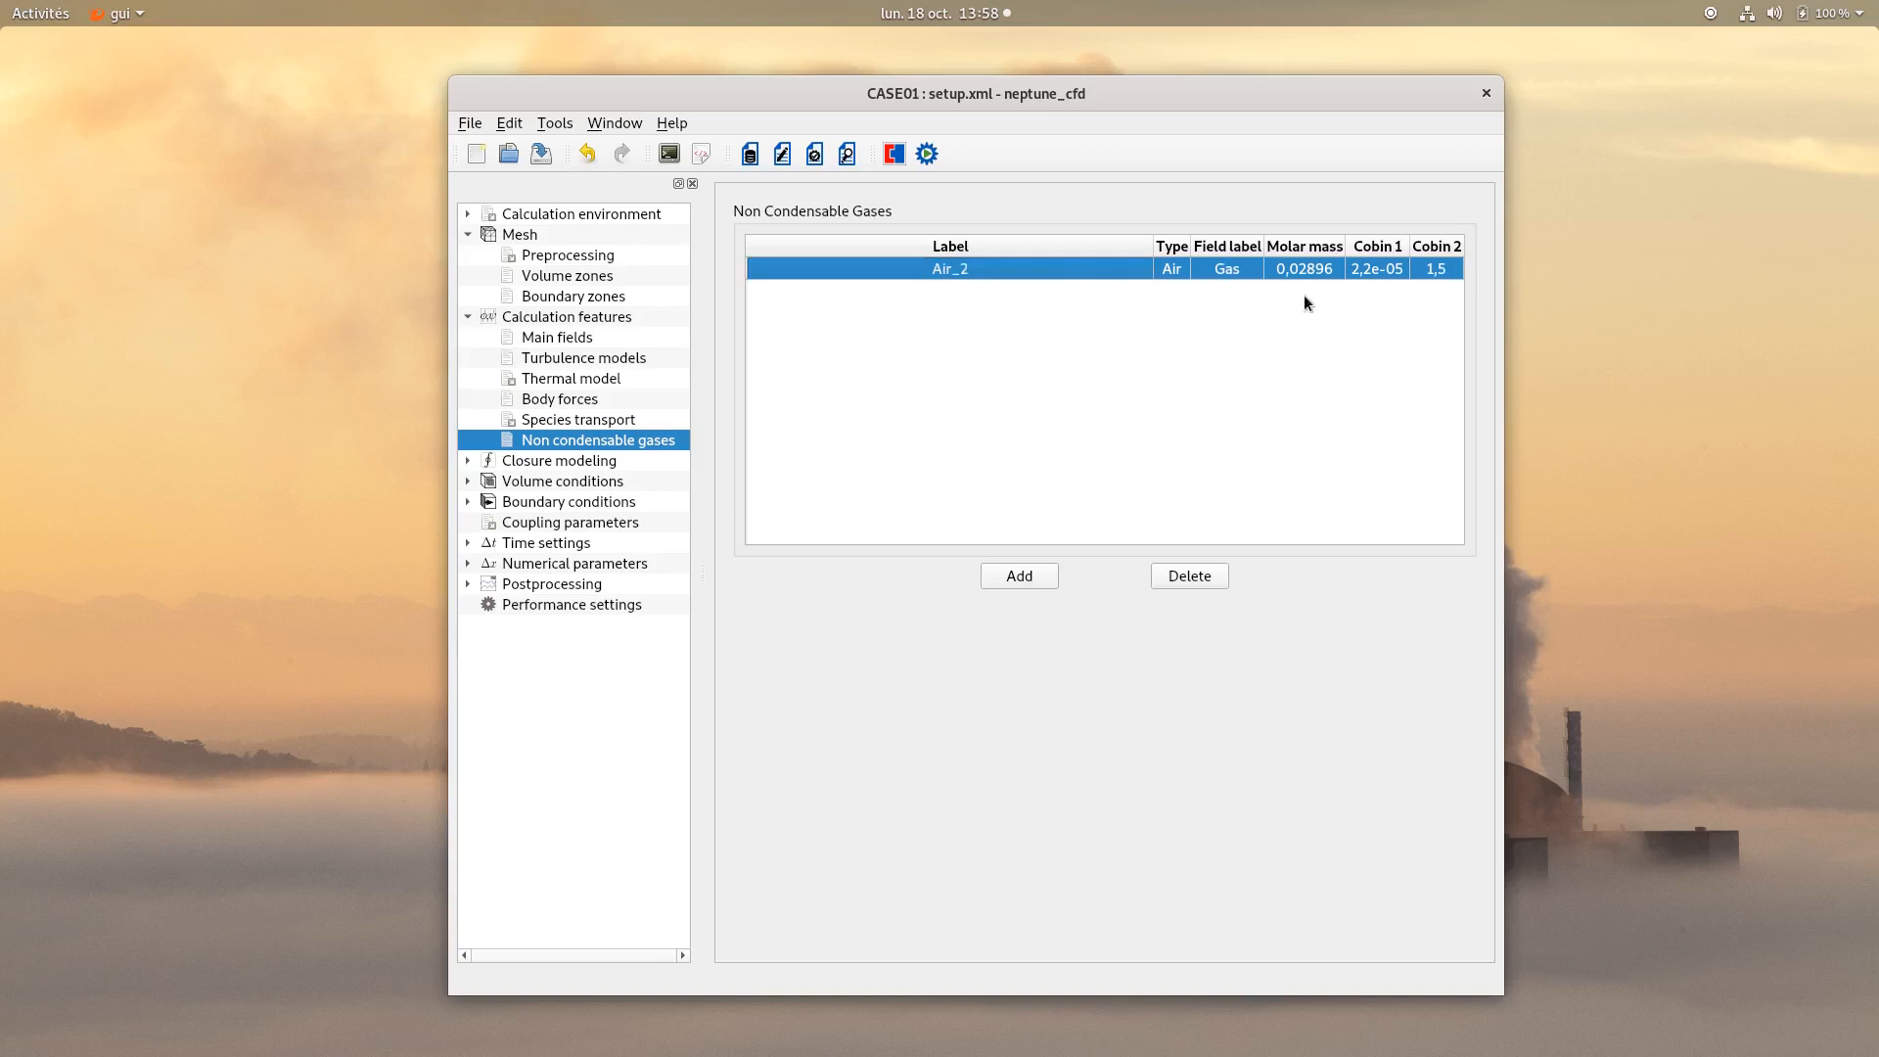
Inspect the Water–Gas interaction and the Gas field's interfacial area model in closure modeling.
{"action": "left_click", "coordinate": [546, 461]}
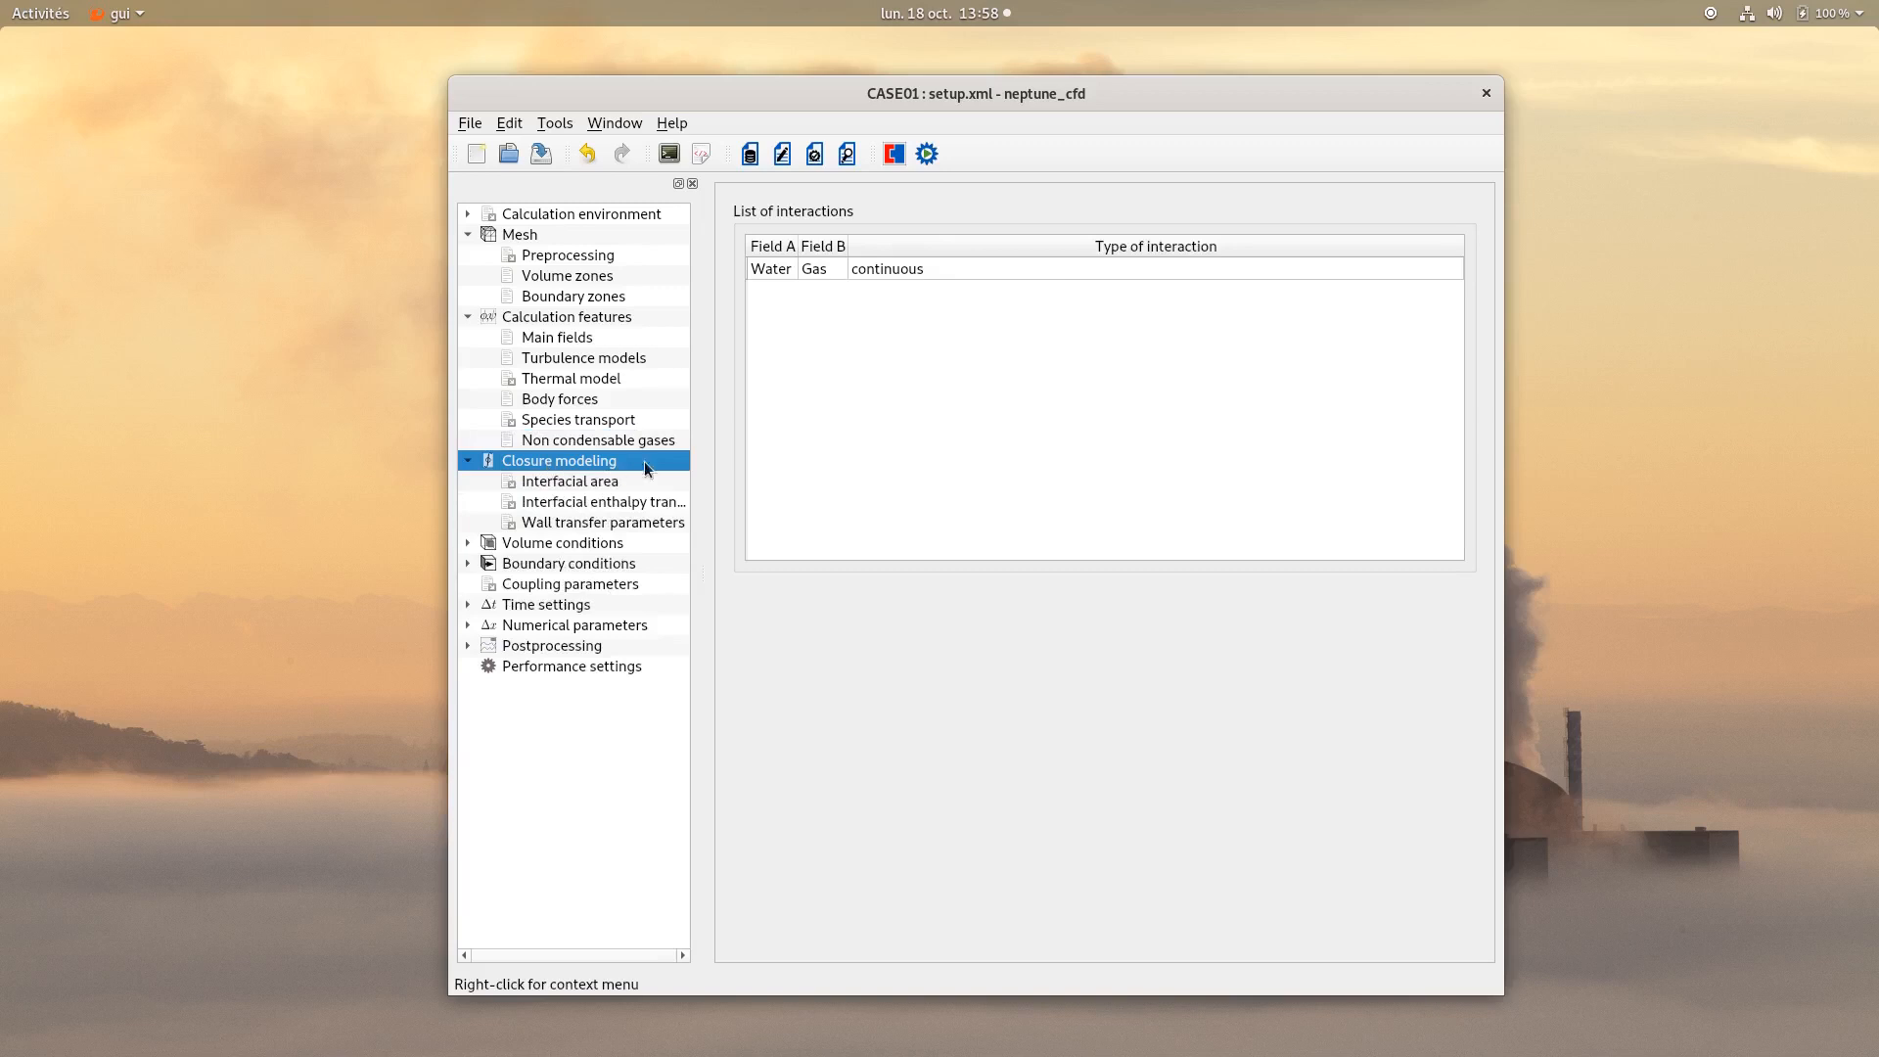
{"action": "left_click", "coordinate": [777, 273]}
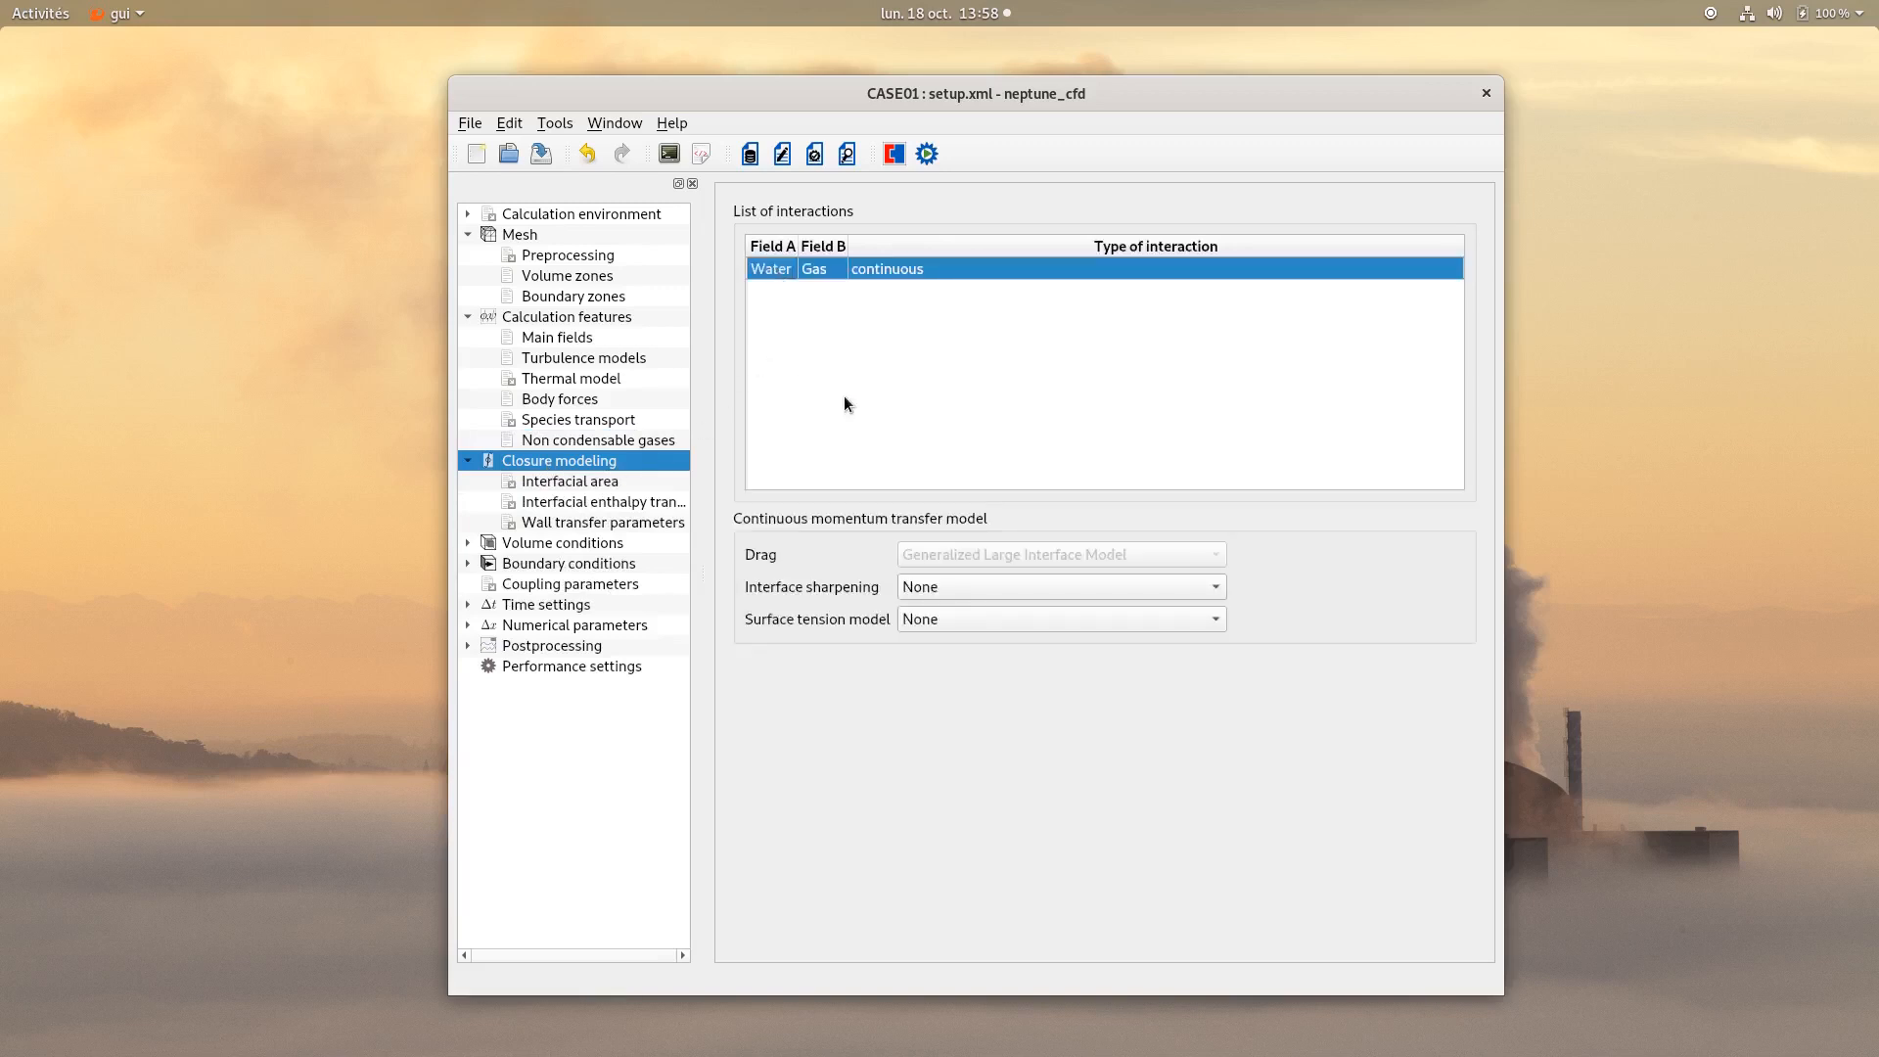
{"action": "left_click", "coordinate": [573, 480]}
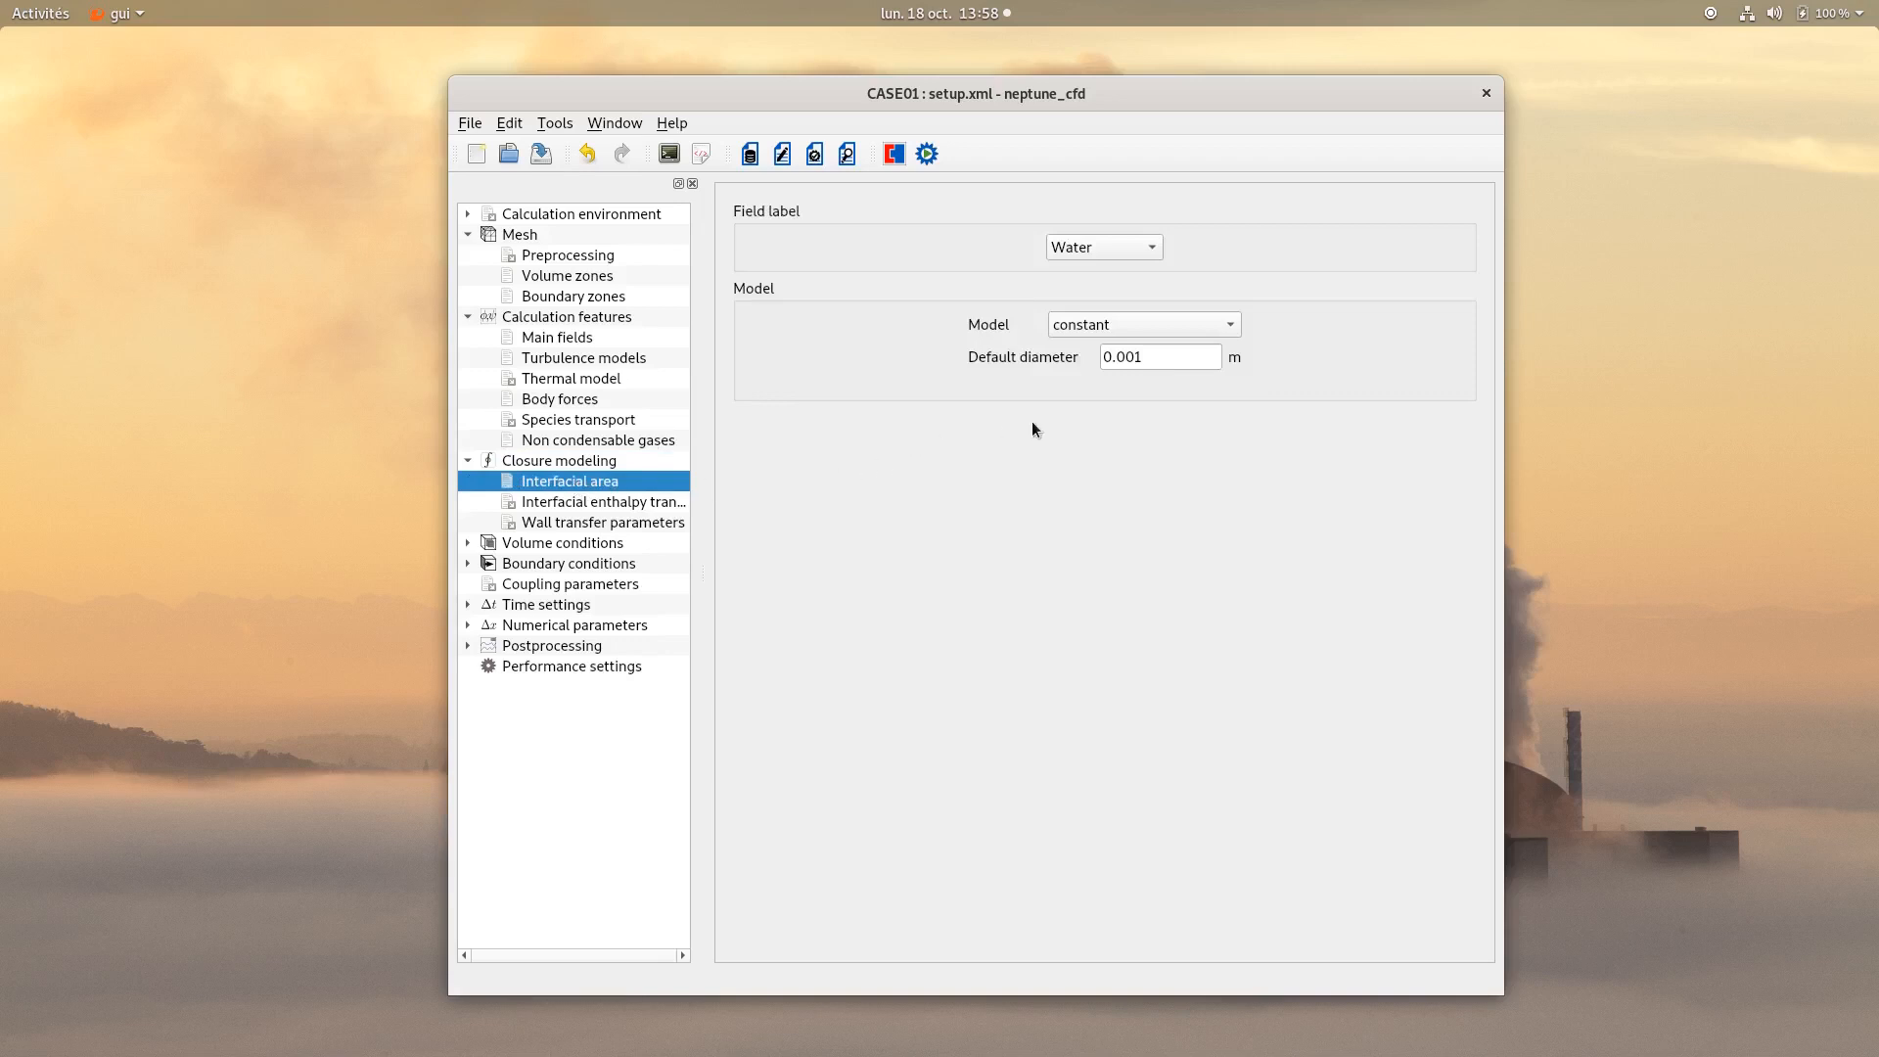
{"action": "left_click", "coordinate": [1101, 245]}
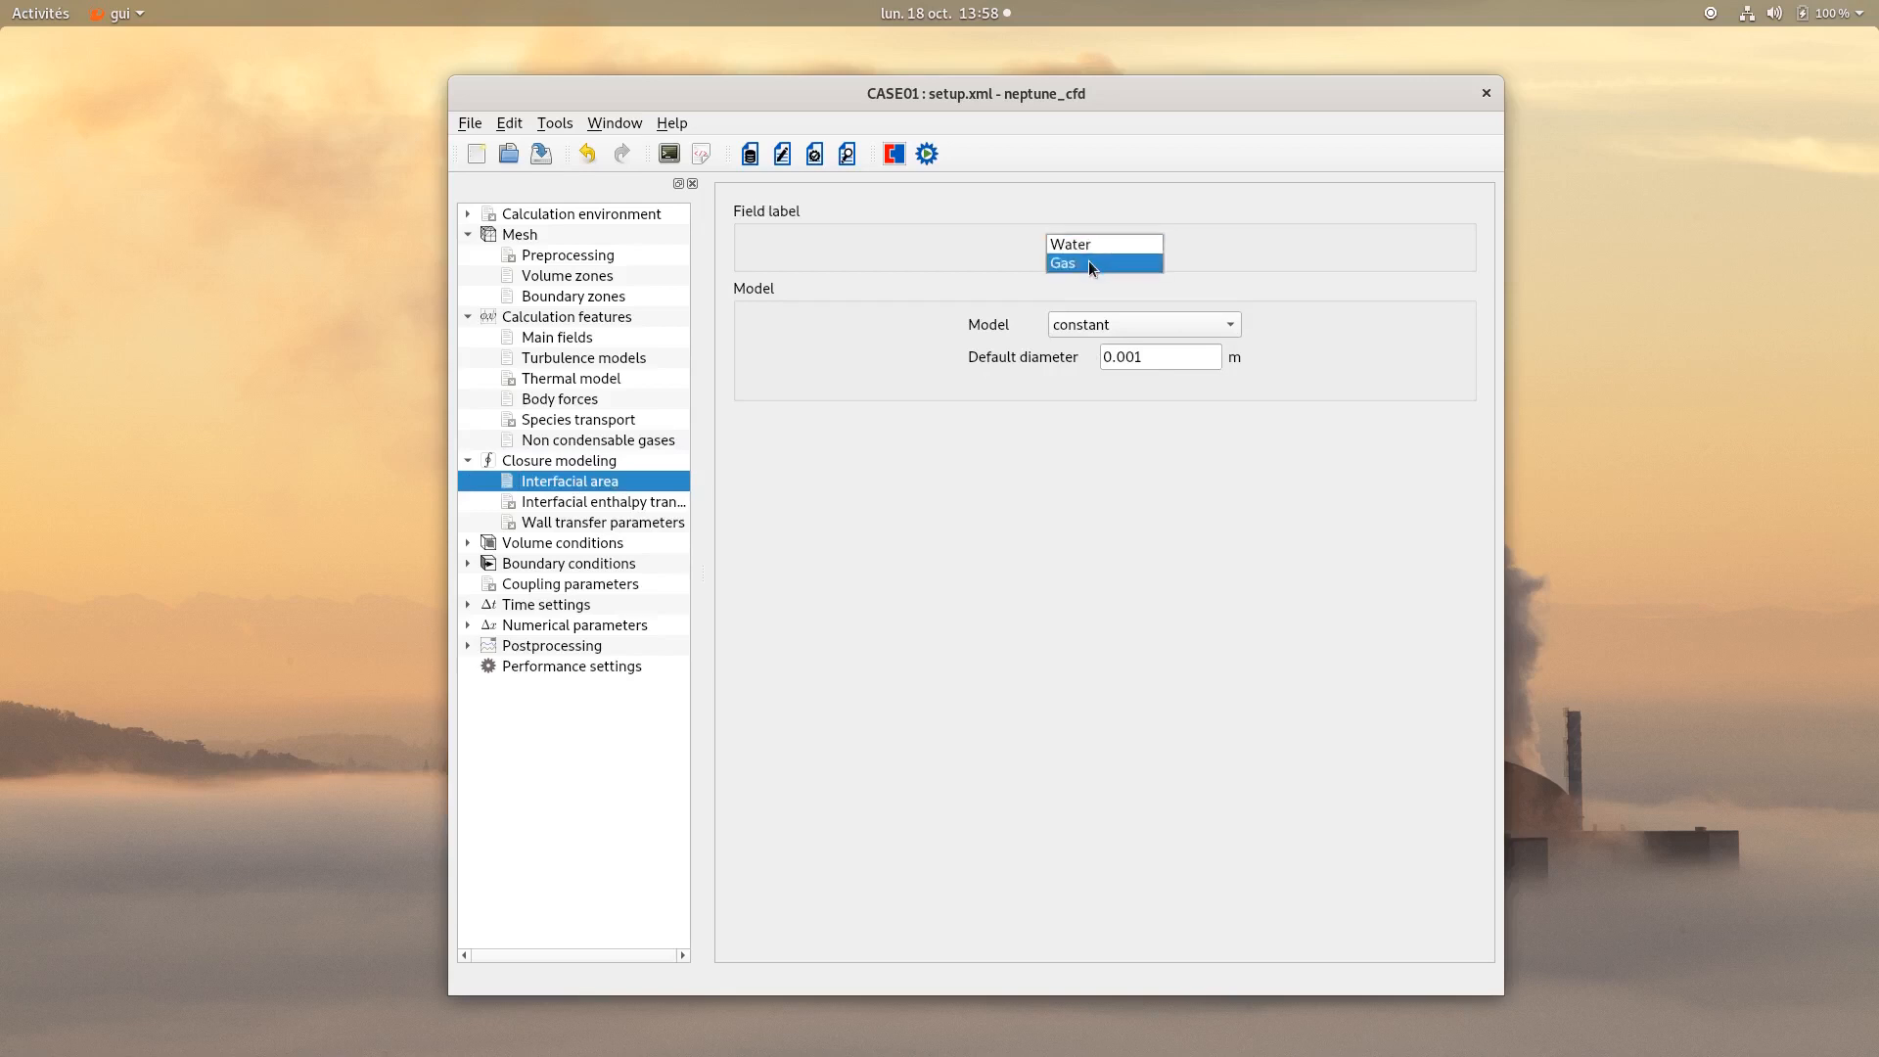
{"action": "left_click", "coordinate": [1089, 263]}
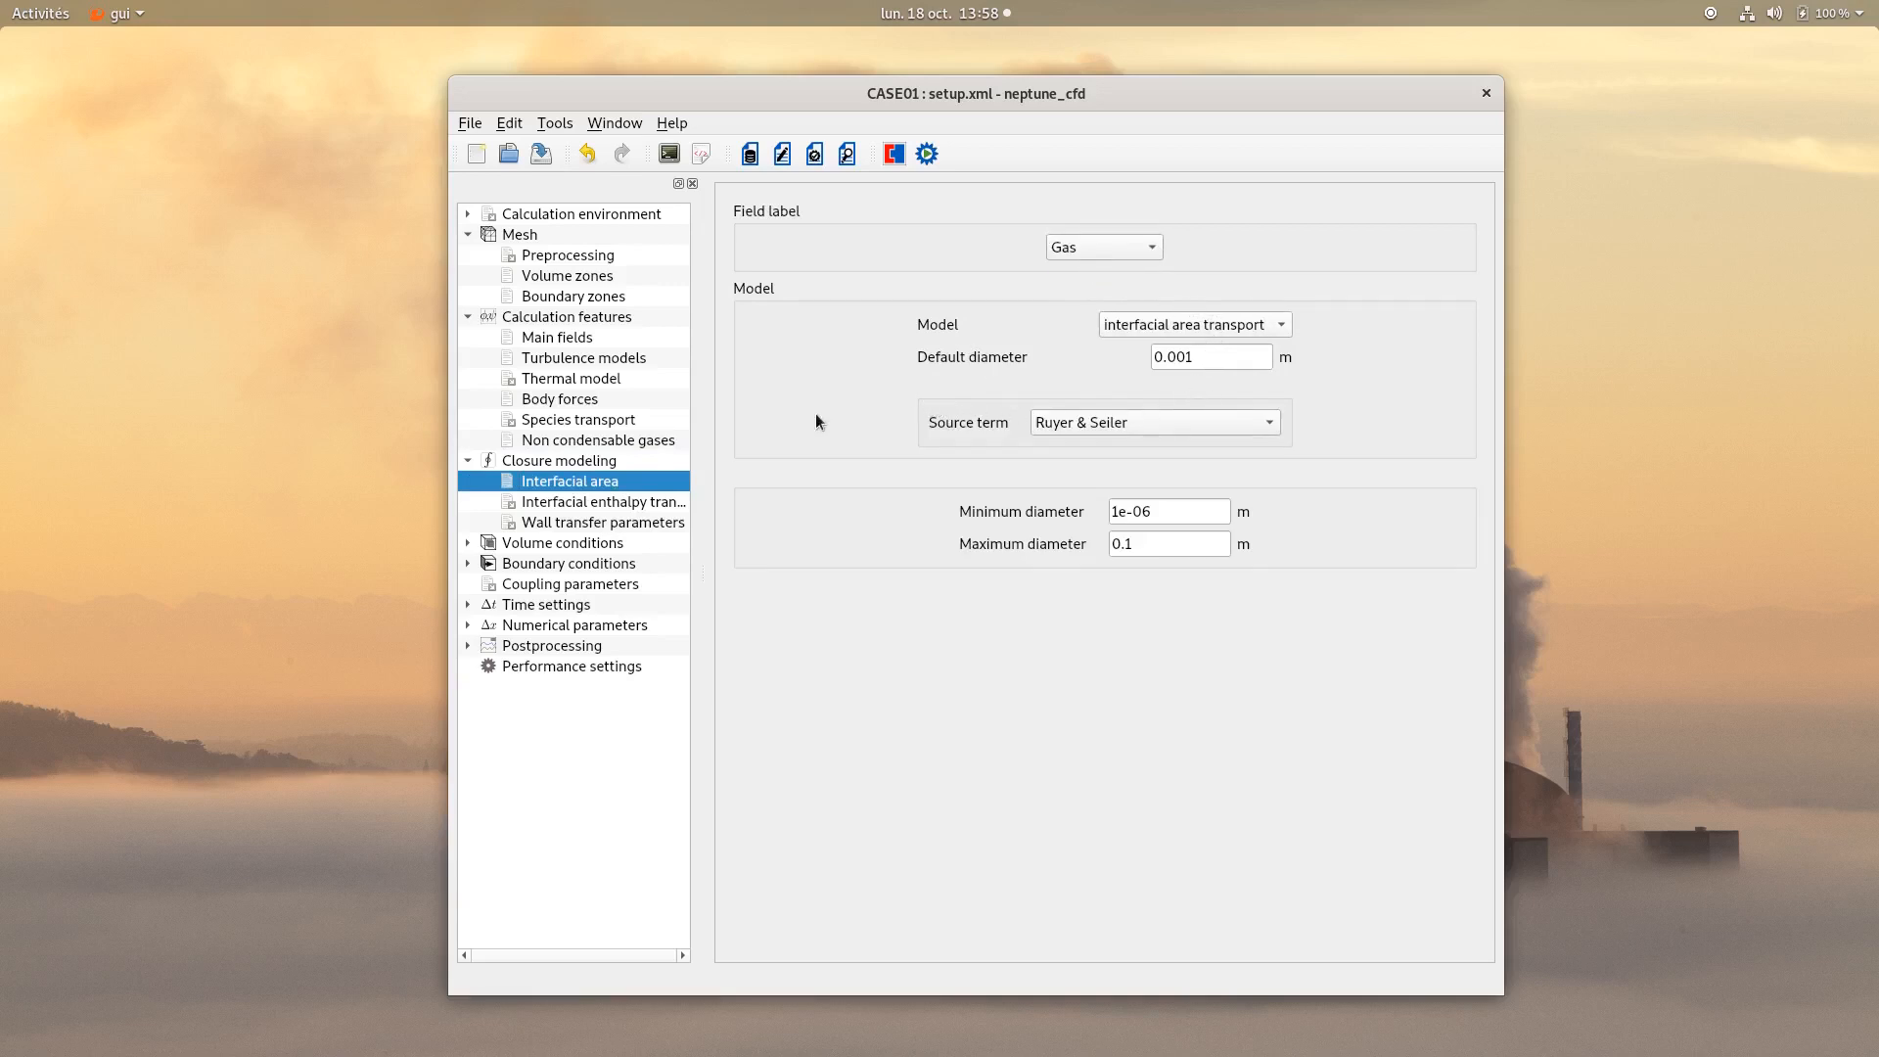
Set the wall transfer type to Nucleate boiling.
{"action": "left_click", "coordinate": [589, 505]}
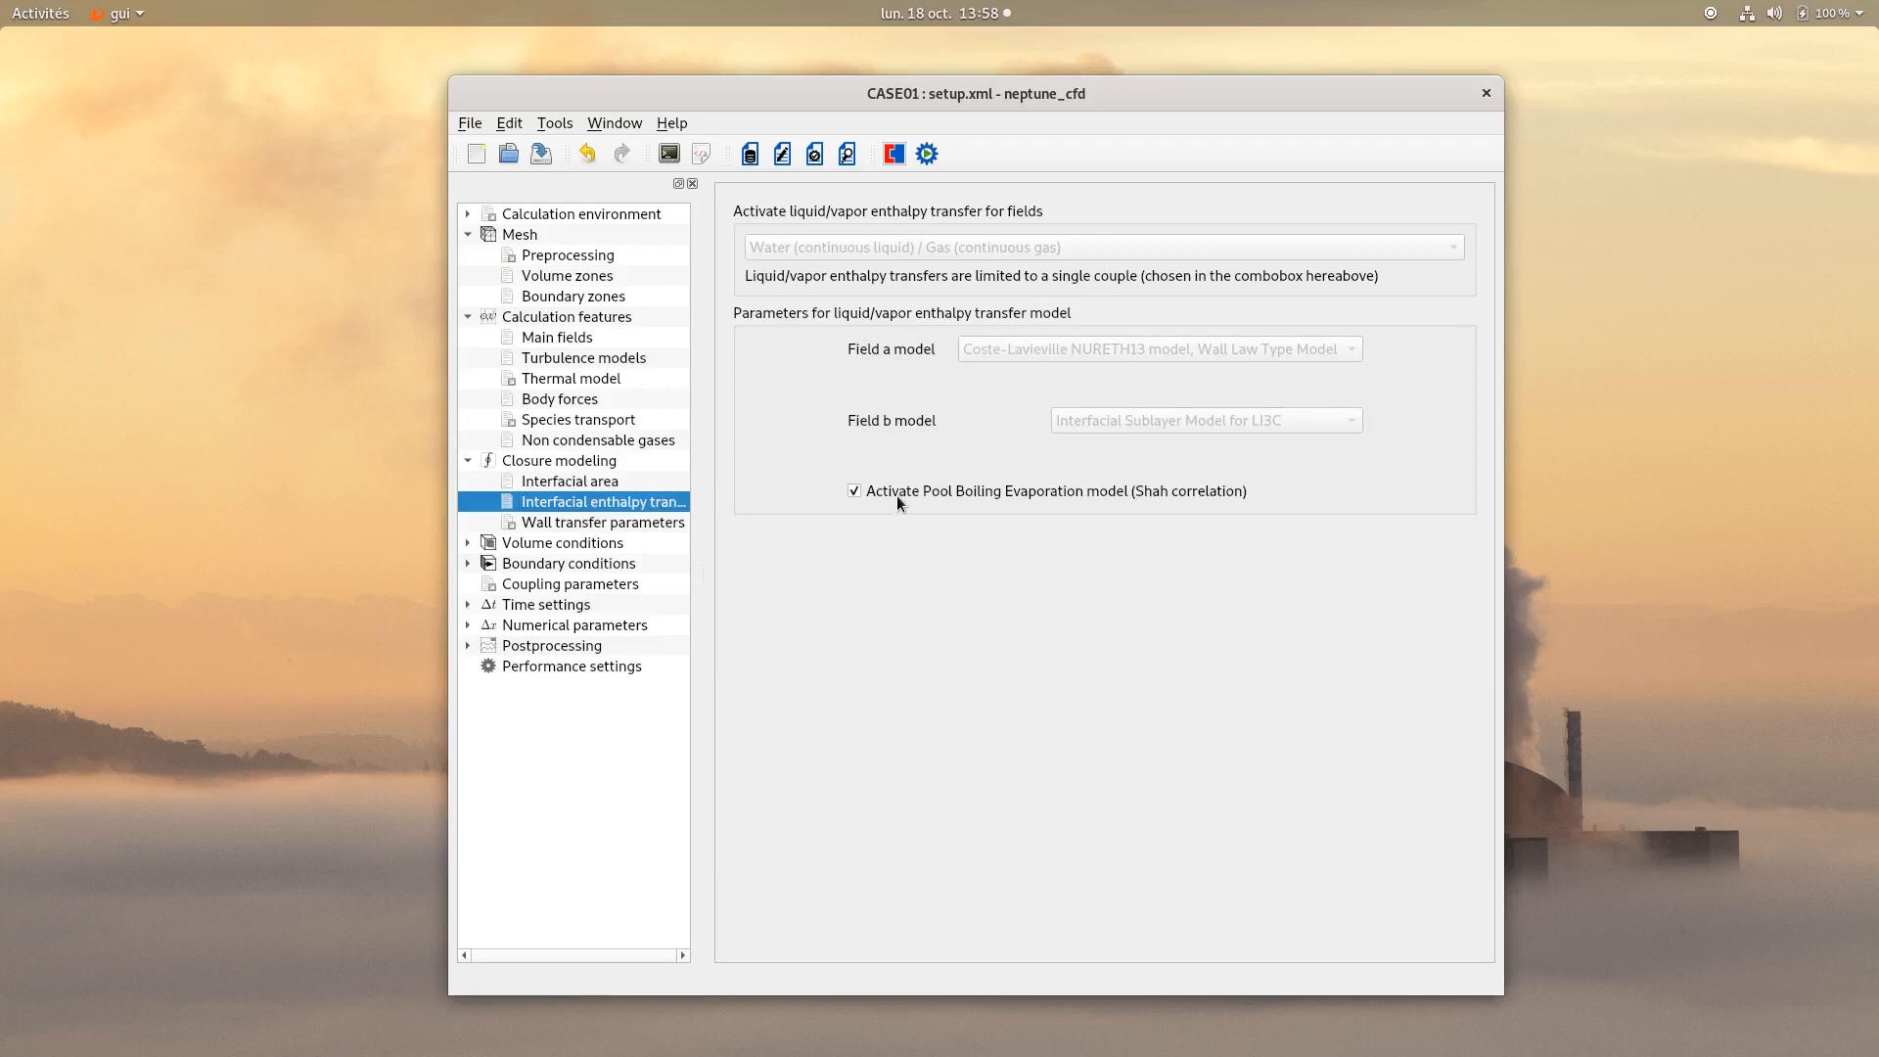
{"action": "left_click", "coordinate": [607, 524]}
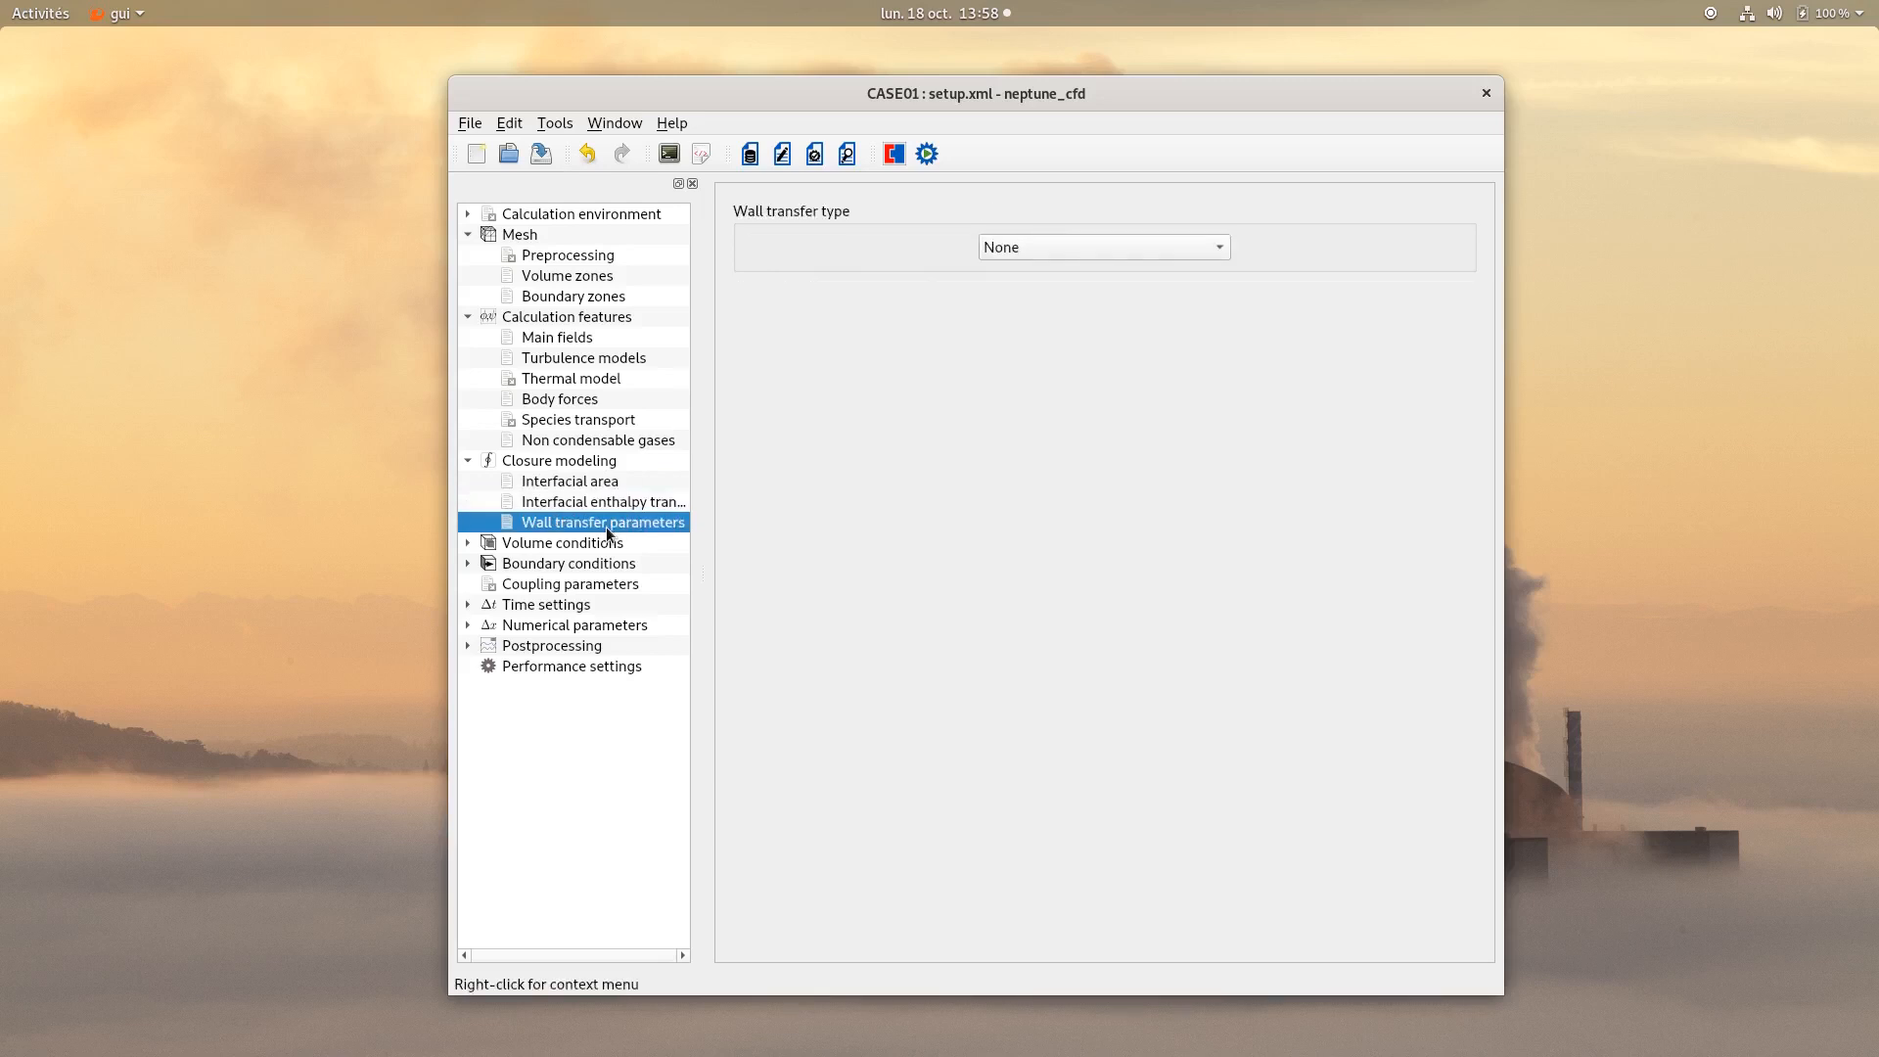
{"action": "left_click", "coordinate": [1085, 252]}
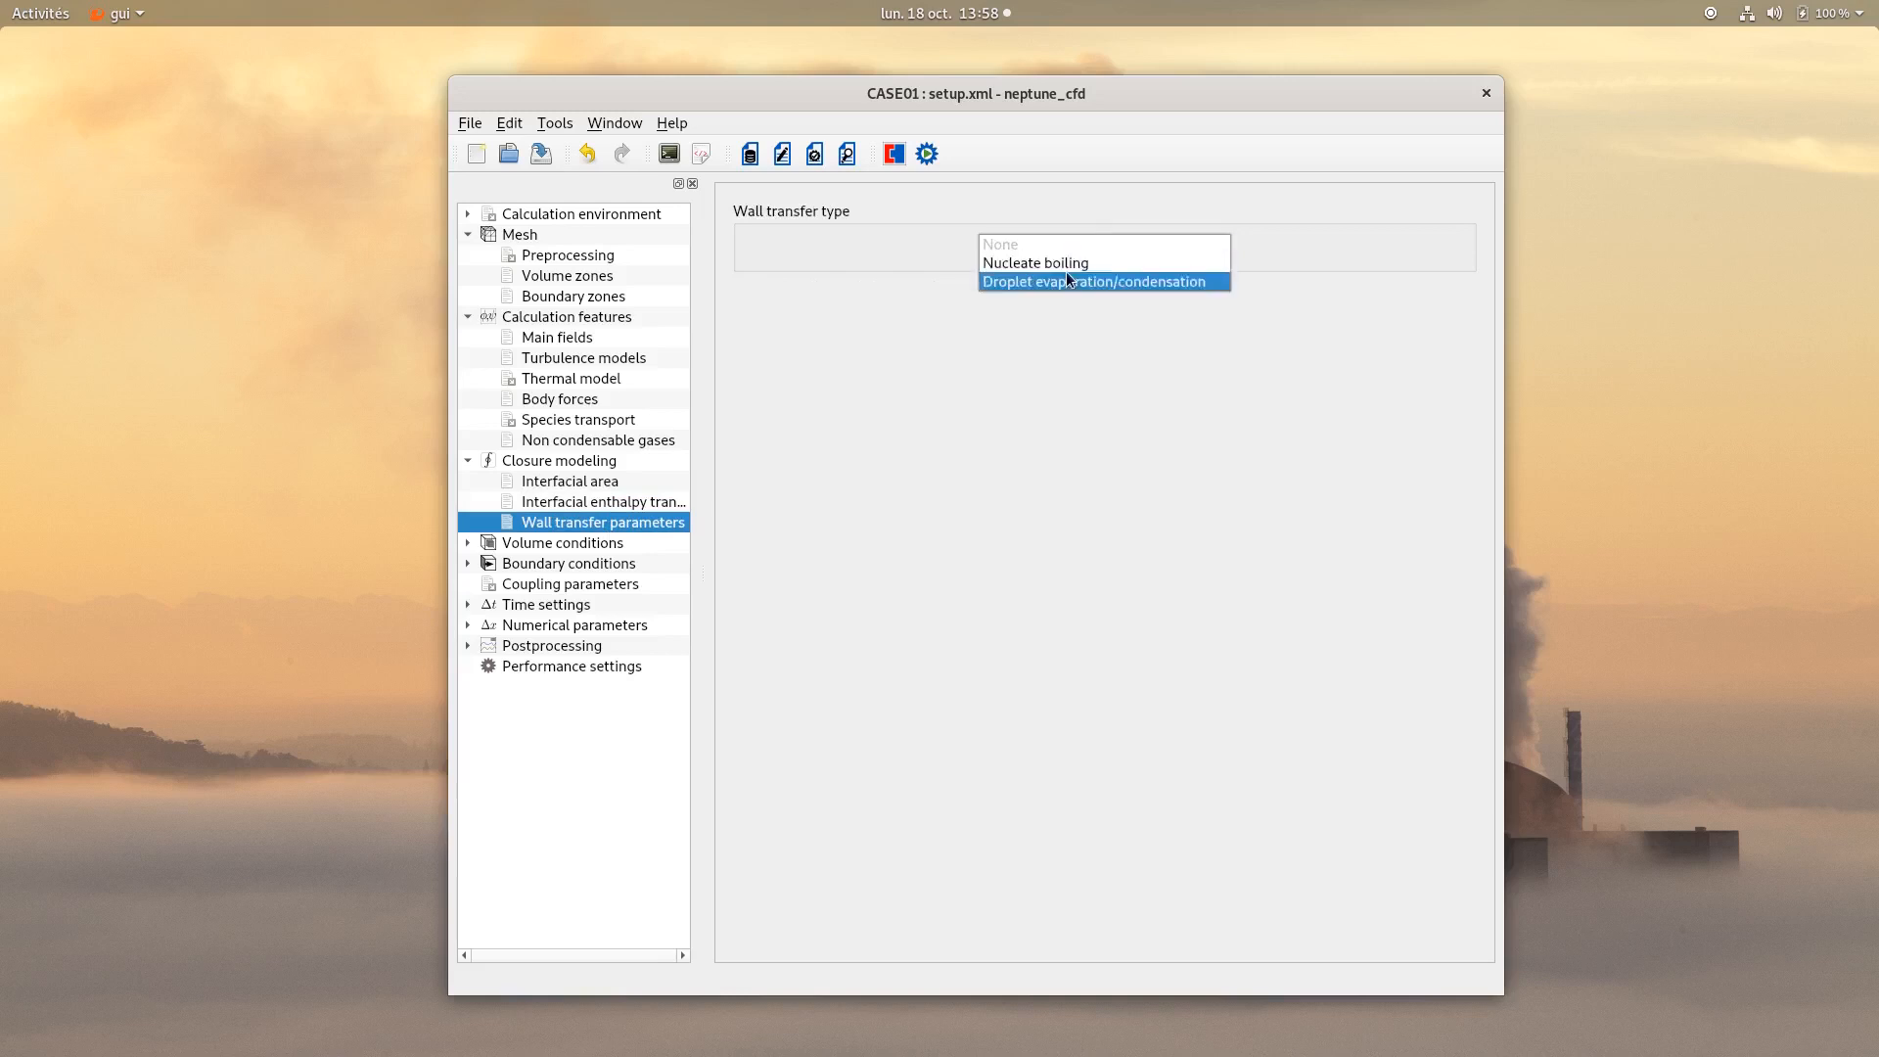
{"action": "left_click", "coordinate": [1062, 272]}
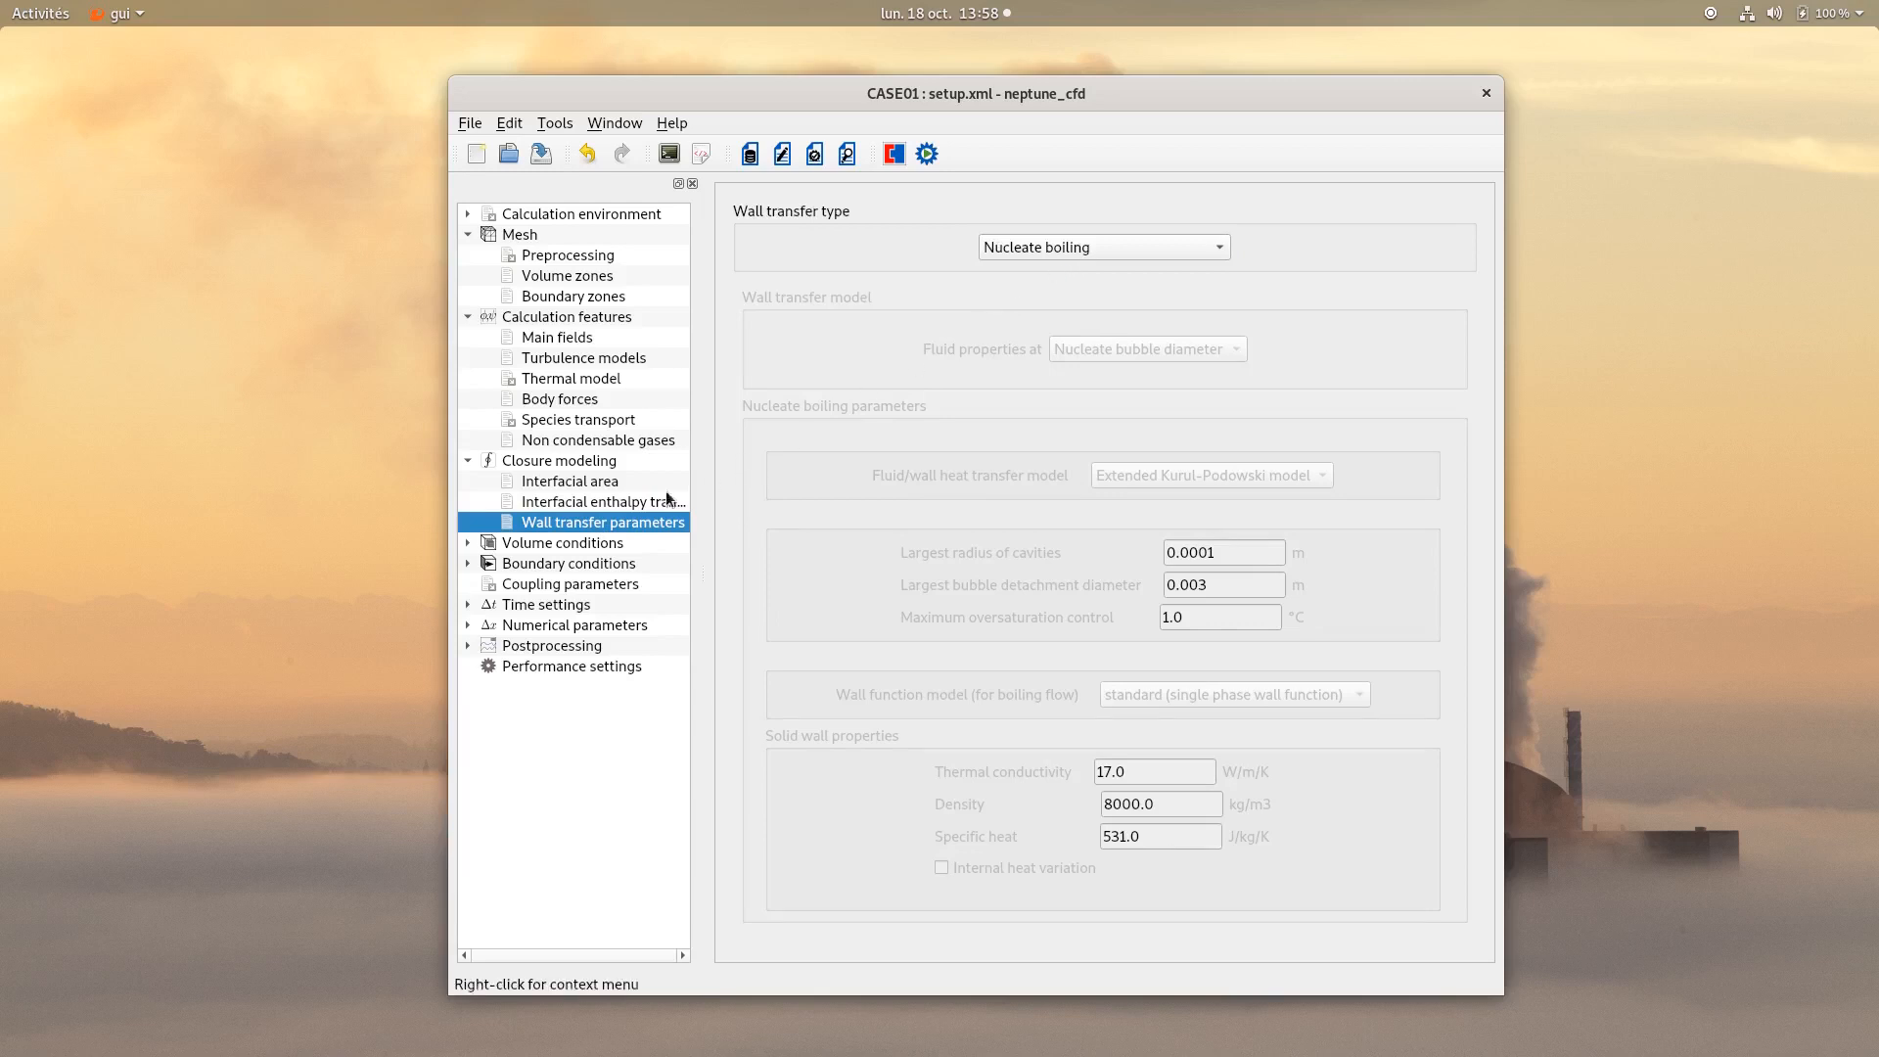
Enable initialization for all_cells, and porosity, head losses and thermal source term for AC in volume zone types.
{"action": "left_click", "coordinate": [564, 542]}
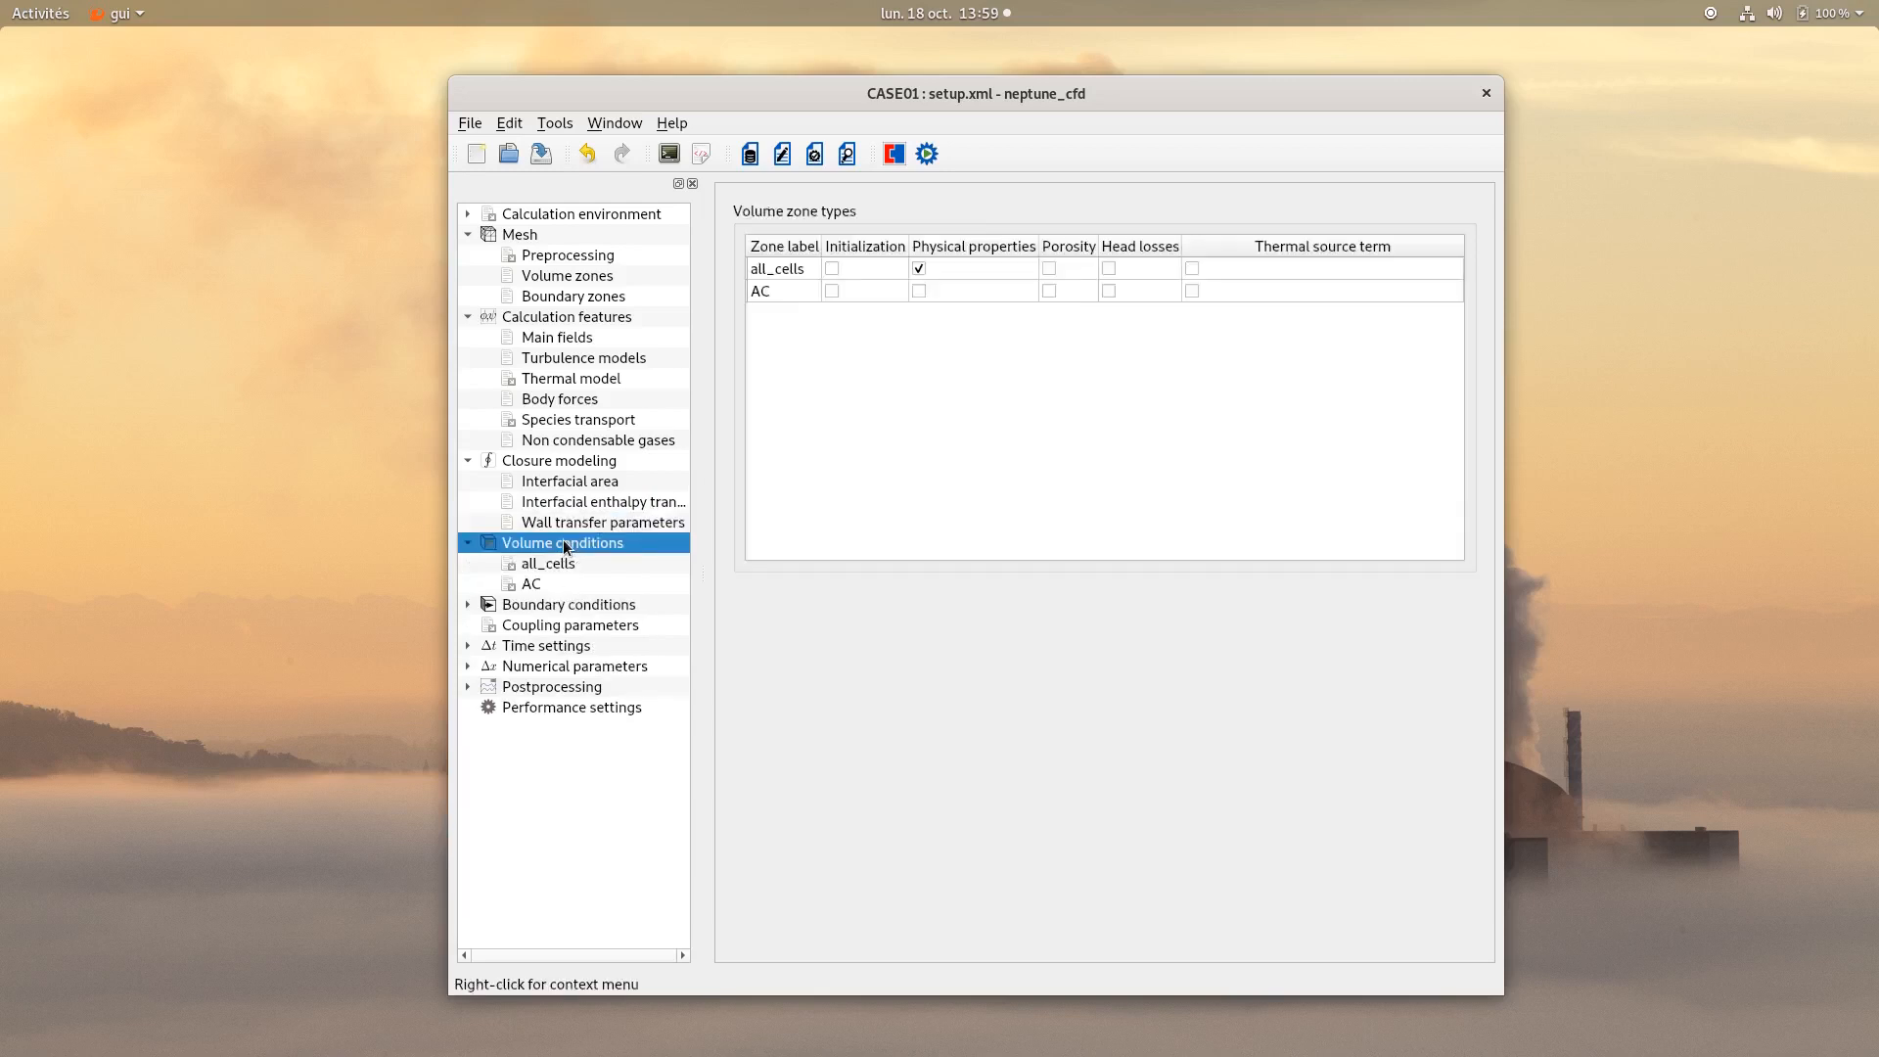
{"action": "left_click", "coordinate": [827, 275]}
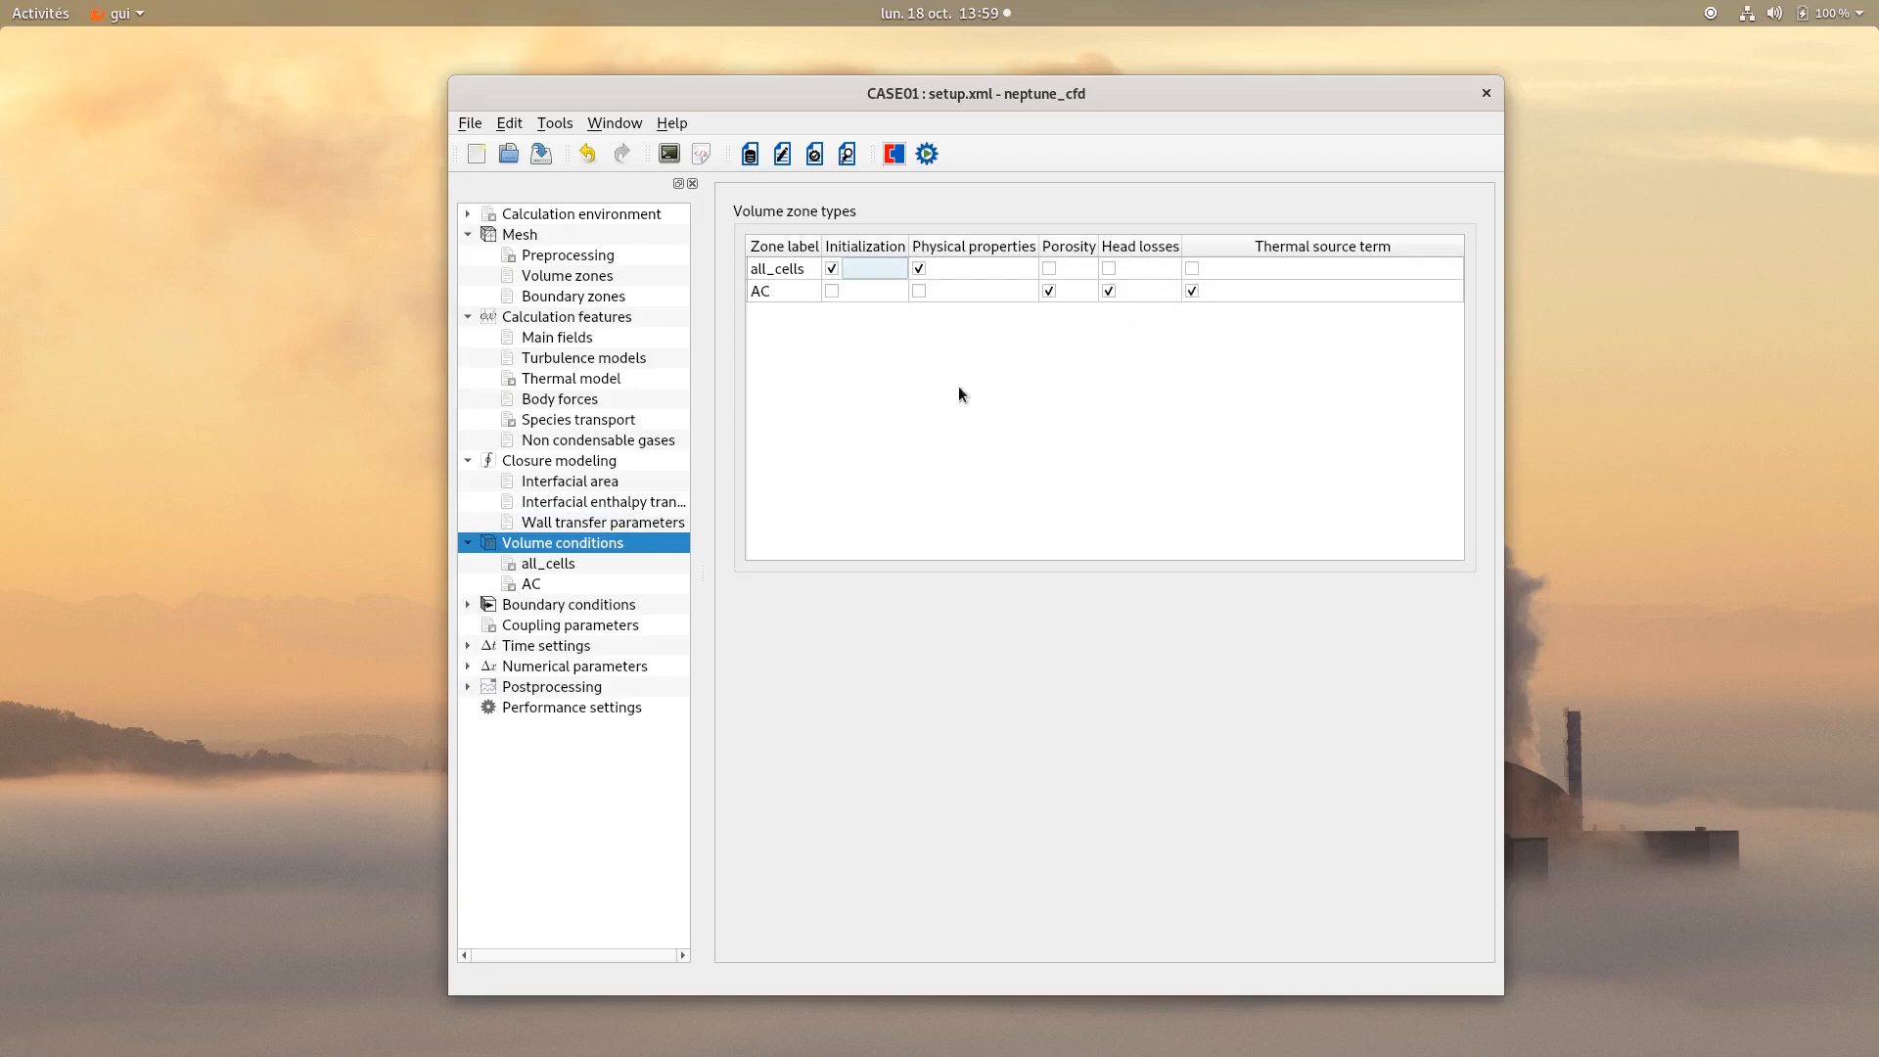
Initialize all_cells pressure hydrostatically: P0 = 101325., g = 9.81, rho = 997.0, pressure = P0 + rho * g * (0.8 - y) where y<=0.8, else P0.
{"action": "left_click", "coordinate": [542, 566]}
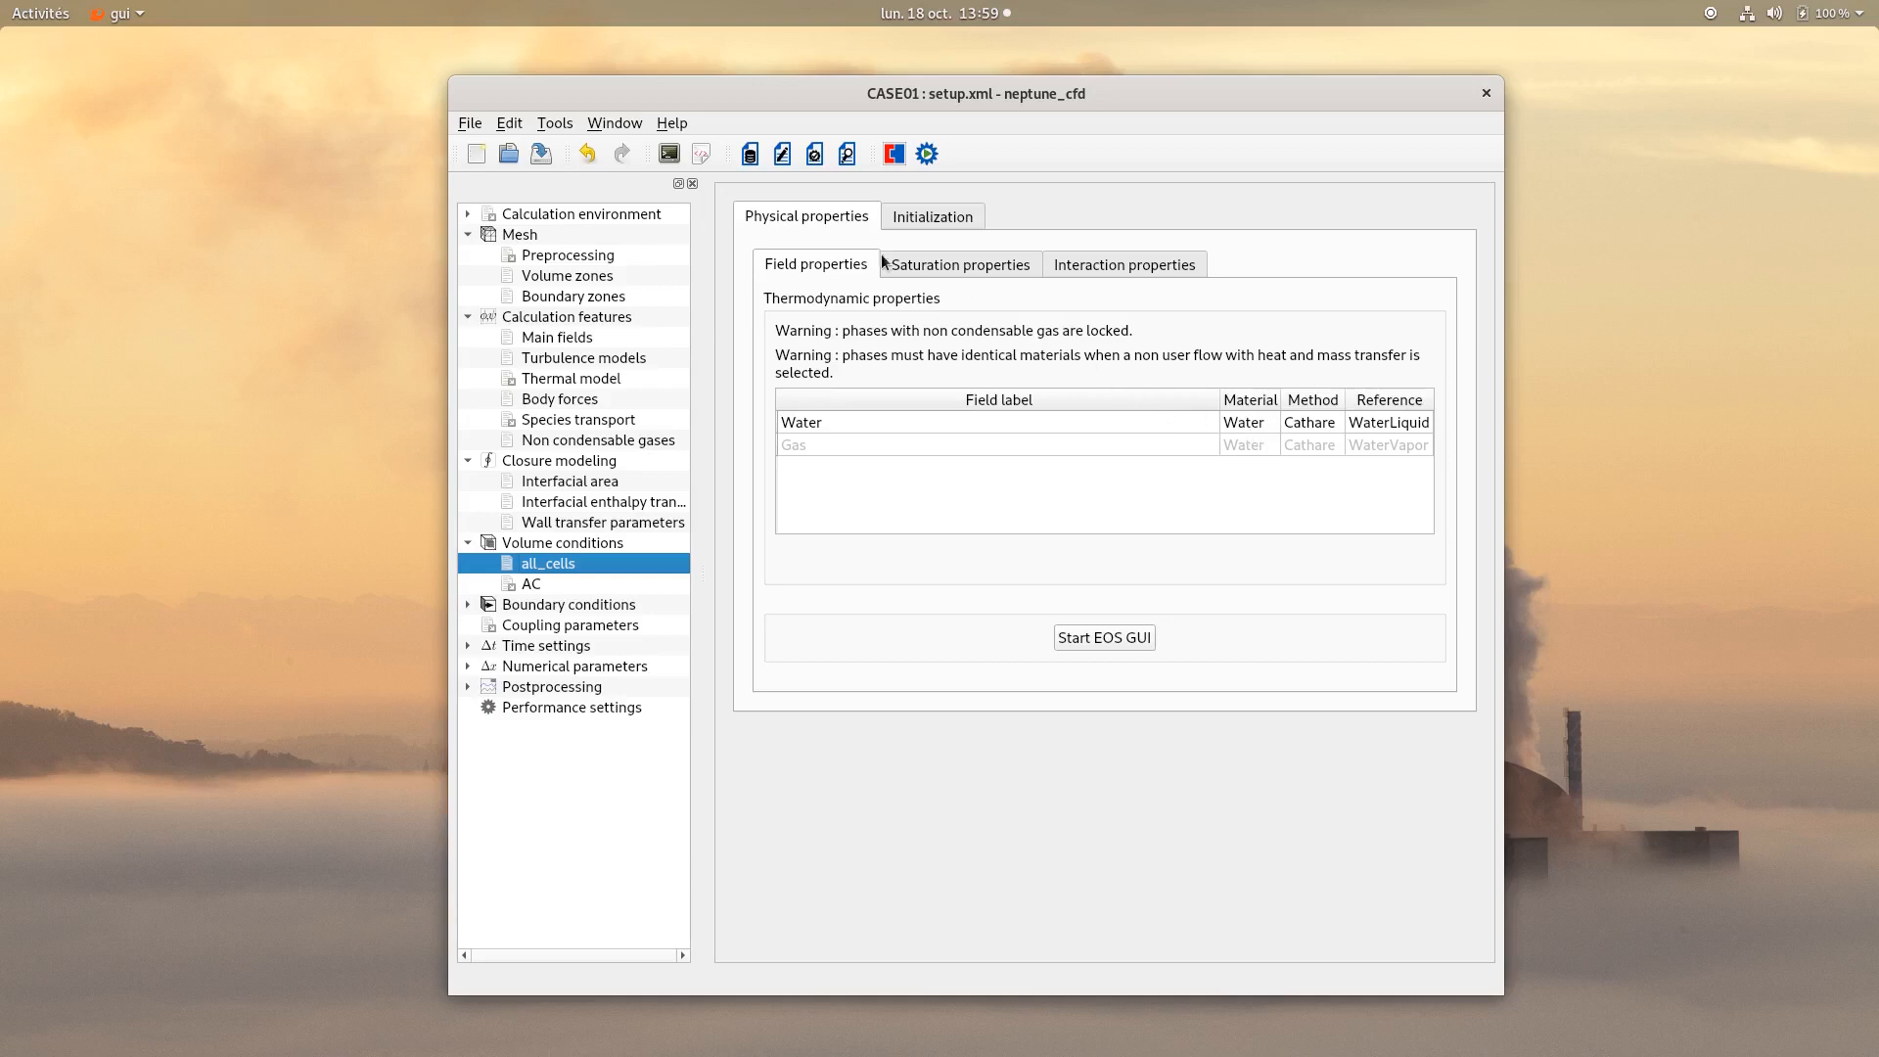
{"action": "left_click", "coordinate": [917, 219]}
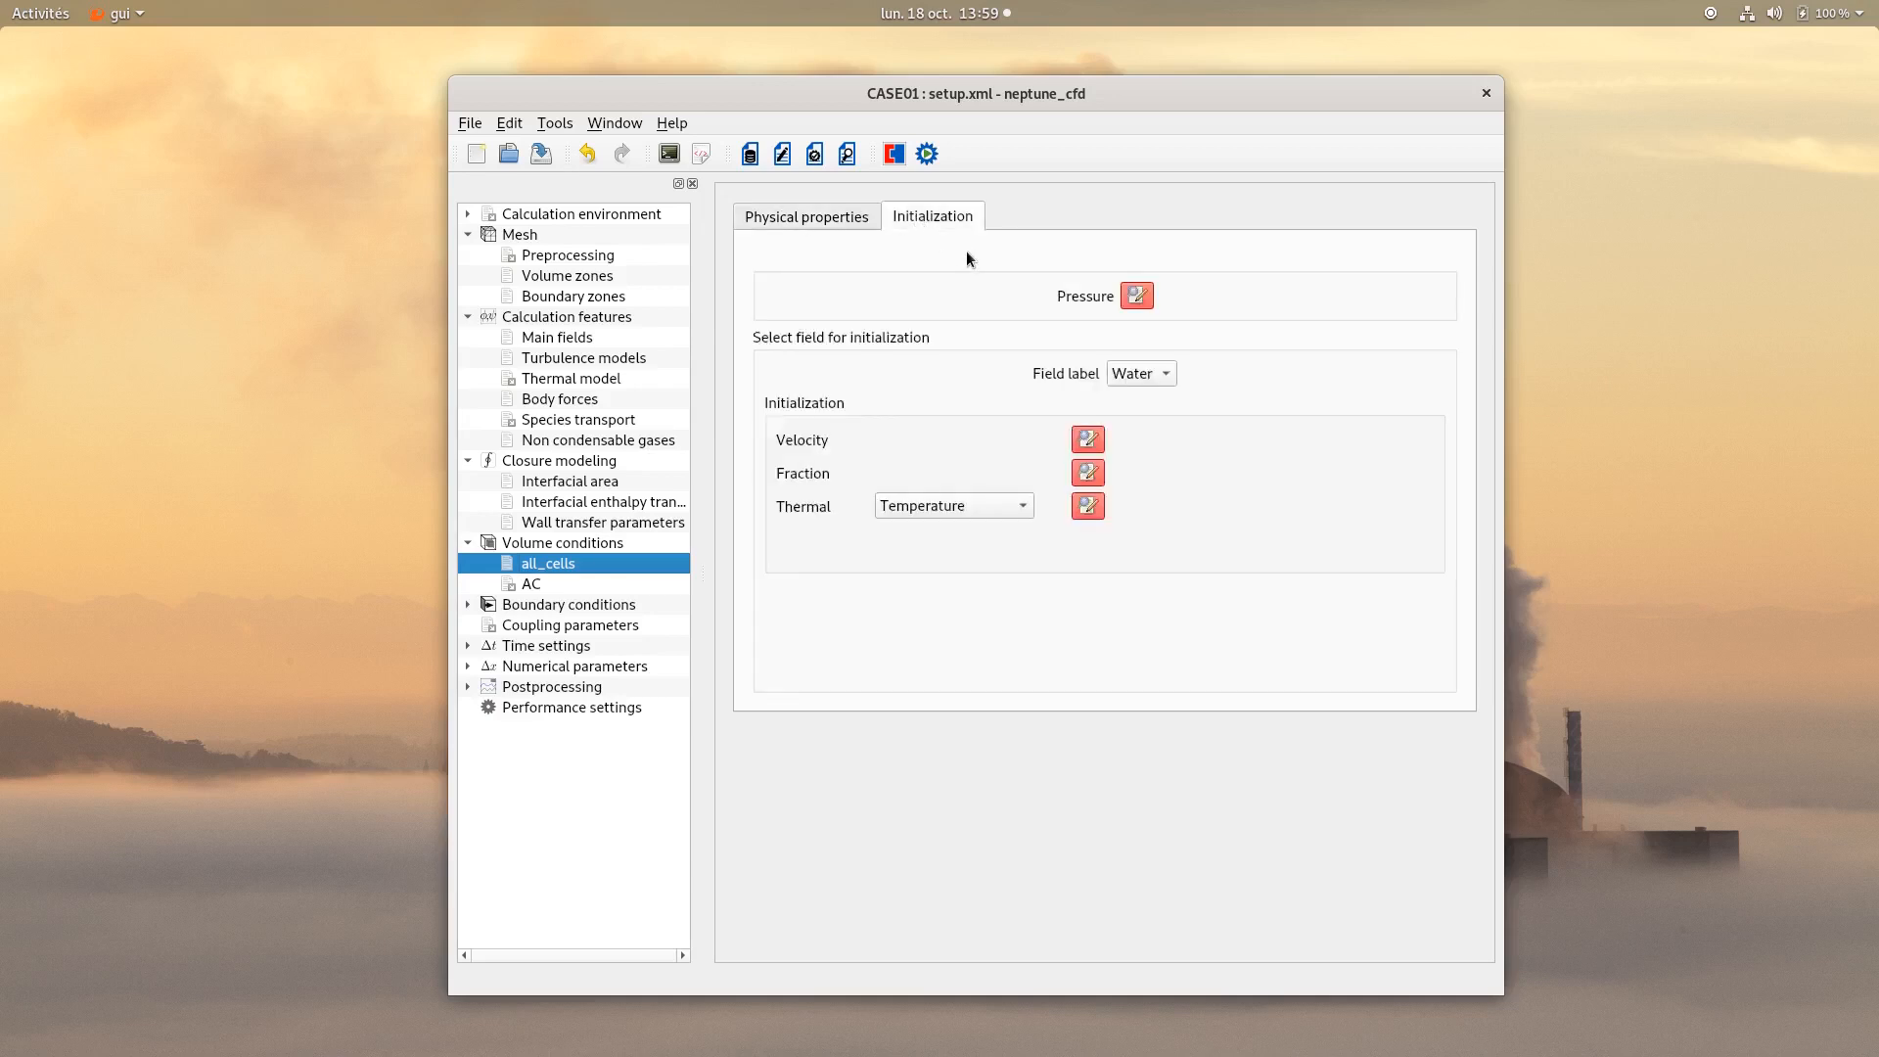
{"action": "left_click", "coordinate": [1137, 298]}
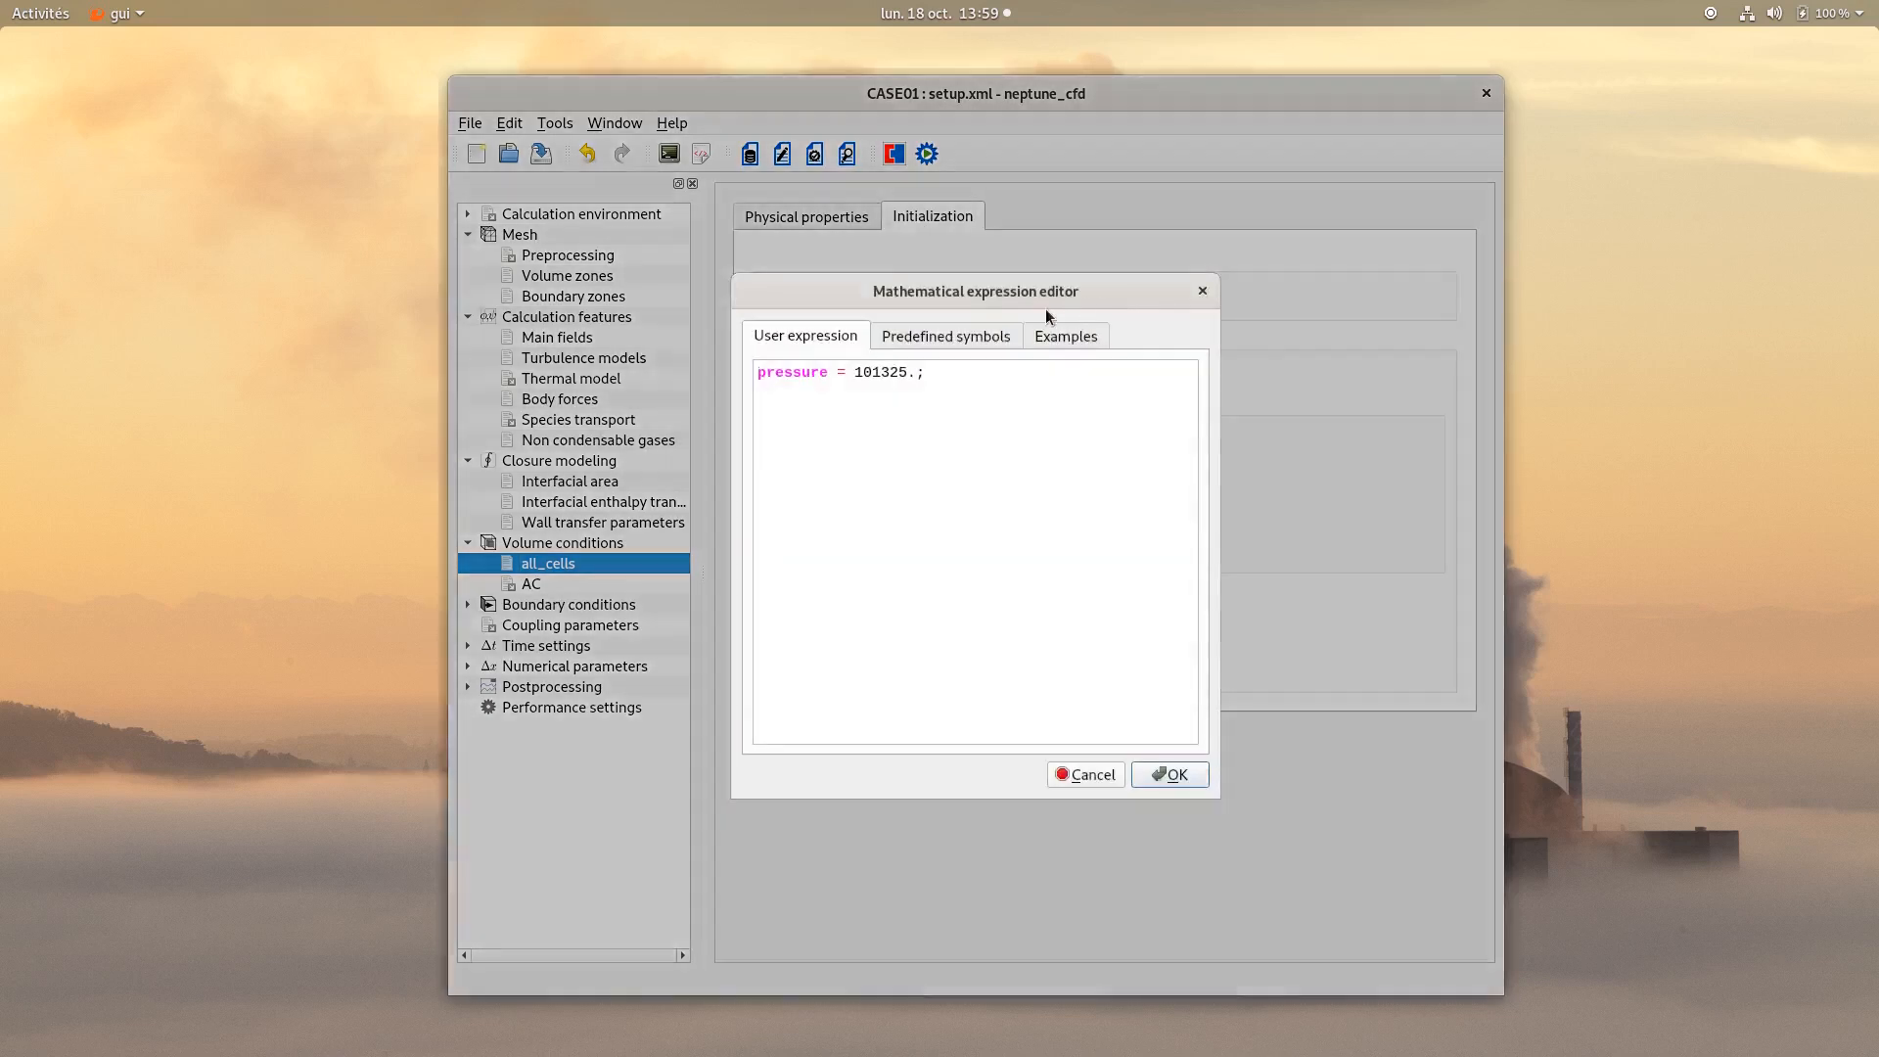
{"action": "double_click", "coordinate": [795, 373]}
{"action": "type", "text": "P0"}
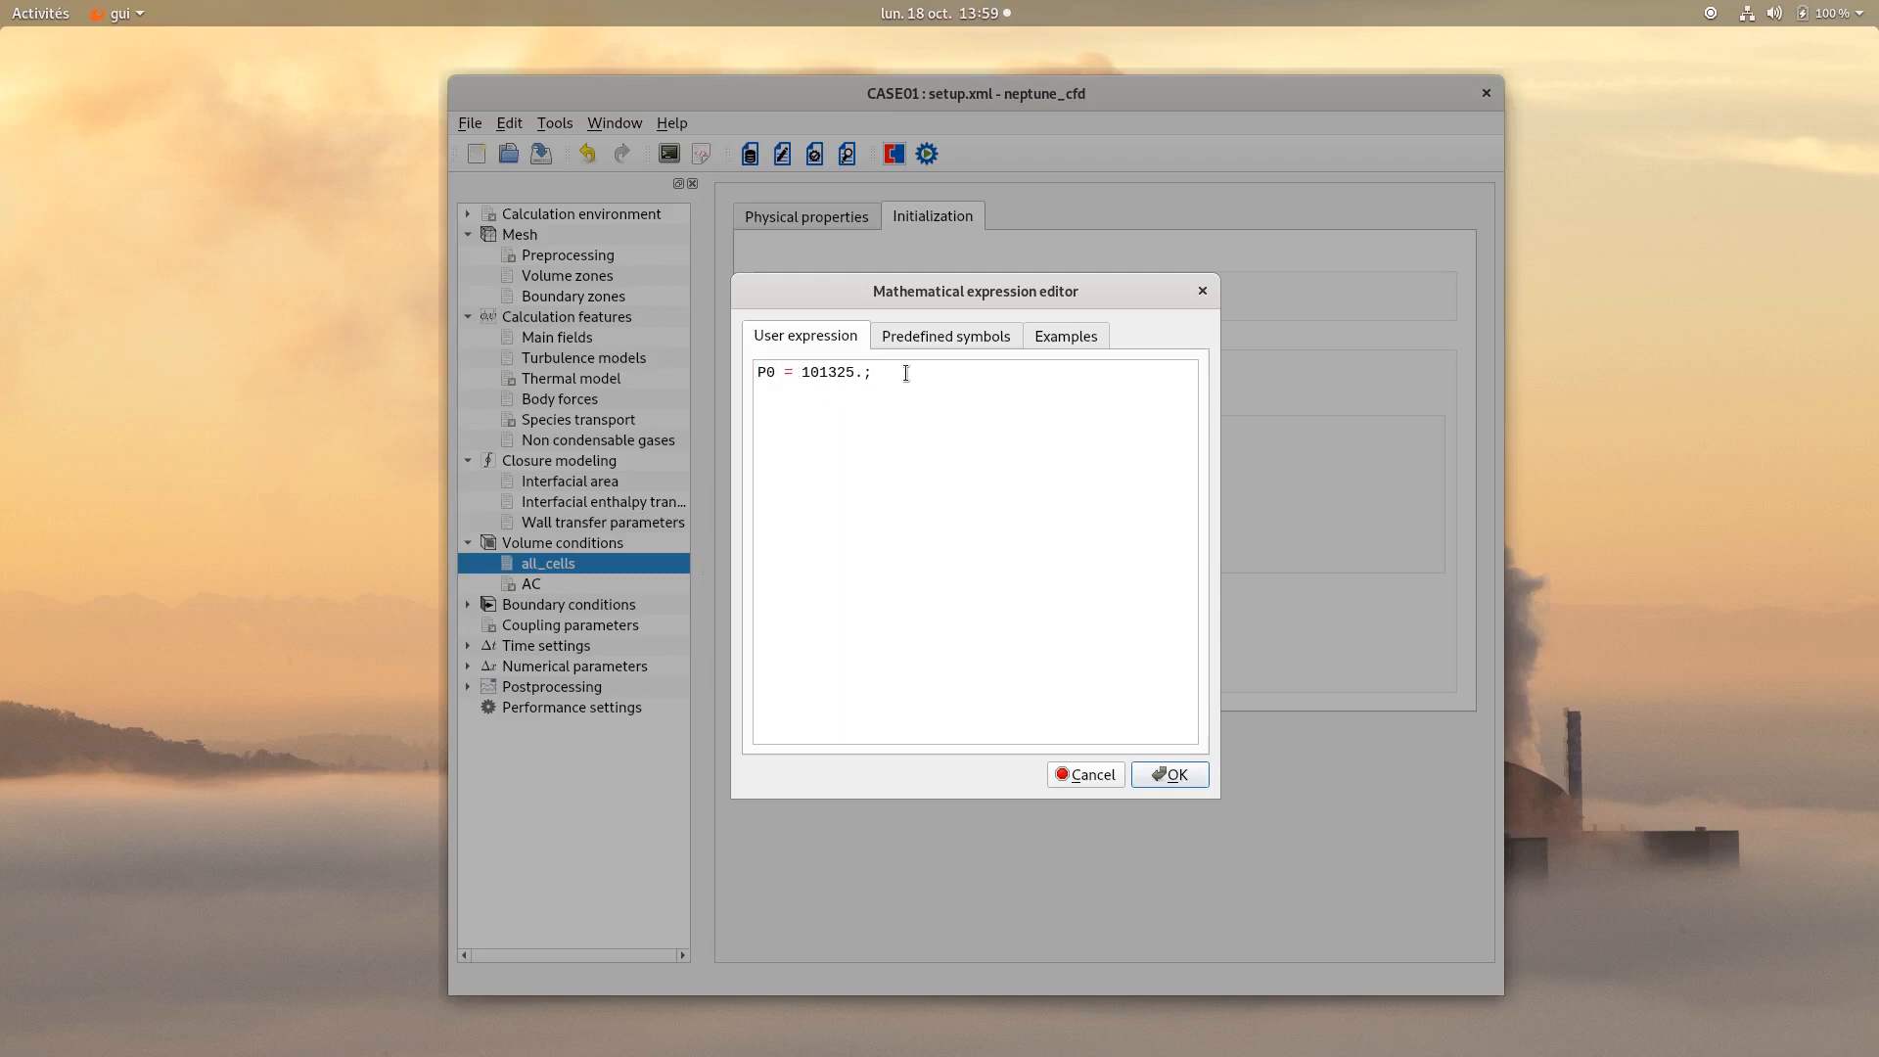
{"action": "key", "text": "Return"}
{"action": "type", "text": "g = 9.81;"}
{"action": "key", "text": "Return"}
{"action": "type", "text": "rho ="}
{"action": "type", "text": " 997.0;  "}
{"action": "type", "text": "if"}
{"action": "type", "text": " (y"}
{"action": "type", "text": "<=0.8"}
{"action": "type", "text": ") \t"}
{"action": "type", "text": "press"}
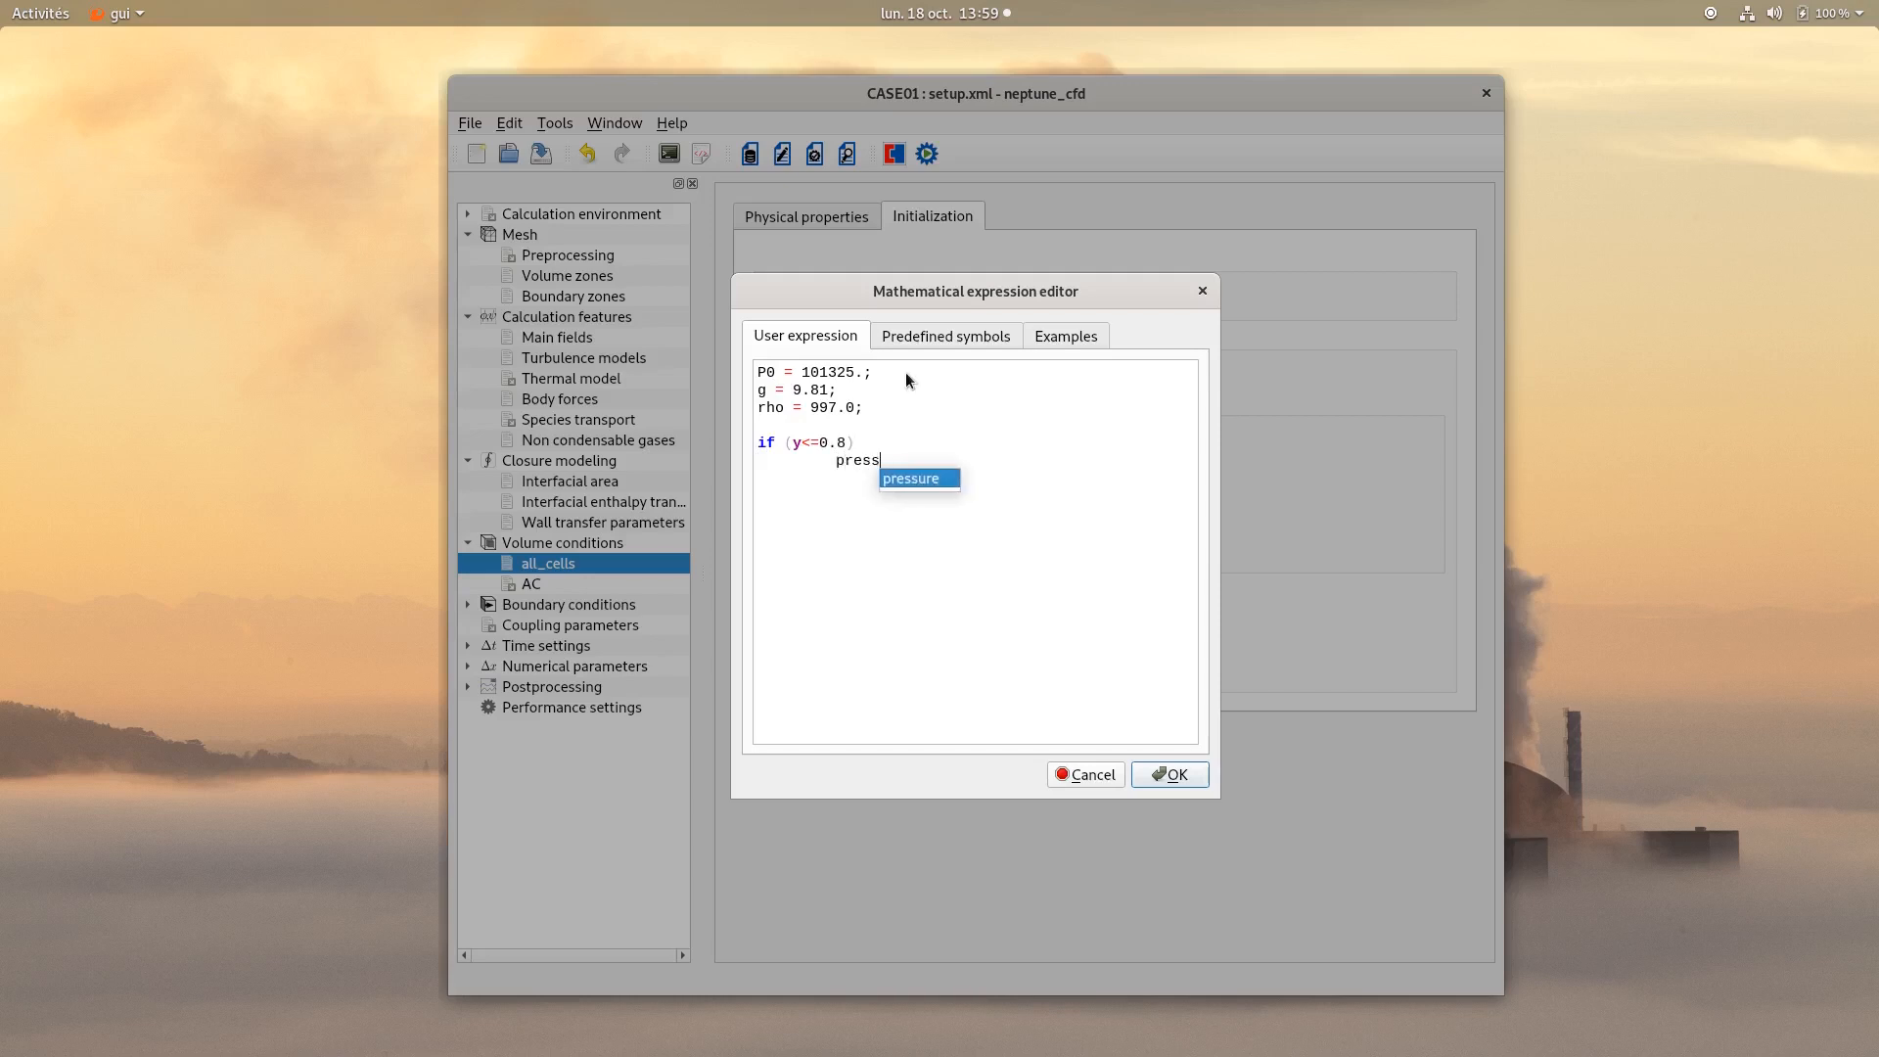
{"action": "type", "text": "ure = P0 + rho"}
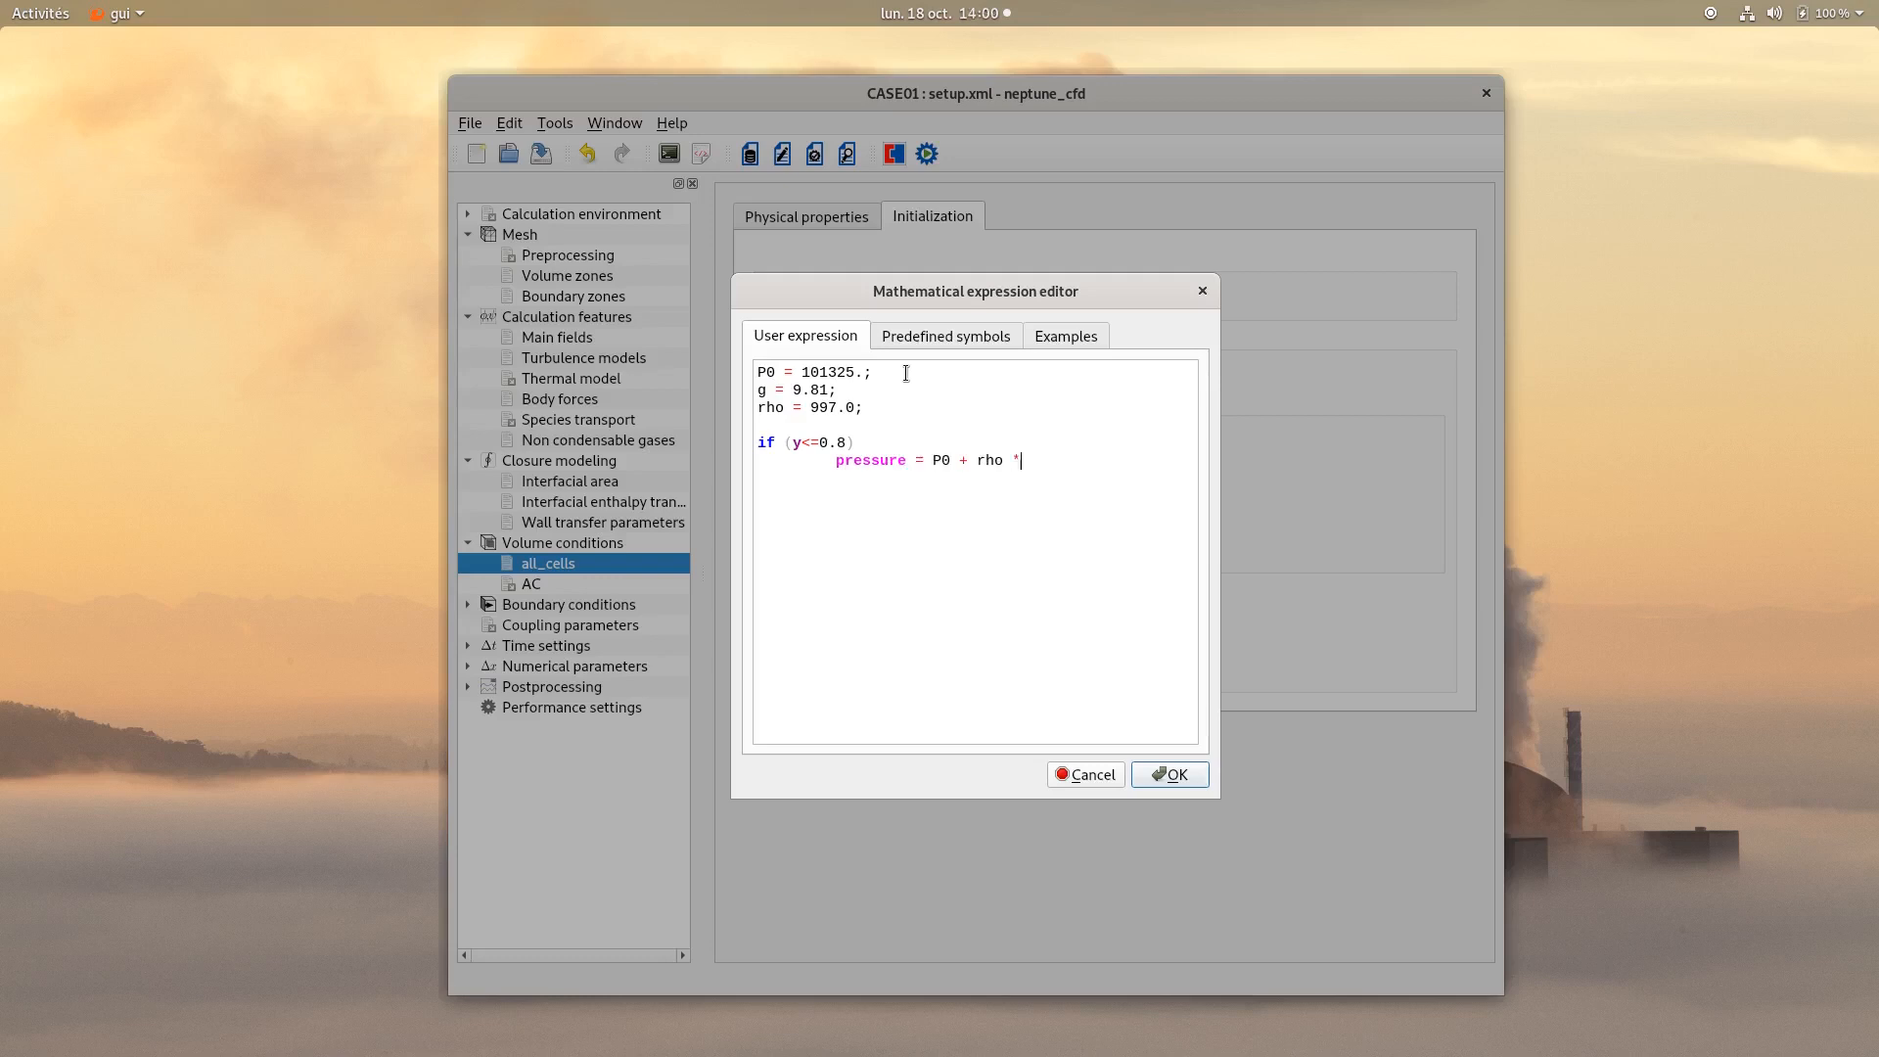
{"action": "type", "text": " * g * (0.8 - y);"}
{"action": "key", "text": "Return"}
{"action": "type", "text": "else         pres"}
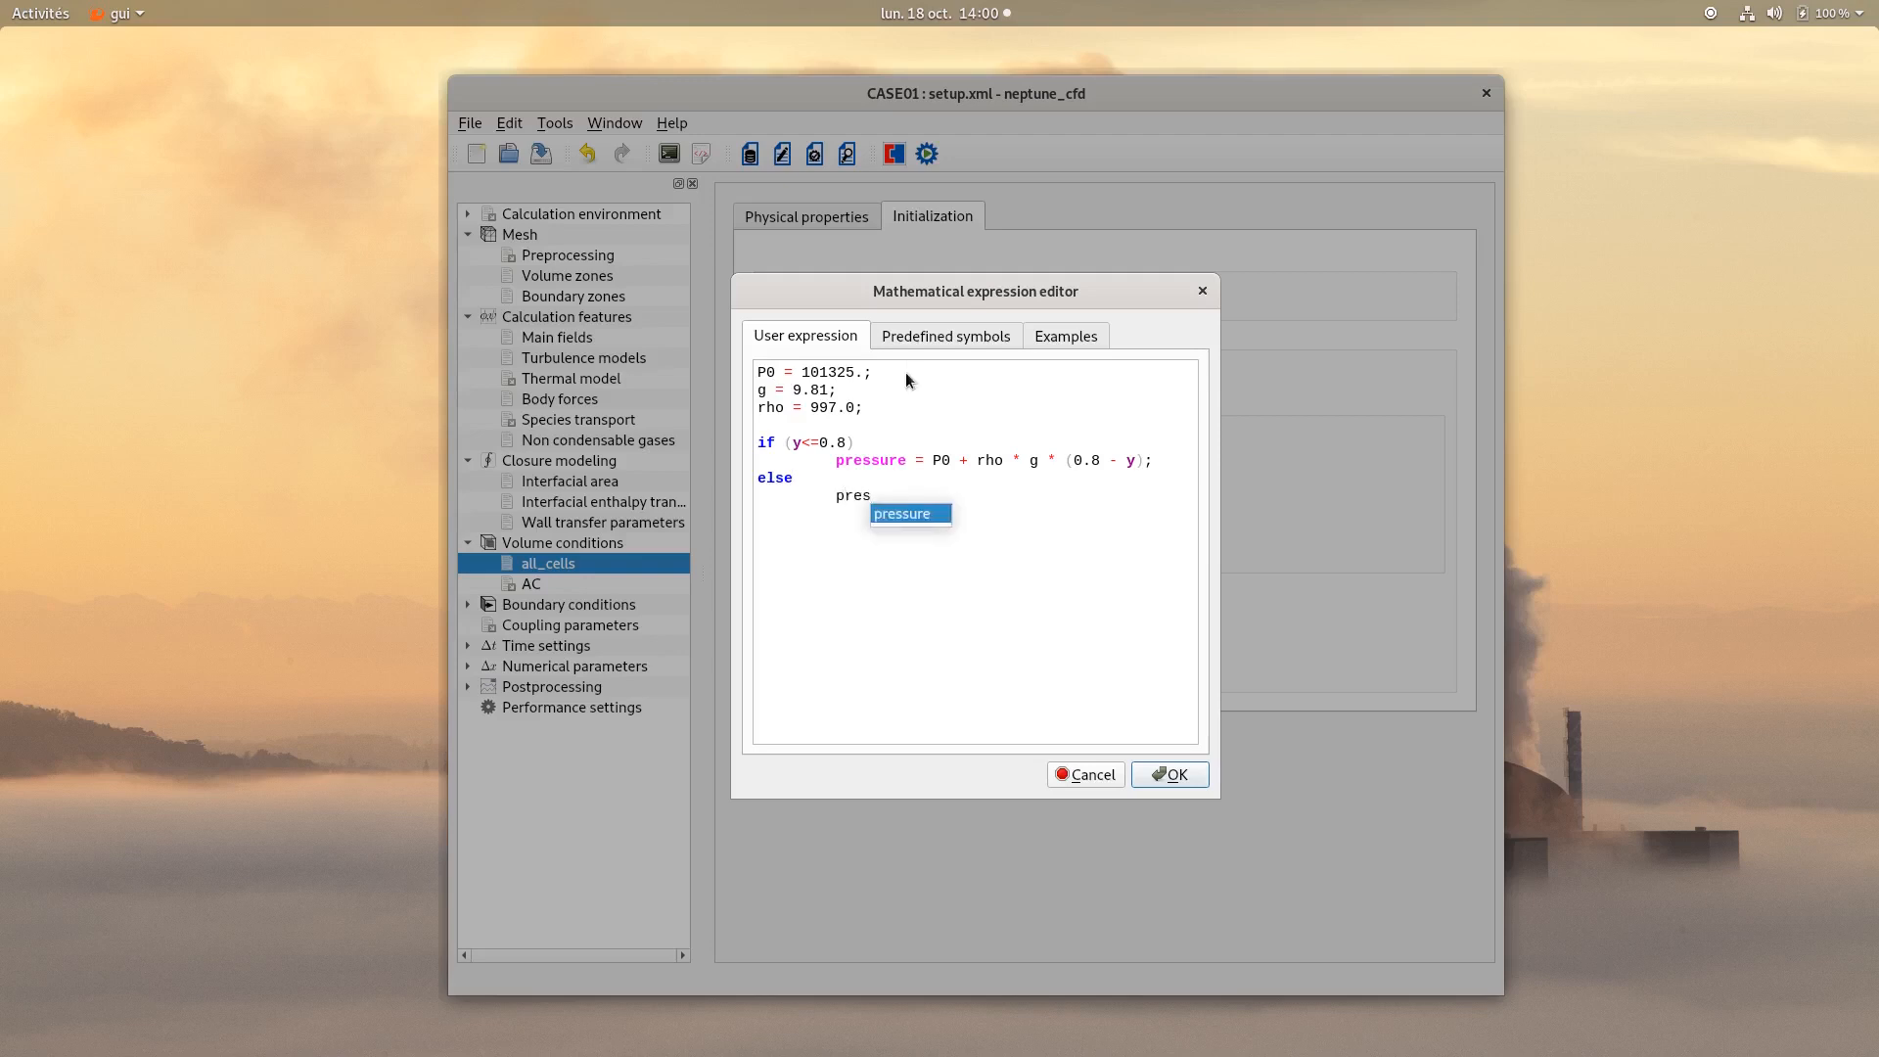
{"action": "type", "text": "sure = P"}
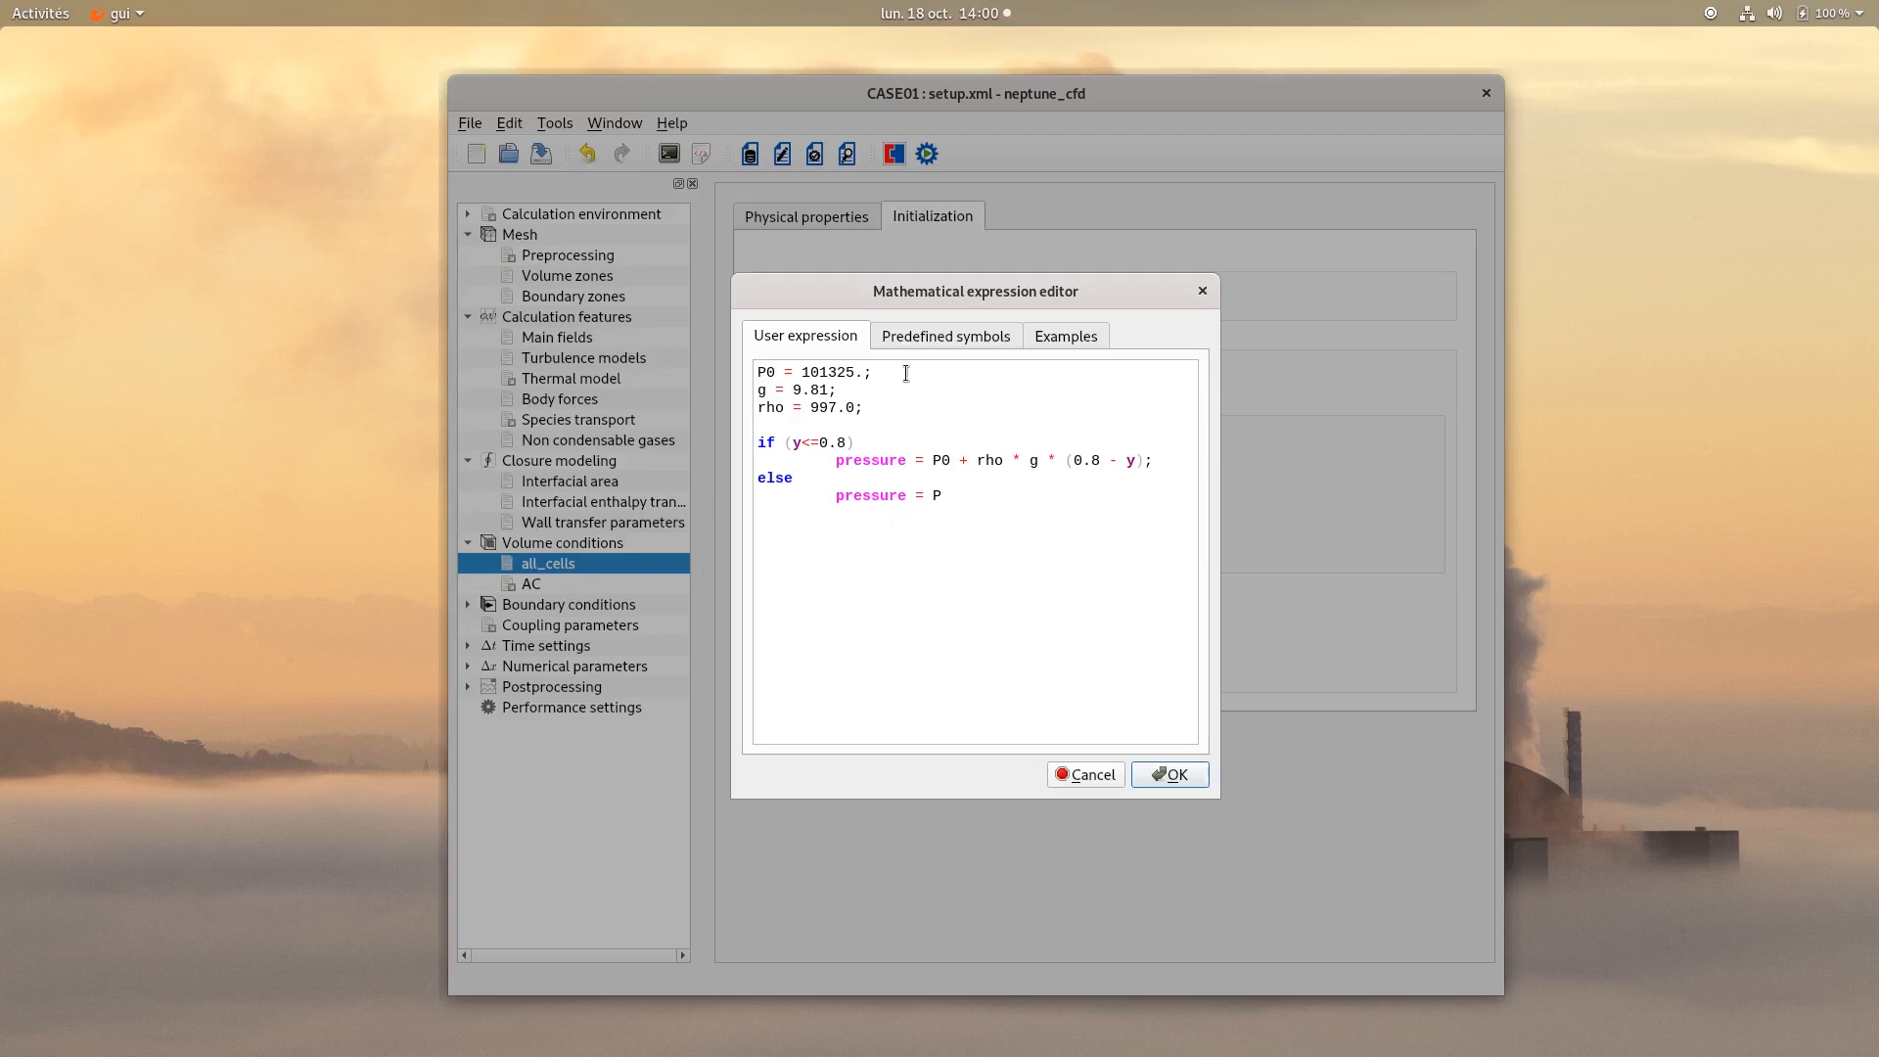
{"action": "type", "text": "0;"}
{"action": "left_click", "coordinate": [1177, 775]}
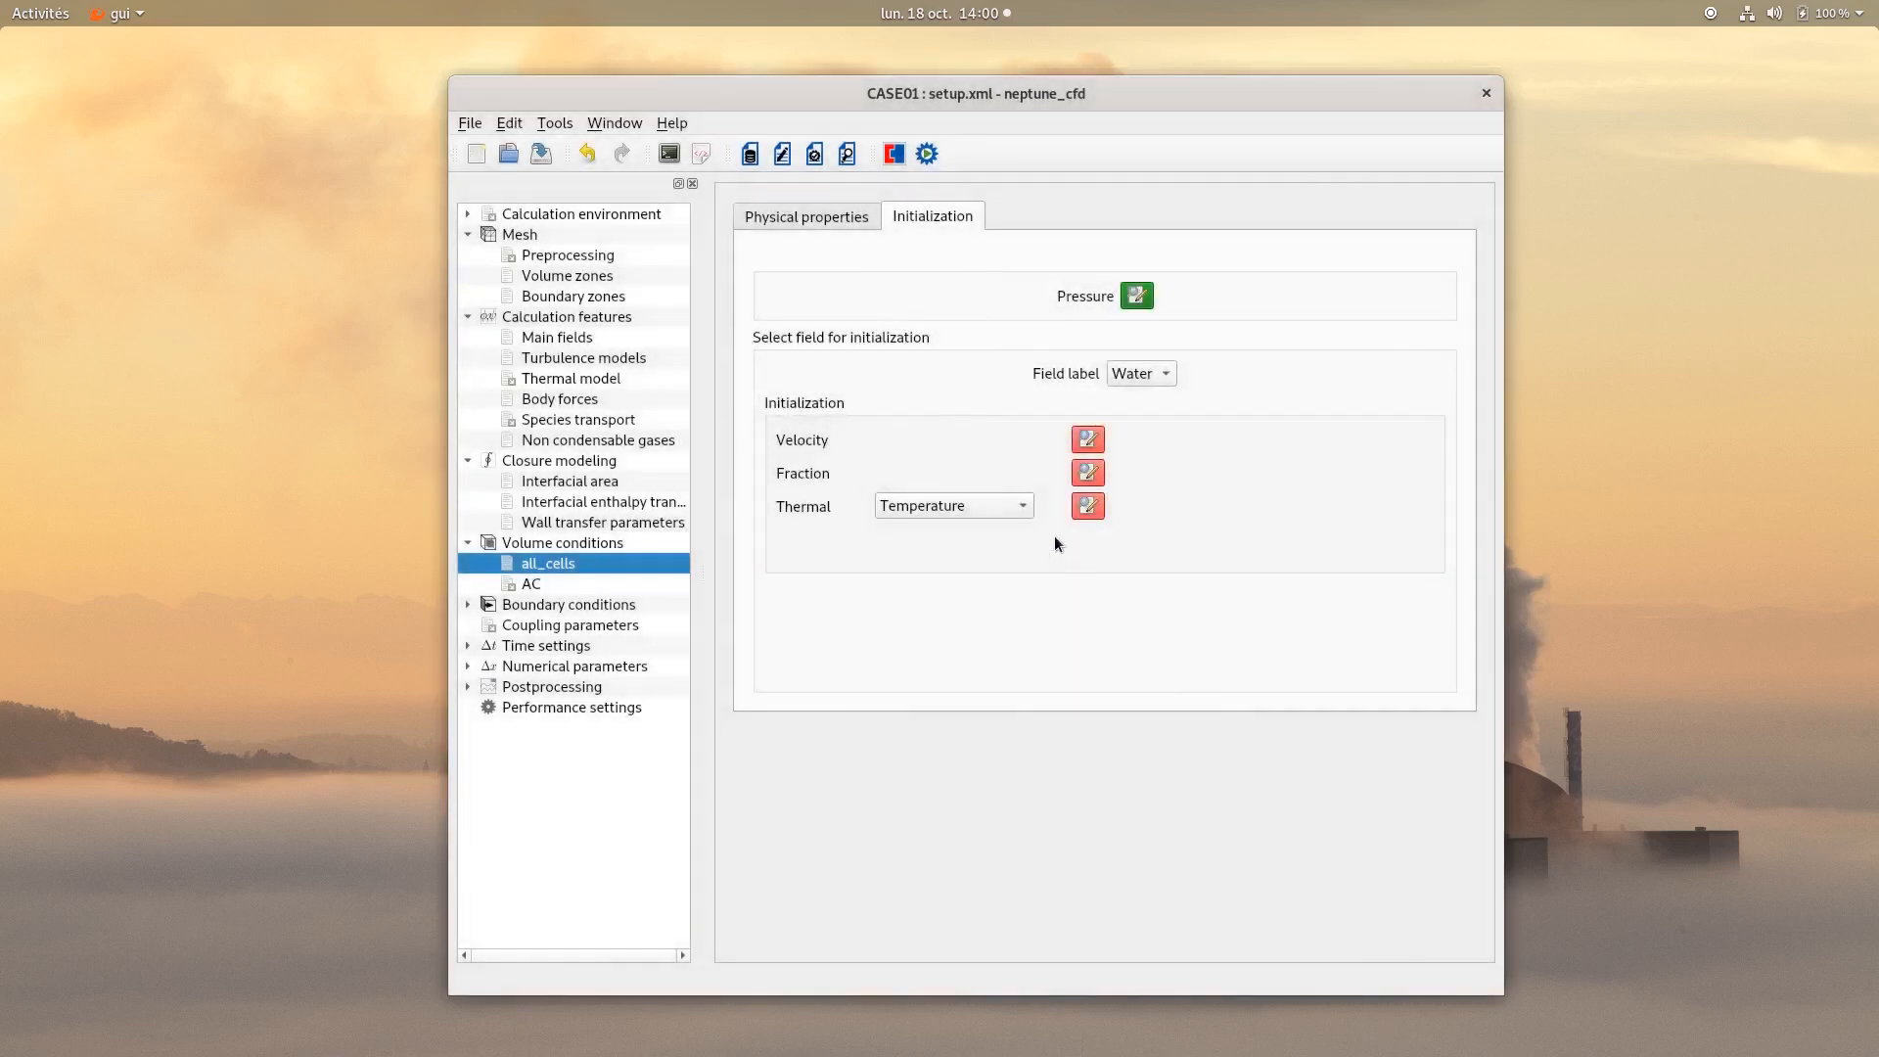
Keep the Water field's zero velocity and set its volume fraction vol_f to 1. where y <= 0.8, else 0.
{"action": "left_click", "coordinate": [1085, 443]}
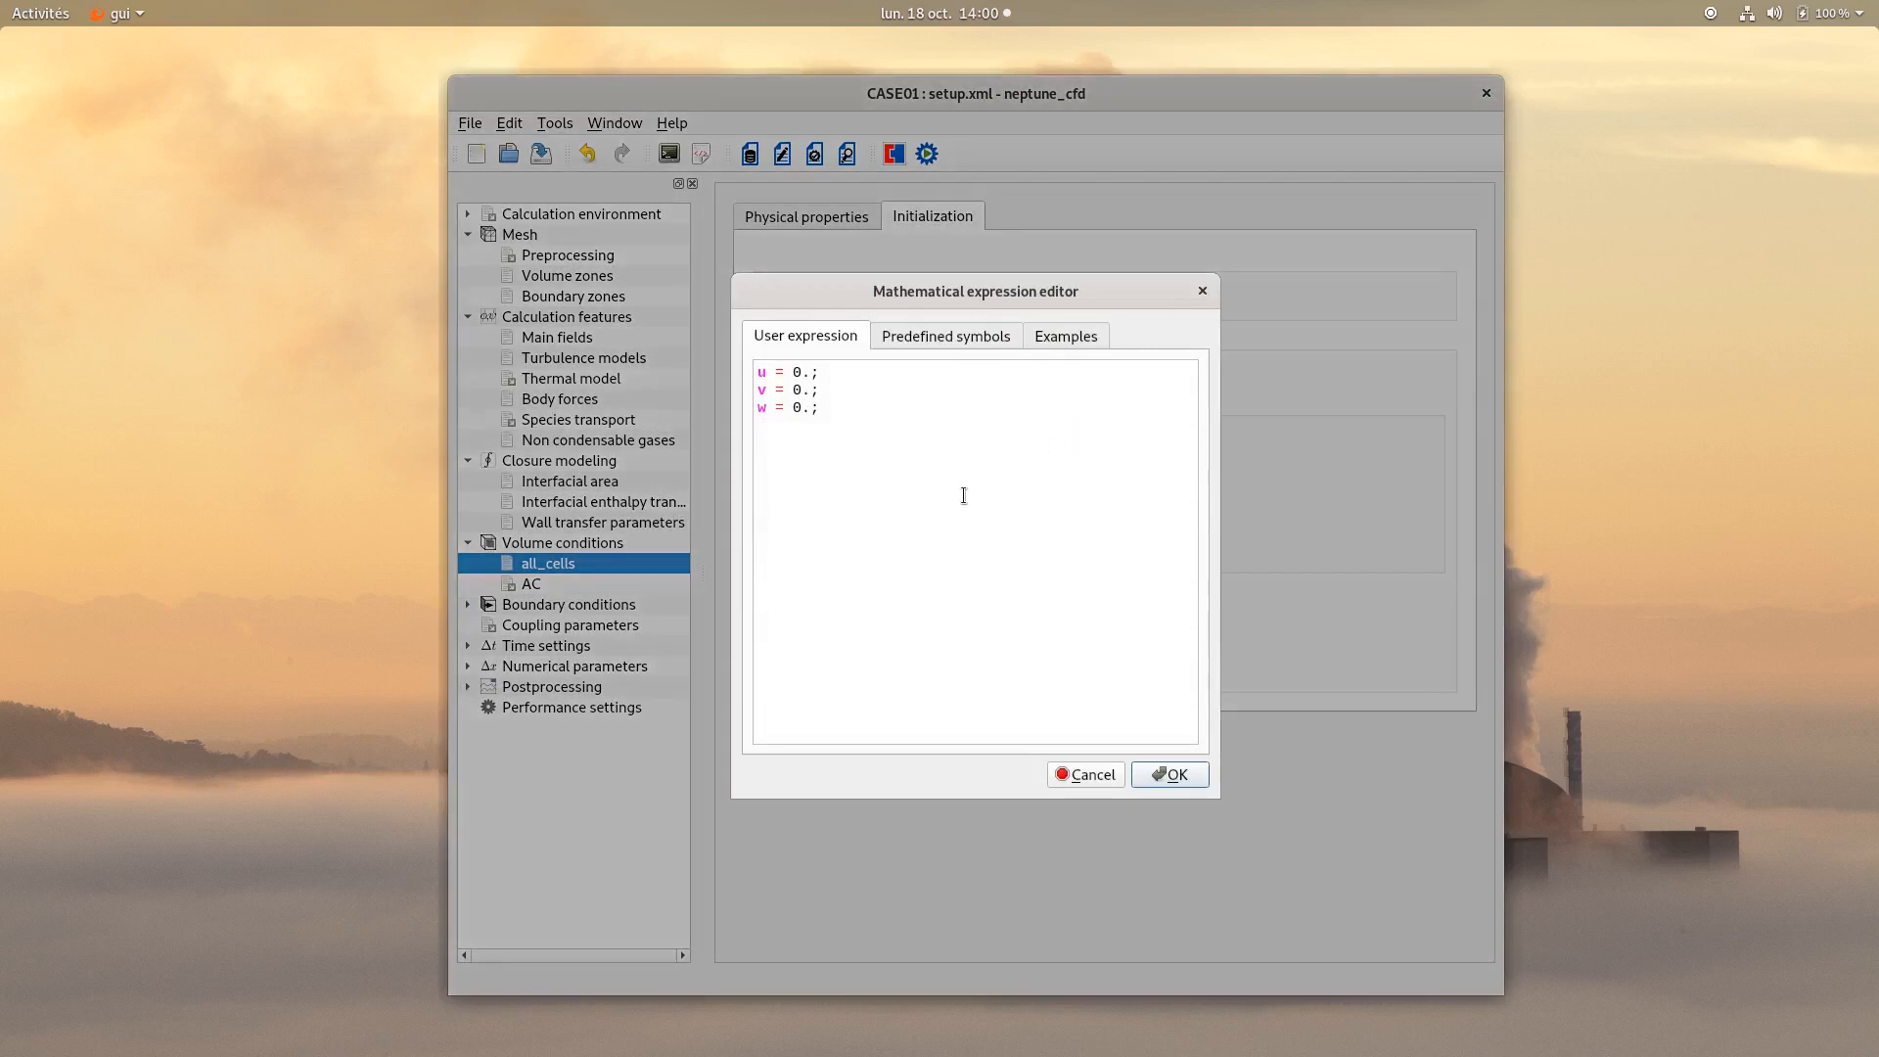
{"action": "left_click", "coordinate": [1175, 777]}
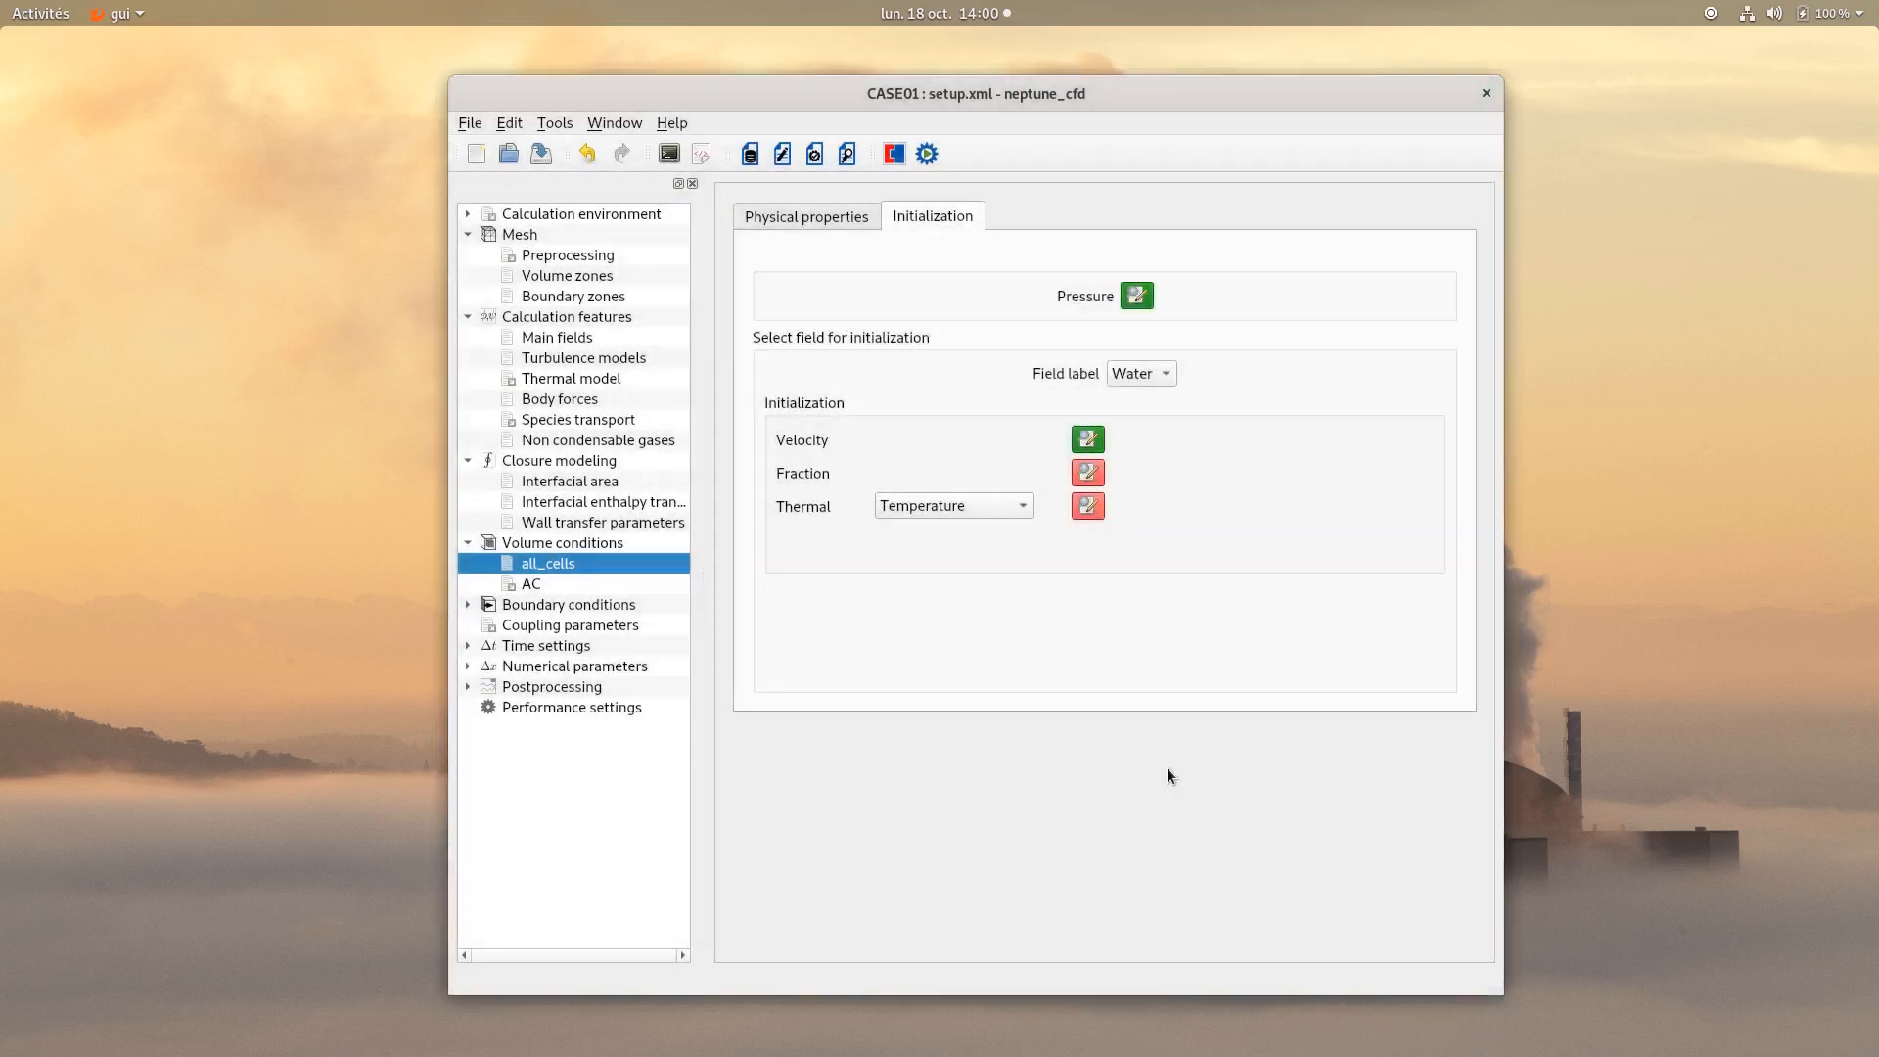
{"action": "left_click", "coordinate": [1089, 474]}
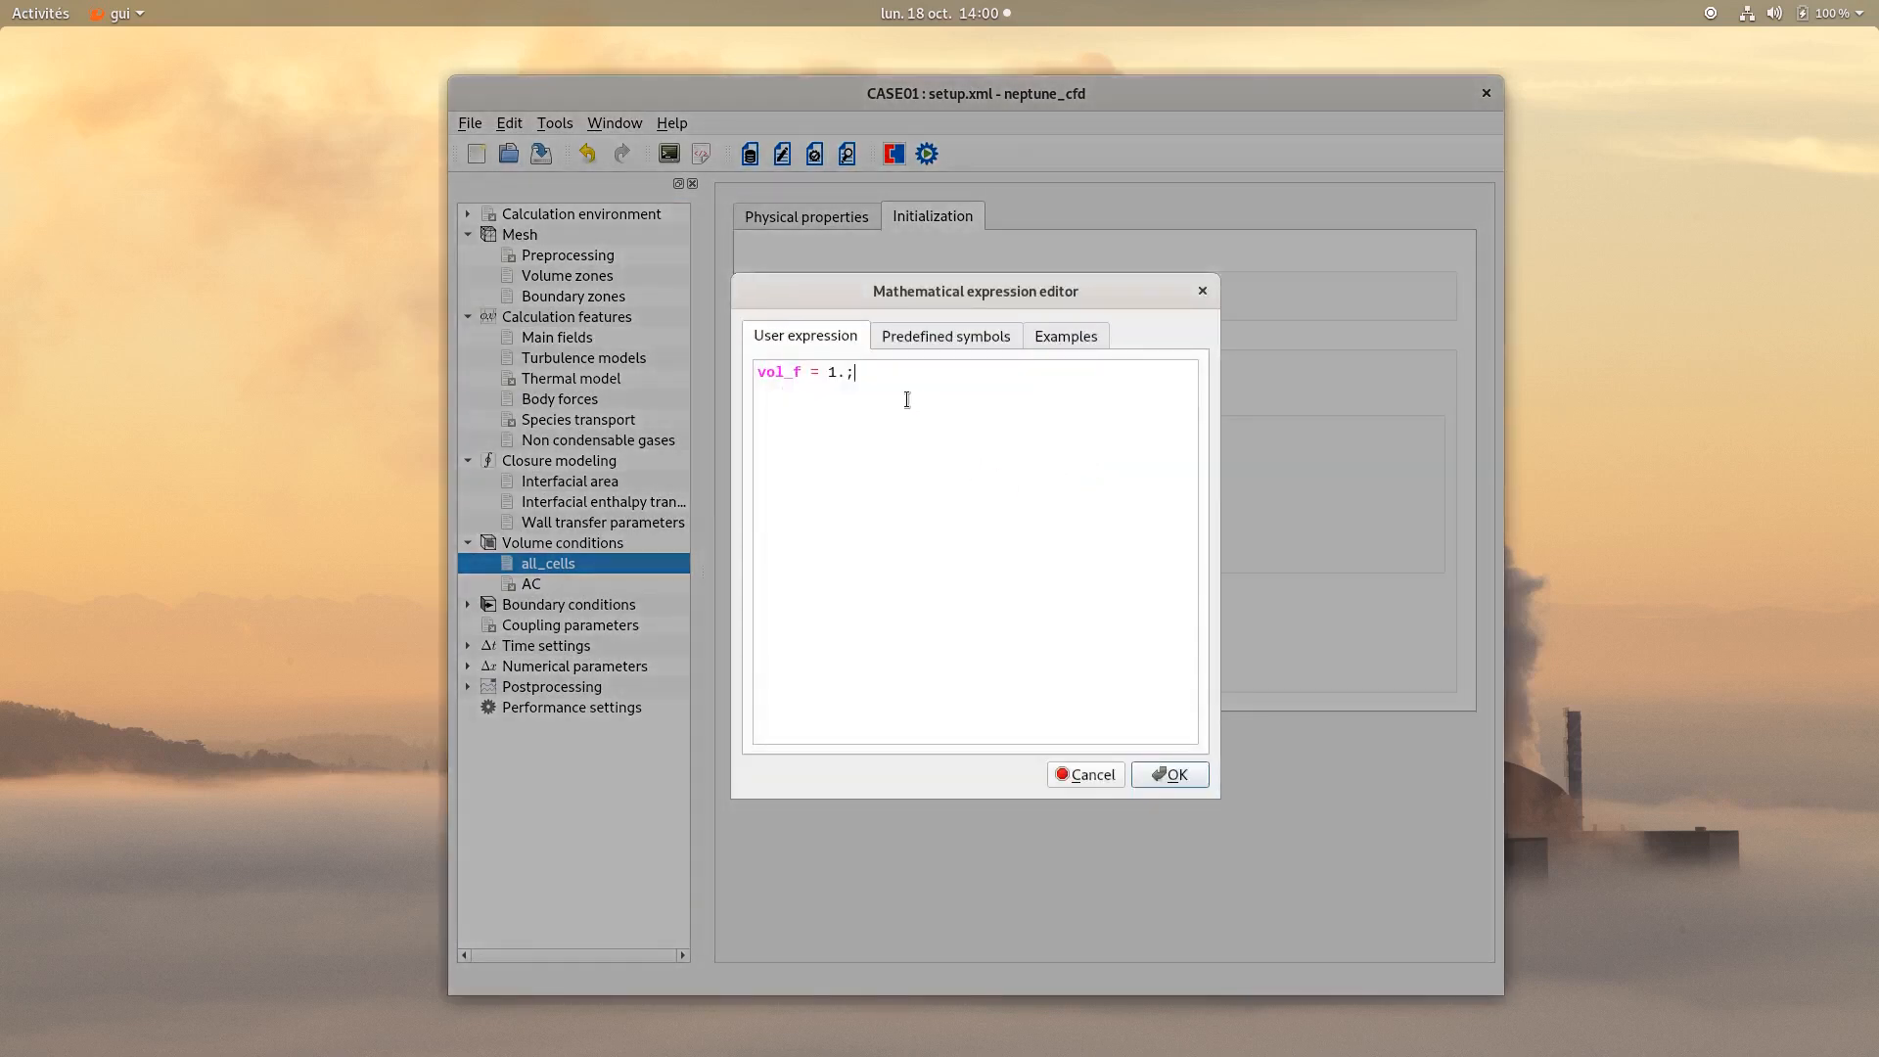
{"action": "left_click_drag", "start_coordinate": [907, 399], "coordinate": [740, 378]}
{"action": "type", "text": "if (y <= 0.8"}
{"action": "key", "text": "Return"}
{"action": "type", "text": "vol_f"}
{"action": "type", "text": " = 1.; else         "}
{"action": "type", "text": "vol_f ="}
{"action": "type", "text": " 0.;"}
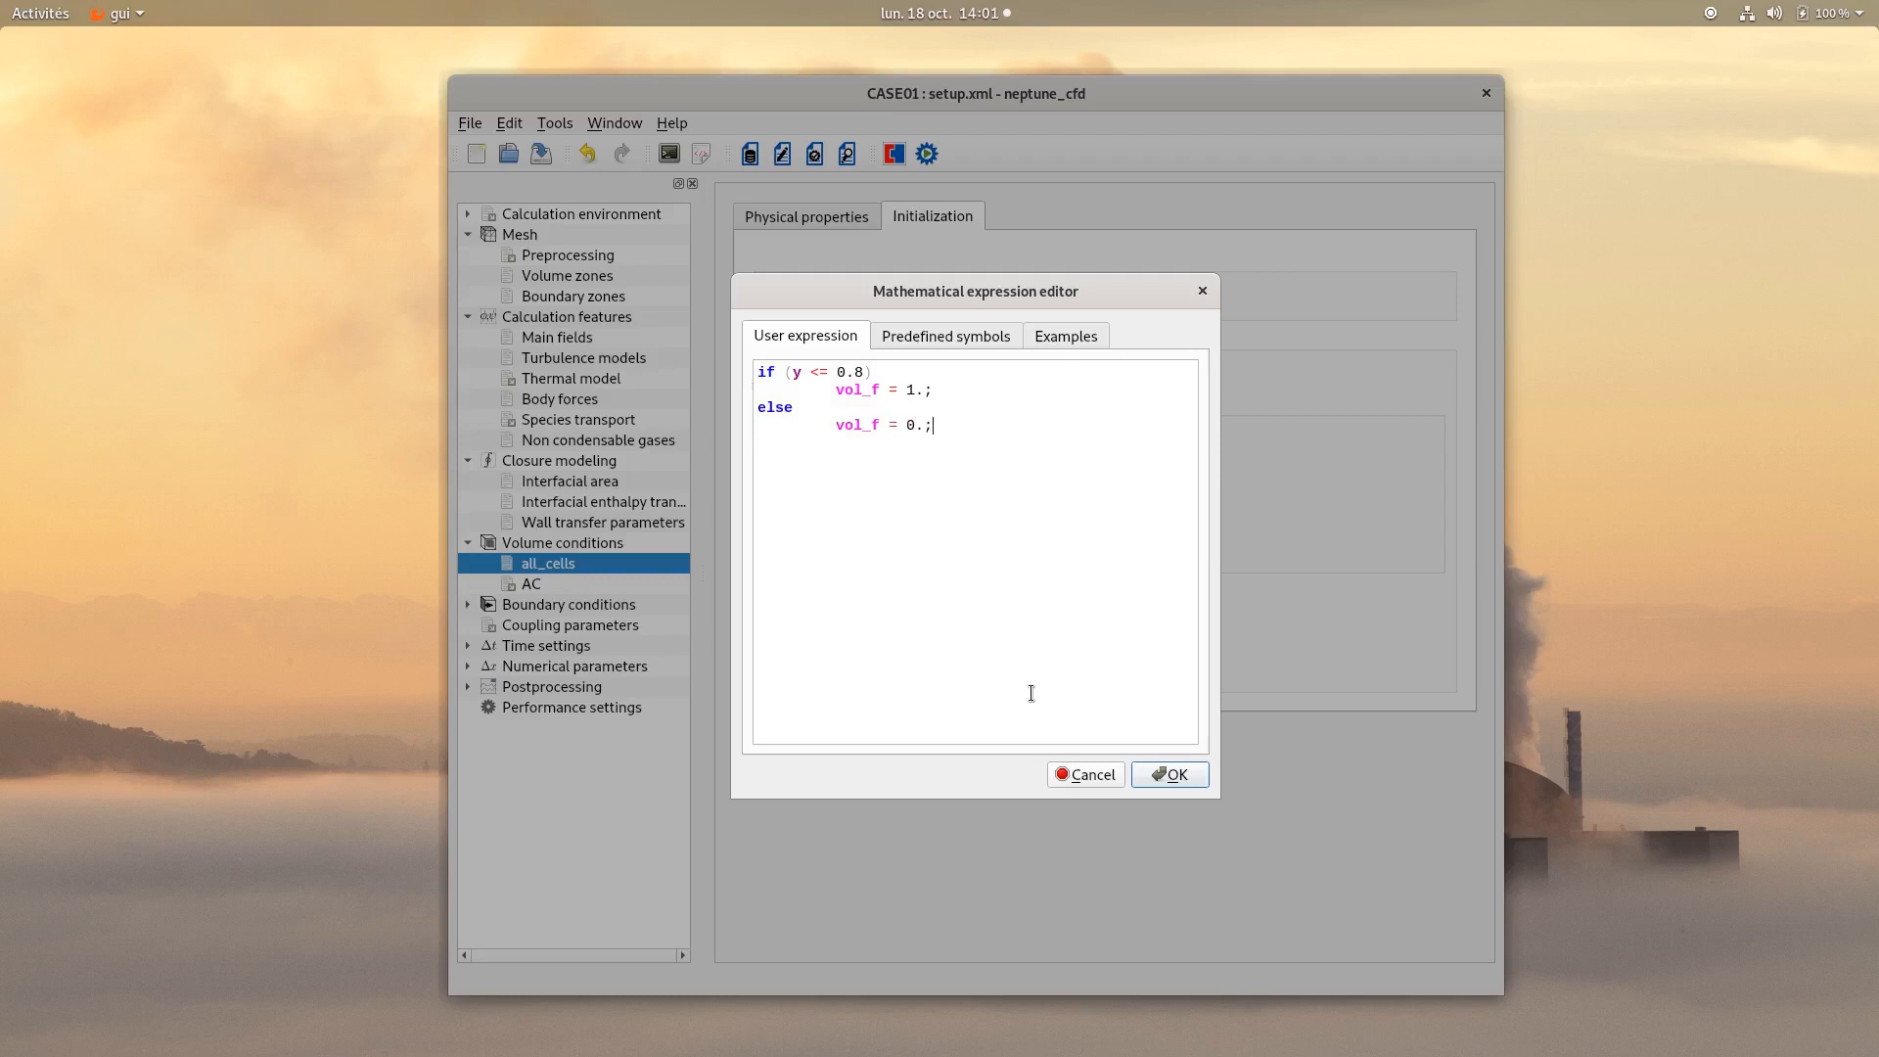
{"action": "left_click", "coordinate": [1180, 775]}
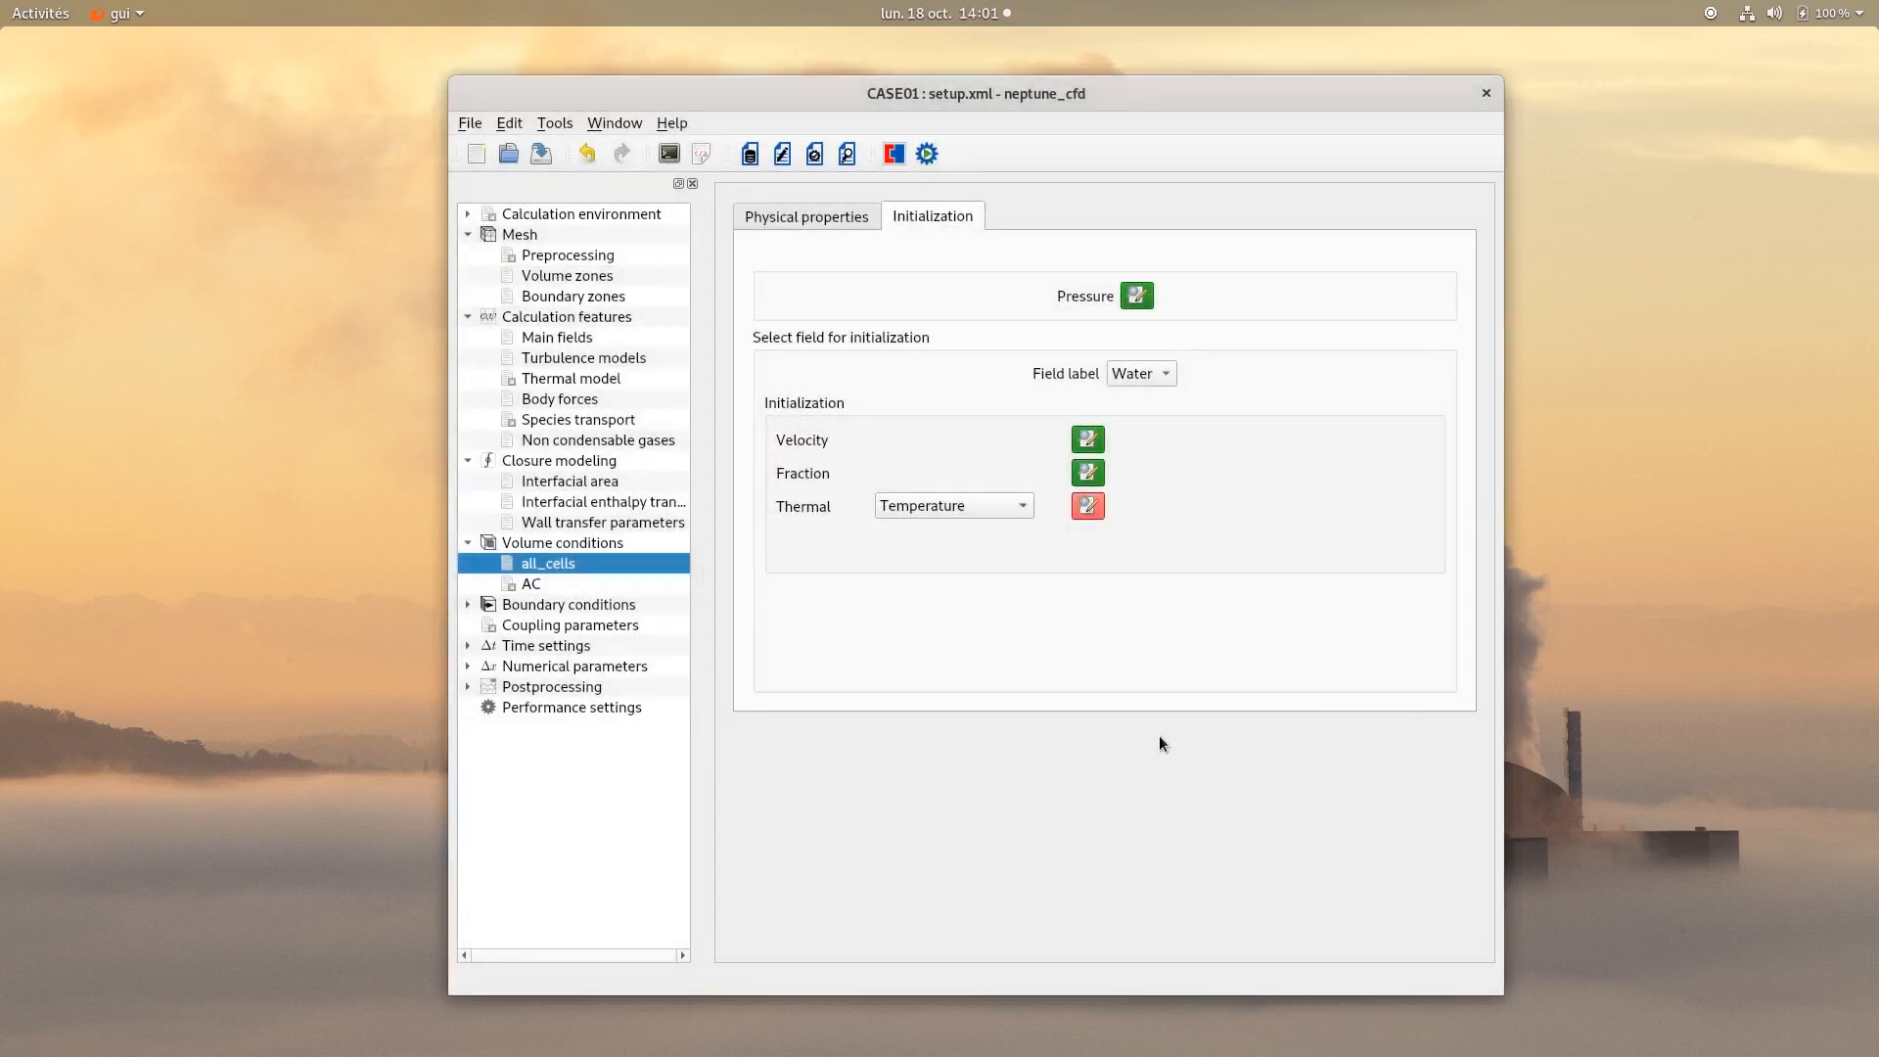
Set the Water field's initial temperature to 372.15.
{"action": "left_click", "coordinate": [1080, 507]}
{"action": "double_click", "coordinate": [917, 378]}
{"action": "key", "text": "BackSpace"}
{"action": "key", "text": "BackSpace"}
{"action": "key", "text": "BackSpace"}
{"action": "key", "text": "BackSpace"}
{"action": "key", "text": "BackSpace"}
{"action": "type", "text": "372."}
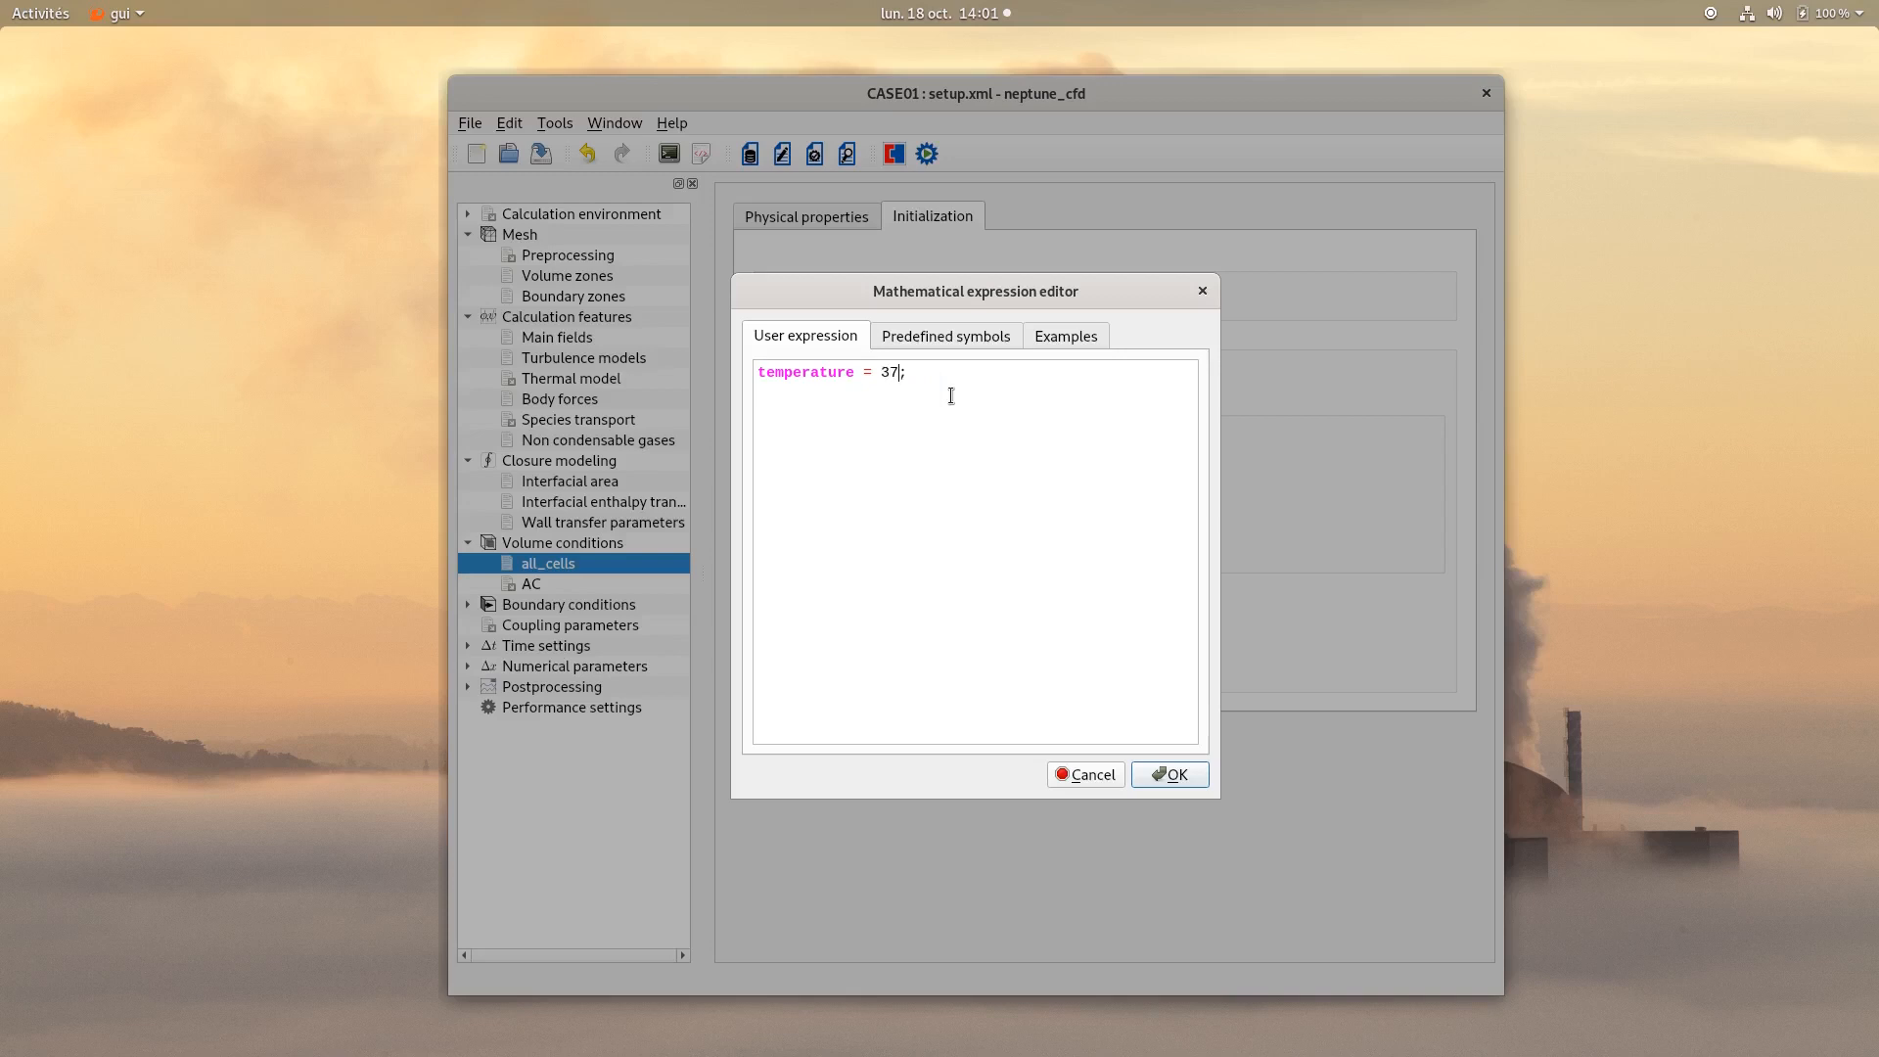
{"action": "type", "text": "15"}
{"action": "left_click", "coordinate": [1162, 777]}
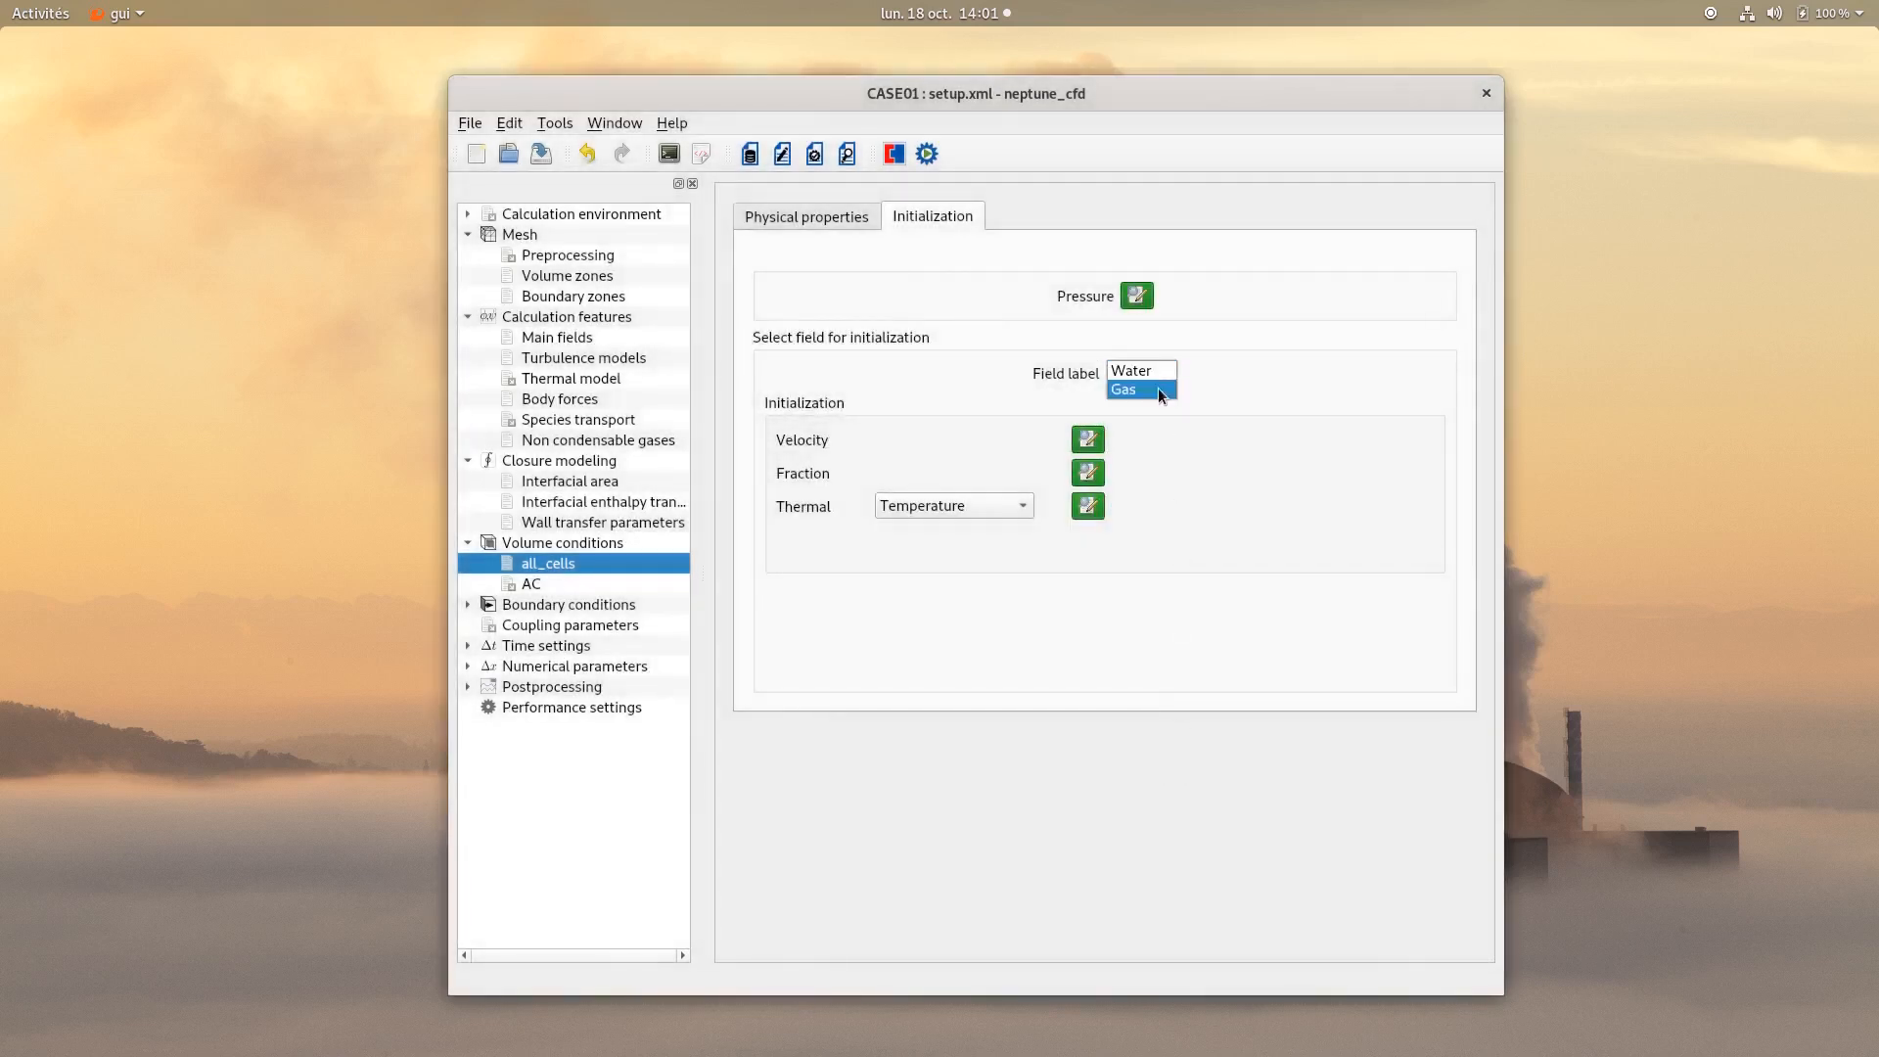
Switch to the Gas field, keep its zero velocity, and set its vol_f to 1 where y>0.8, else 0.
{"action": "left_click", "coordinate": [1157, 391]}
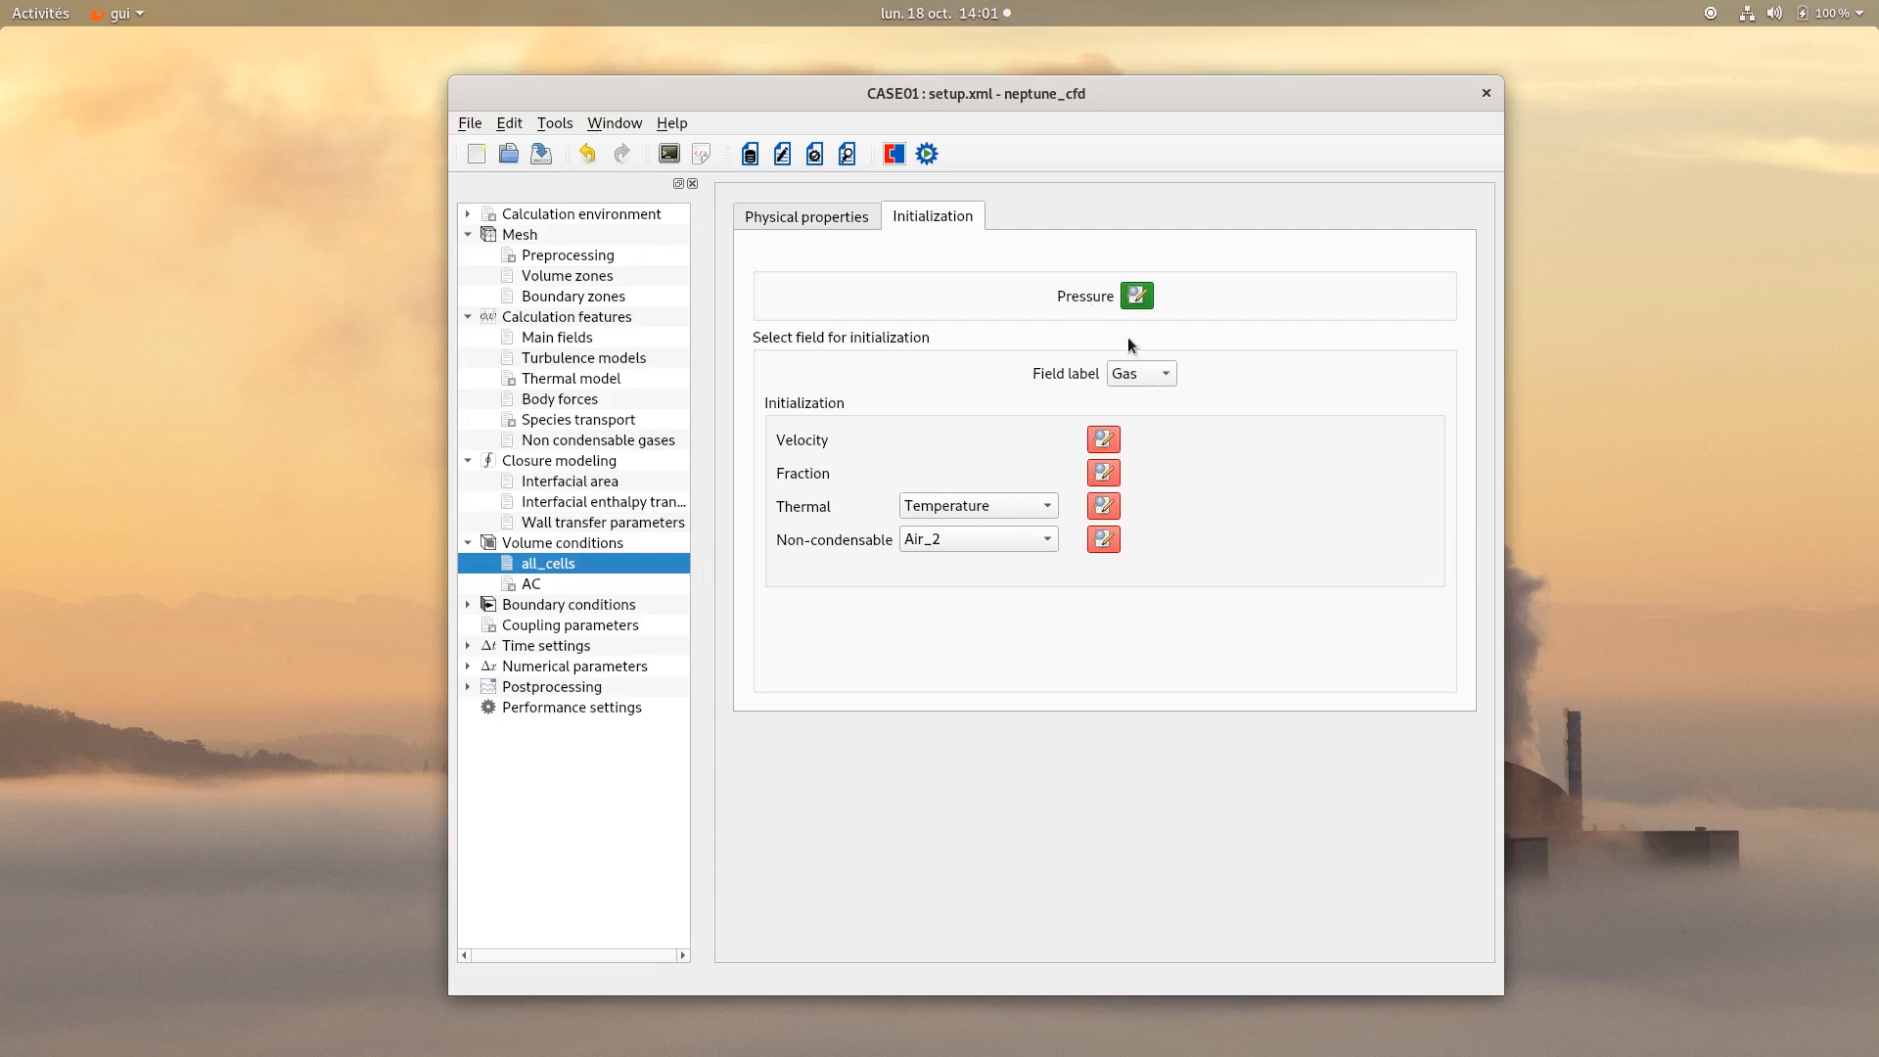
{"action": "left_click", "coordinate": [1108, 442]}
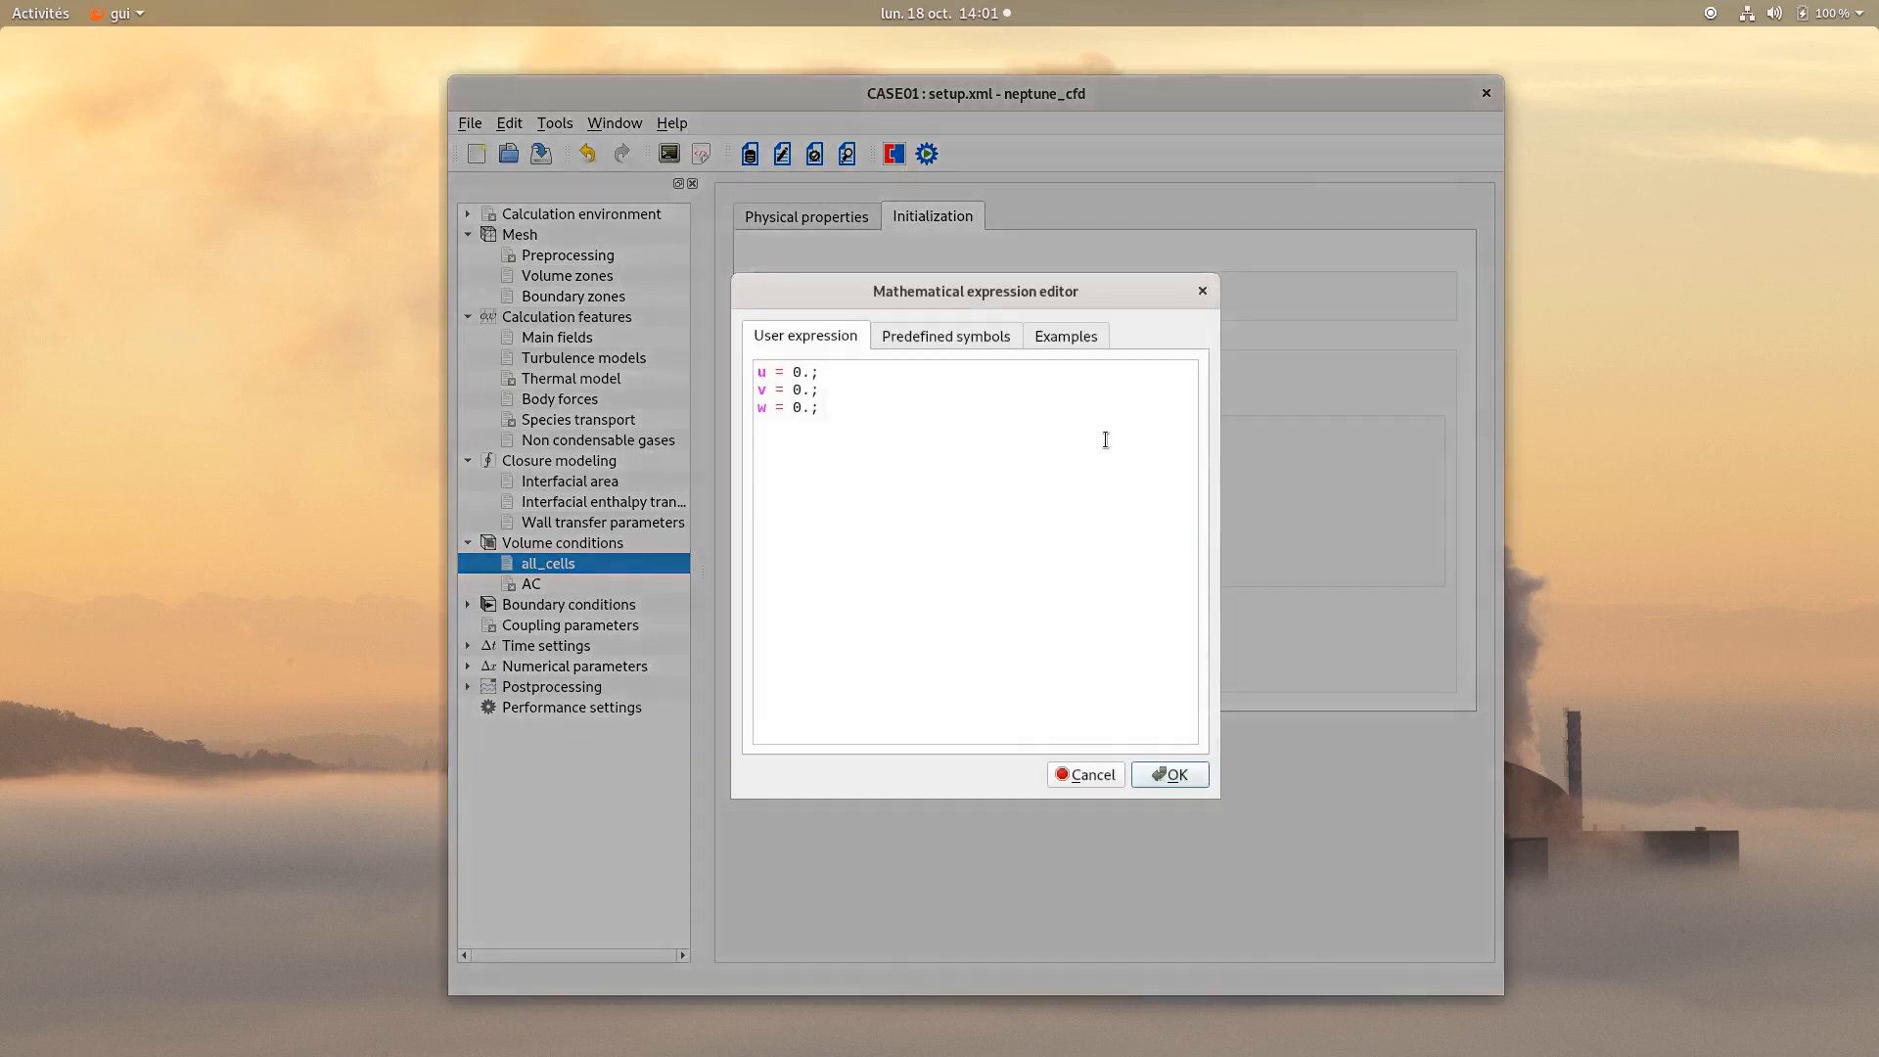
{"action": "left_click", "coordinate": [1160, 775]}
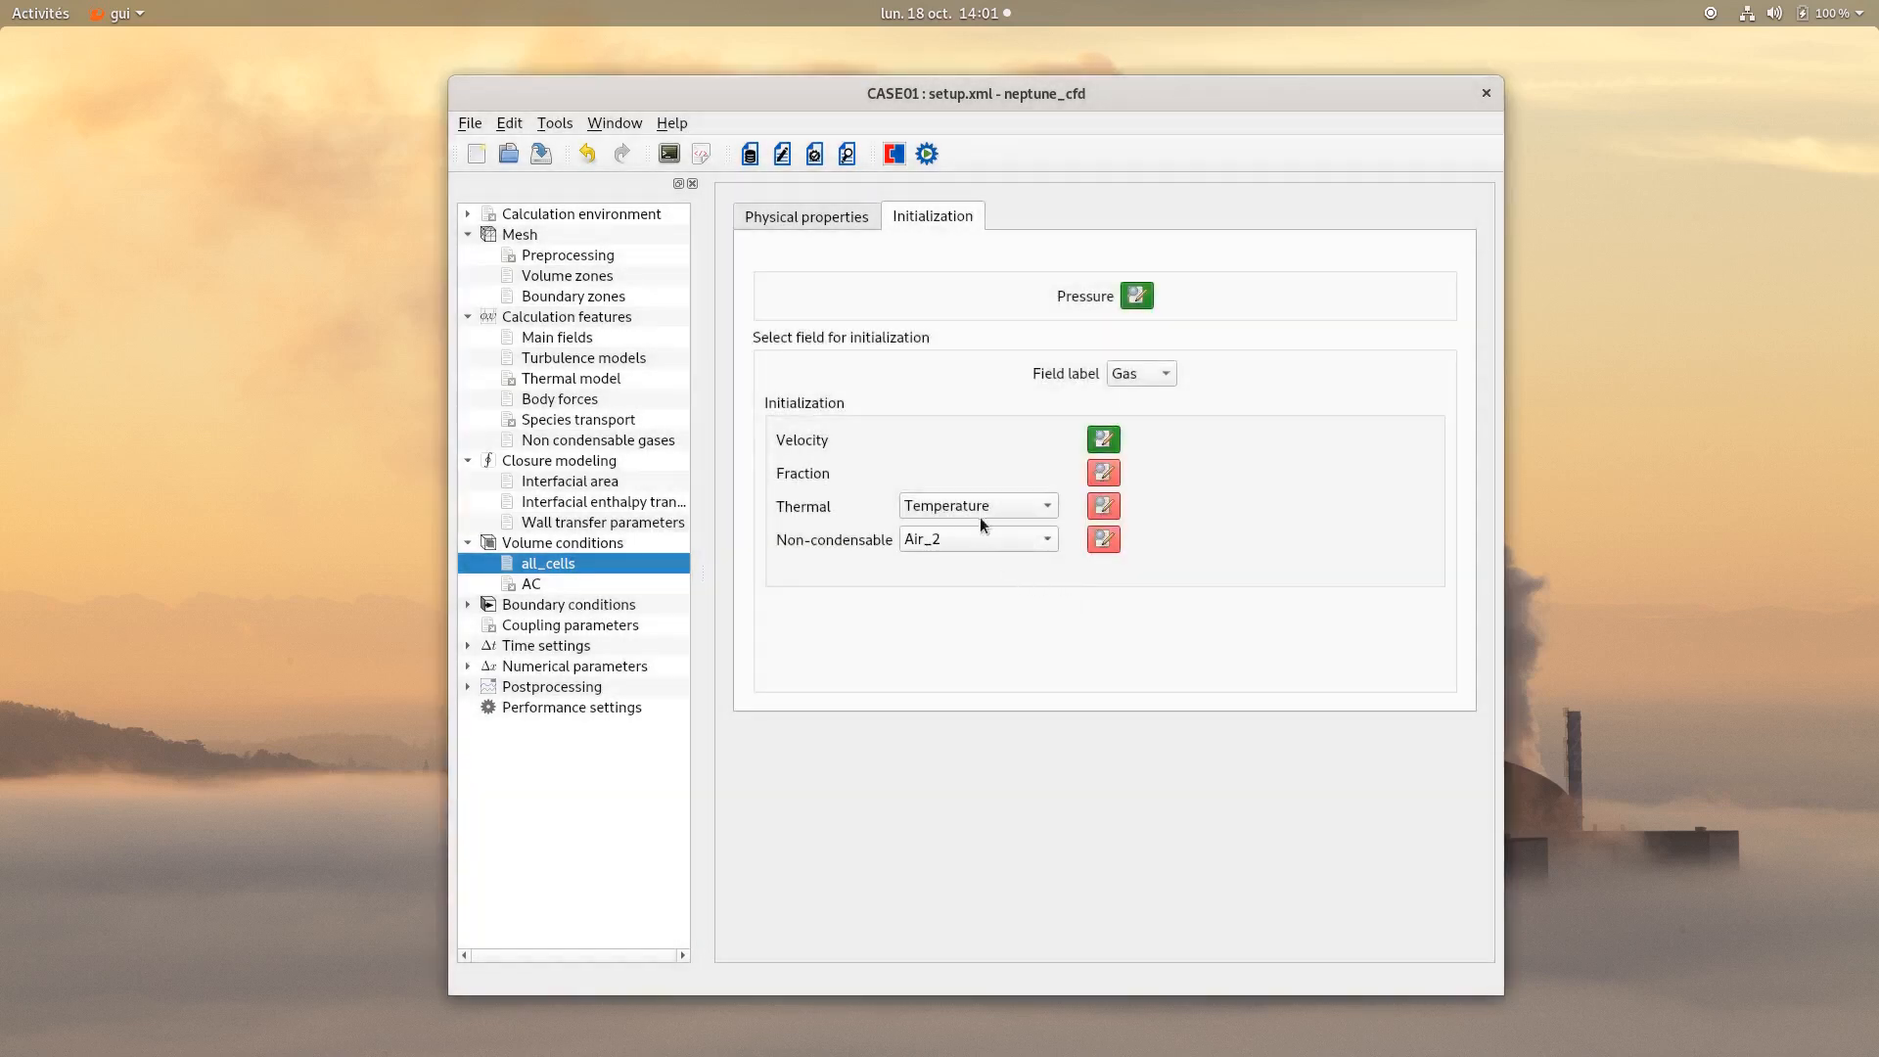
{"action": "left_click", "coordinate": [1104, 474]}
{"action": "left_click_drag", "start_coordinate": [923, 389], "coordinate": [714, 381]}
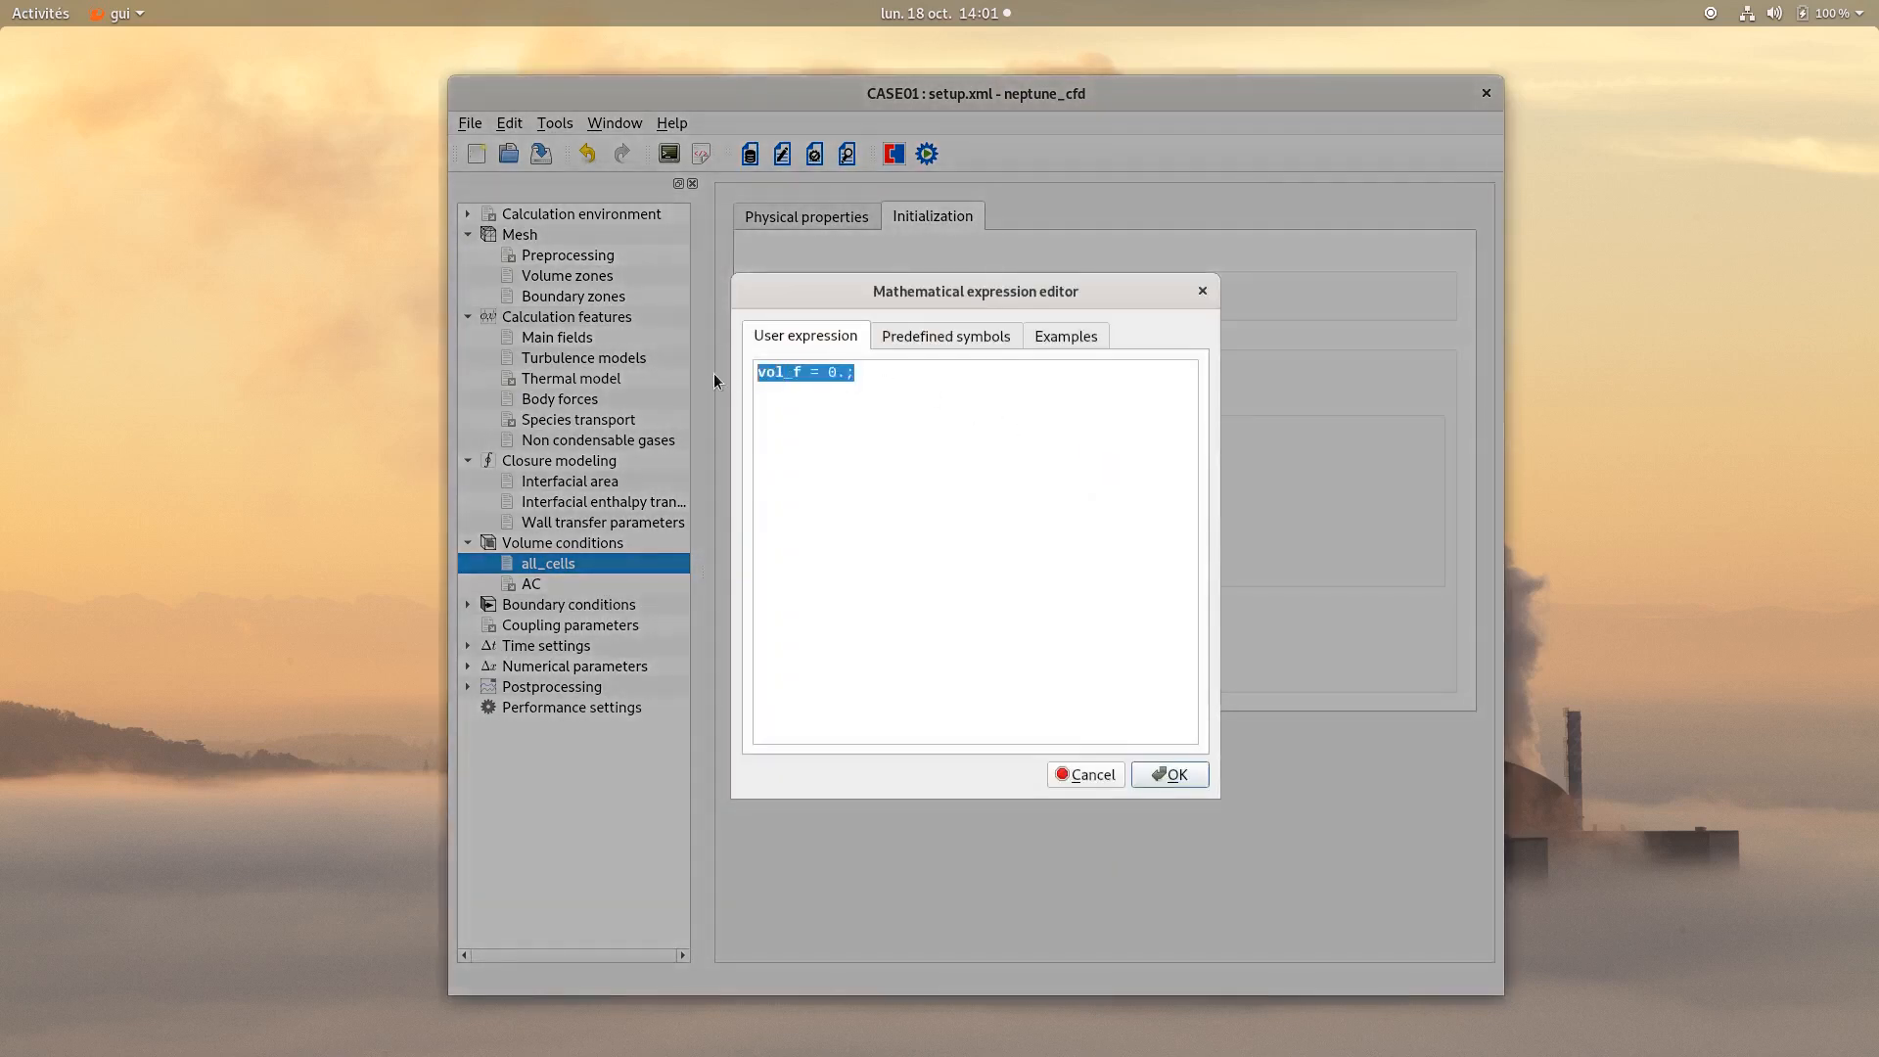
{"action": "type", "text": "i"}
{"action": "type", "text": "f ("}
{"action": "type", "text": "y>"}
{"action": "type", "text": "0.8"}
{"action": "type", "text": ")          "}
{"action": "type", "text": "vol_f"}
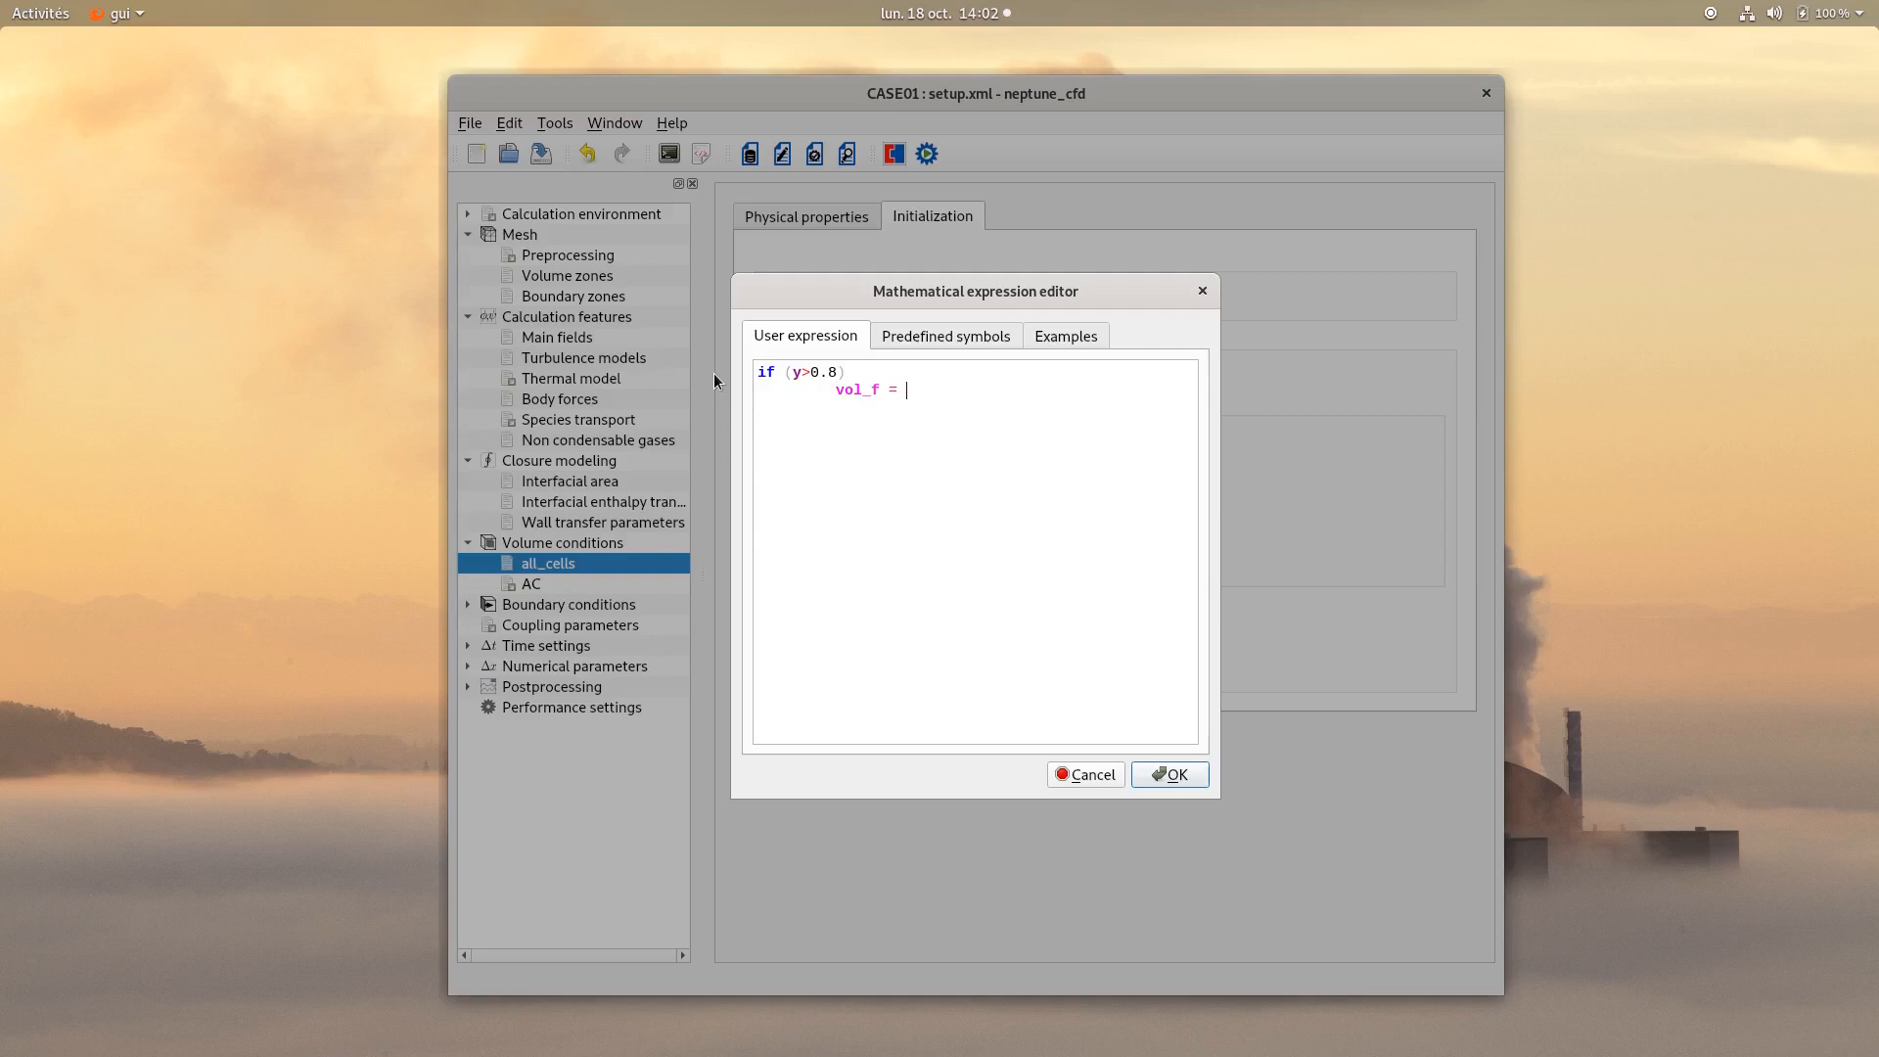
{"action": "type", "text": "1; else"}
{"action": "key", "text": "Return"}
{"action": "type", "text": "vo"}
{"action": "key", "text": "BackSpace"}
{"action": "key", "text": "BackSpace"}
{"action": "key", "text": "Tab"}
{"action": "type", "text": "vol_f = 0.;"}
{"action": "left_click", "coordinate": [1157, 775]}
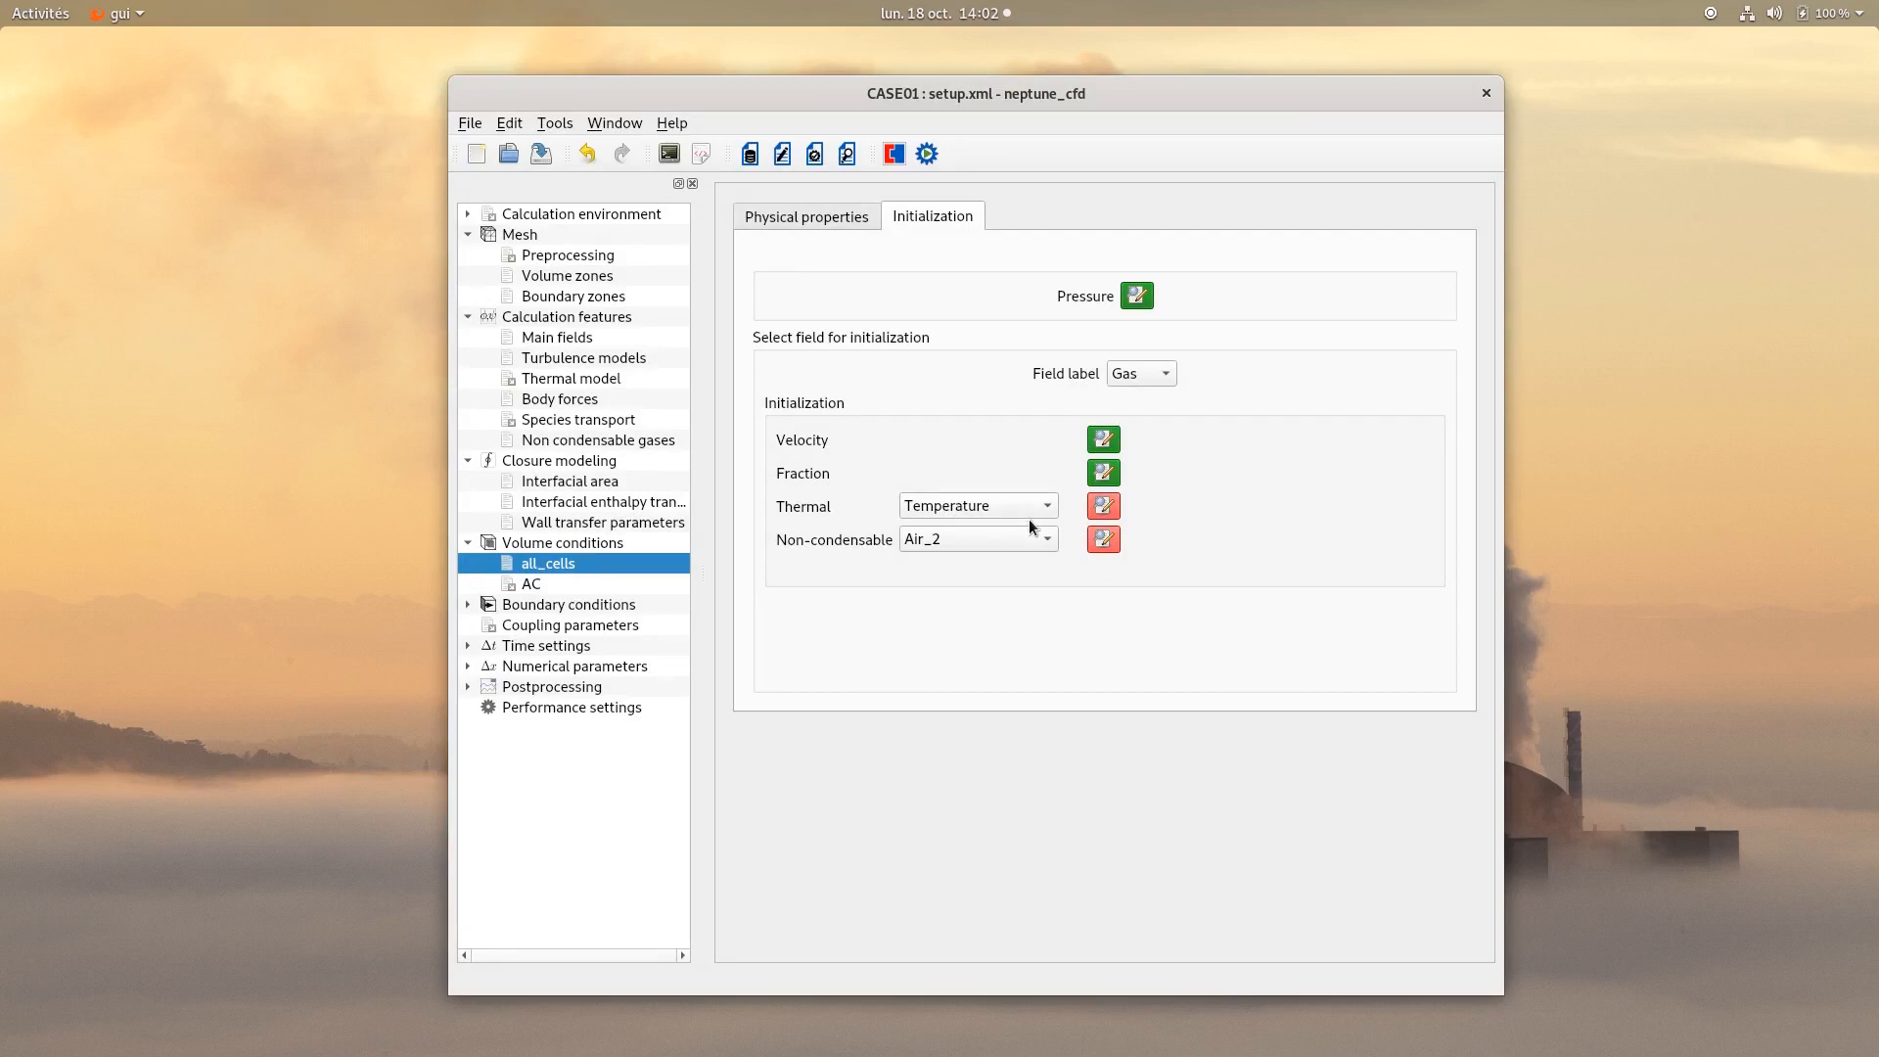
Set the Gas field's initial temperature to 372.15.
{"action": "left_click", "coordinate": [1104, 506]}
{"action": "left_click_drag", "start_coordinate": [964, 382], "coordinate": [879, 372]}
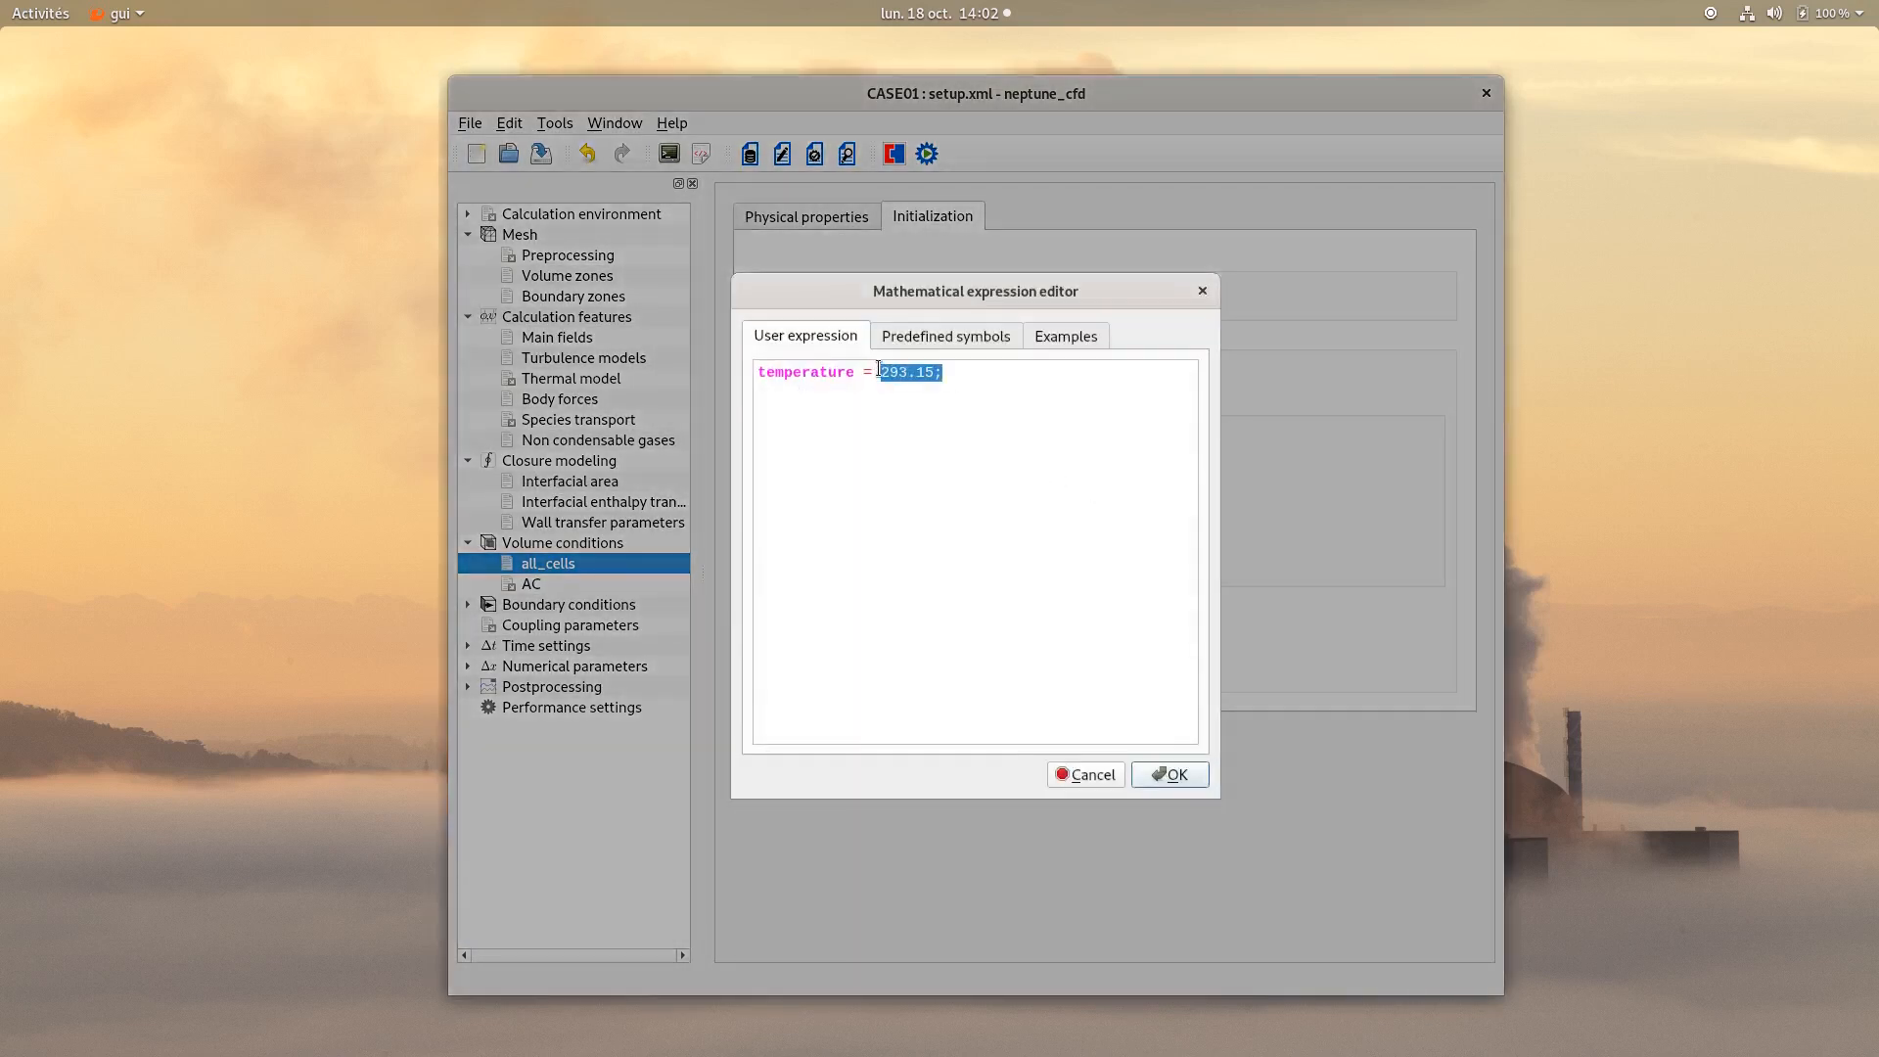
{"action": "type", "text": "372.15"}
{"action": "left_click", "coordinate": [1169, 773]}
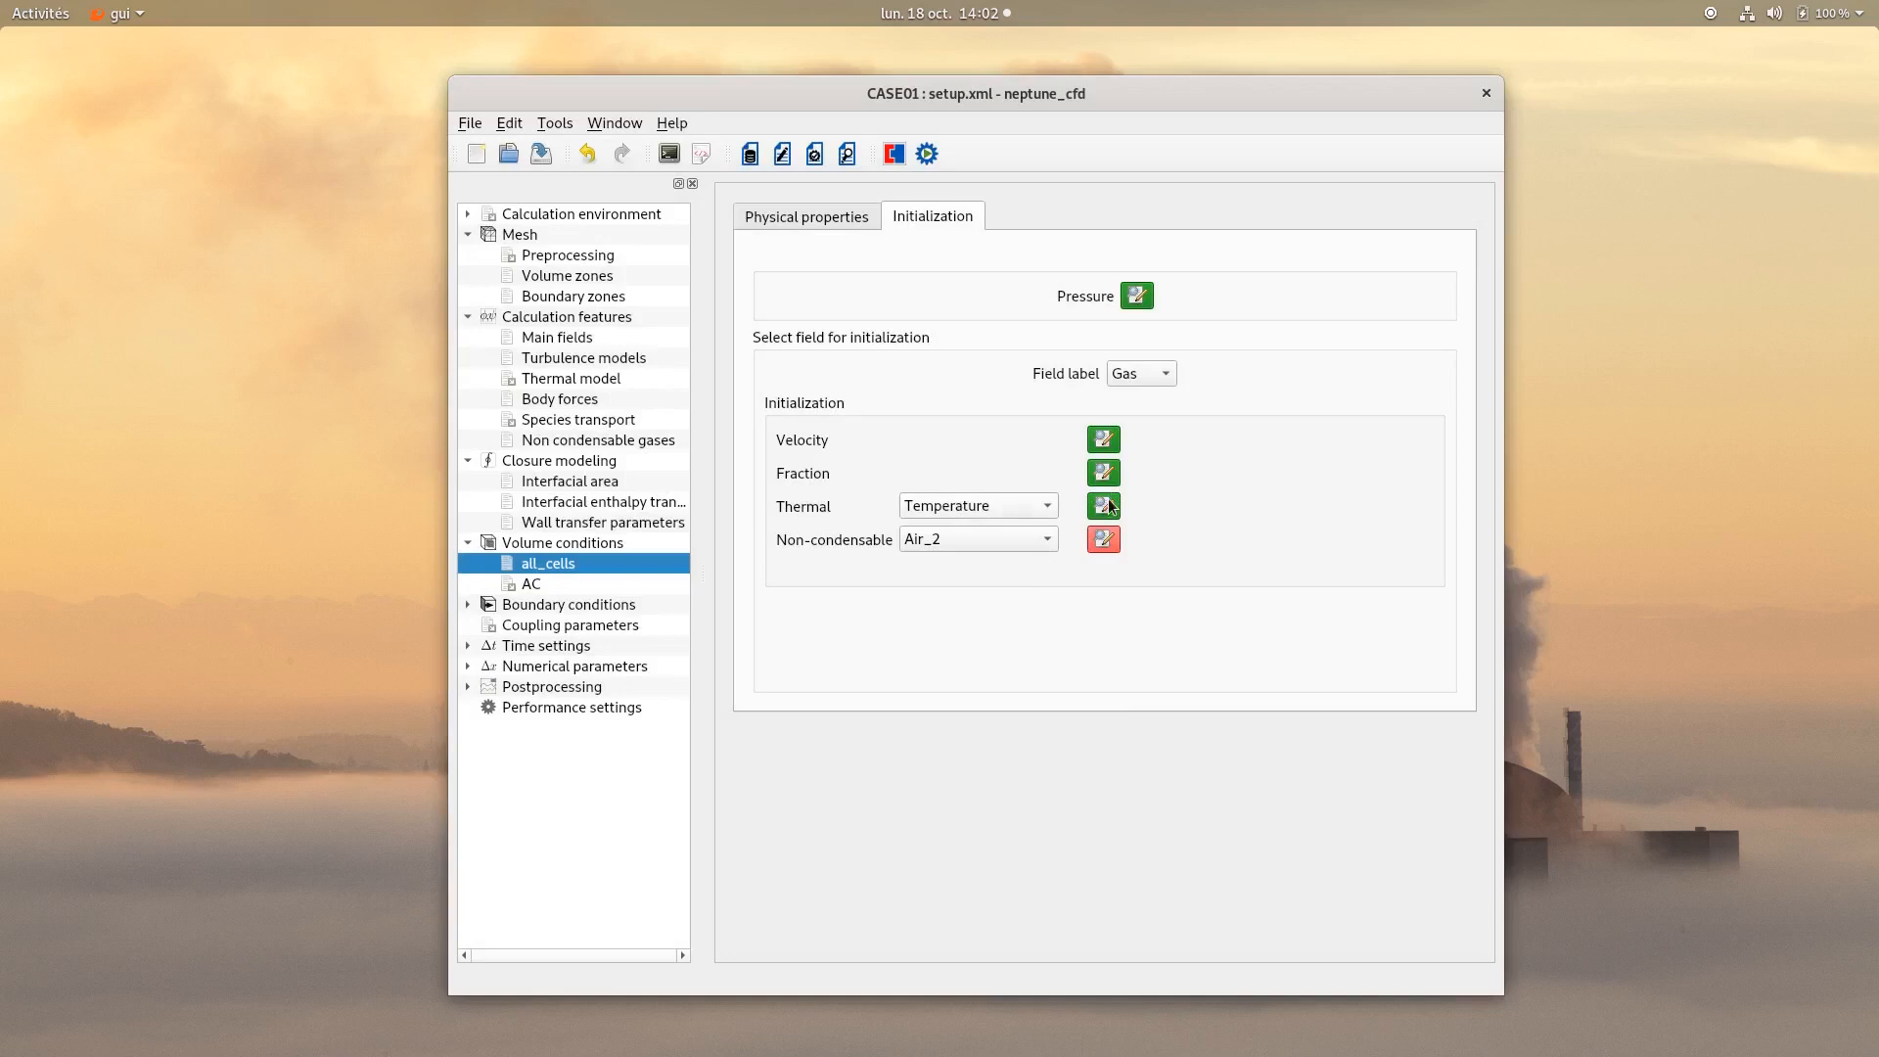
Initialize the Air_2 non-condensable to 1. where y>0.8, else 0.
{"action": "left_click", "coordinate": [1105, 538]}
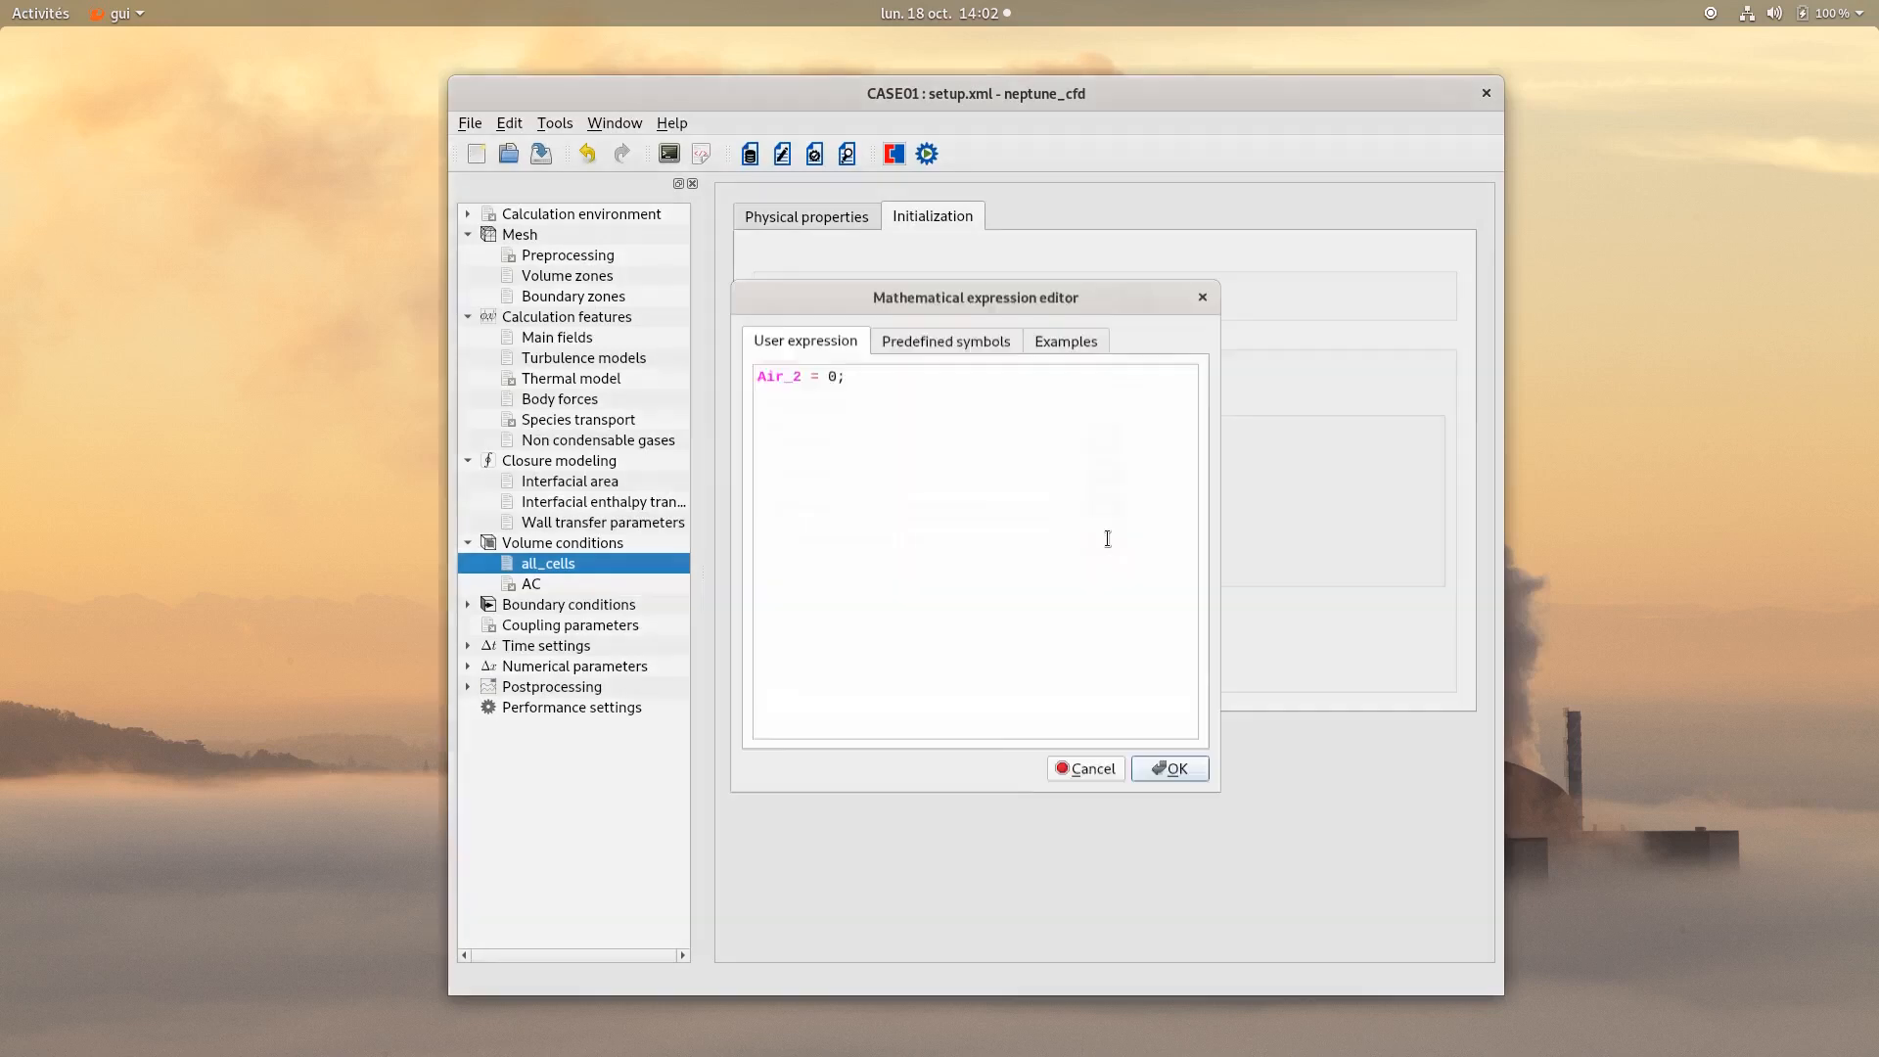
{"action": "left_click_drag", "start_coordinate": [889, 457], "coordinate": [739, 350]}
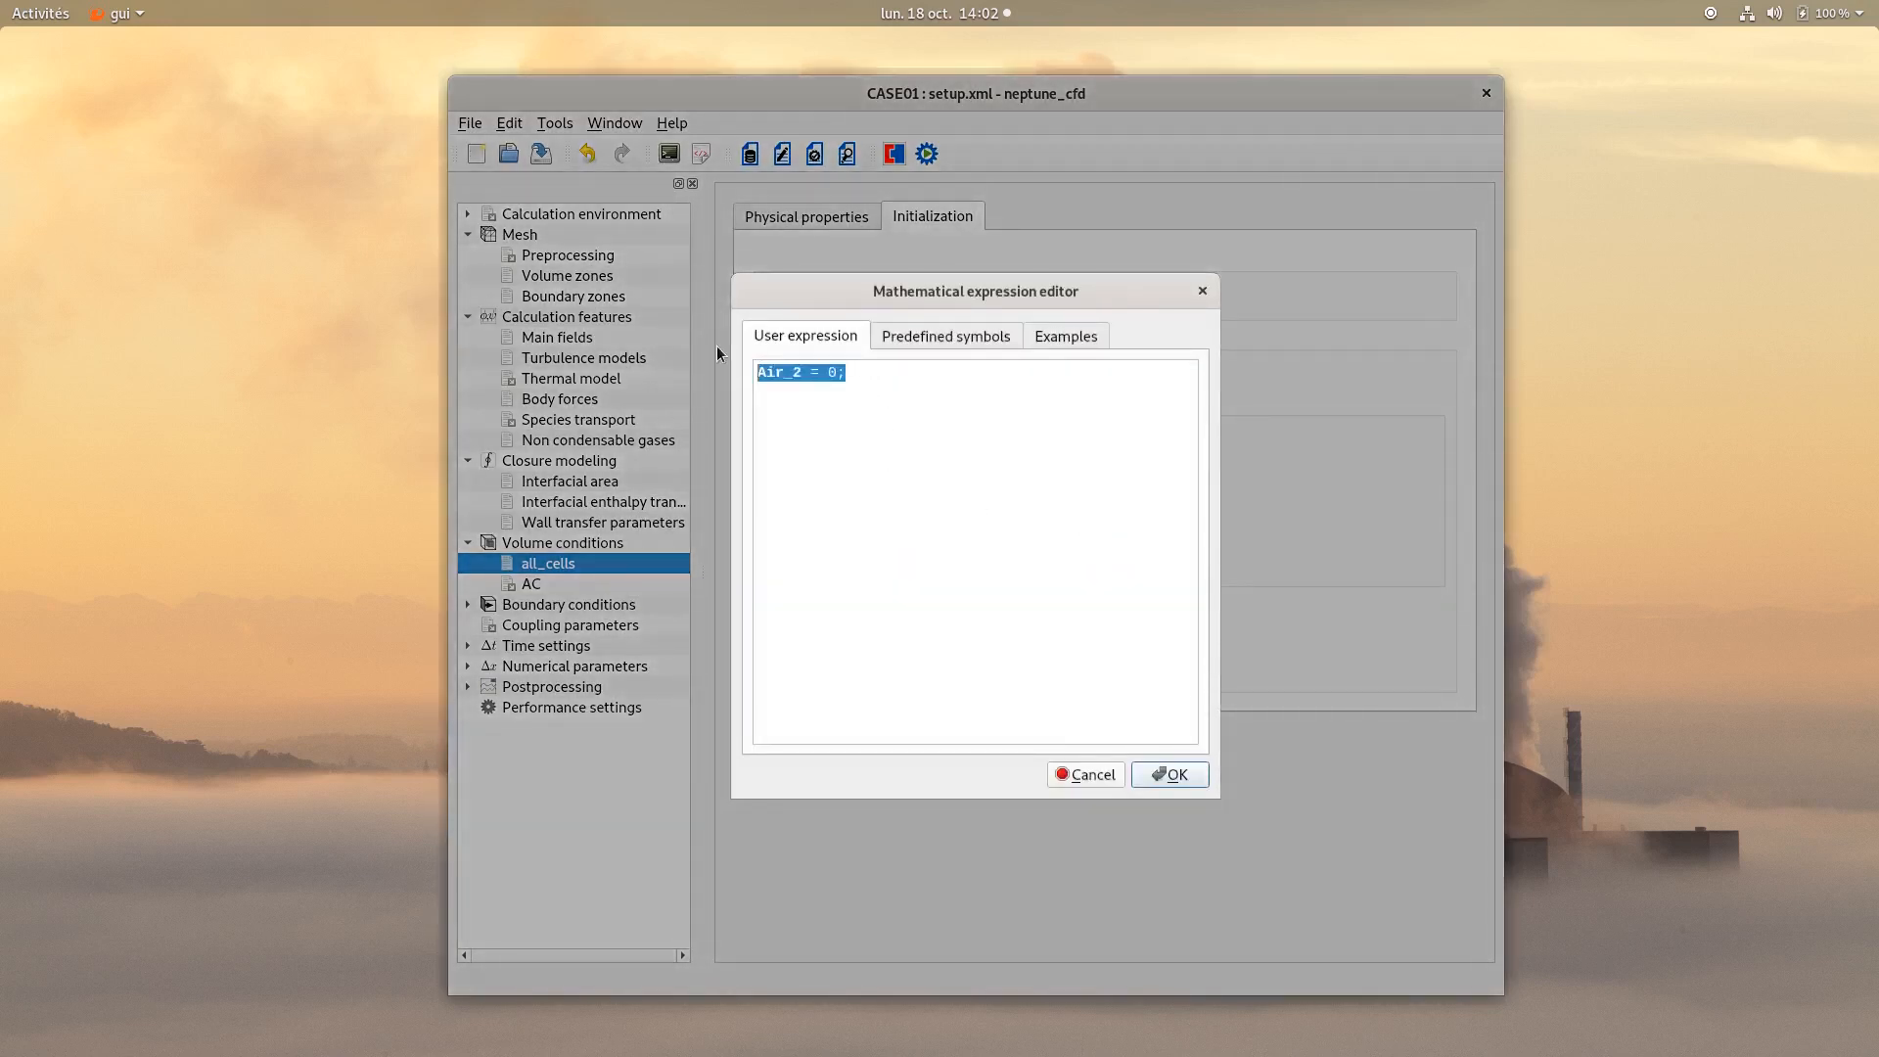
{"action": "type", "text": "if (y>0.8)"}
{"action": "key", "text": "Return"}
{"action": "type", "text": "Air"}
{"action": "key", "text": "Return"}
{"action": "type", "text": "= 1"}
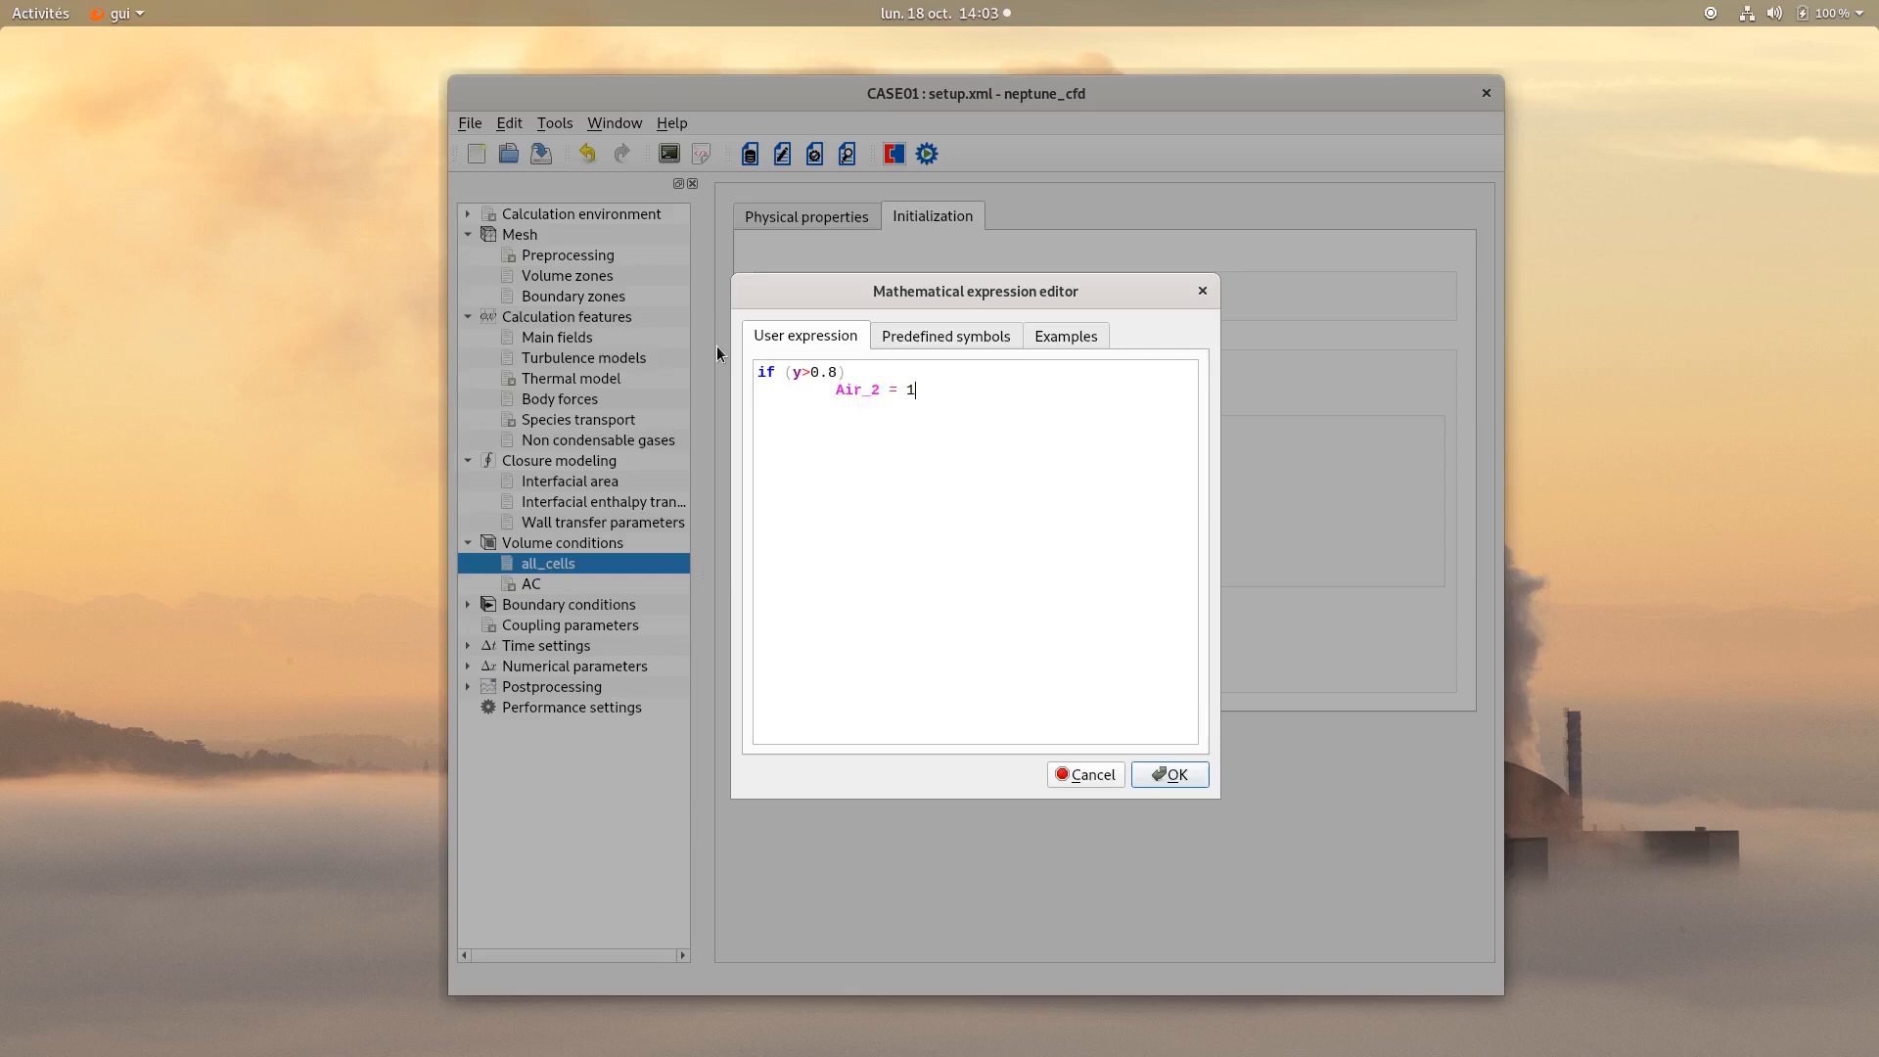
{"action": "type", "text": ".;"}
{"action": "key", "text": "Return"}
{"action": "type", "text": "else"}
{"action": "key", "text": "Return"}
{"action": "key", "text": "Tab"}
{"action": "type", "text": "A"}
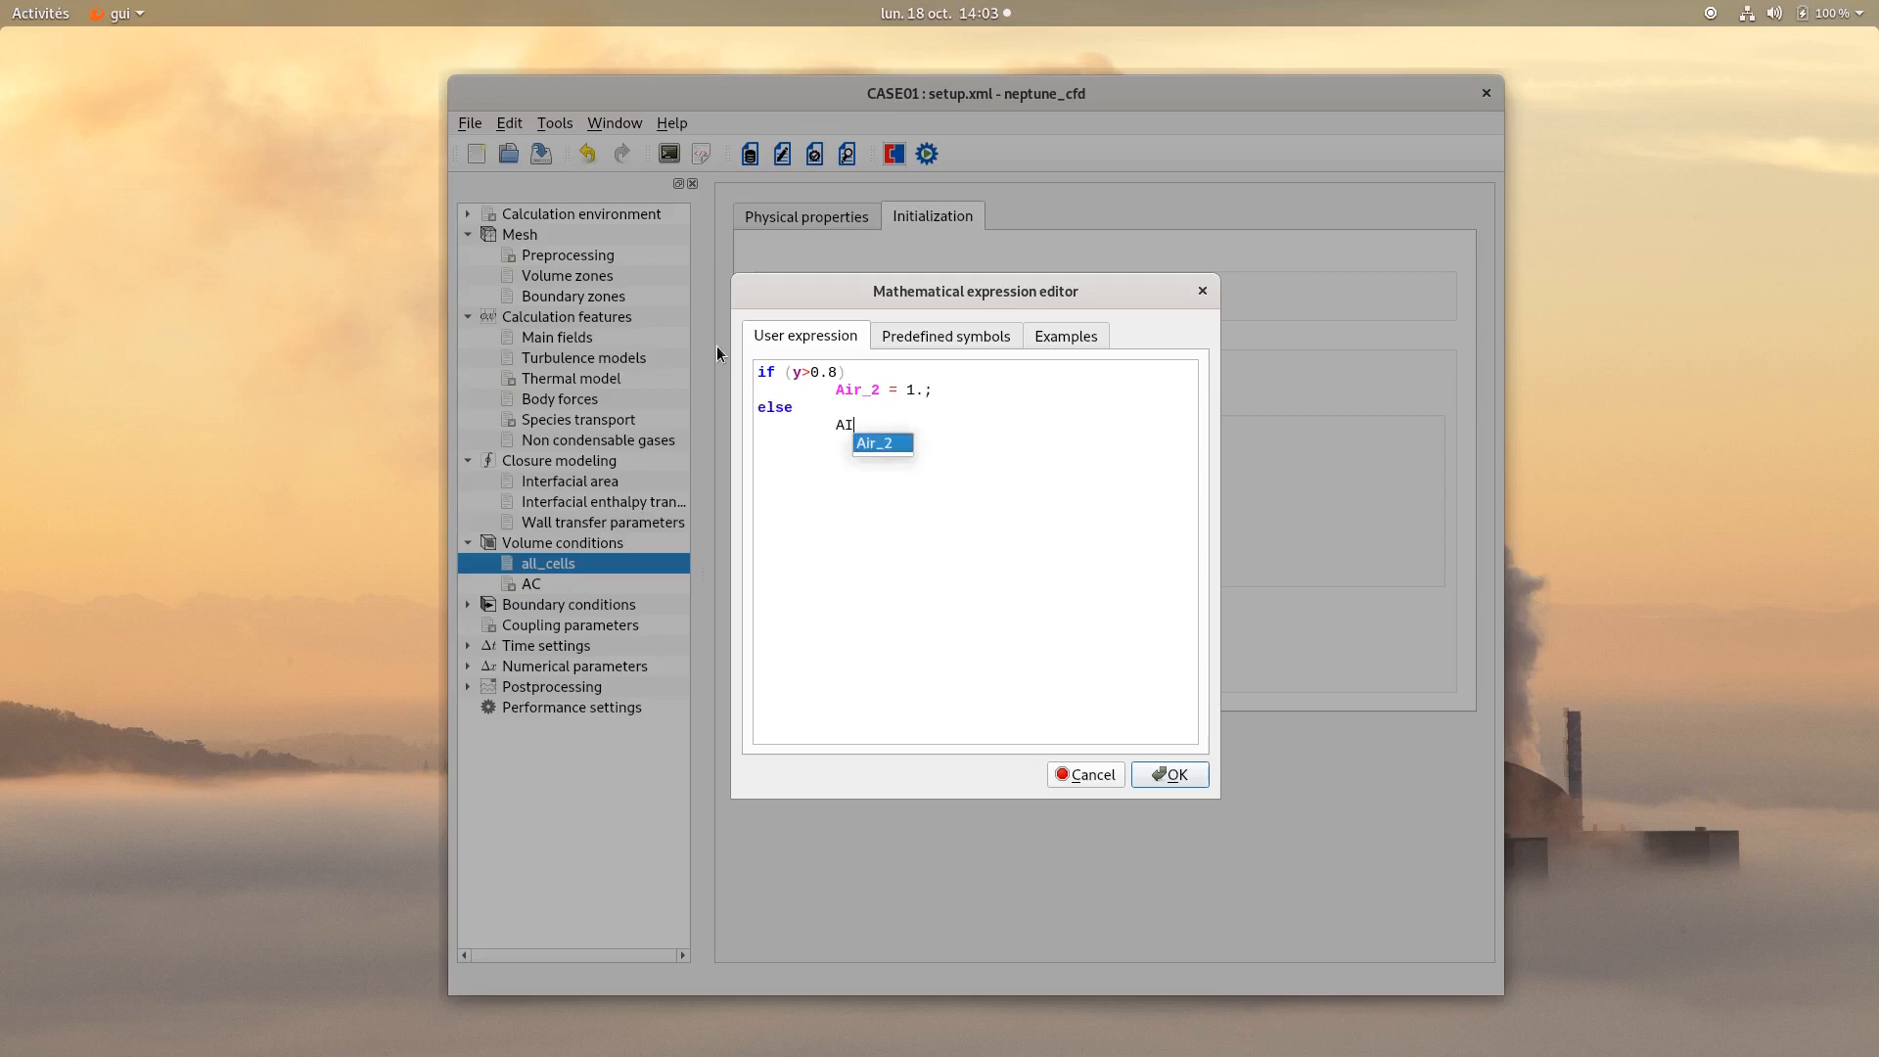
{"action": "type", "text": "ir_2"}
{"action": "key", "text": "Return"}
{"action": "type", "text": "= 0.;"}
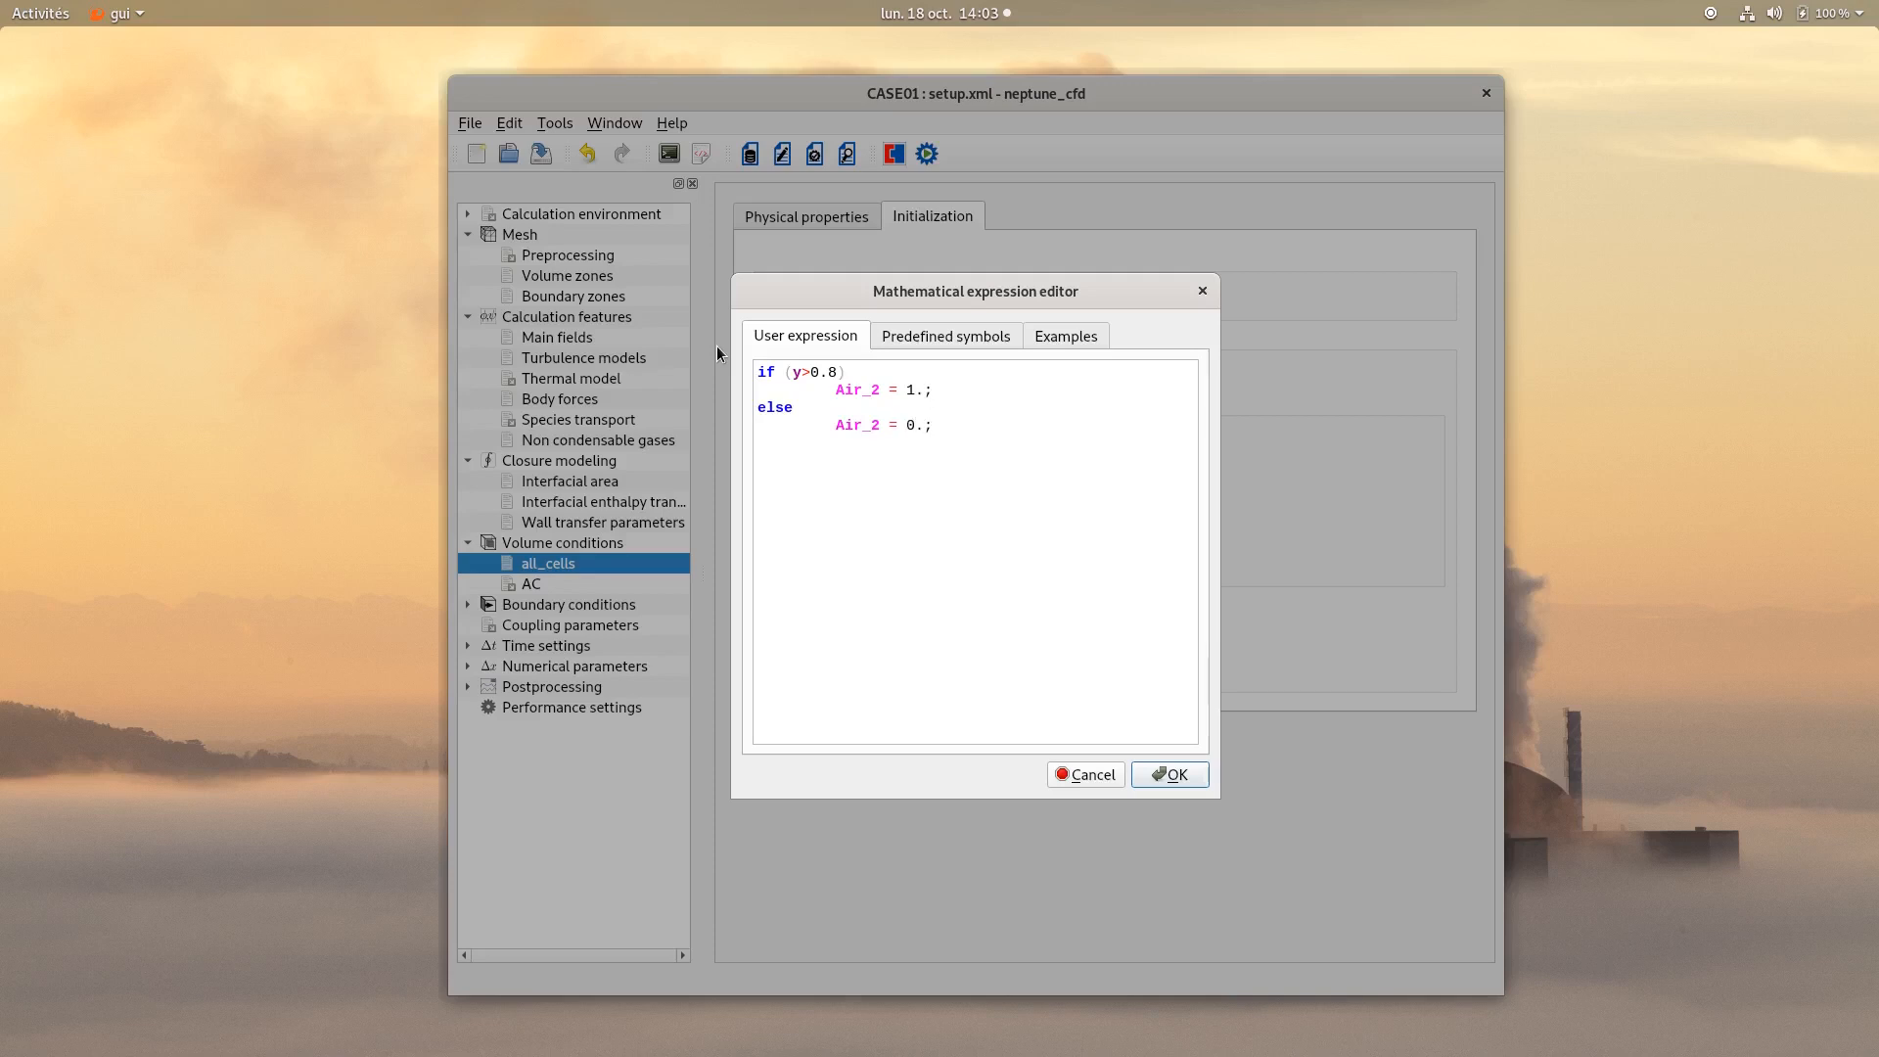
{"action": "left_click", "coordinate": [1177, 779]}
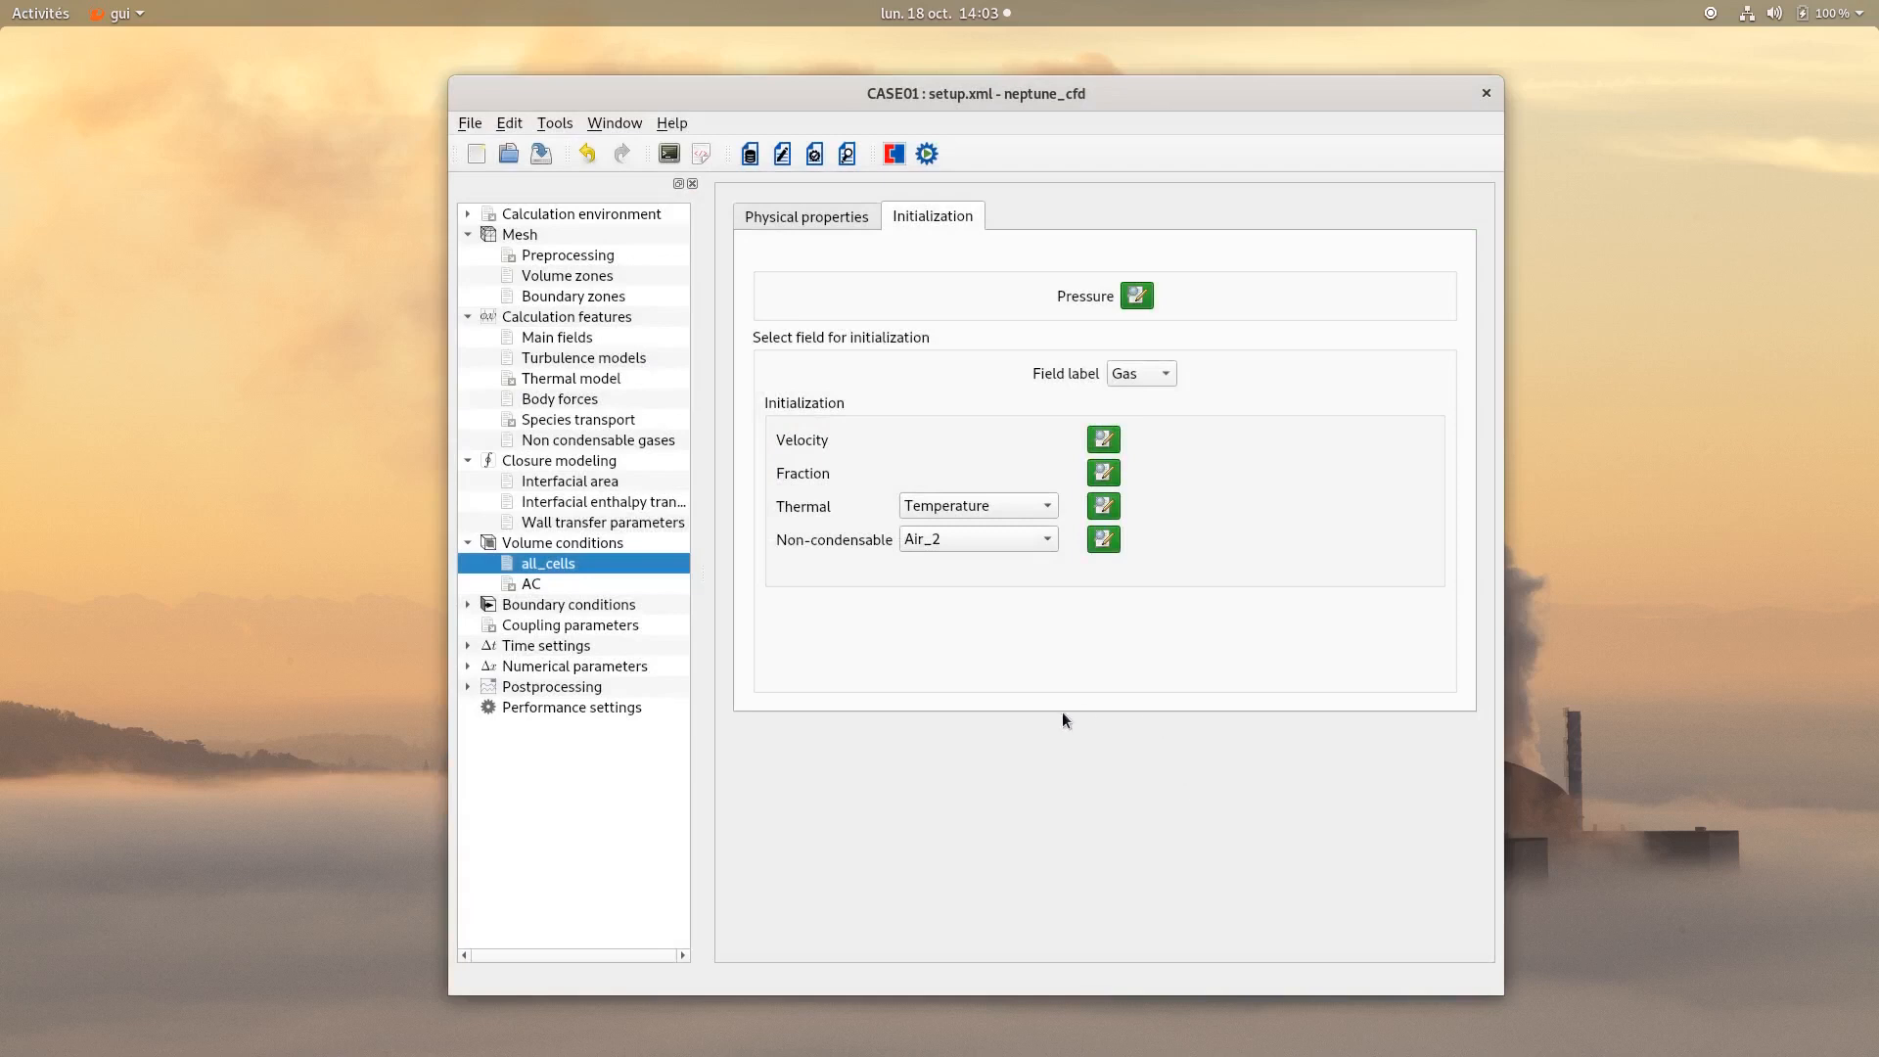
Set the isotropic porosity of the AC zone to 0.6.
{"action": "left_click", "coordinate": [535, 583]}
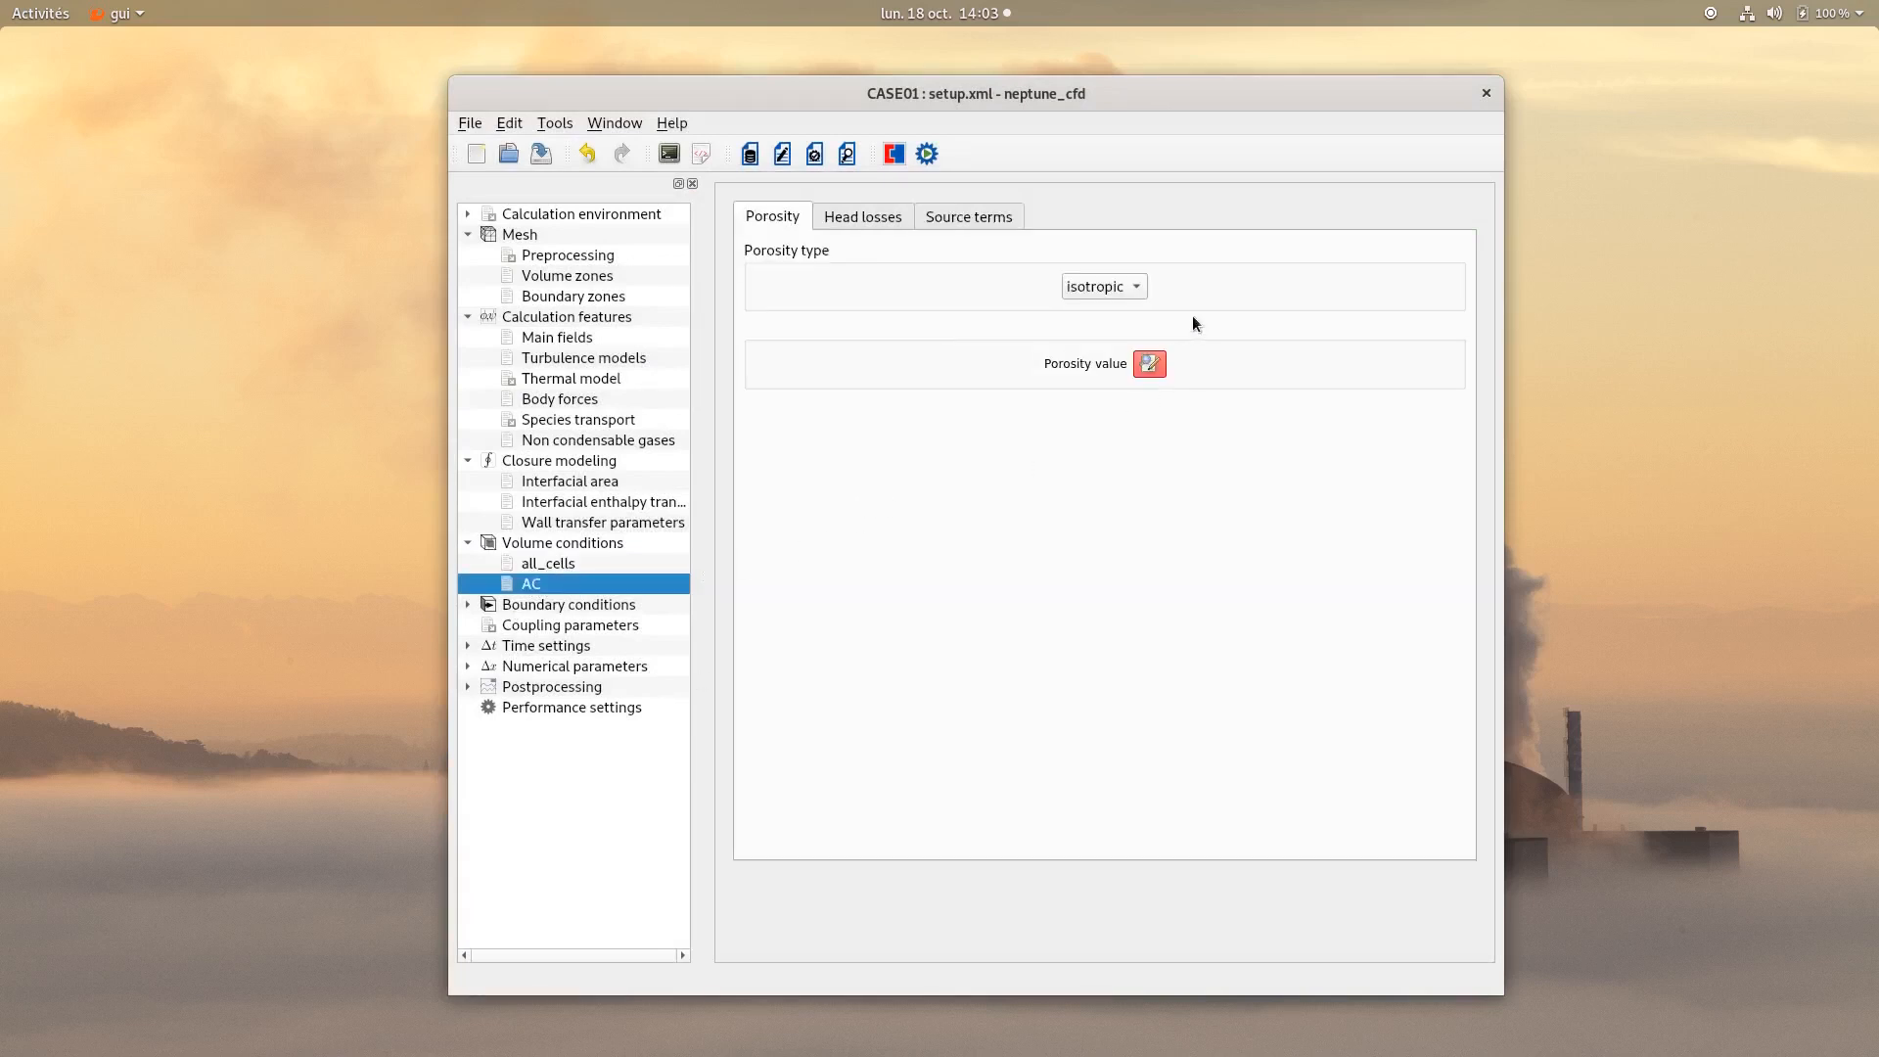
{"action": "left_click", "coordinate": [1150, 364]}
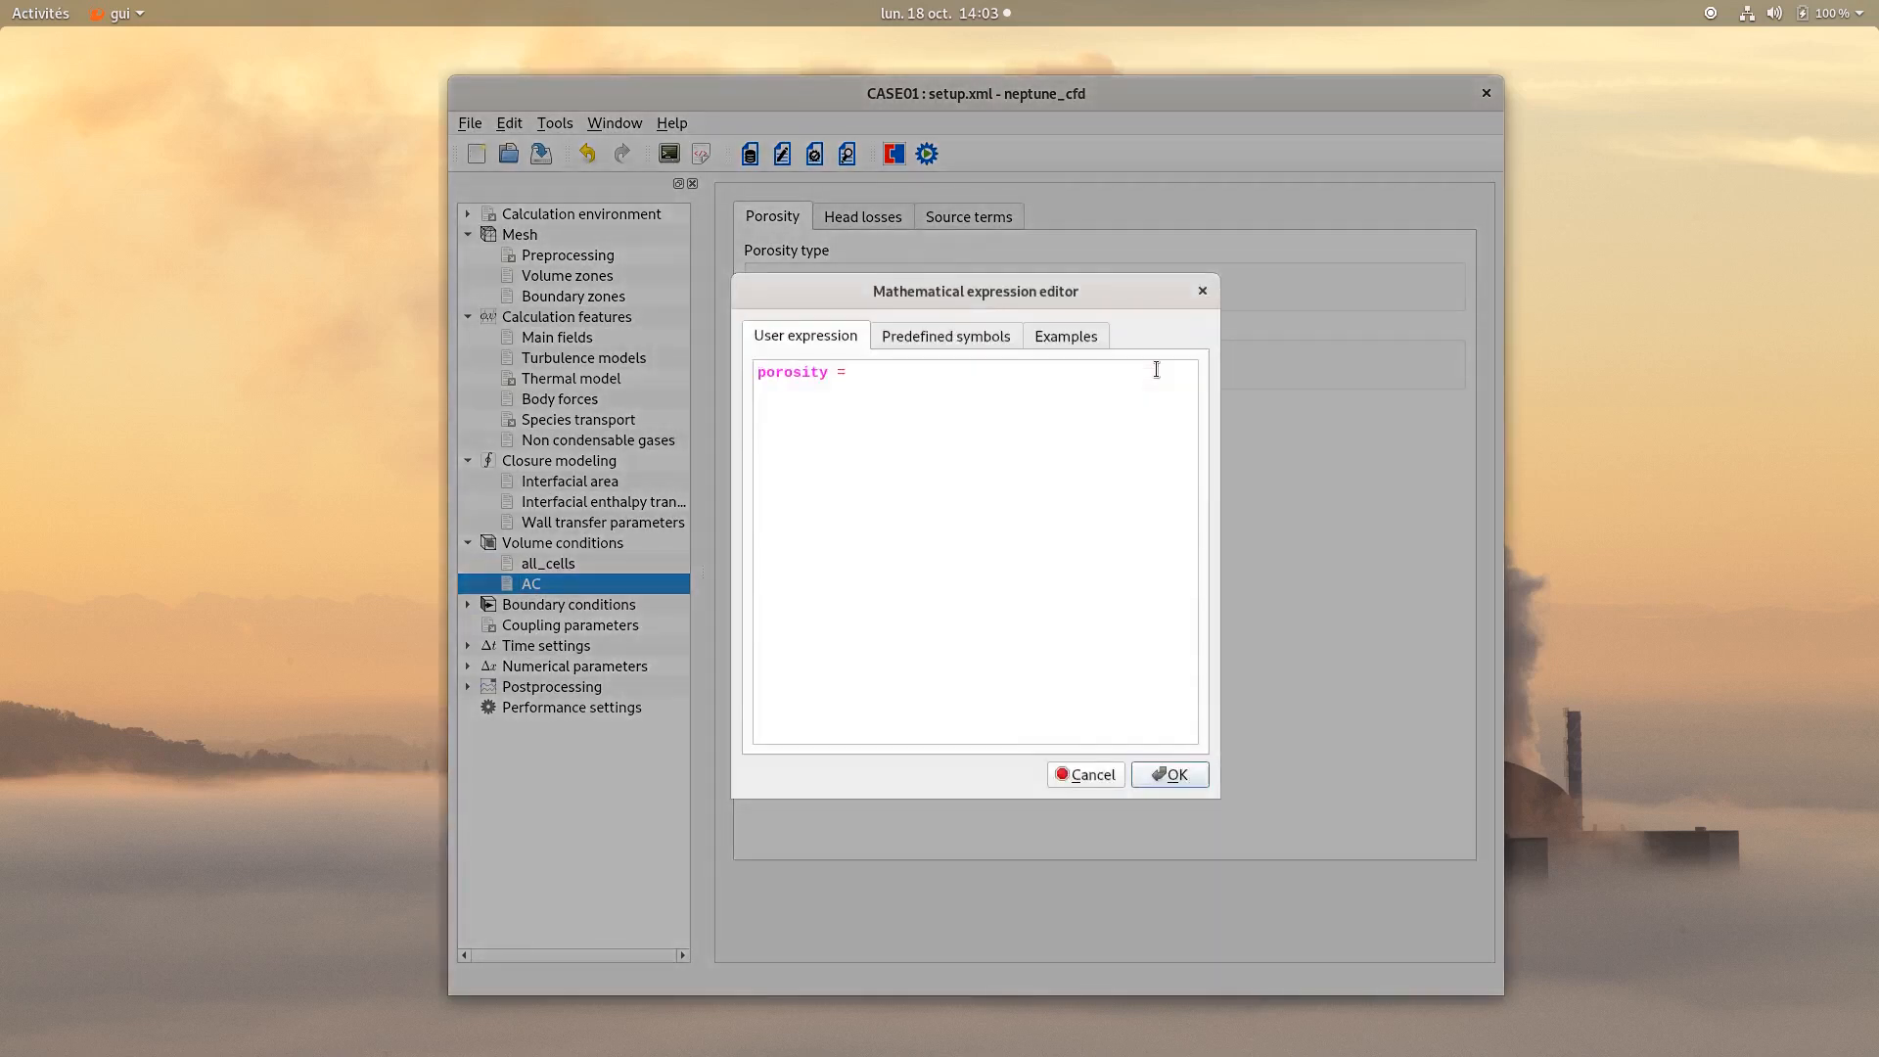
{"action": "type", "text": "0.6;"}
{"action": "left_click", "coordinate": [1171, 774]}
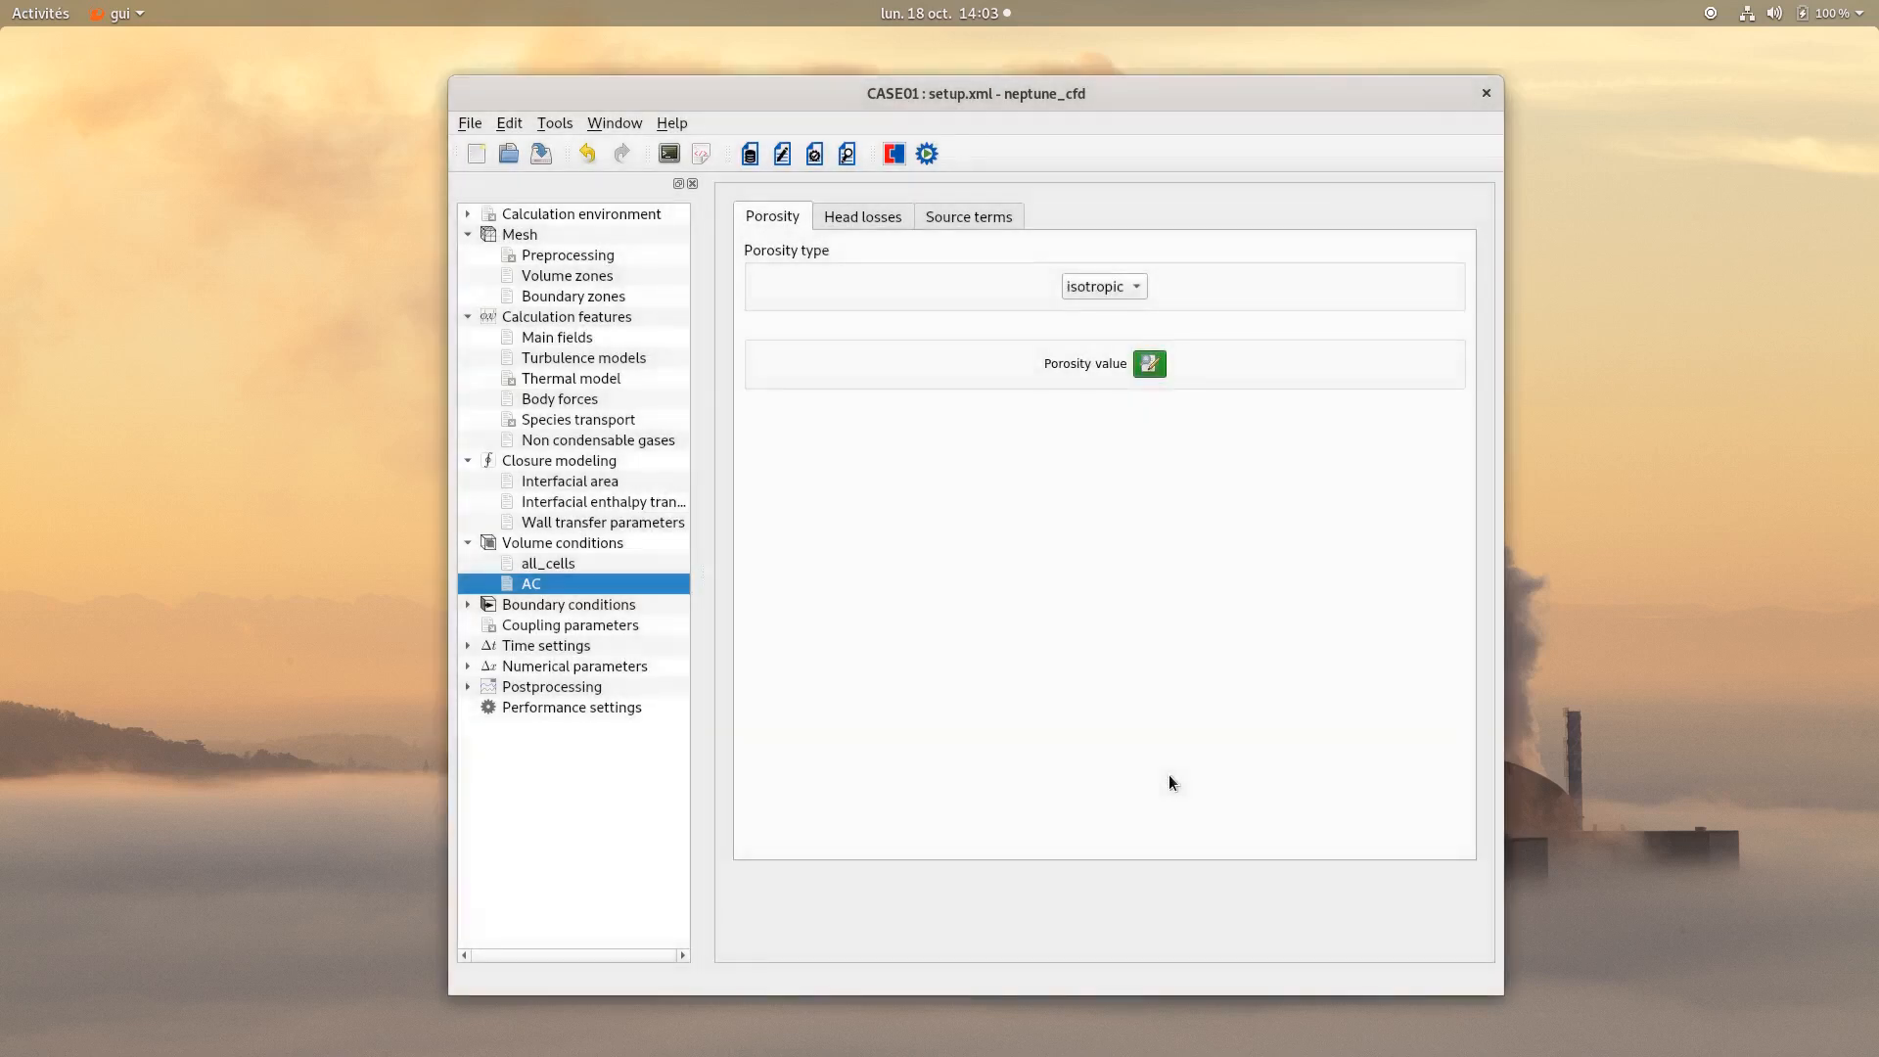
Set the AC head loss coefficients αyy and αzz to 200.0 and save the case.
{"action": "left_click", "coordinate": [861, 216]}
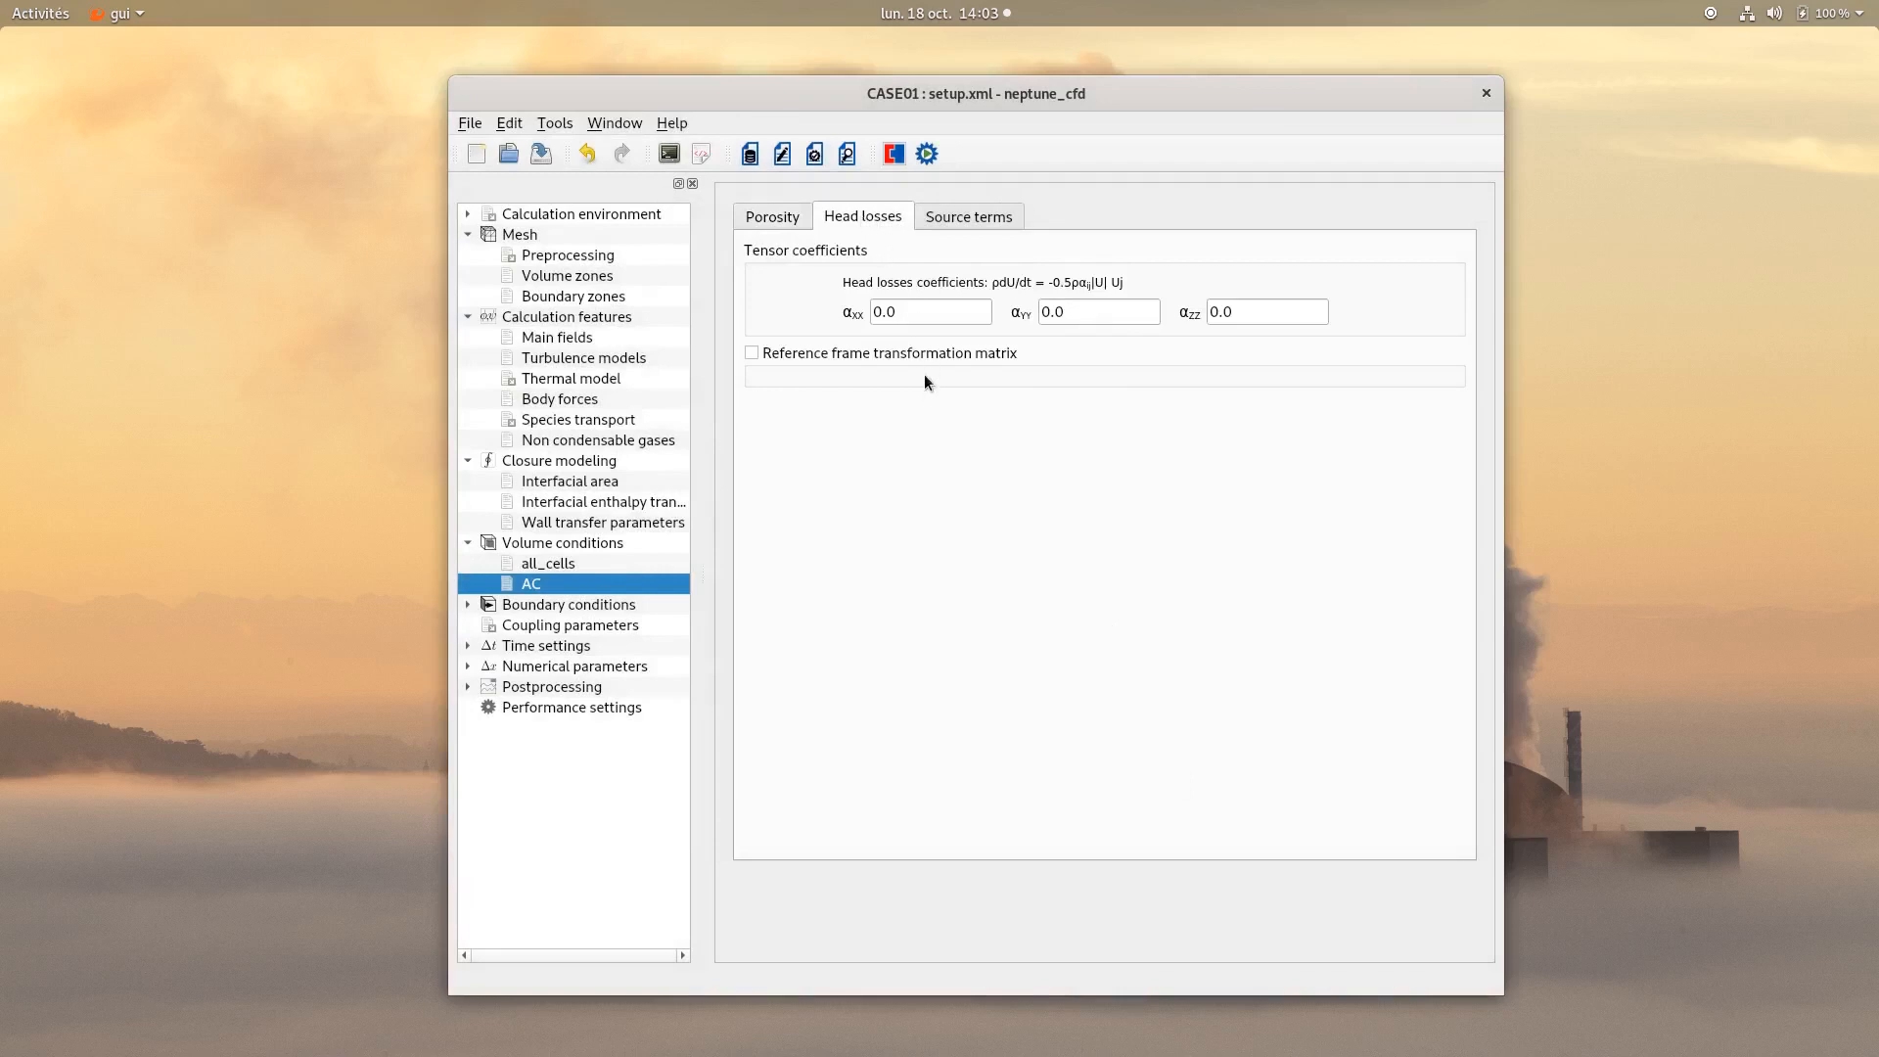
{"action": "double_click", "coordinate": [905, 309]}
{"action": "double_click", "coordinate": [1055, 321]}
{"action": "type", "text": "200.0"}
{"action": "double_click", "coordinate": [1241, 319]}
{"action": "type", "text": "200.0"}
{"action": "left_click", "coordinate": [1136, 409]}
{"action": "left_click", "coordinate": [541, 154]}
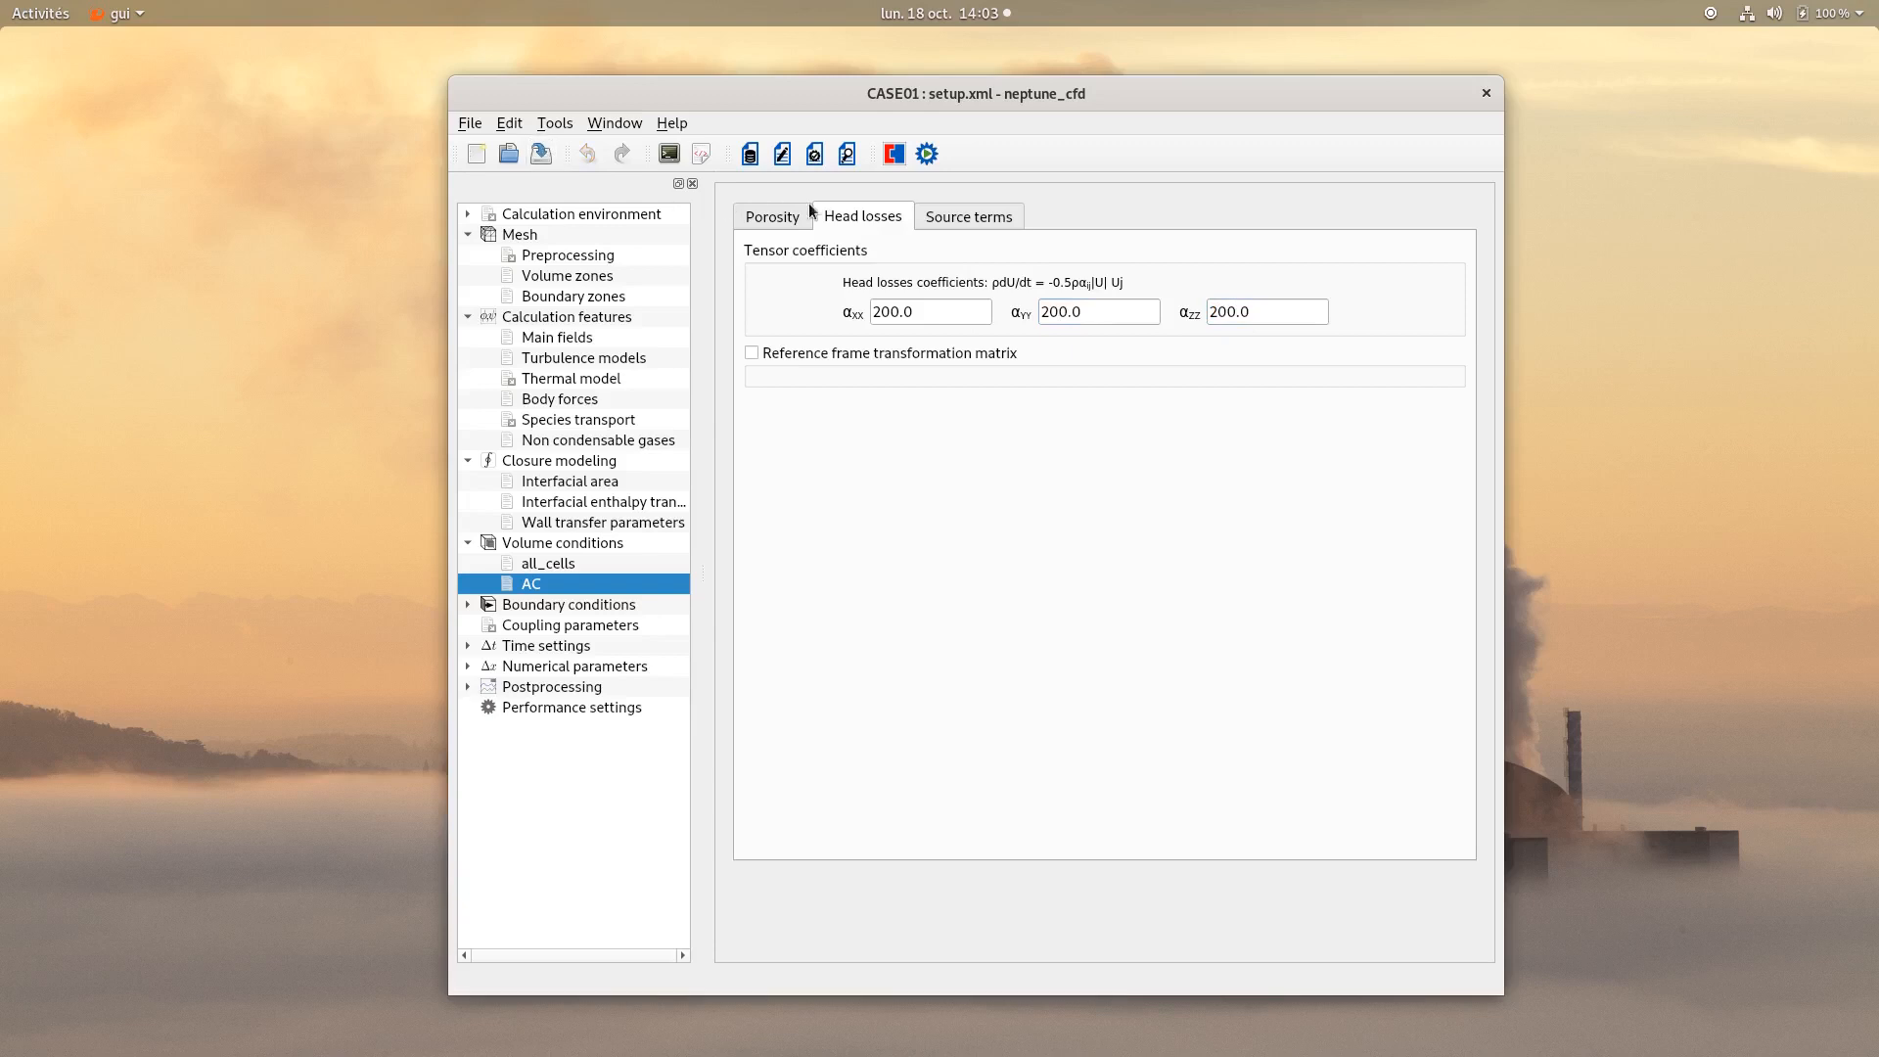
Set the Water field's thermal source term in the AC zone to S = 1e7.
{"action": "left_click", "coordinate": [957, 225]}
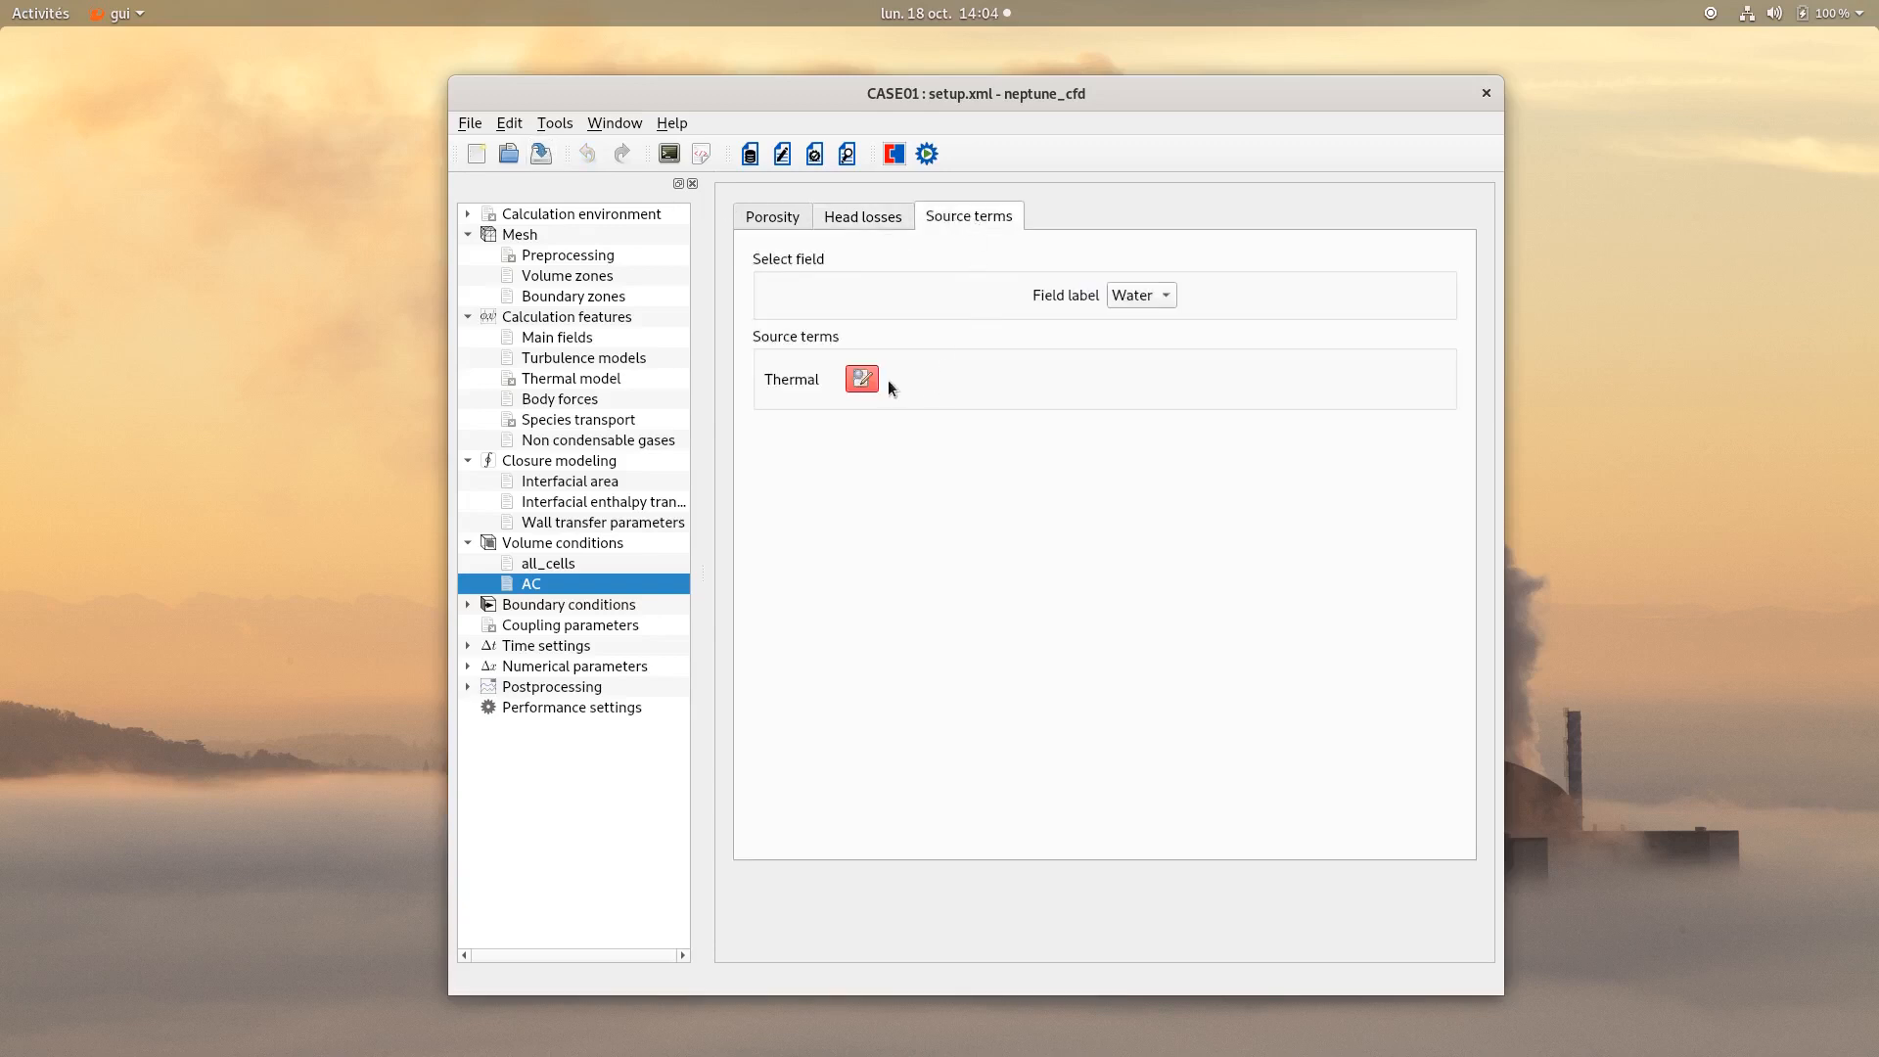
{"action": "left_click", "coordinate": [863, 378]}
{"action": "left_click", "coordinate": [801, 373]}
{"action": "key", "text": "BackSpace"}
{"action": "type", "text": "1e7;"}
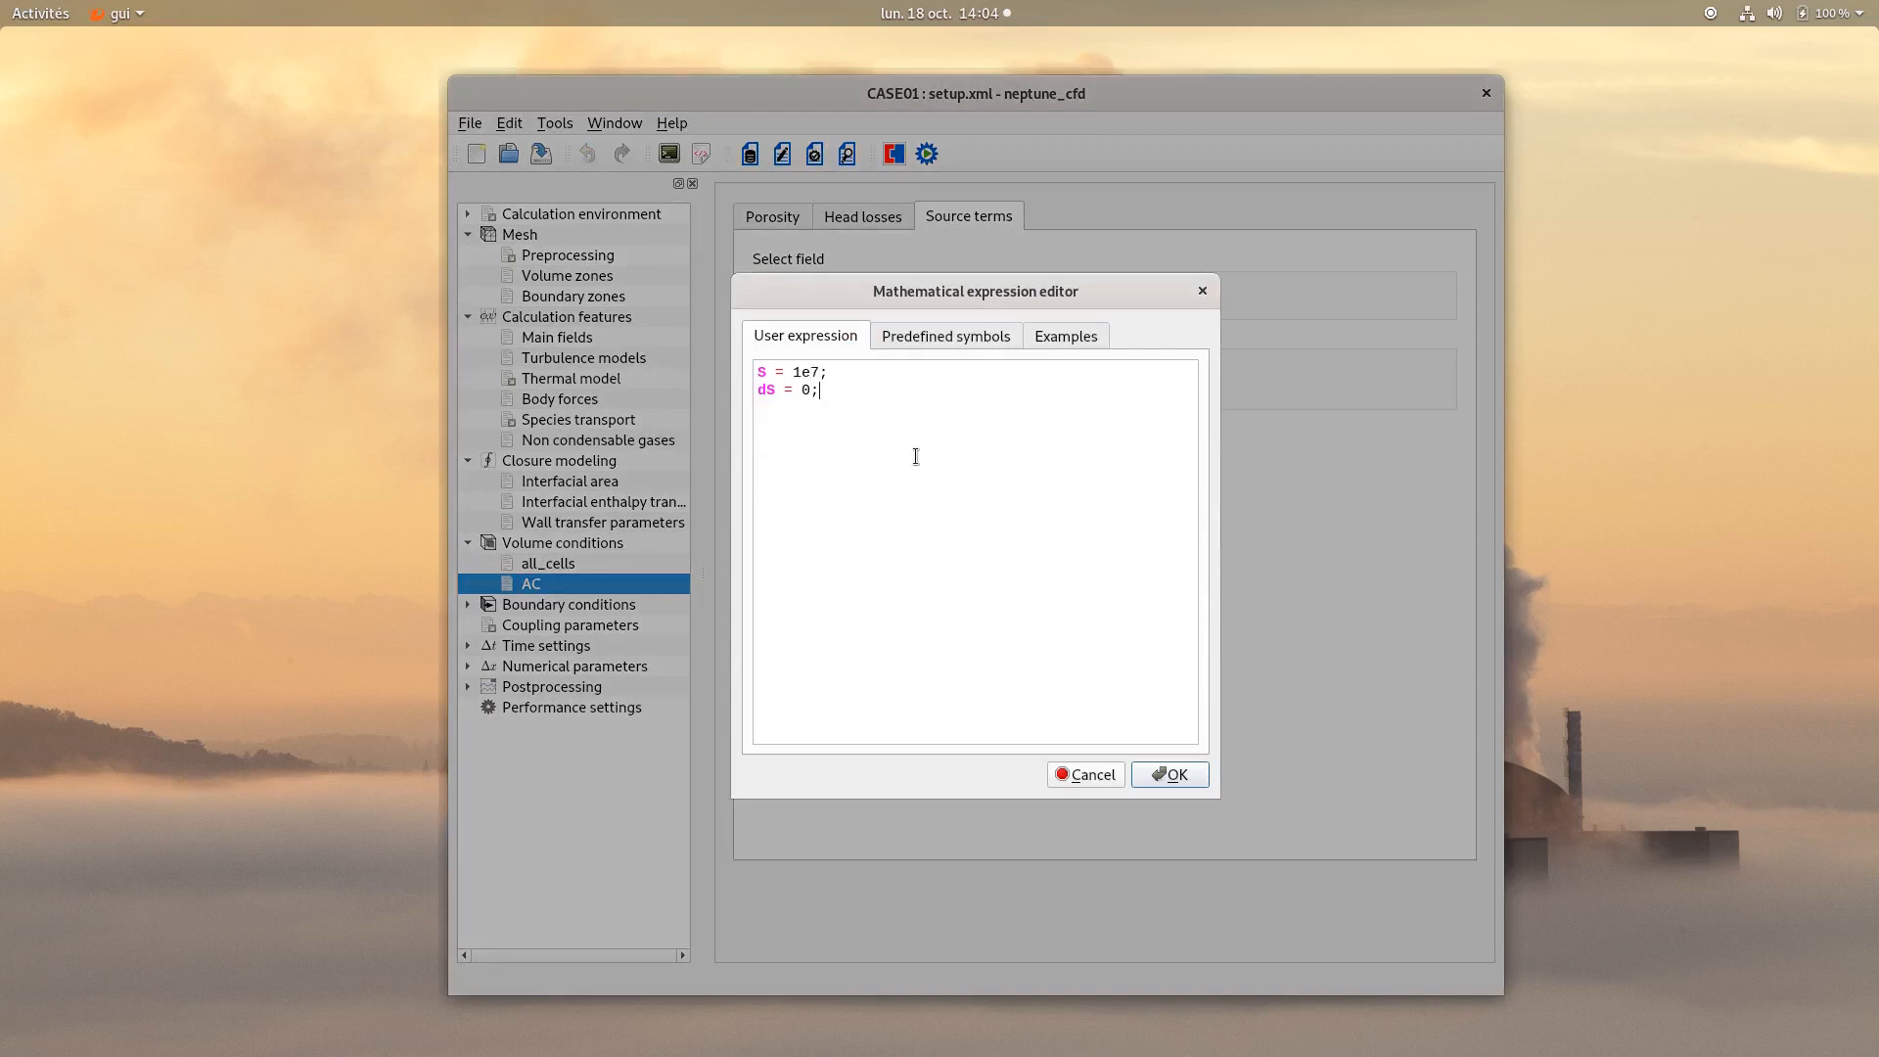
{"action": "left_click", "coordinate": [1172, 776]}
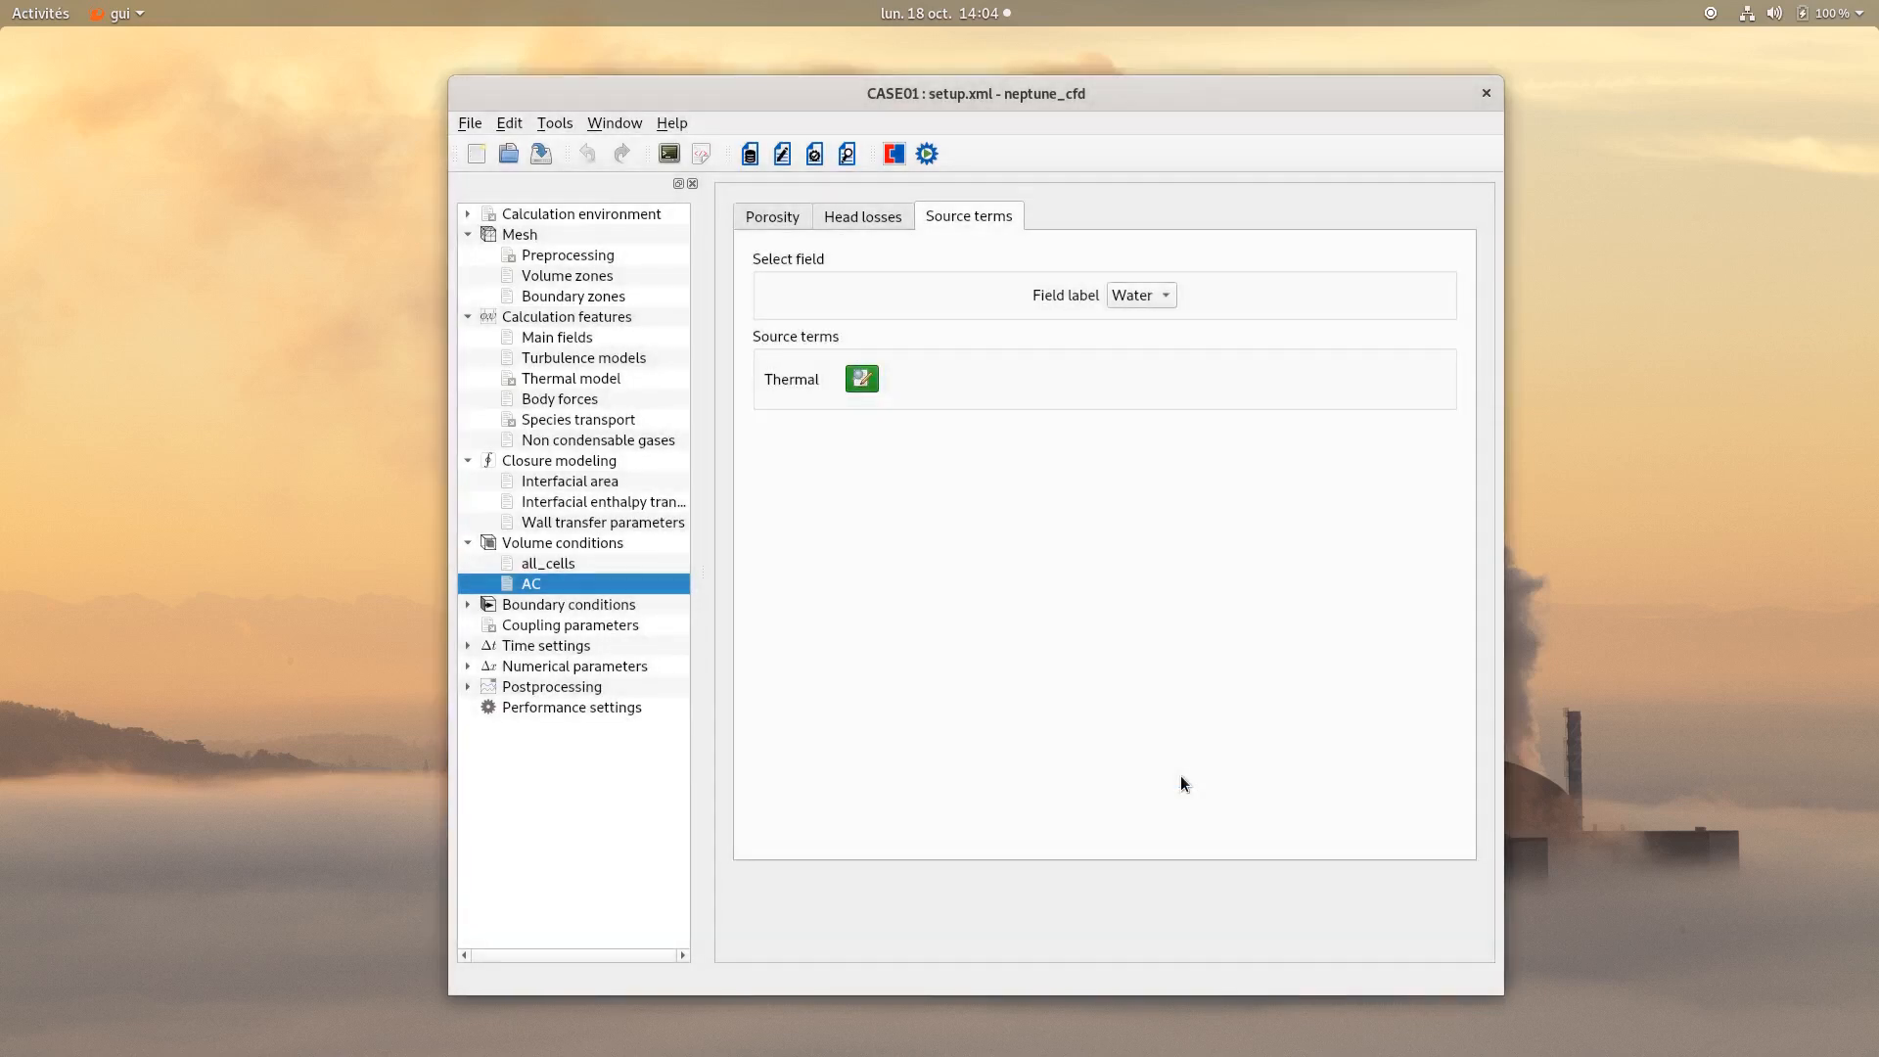
Check the Gas field's thermal source term expression in the AC zone.
{"action": "left_click", "coordinate": [1129, 313]}
{"action": "left_click", "coordinate": [862, 379]}
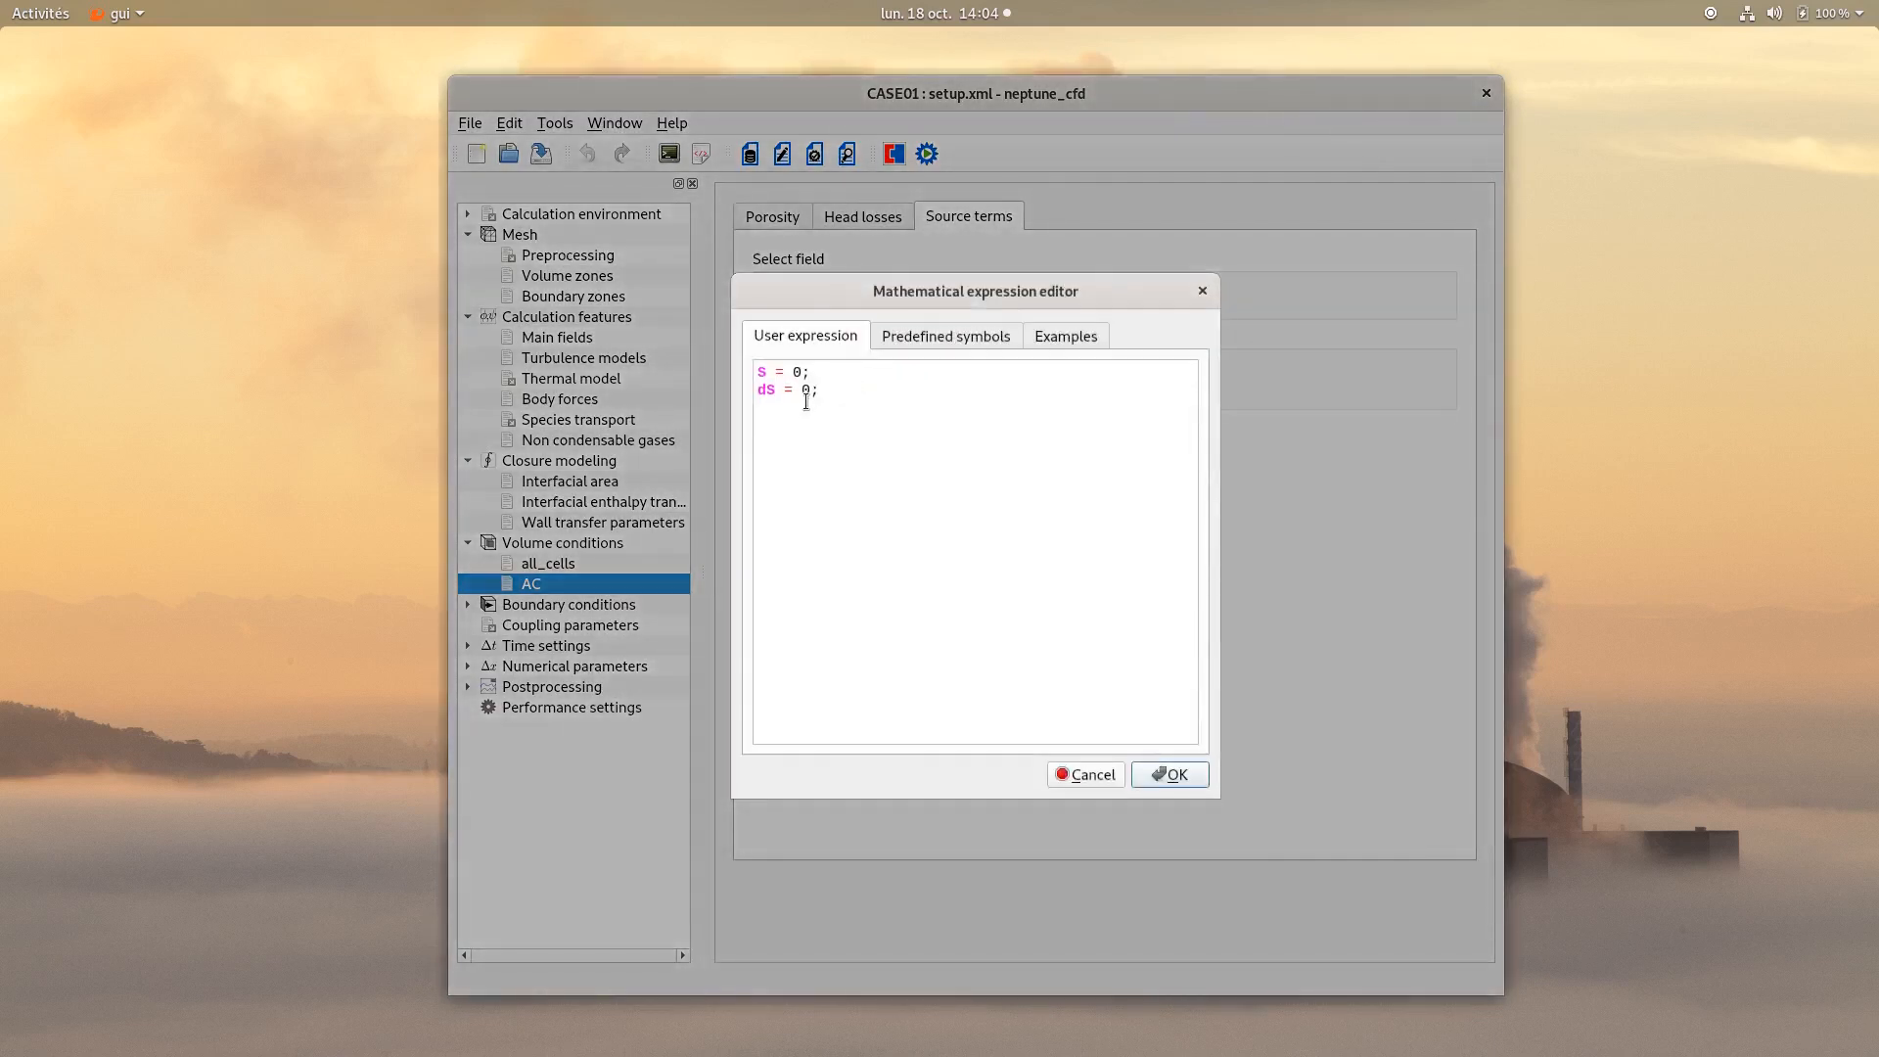
{"action": "left_click", "coordinate": [1172, 776]}
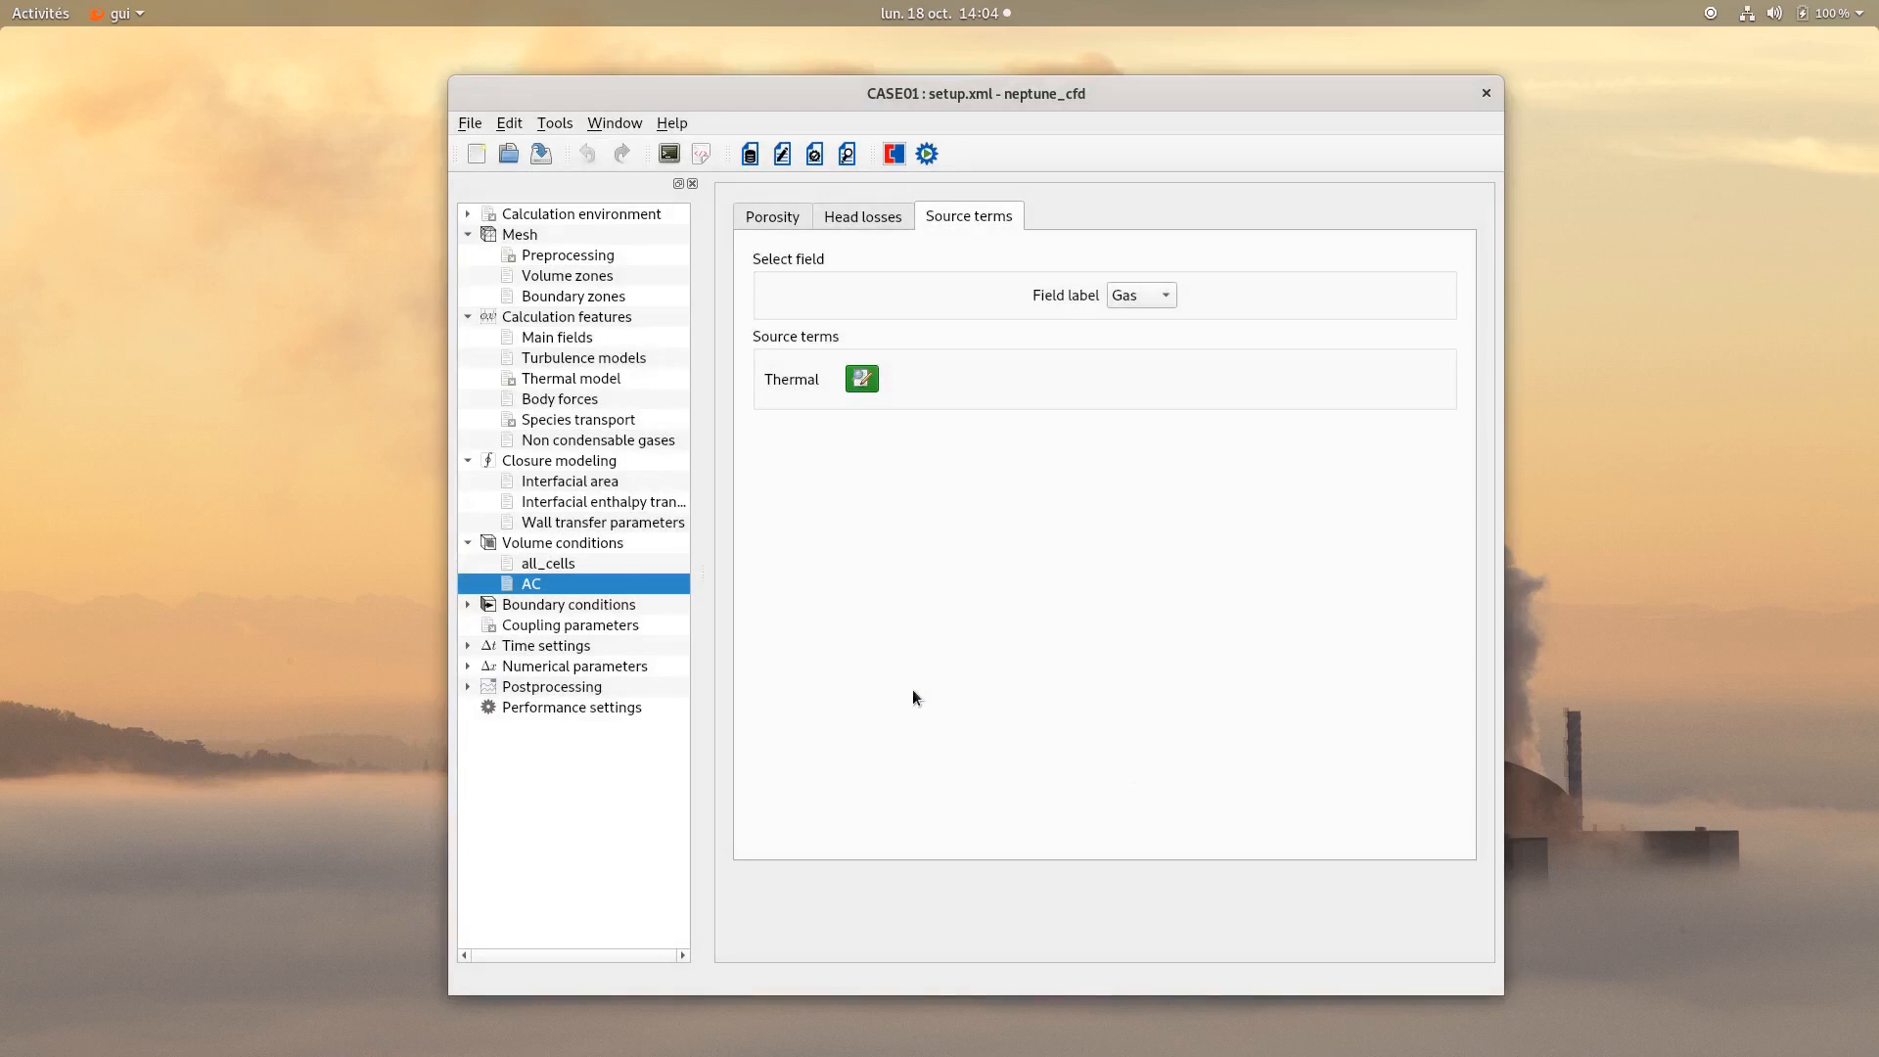
Set the Outlet boundary's nature to Outlet and the 2D-sym boundary's nature to Symmetry.
{"action": "left_click", "coordinate": [595, 604]}
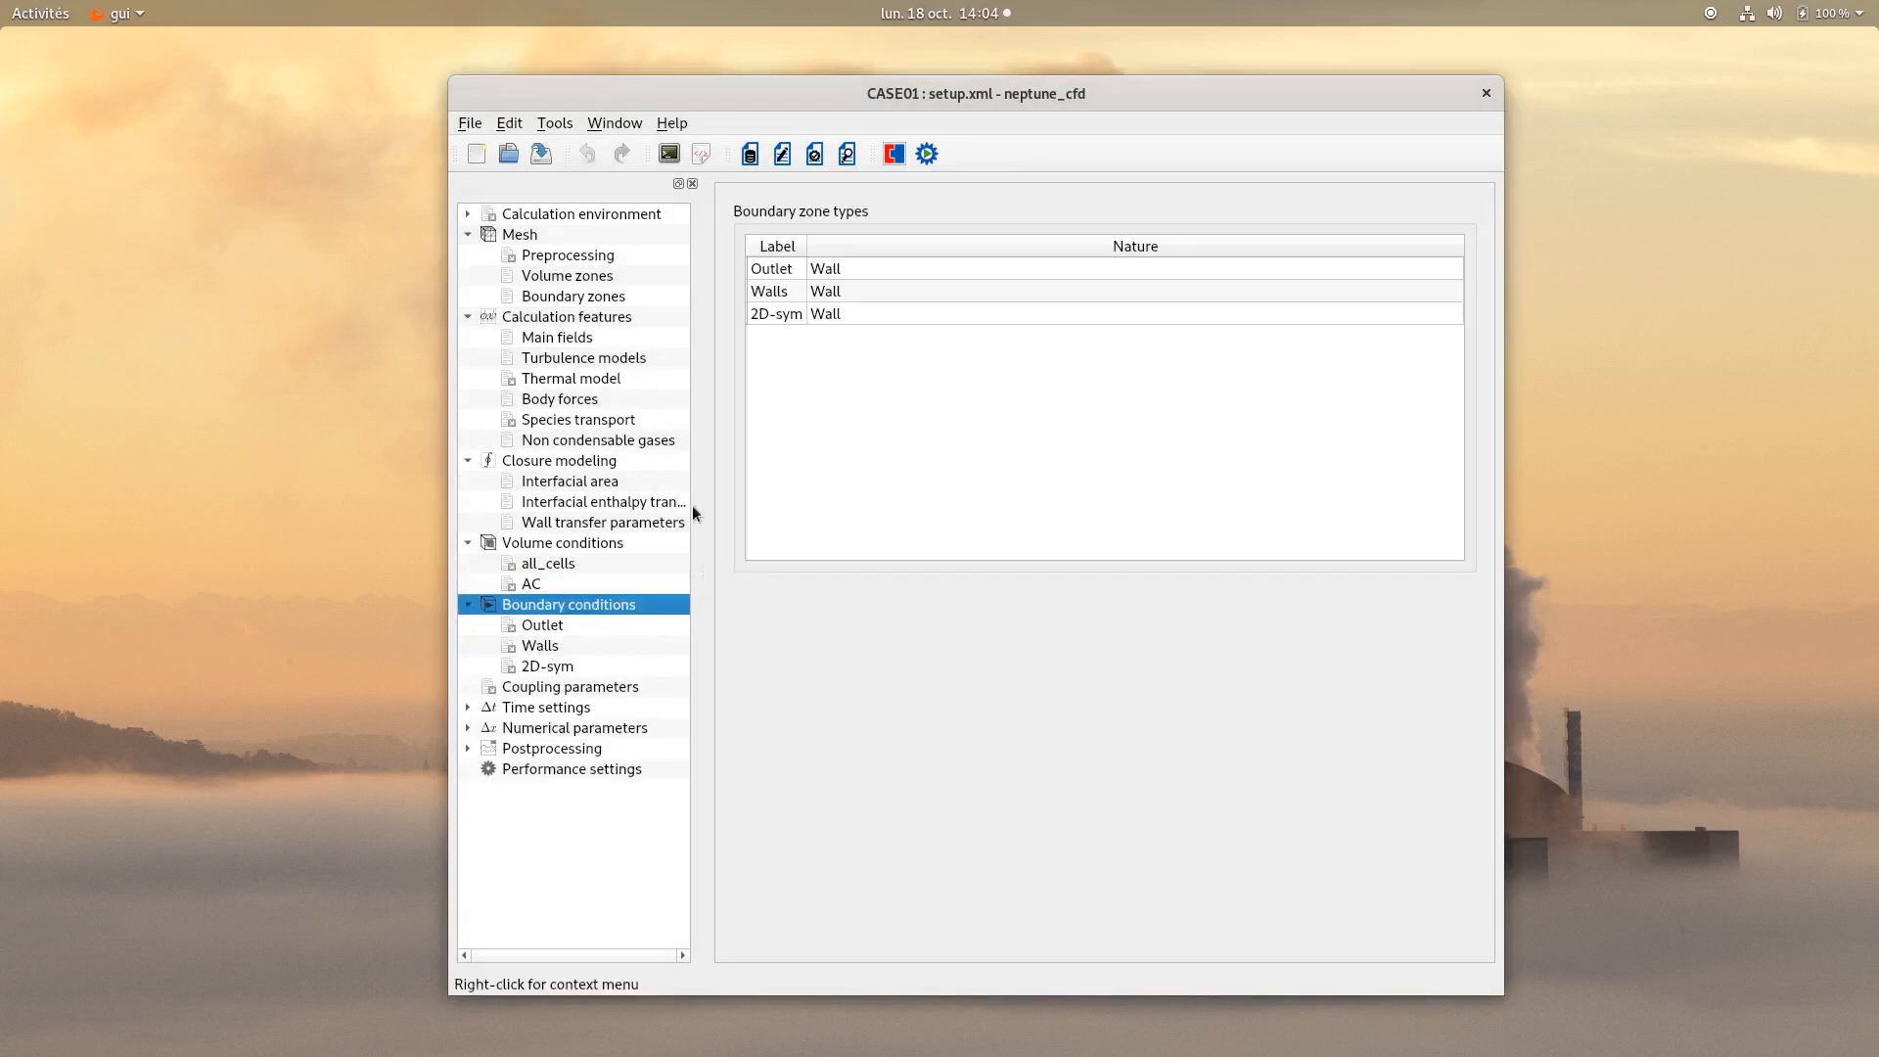
{"action": "left_click", "coordinate": [835, 275]}
{"action": "left_click", "coordinate": [834, 273]}
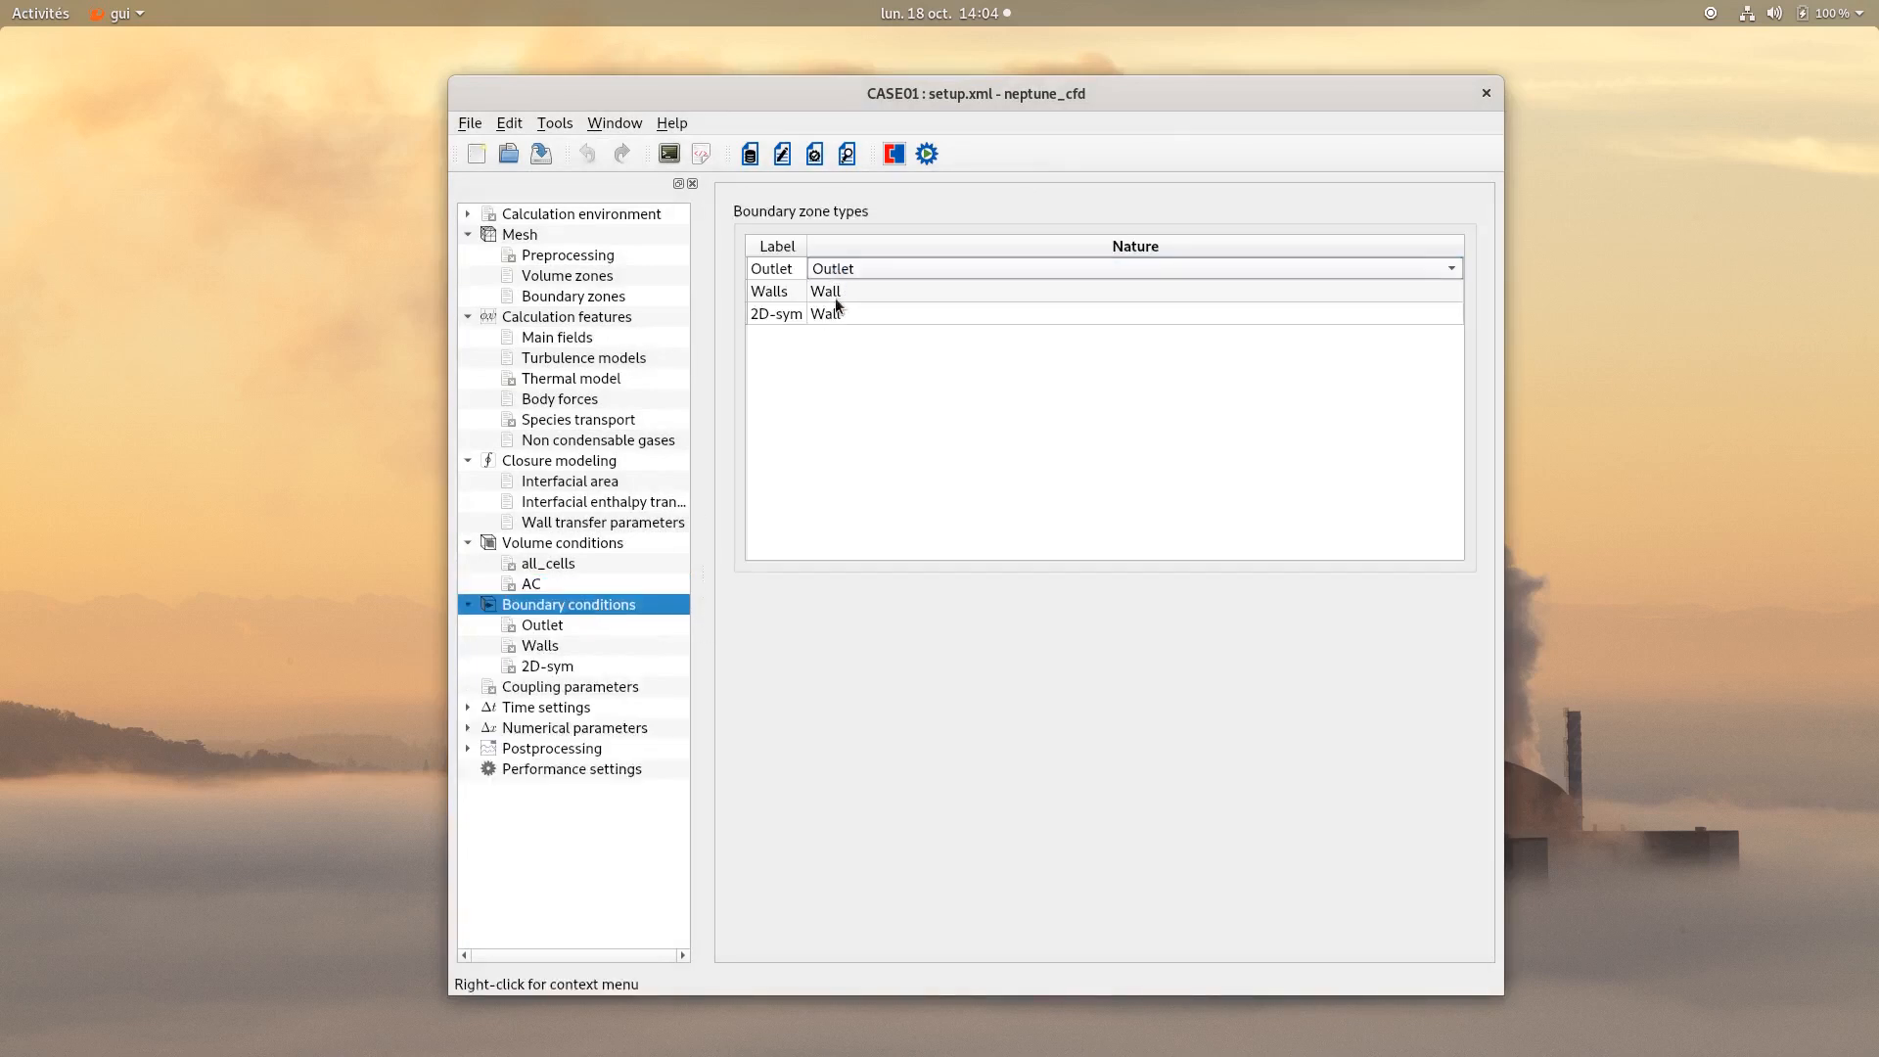
{"action": "left_click", "coordinate": [830, 314]}
{"action": "left_click", "coordinate": [831, 313]}
{"action": "left_click", "coordinate": [836, 358]}
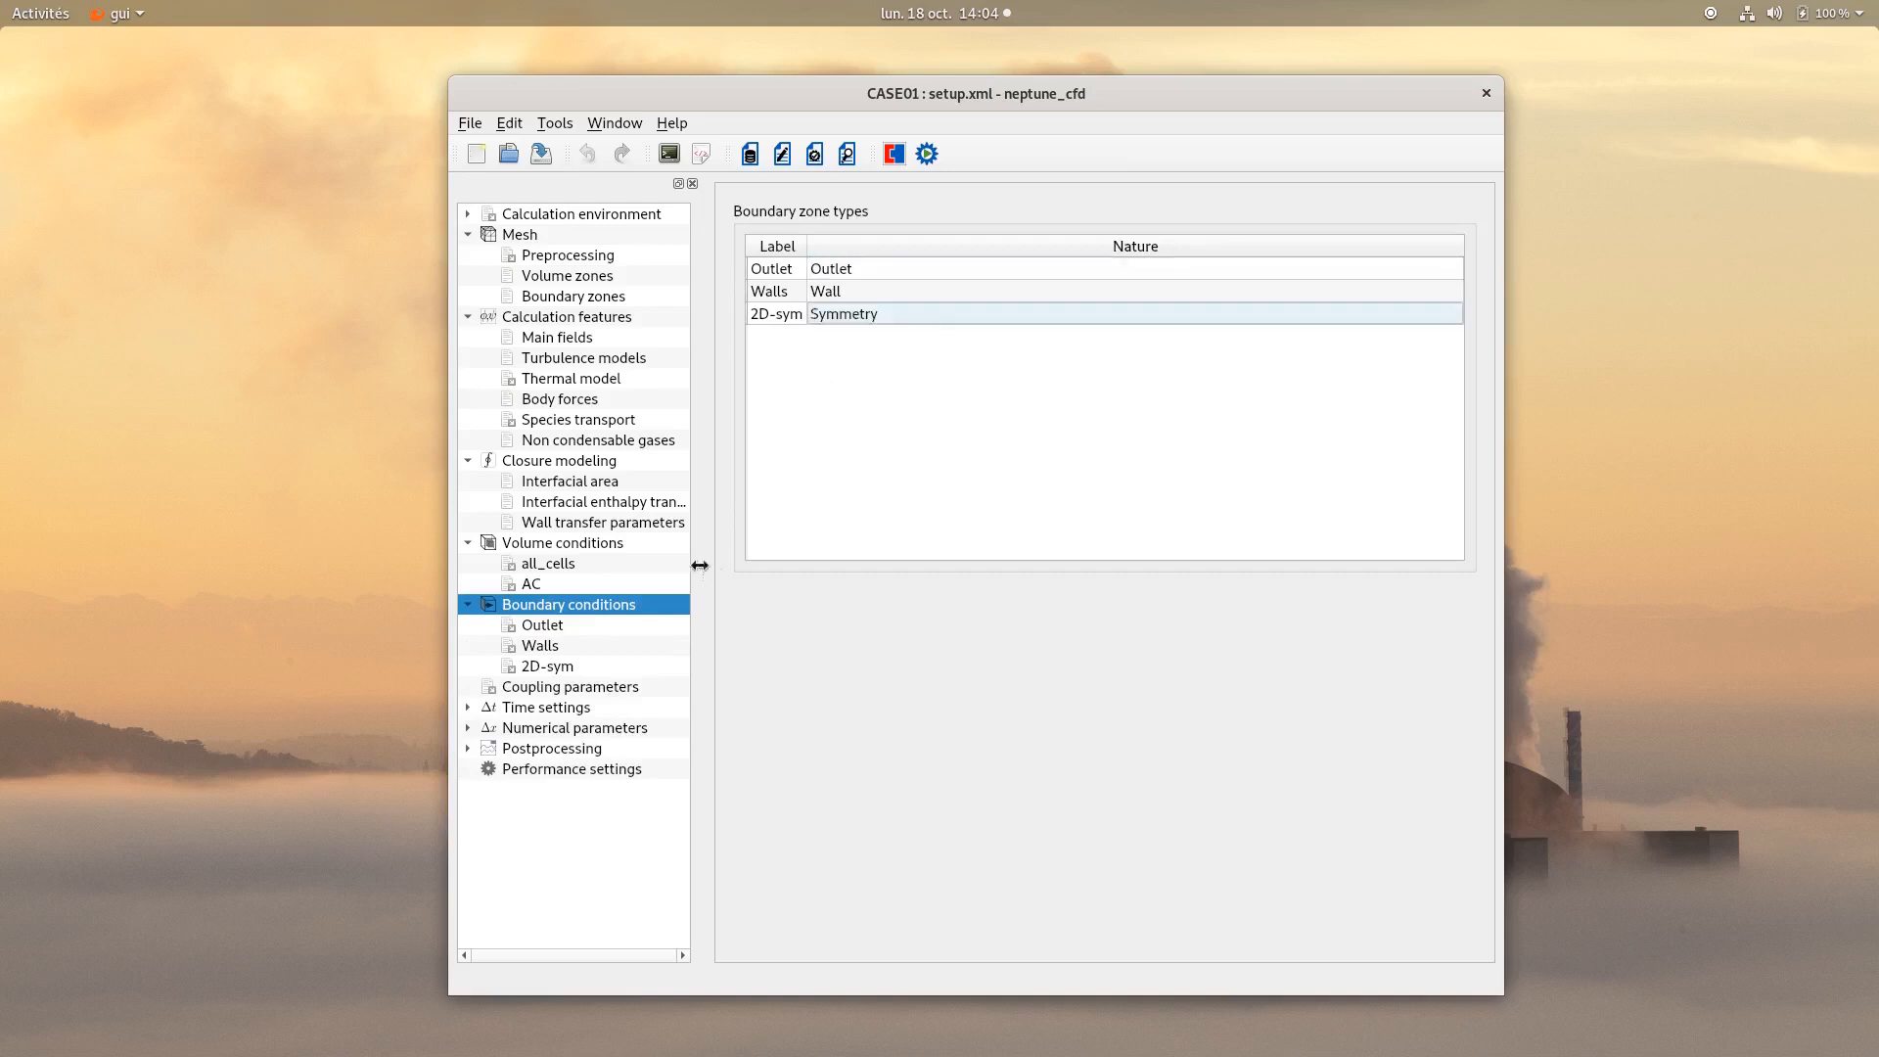
Set the Gas fraction at the Outlet boundary to 1.0.
{"action": "left_click", "coordinate": [554, 629]}
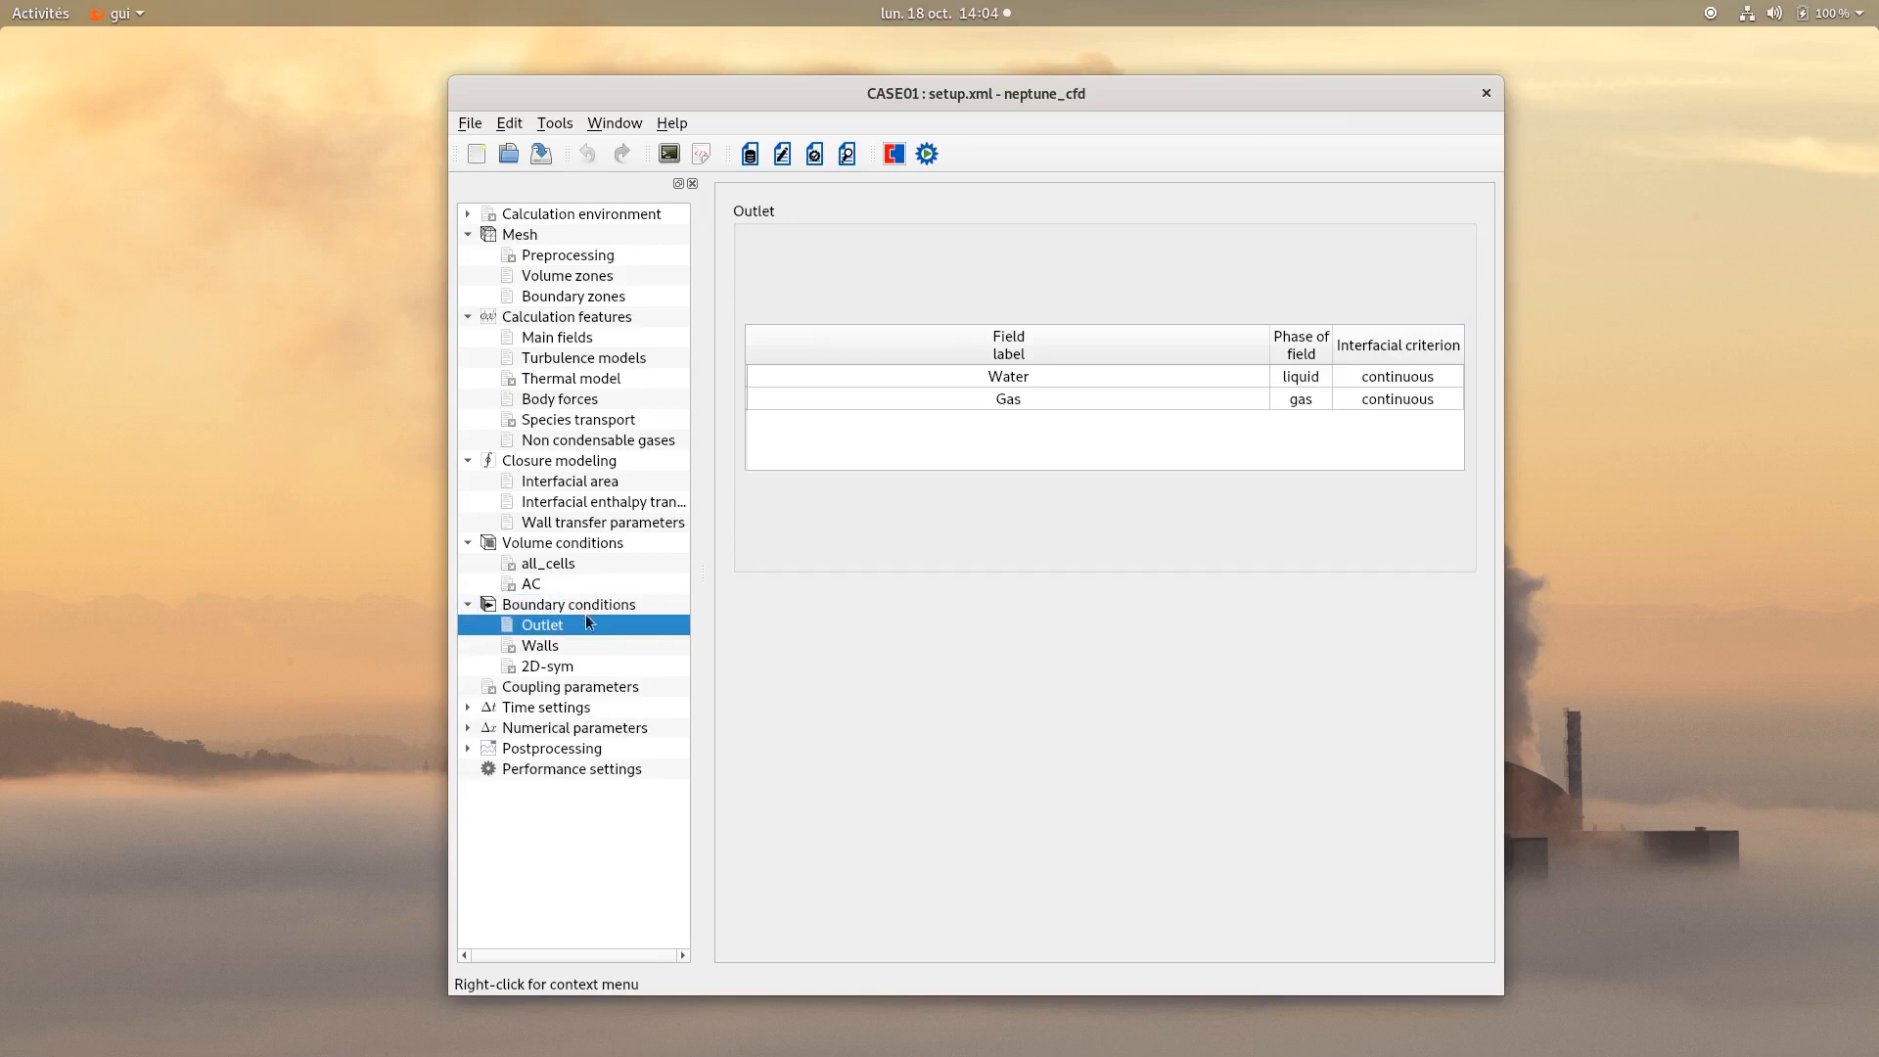
{"action": "left_click", "coordinate": [1051, 382]}
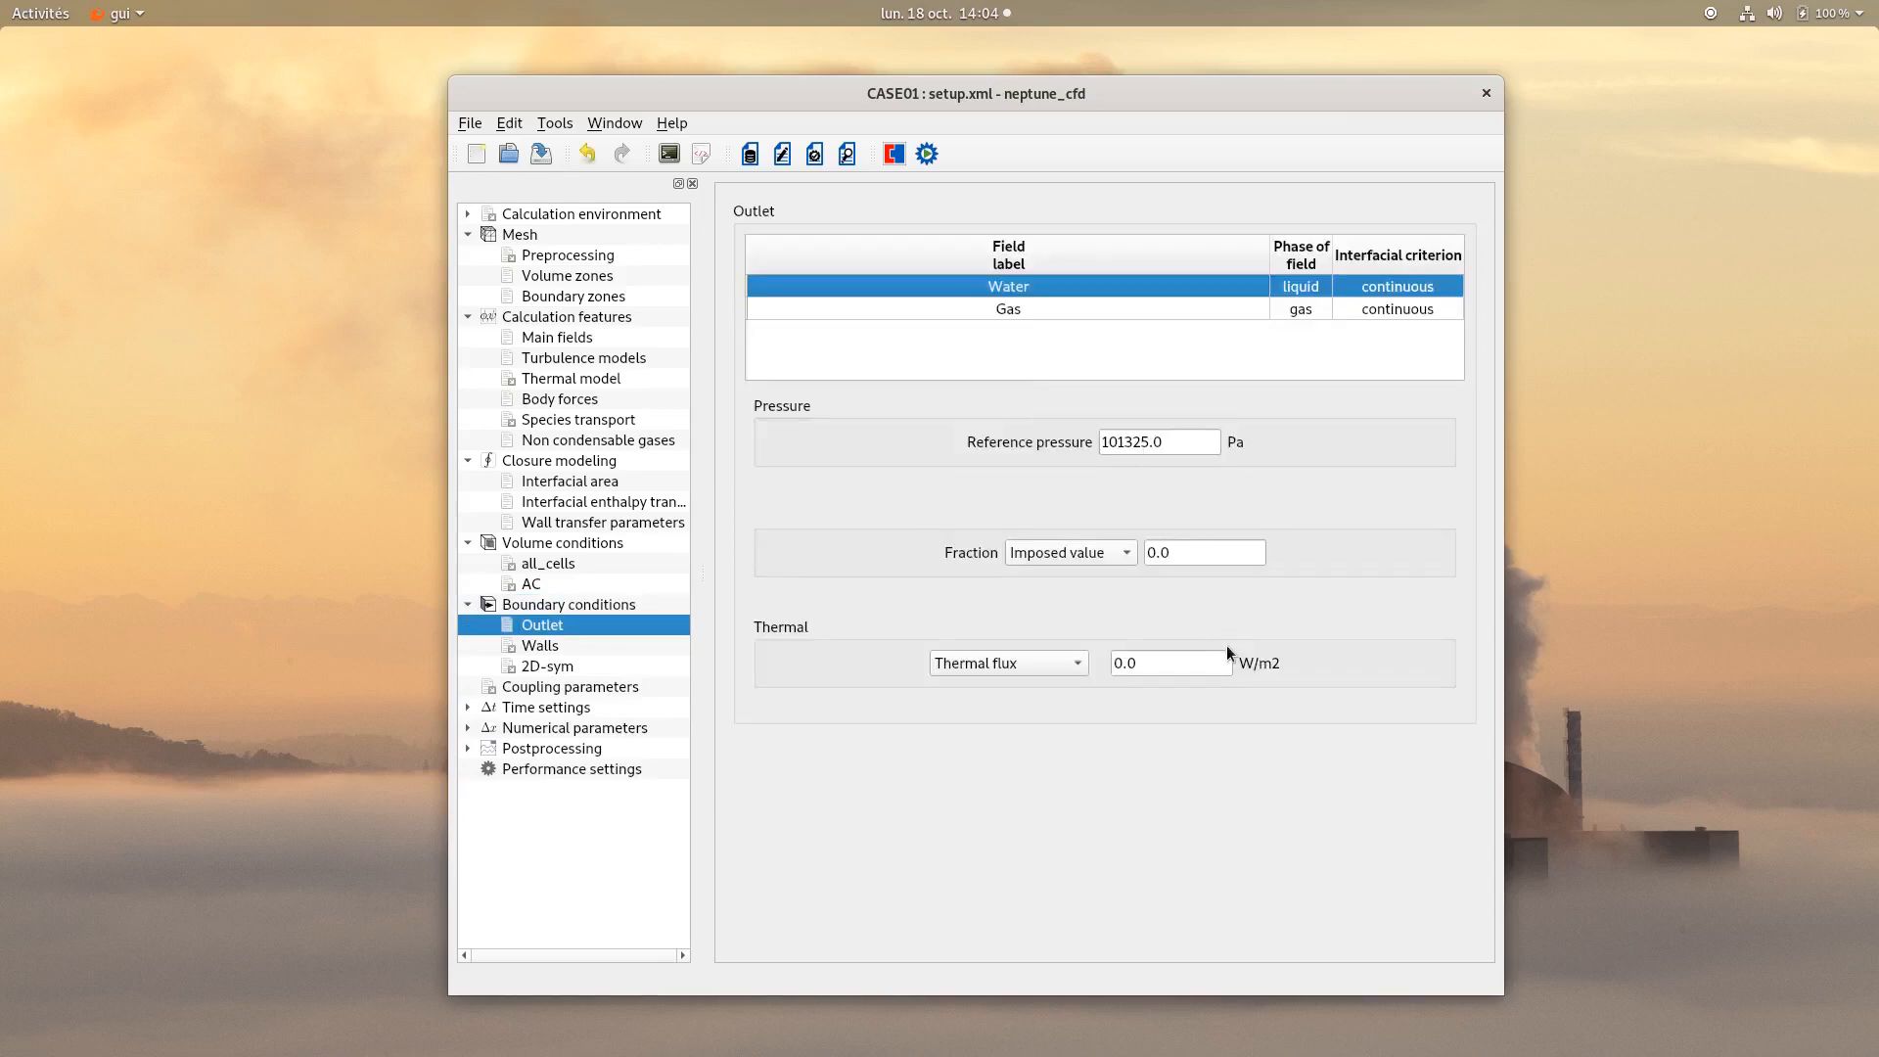
{"action": "left_click", "coordinate": [986, 309]}
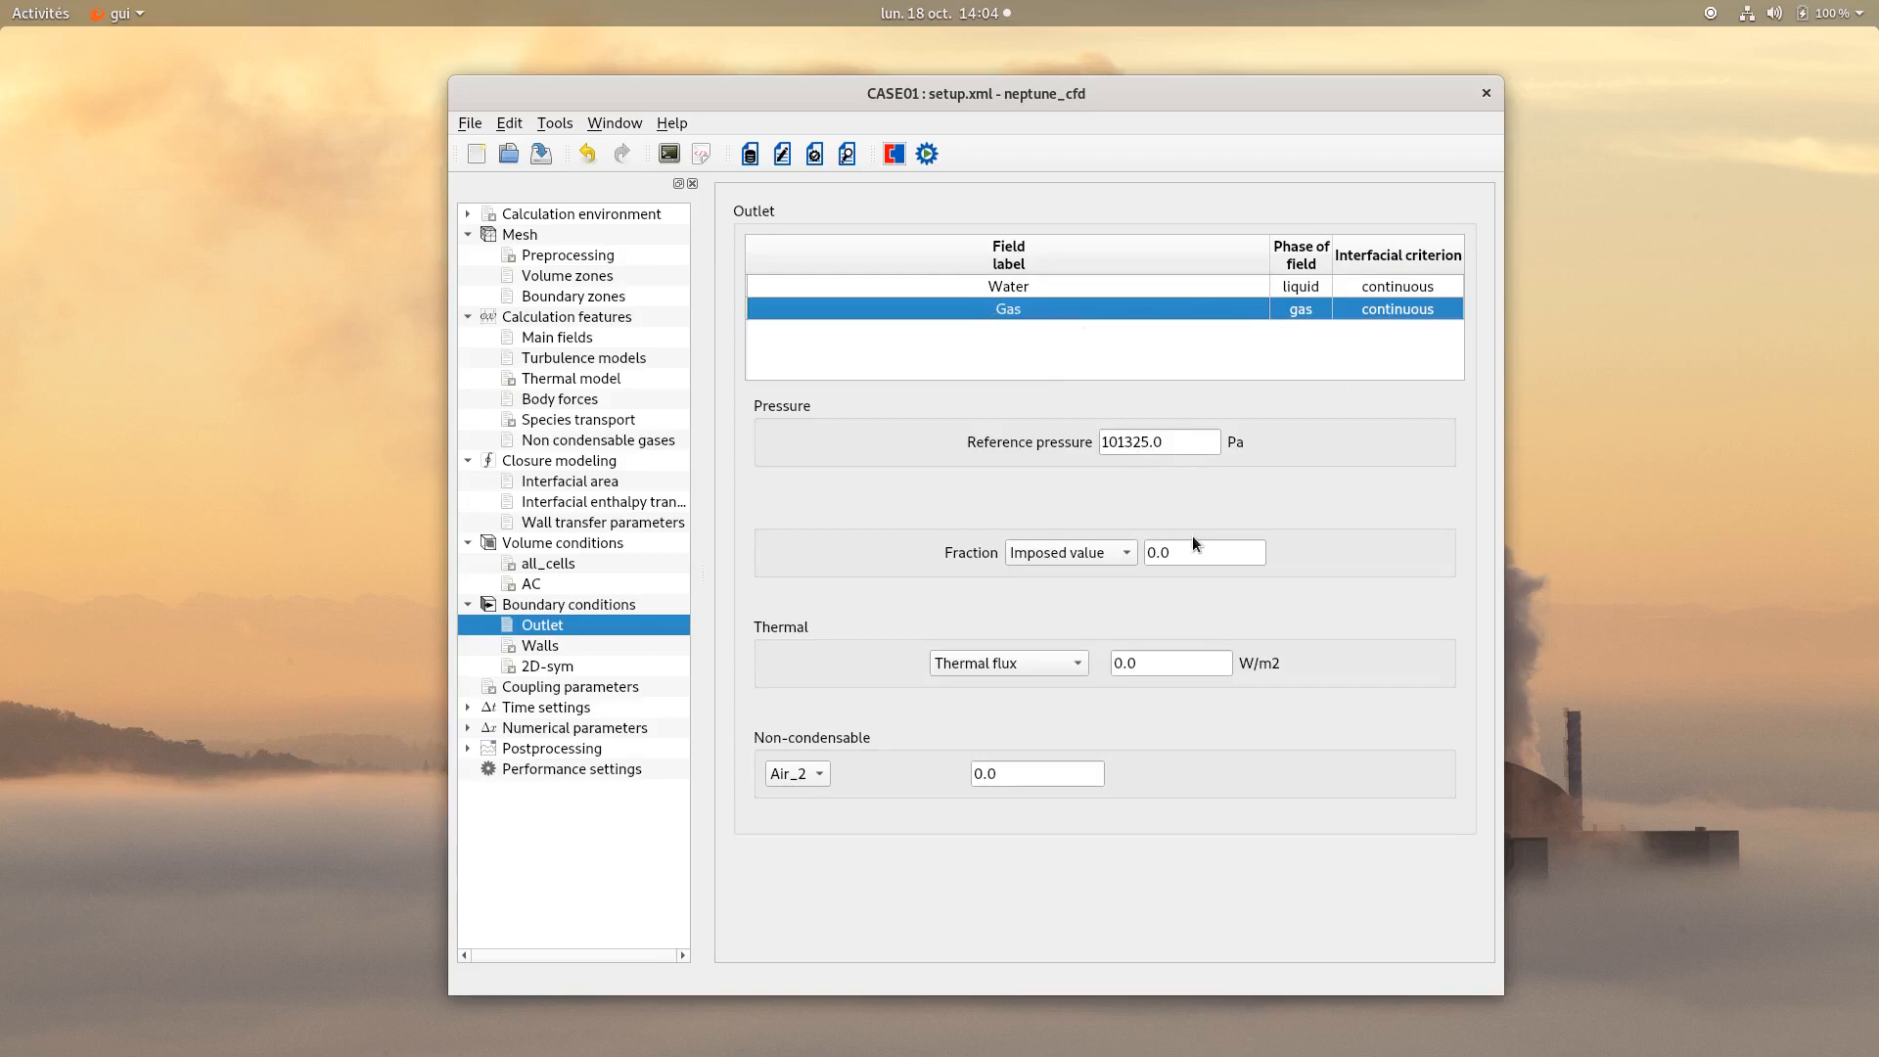
{"action": "left_click_drag", "start_coordinate": [1193, 553], "coordinate": [1114, 521]}
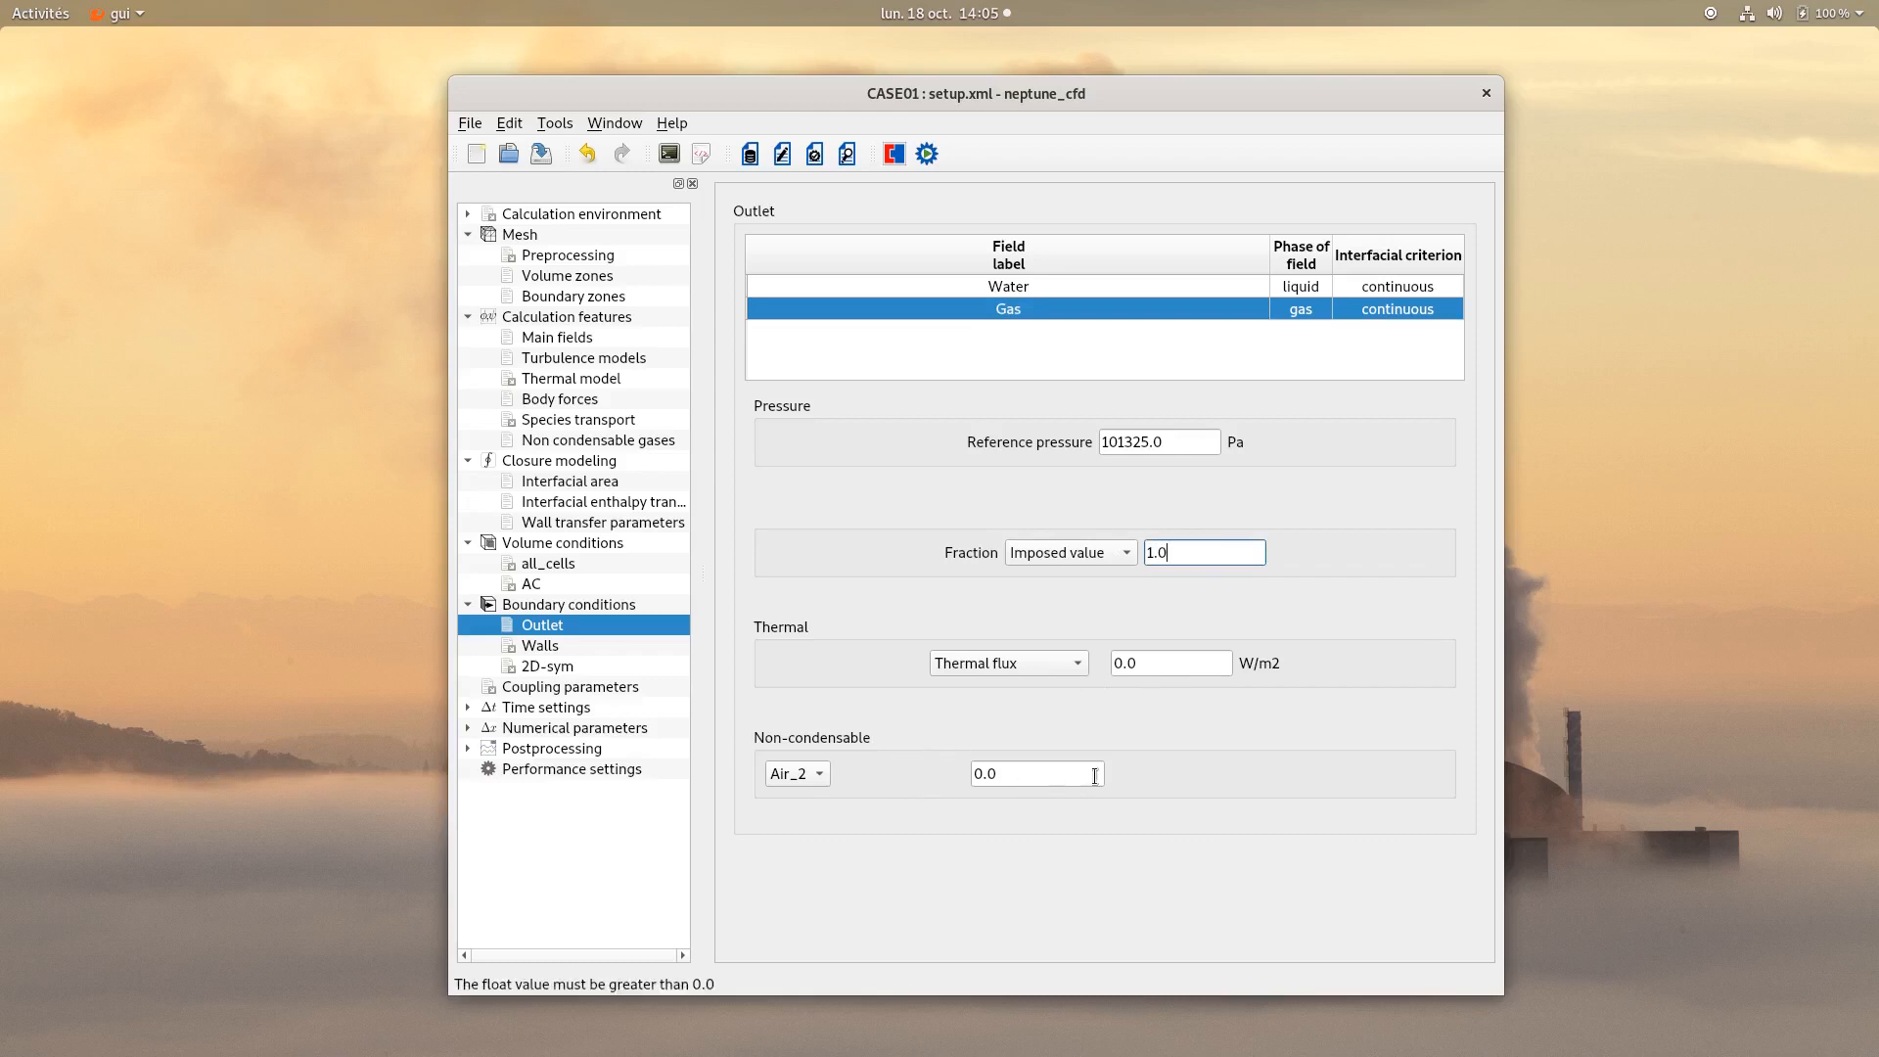
Impose a thermal Temperature condition of 293.15 K on the Walls boundary.
{"action": "left_click", "coordinate": [531, 648]}
{"action": "left_click", "coordinate": [1004, 289]}
{"action": "left_click", "coordinate": [984, 303]}
{"action": "left_click_drag", "start_coordinate": [1157, 286], "coordinate": [1075, 294]}
{"action": "type", "text": "293.15"}
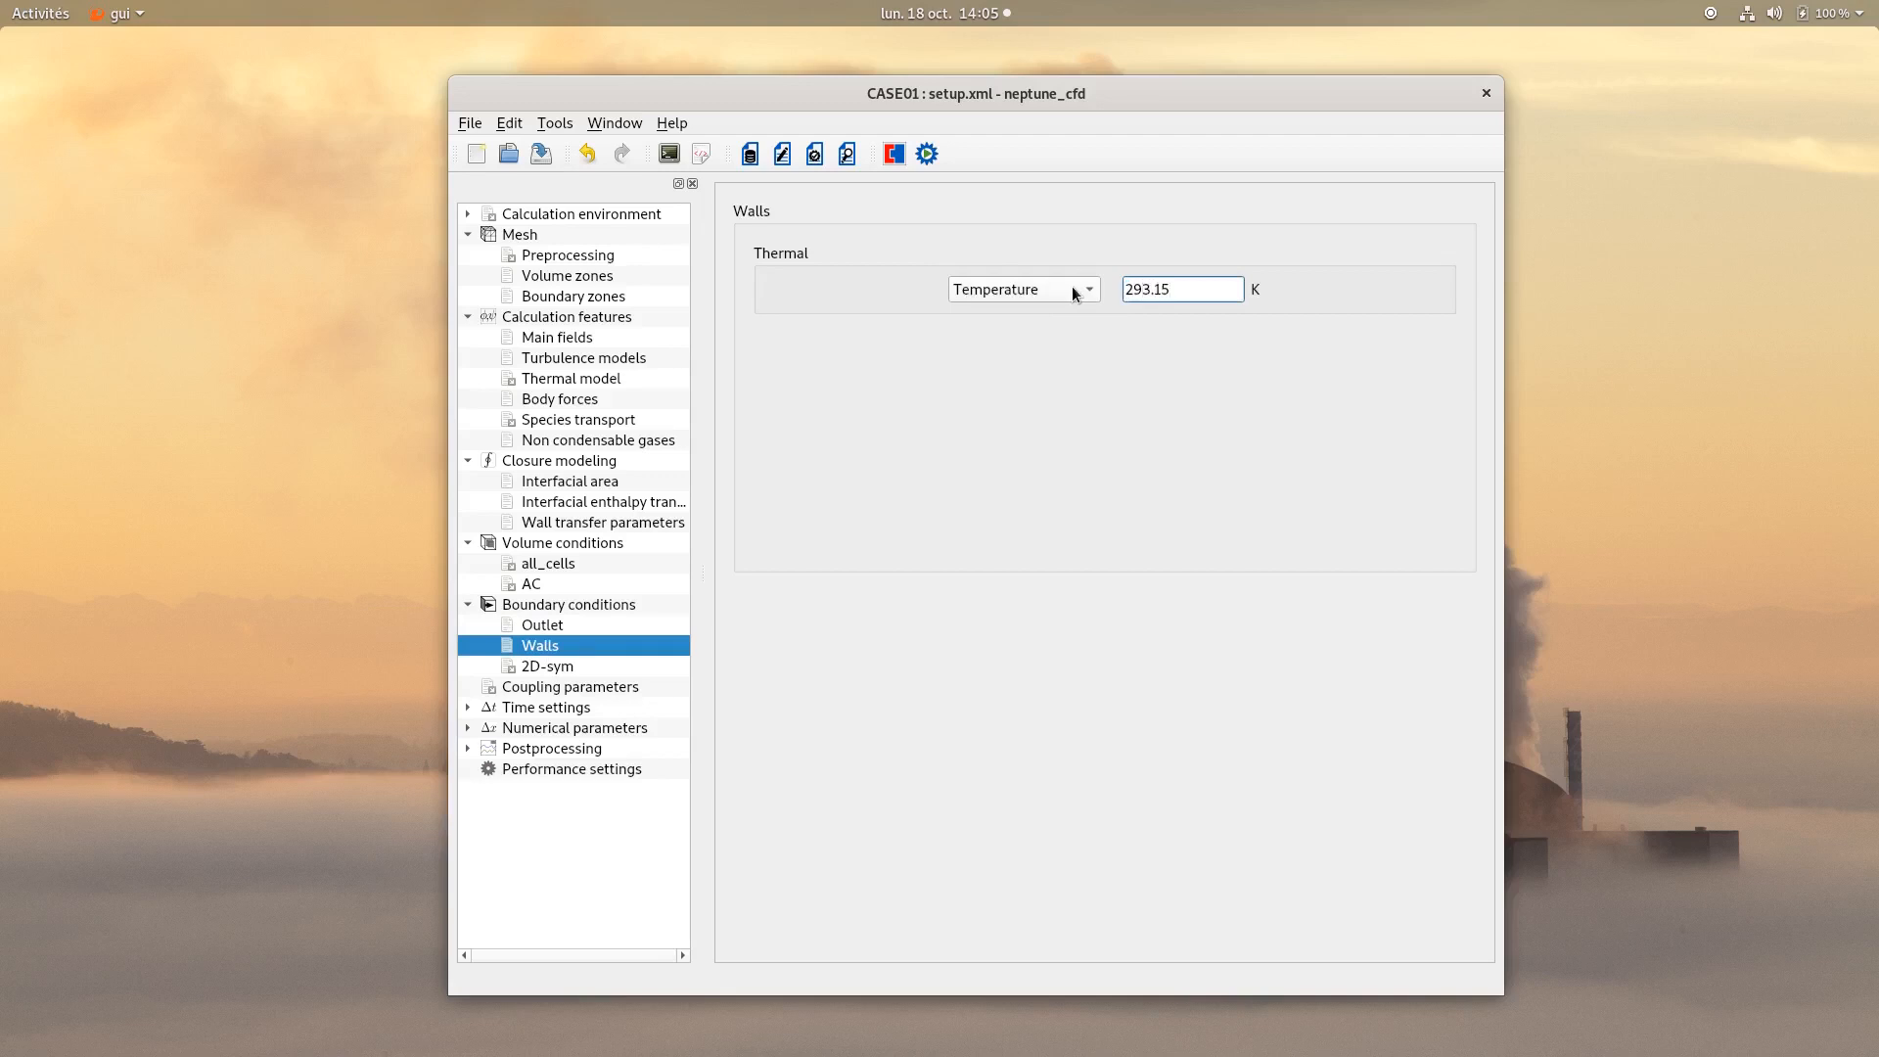
{"action": "left_click", "coordinate": [977, 359]}
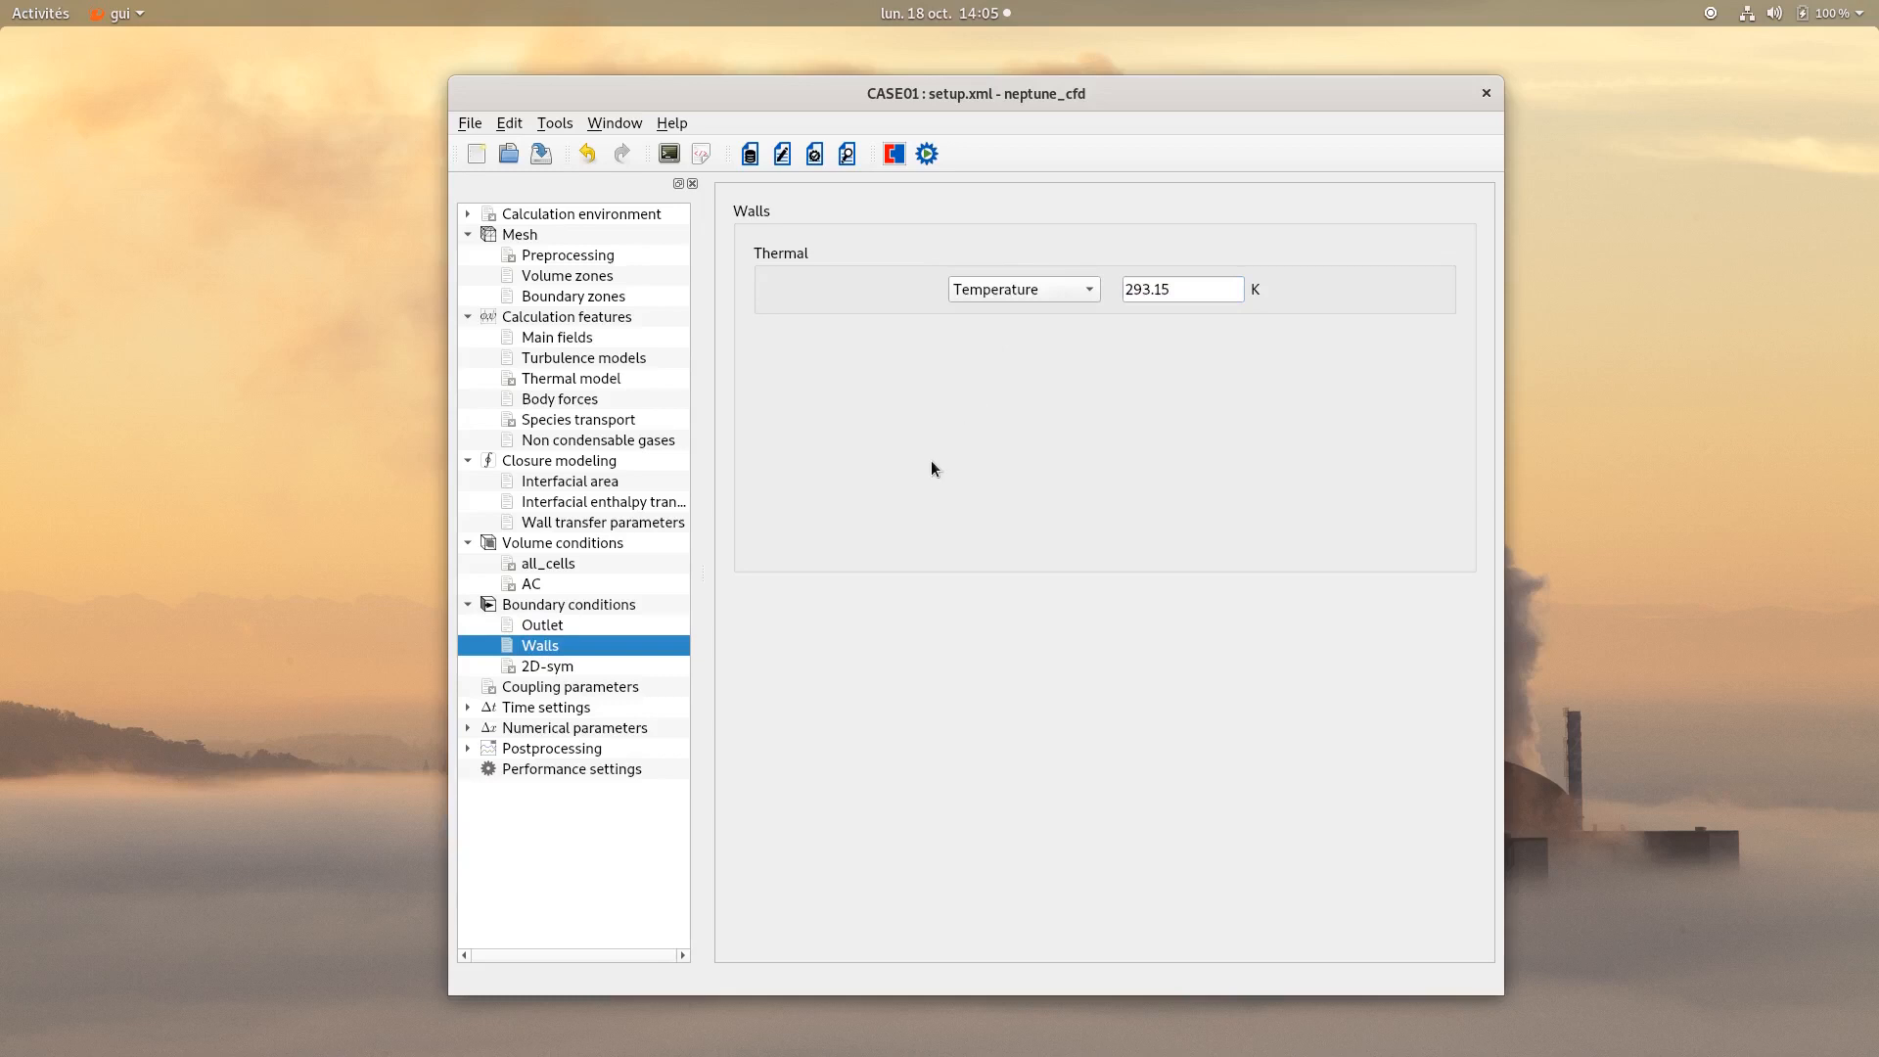
Switch to an Adaptive time step with a 0.005 s reference step and 100.0 s analysis time.
{"action": "left_click", "coordinate": [540, 707]}
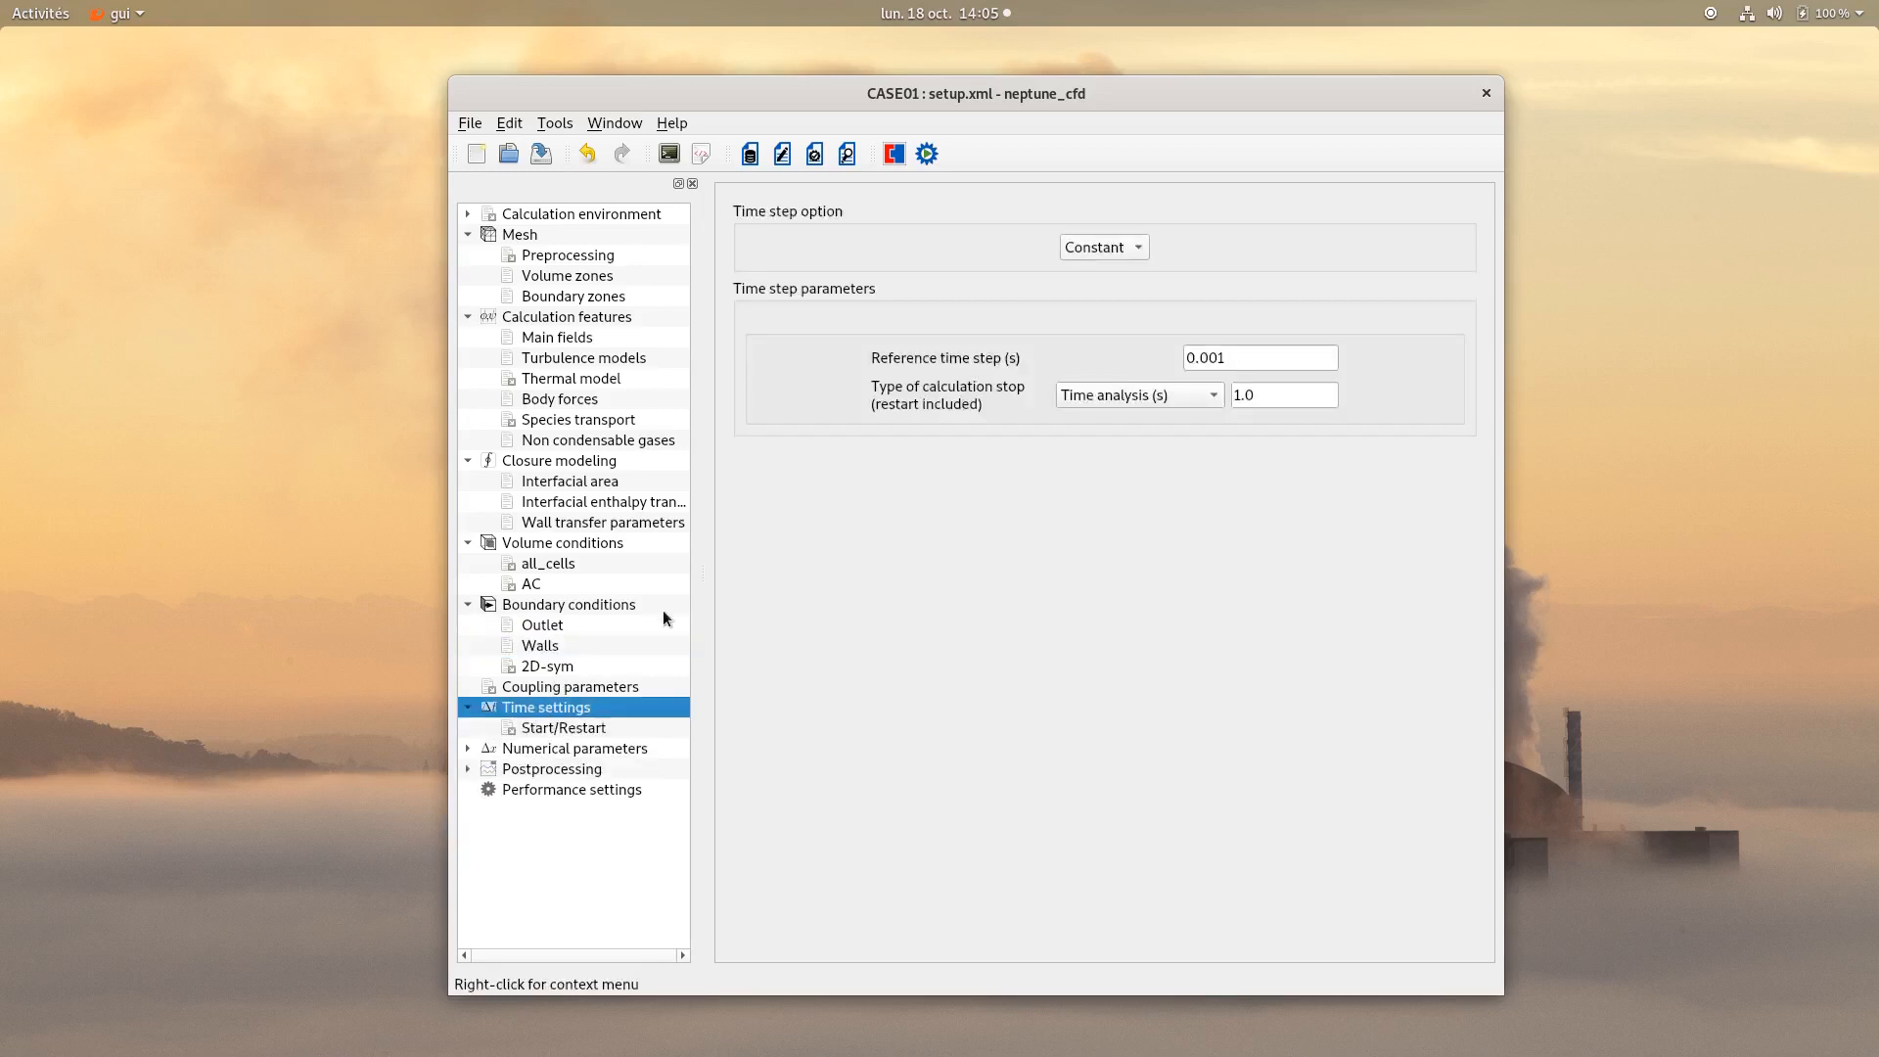
{"action": "left_click", "coordinate": [1104, 264]}
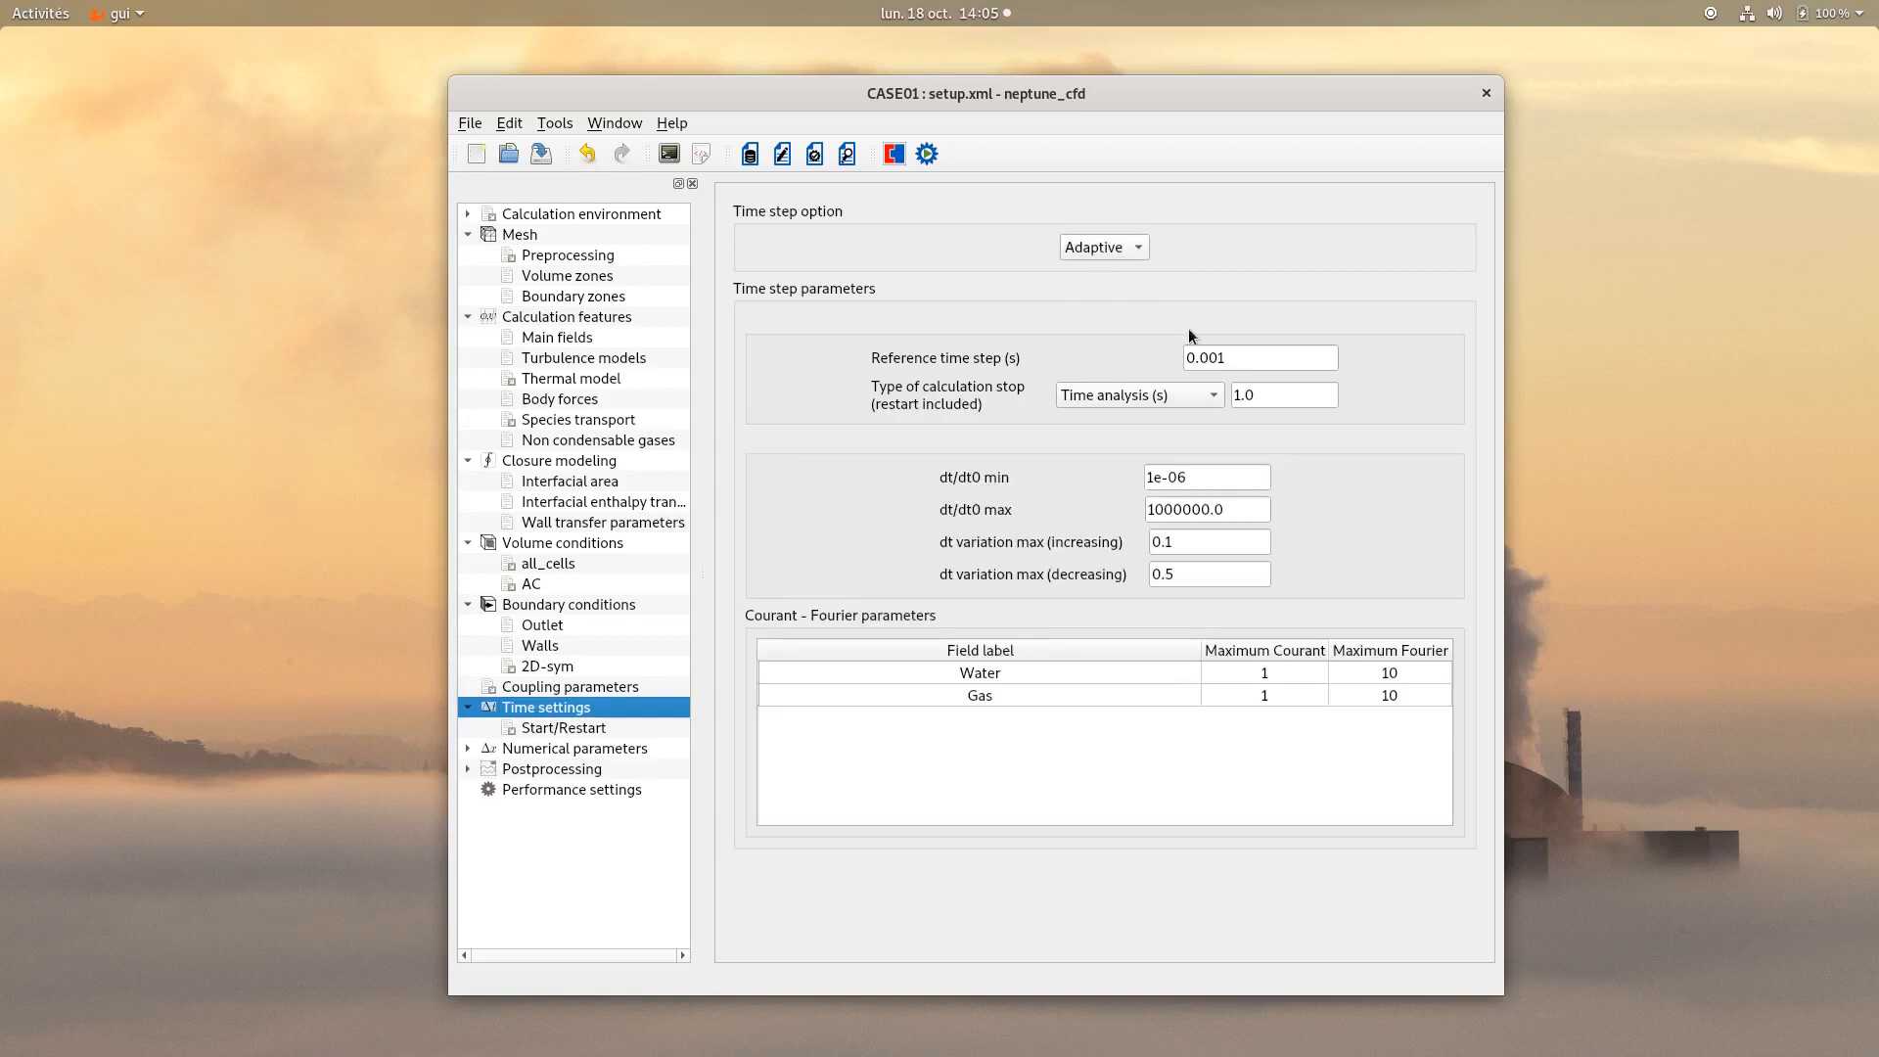
{"action": "left_click_drag", "start_coordinate": [1243, 358], "coordinate": [1114, 360]}
{"action": "type", "text": "0.005"}
{"action": "double_click", "coordinate": [1284, 395]}
{"action": "type", "text": "100.0"}
Set the maximum Courant number to 2 for both the Water and Gas fields.
{"action": "double_click", "coordinate": [1274, 673]}
{"action": "type", "text": "2"}
{"action": "double_click", "coordinate": [1289, 697]}
{"action": "type", "text": "2"}
{"action": "key", "text": "Return"}
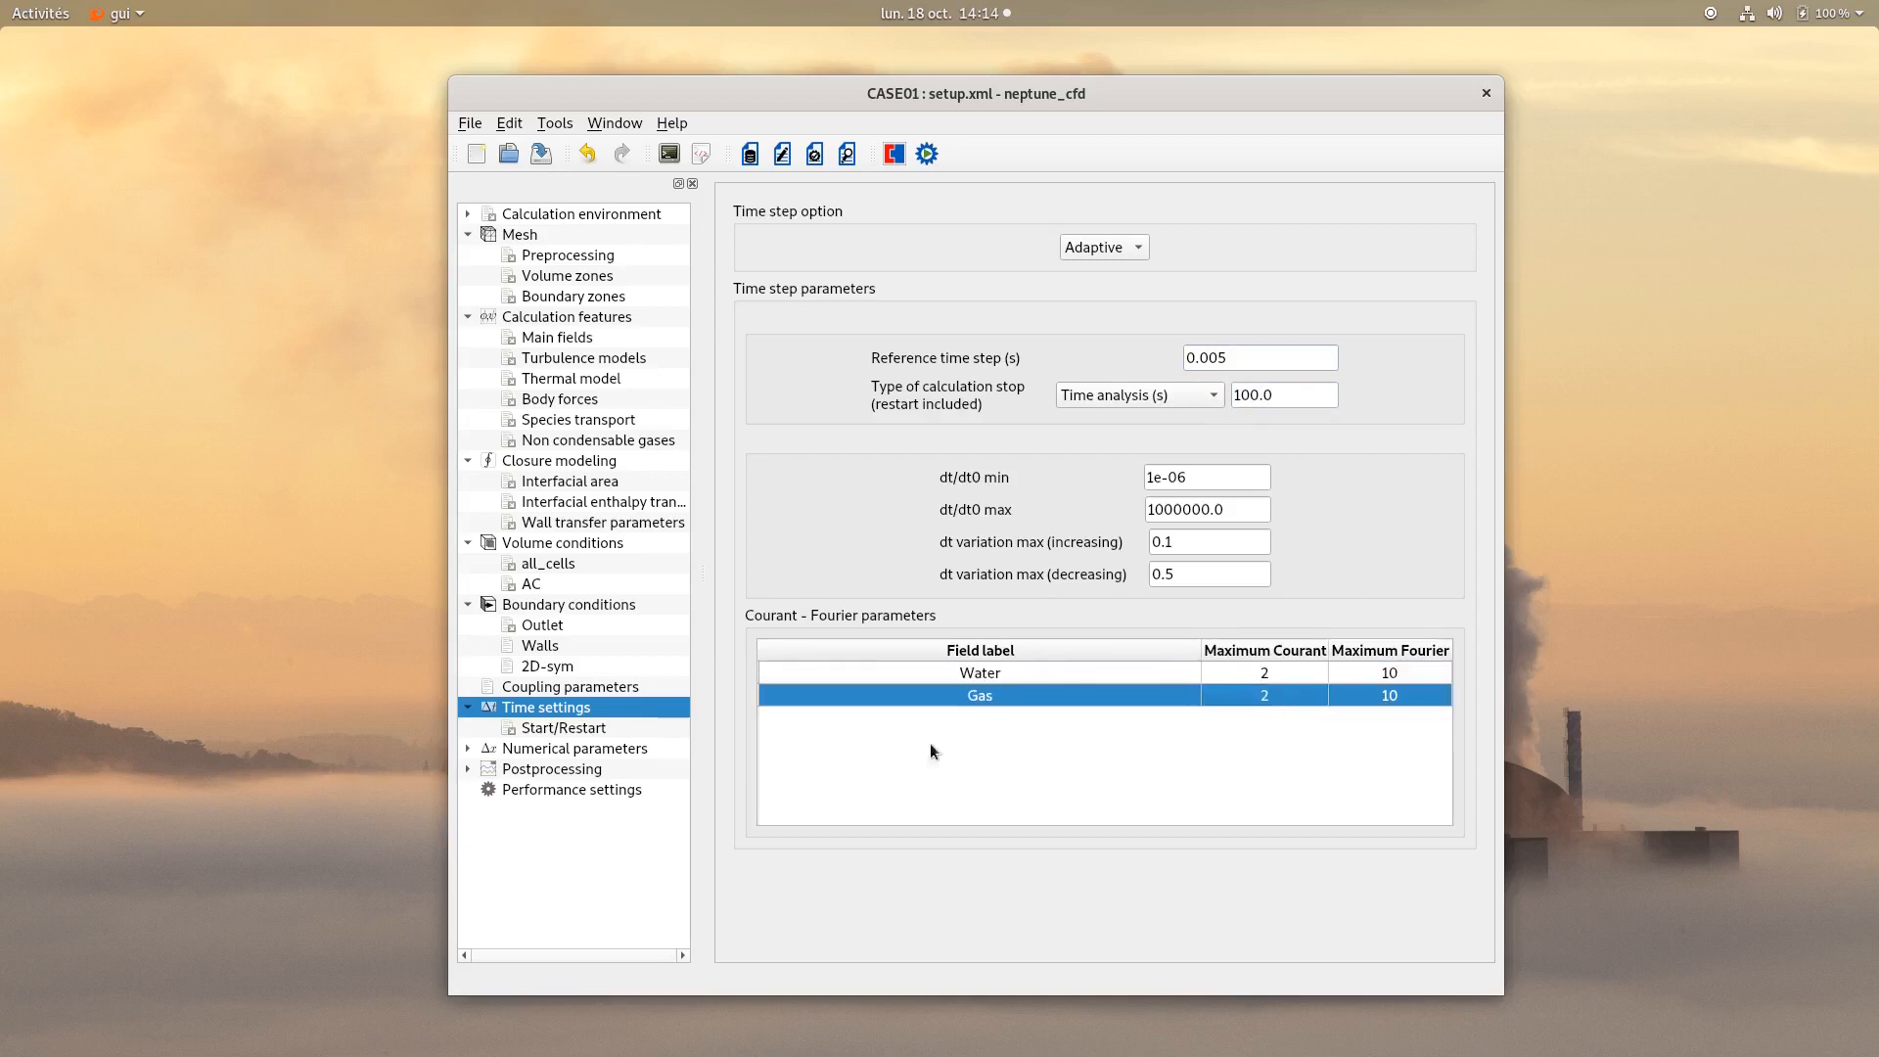
Inspect the minimum and maximum pressure limits in the global numerical parameters.
{"action": "left_click", "coordinate": [599, 750]}
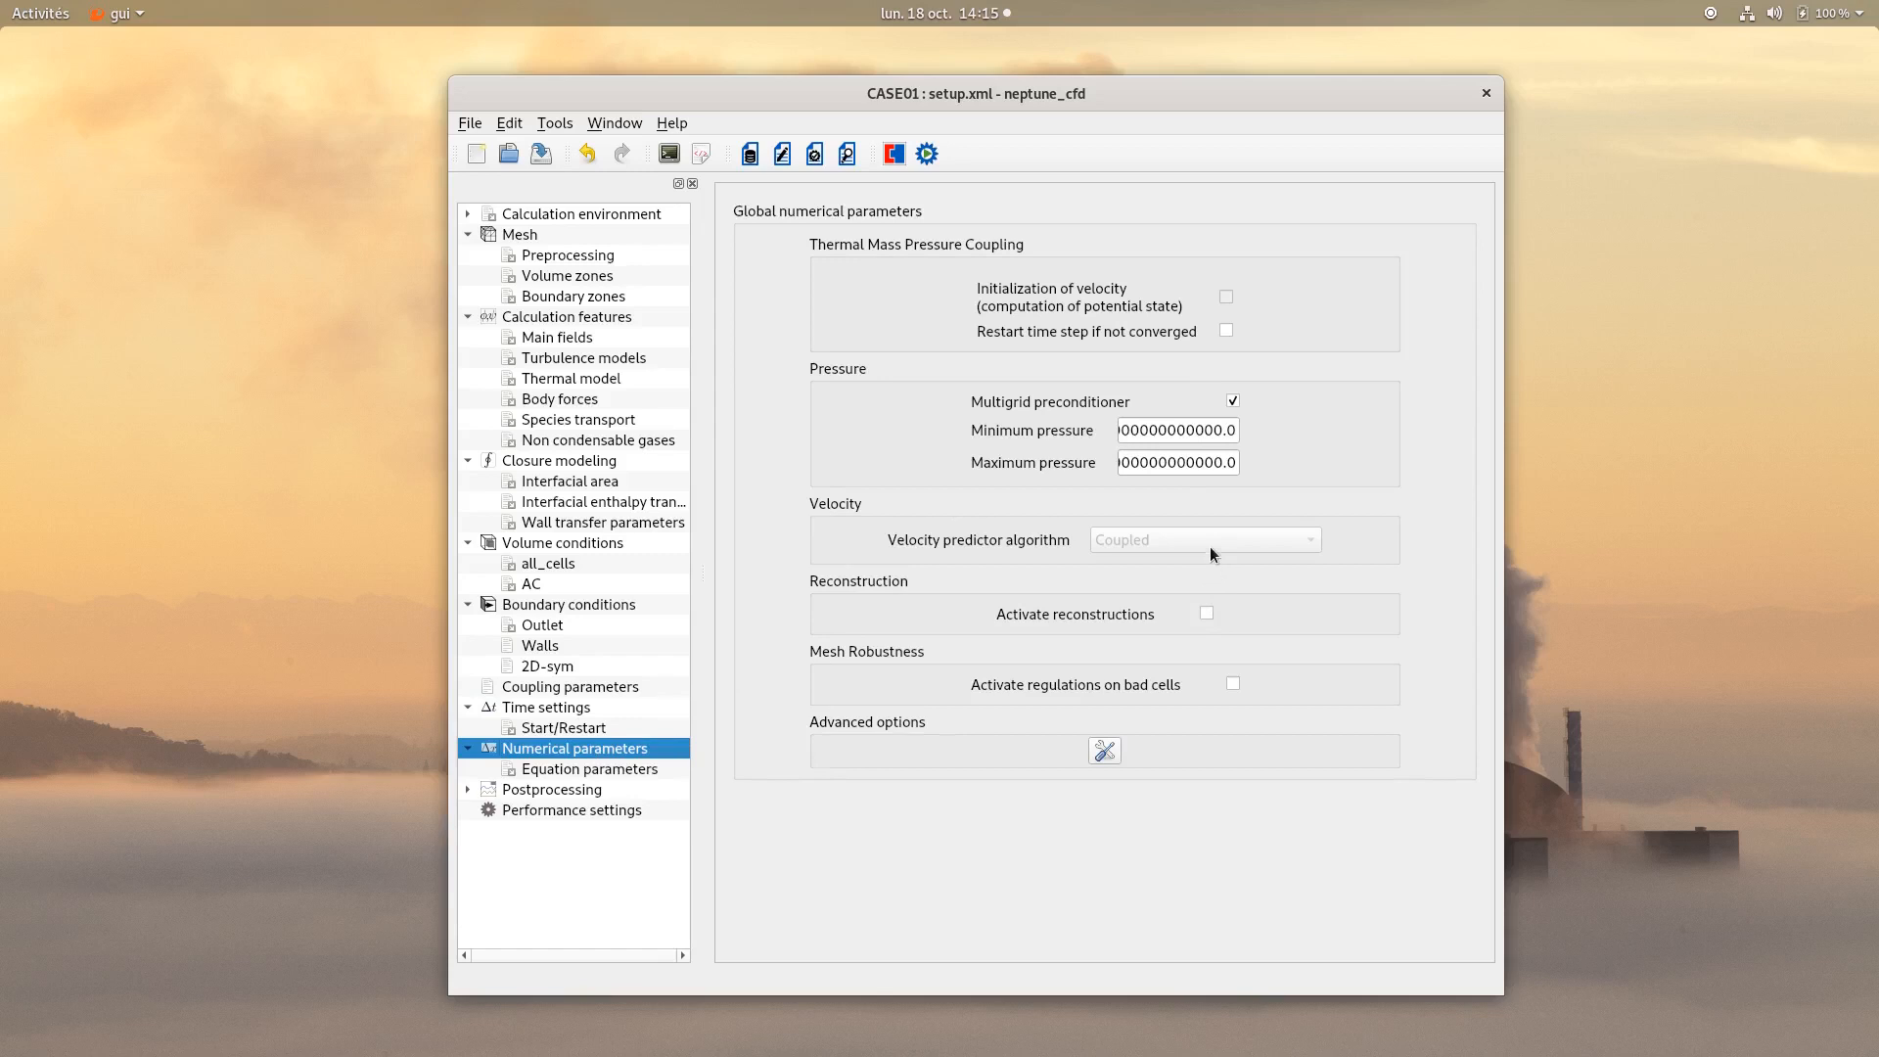
{"action": "left_click_drag", "start_coordinate": [1162, 437], "coordinate": [1103, 463]}
{"action": "left_click", "coordinate": [1174, 464]}
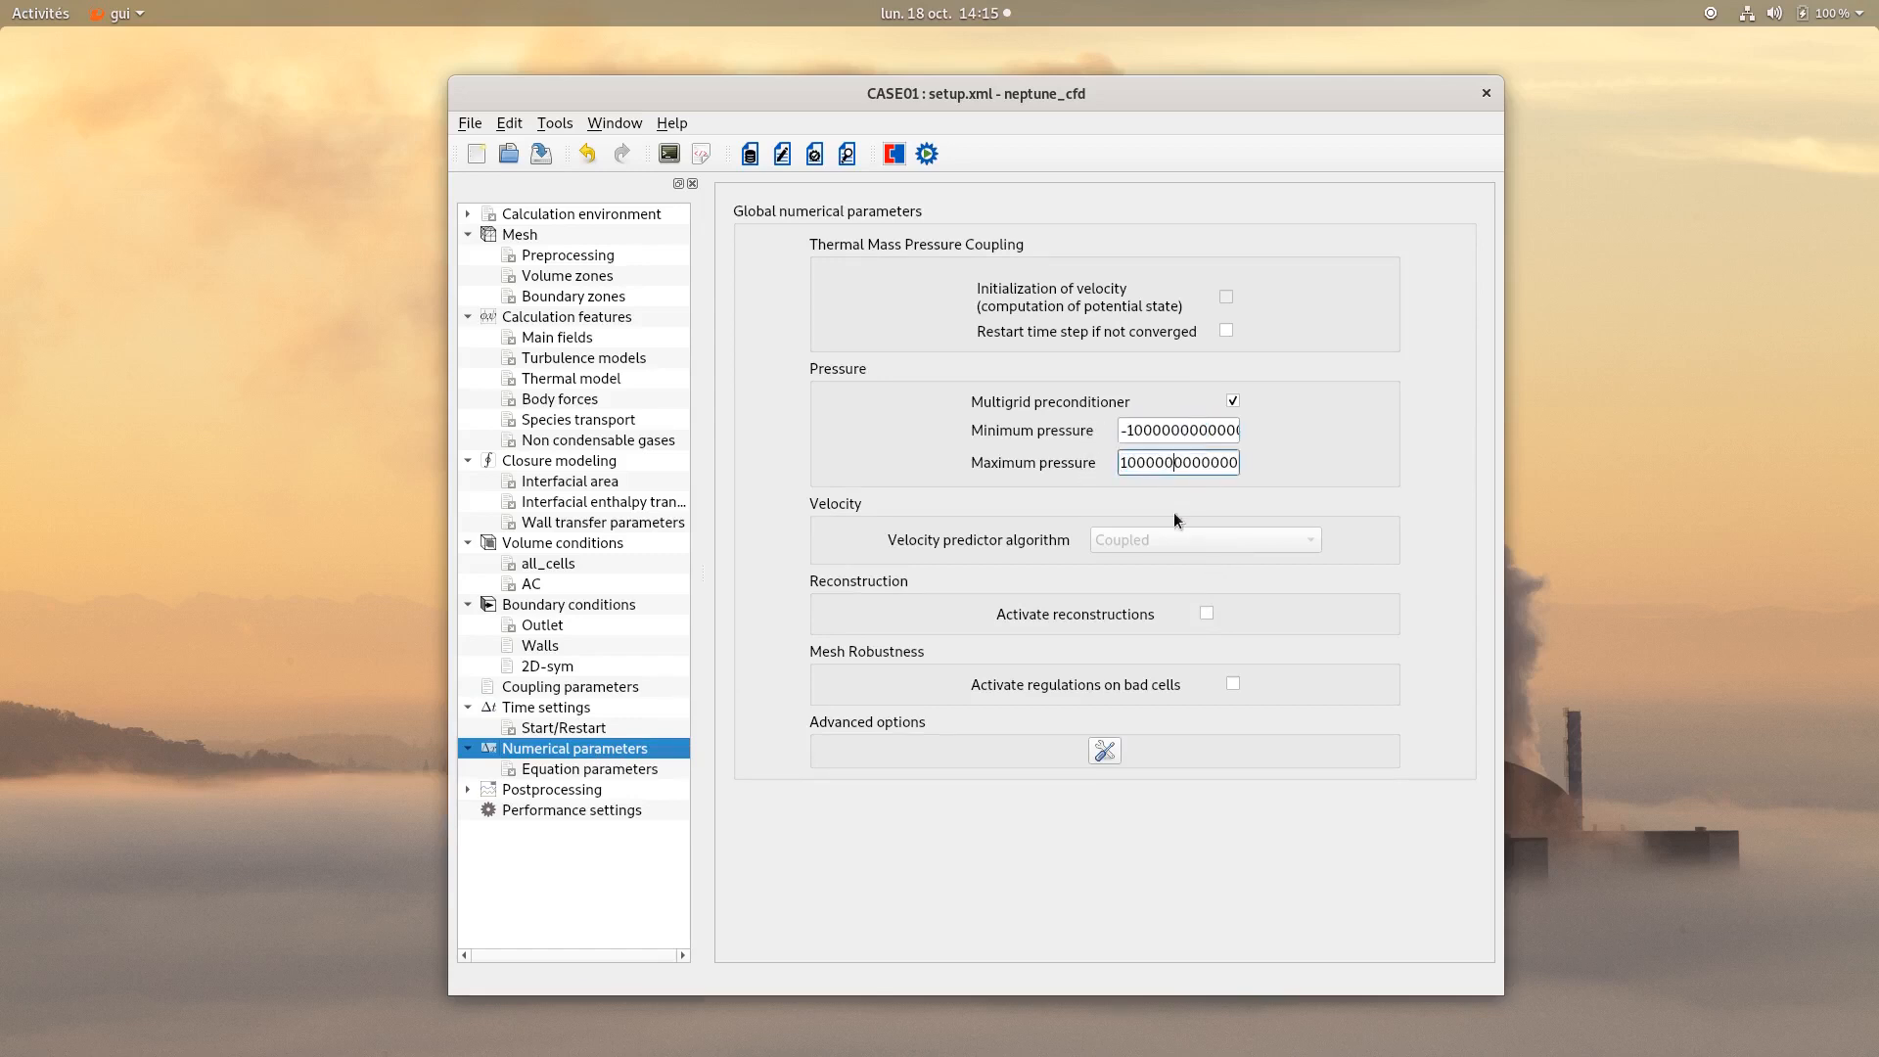
Set the results writer to output every 0.5 seconds.
{"action": "left_click", "coordinate": [525, 789]}
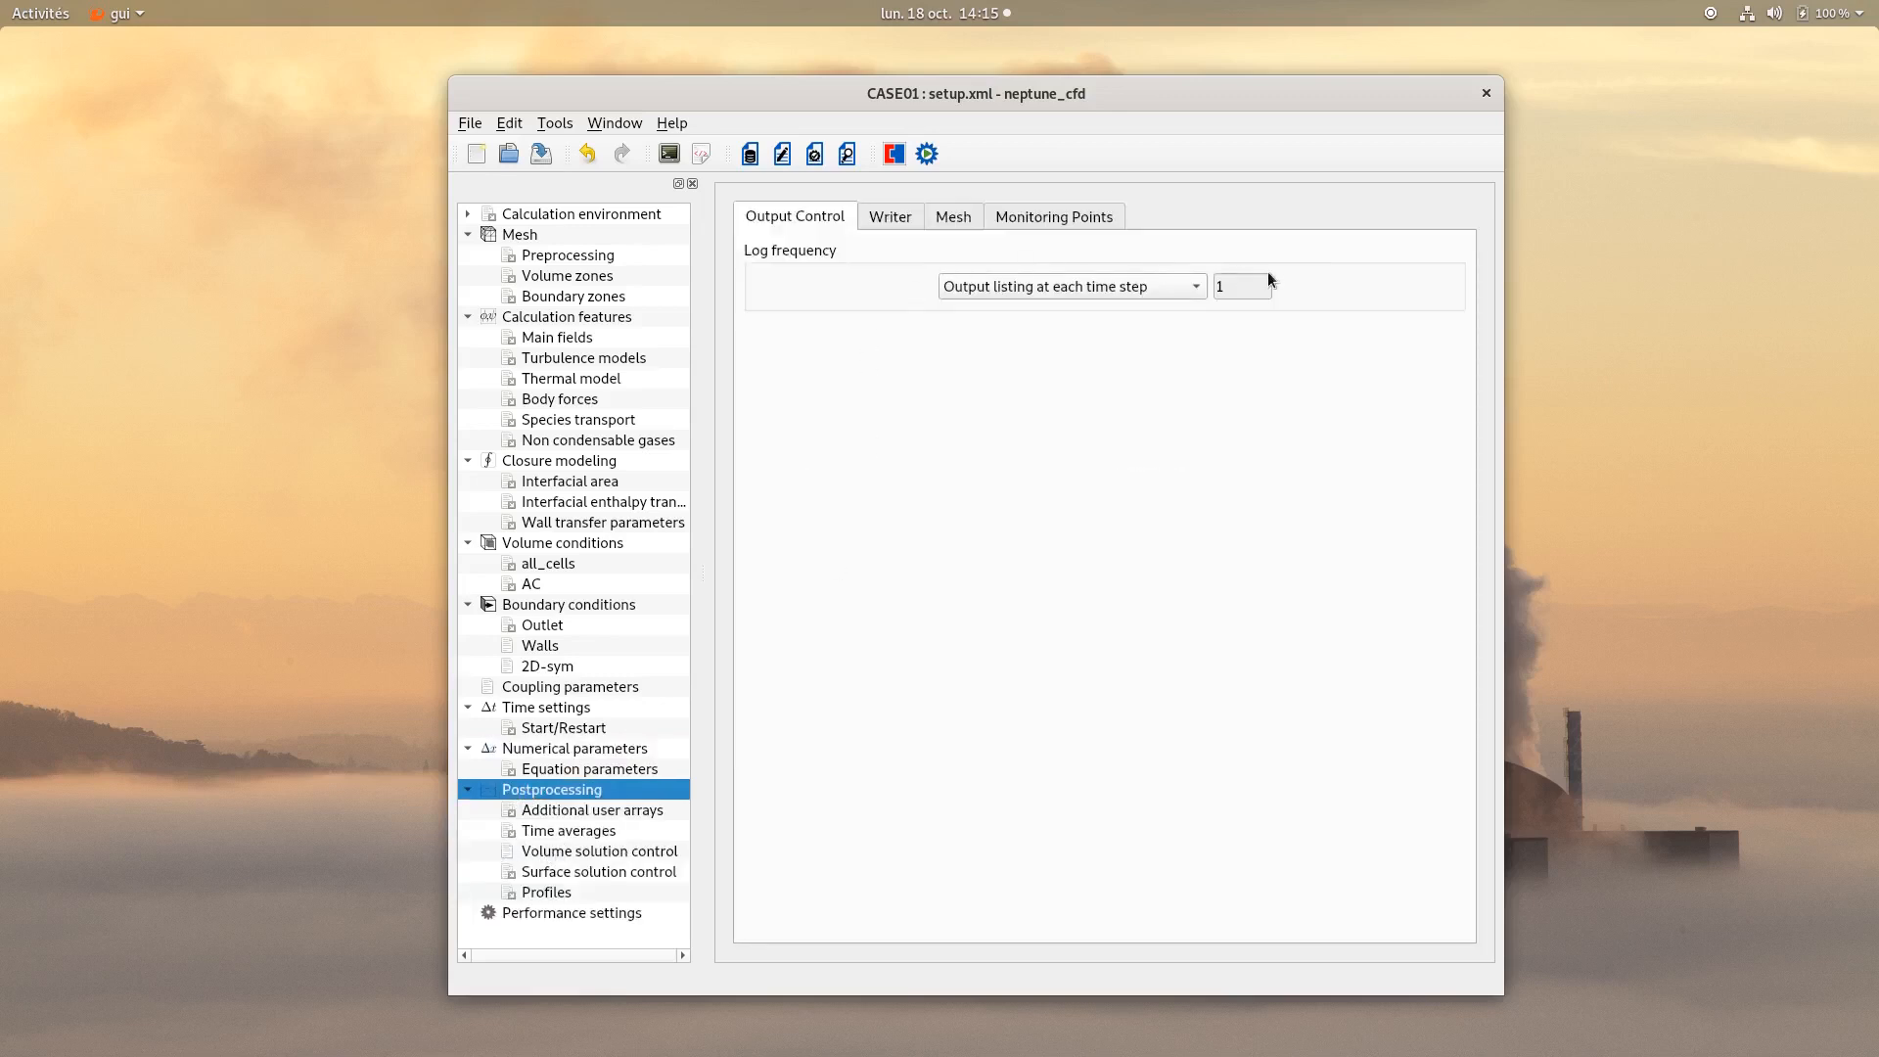
{"action": "left_click", "coordinate": [893, 219]}
{"action": "left_click", "coordinate": [854, 271]}
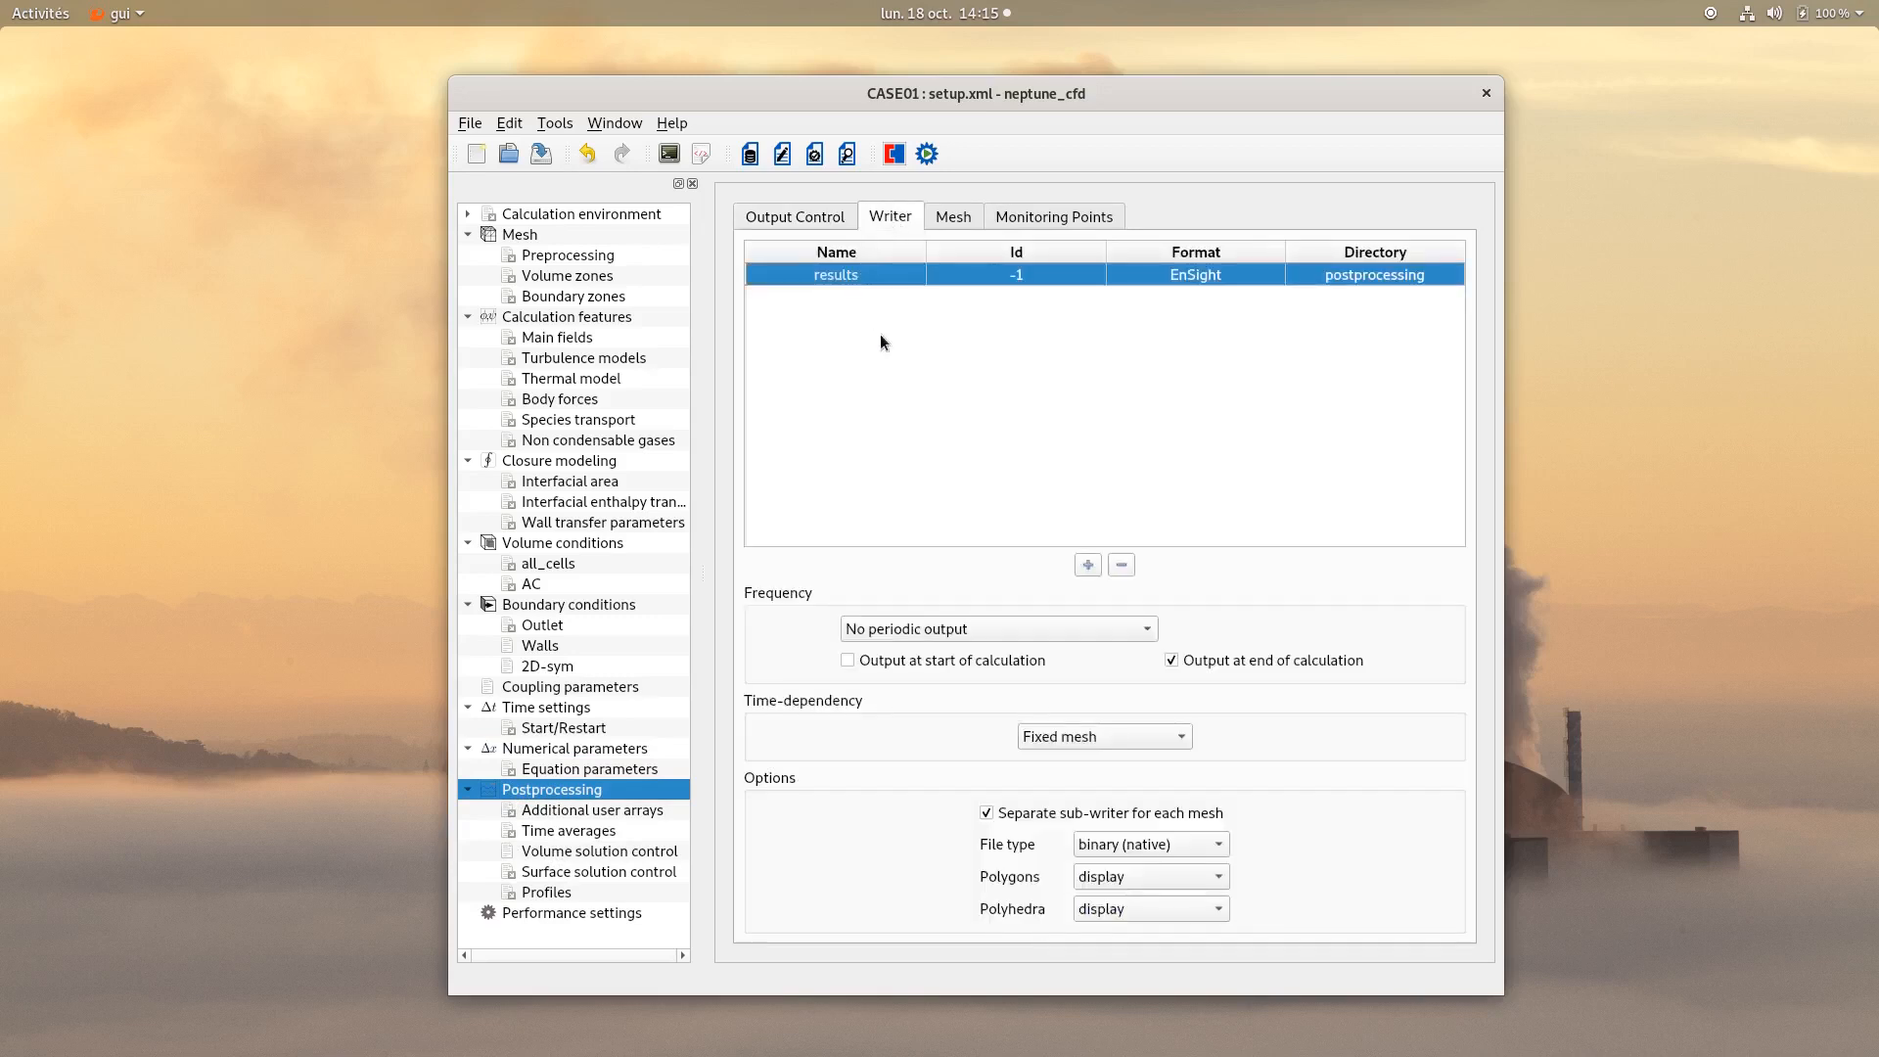
{"action": "left_click", "coordinate": [1045, 631]}
{"action": "left_click", "coordinate": [1030, 658]}
{"action": "double_click", "coordinate": [1326, 629]}
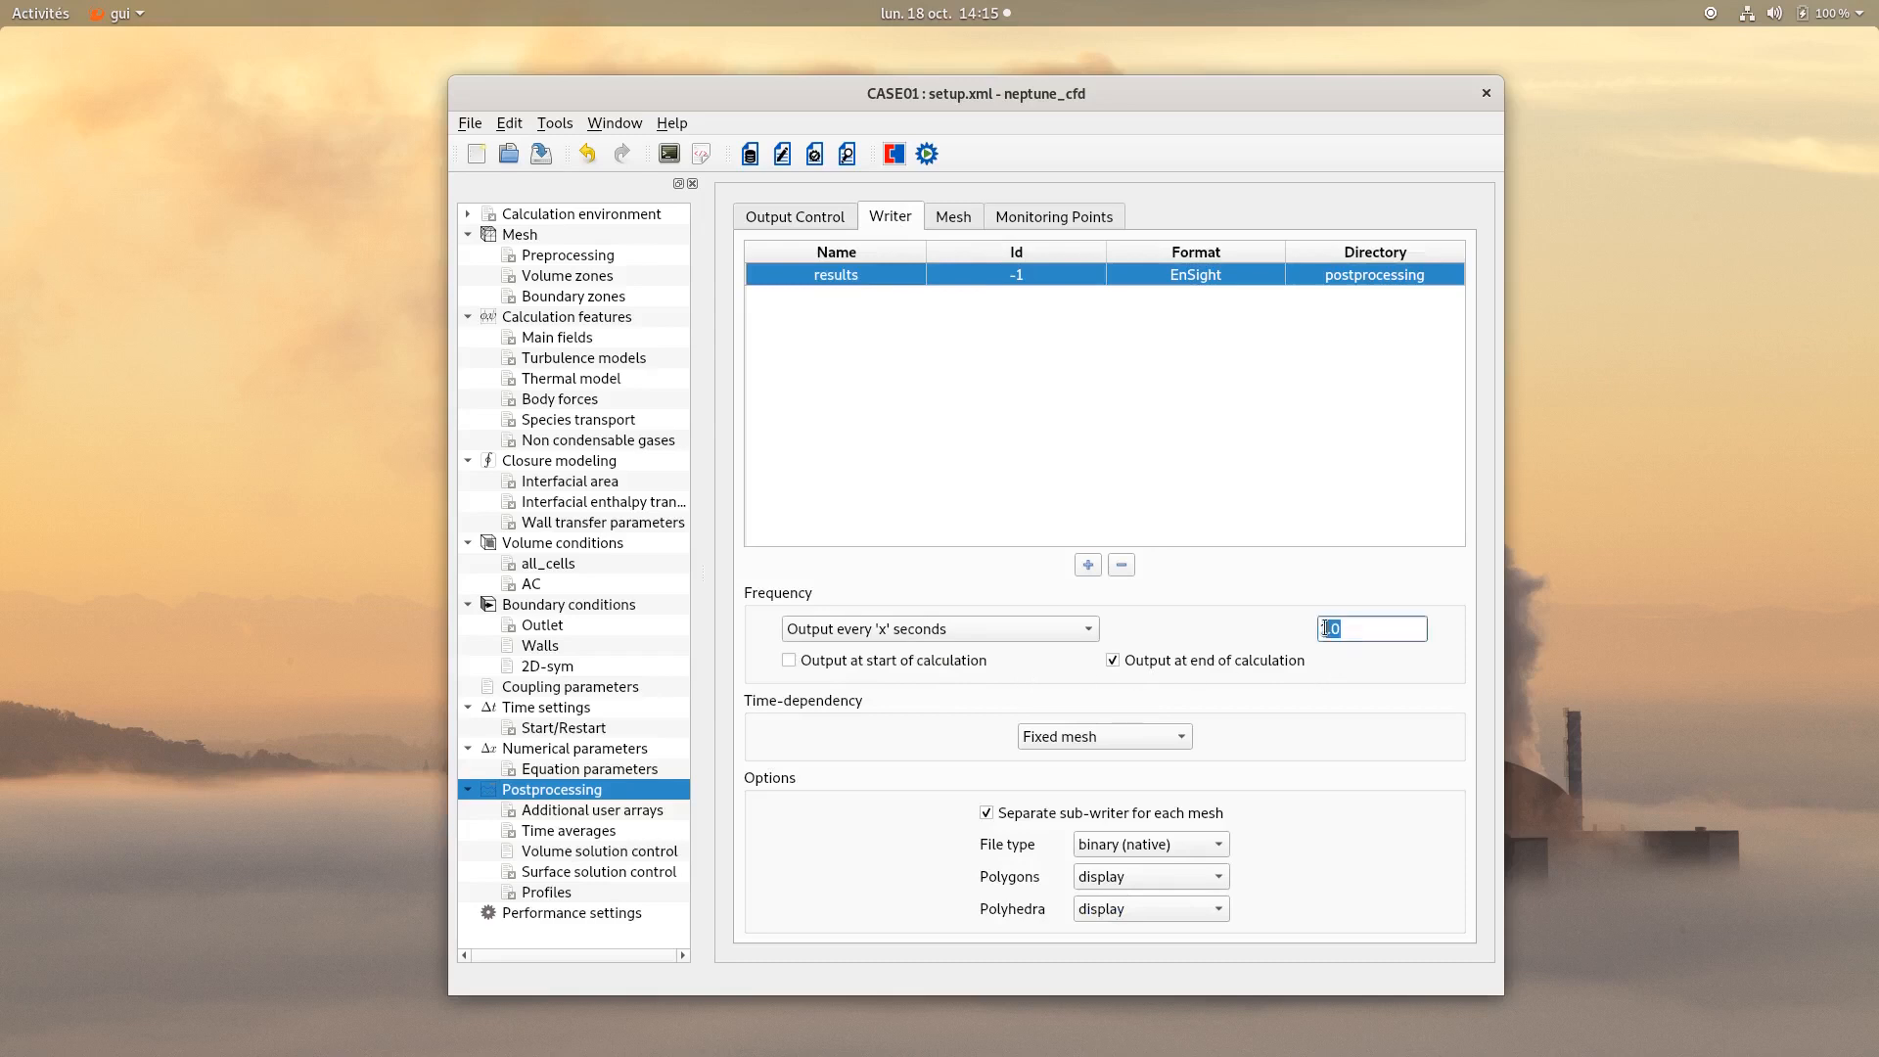
{"action": "left_click", "coordinate": [1257, 613]}
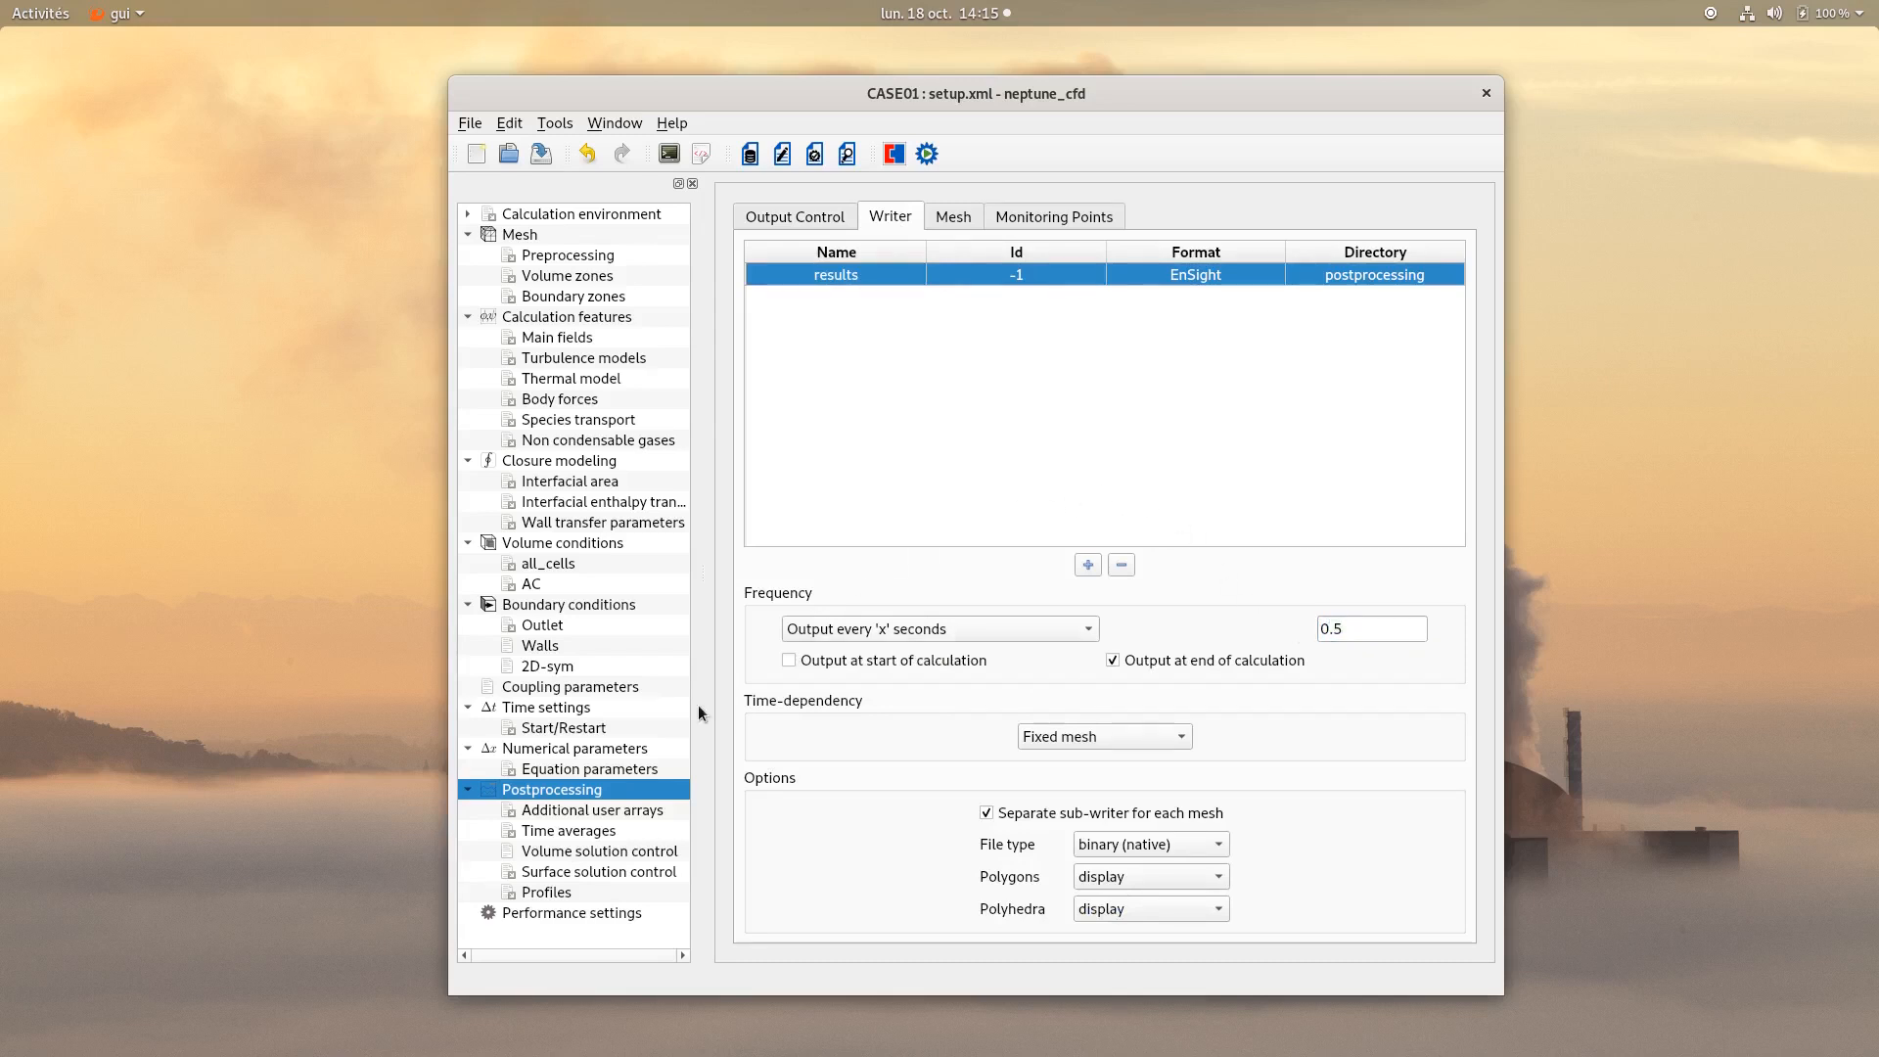
Enable post-processing output for the Air_2 variable and save the case.
{"action": "left_click", "coordinate": [576, 858]}
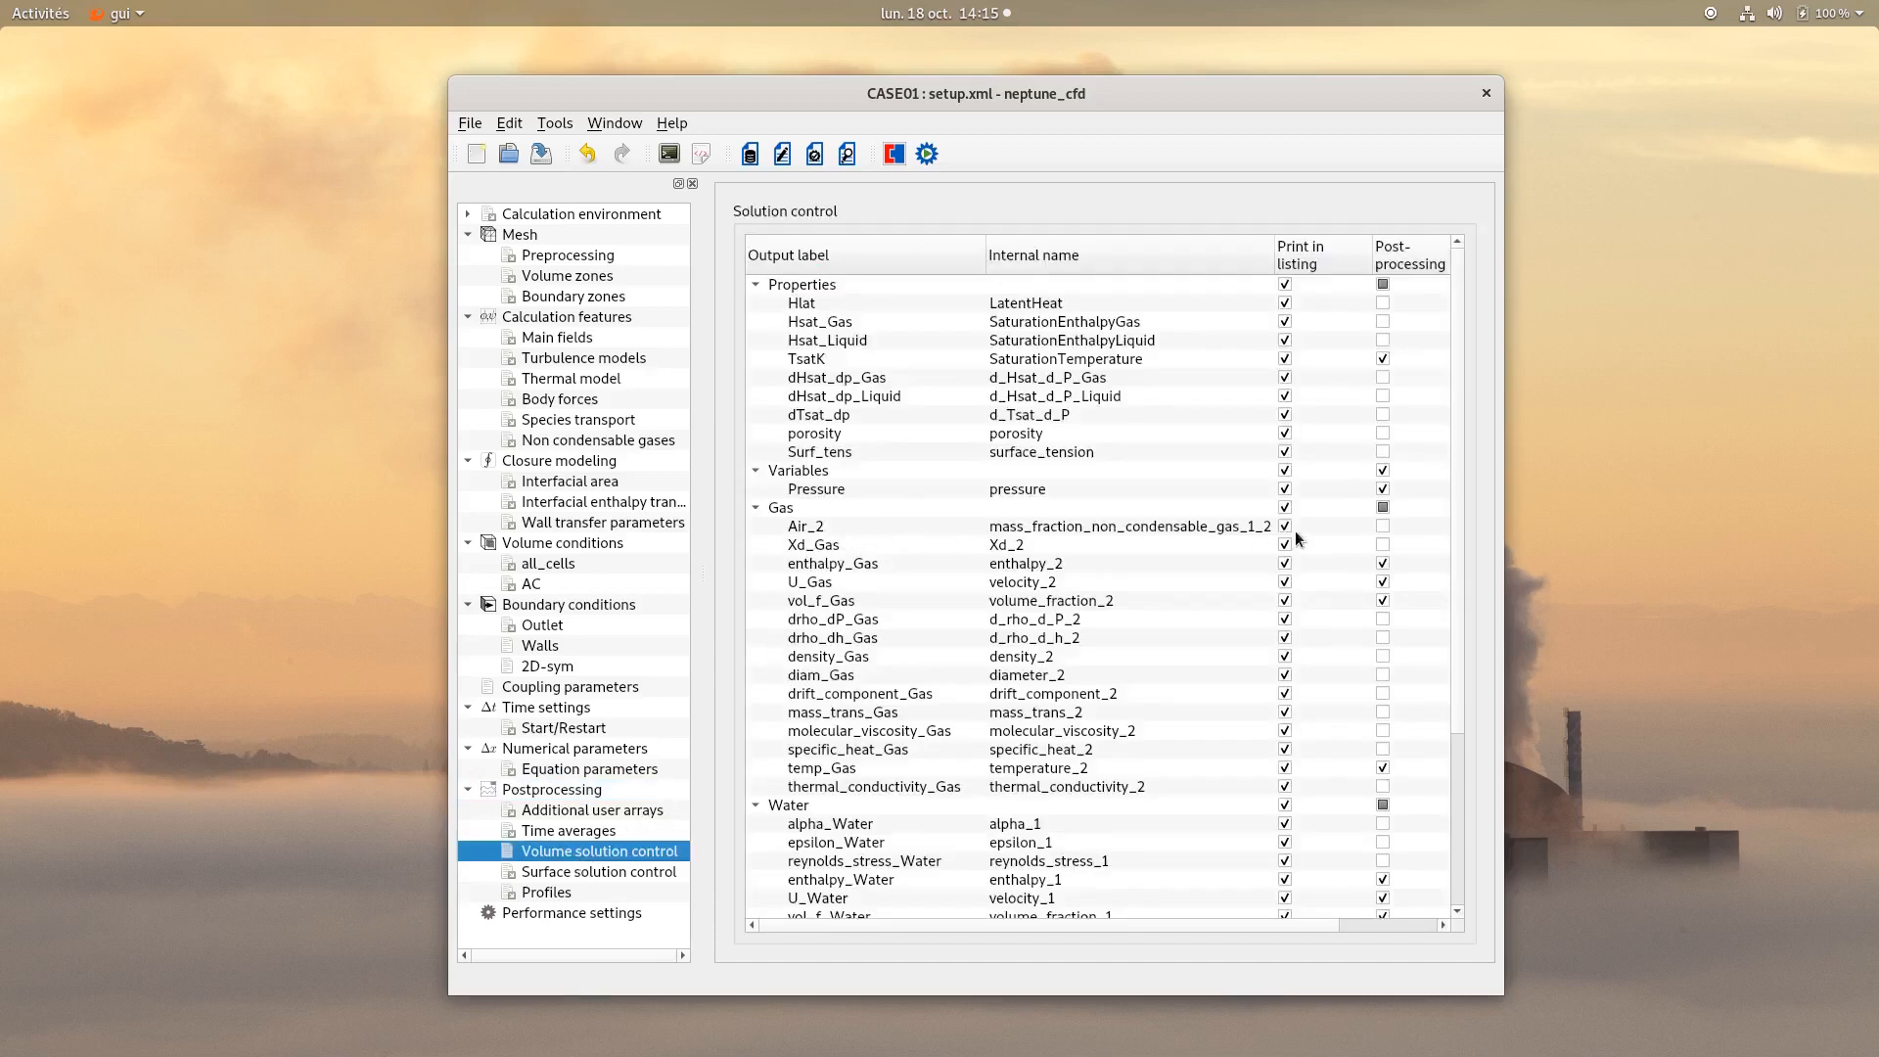
{"action": "left_click", "coordinate": [1388, 534]}
{"action": "left_click", "coordinate": [1363, 529]}
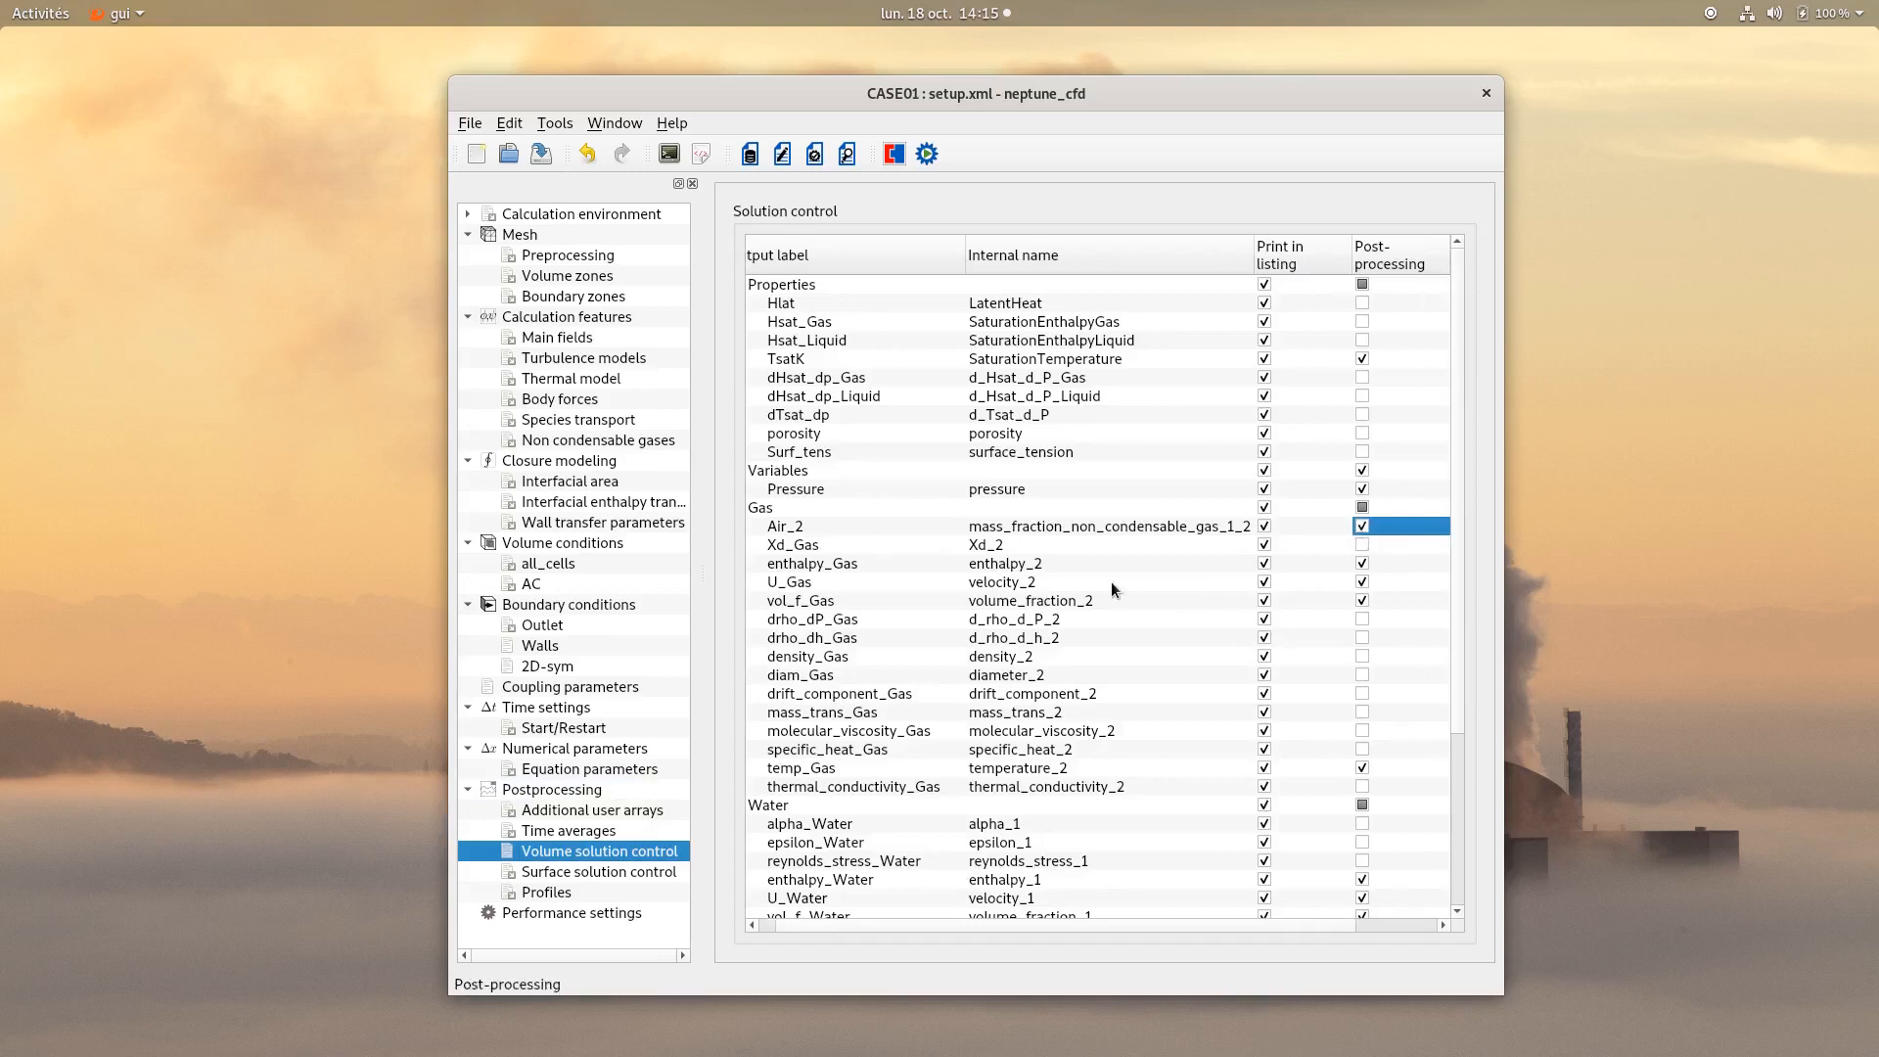
{"action": "left_click", "coordinate": [539, 157]}
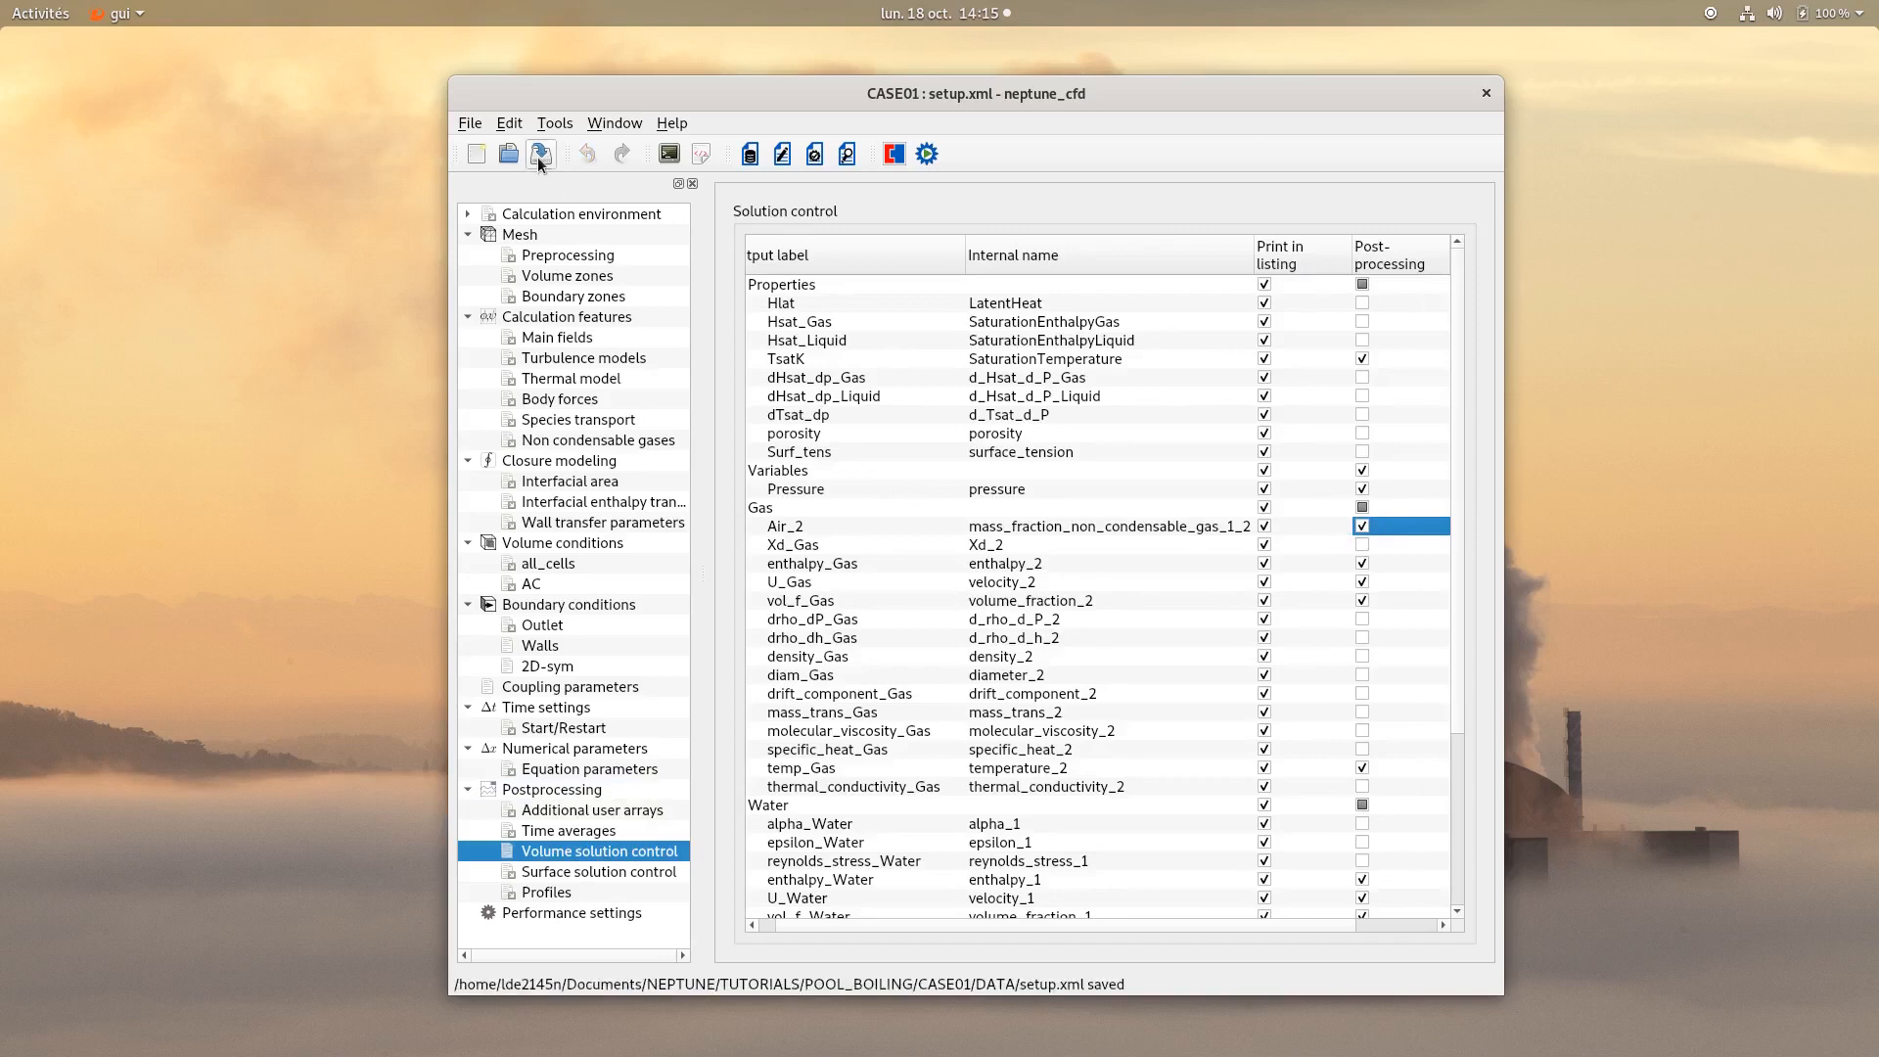
Run the calculation with 2 processes.
{"action": "left_click", "coordinate": [925, 154]}
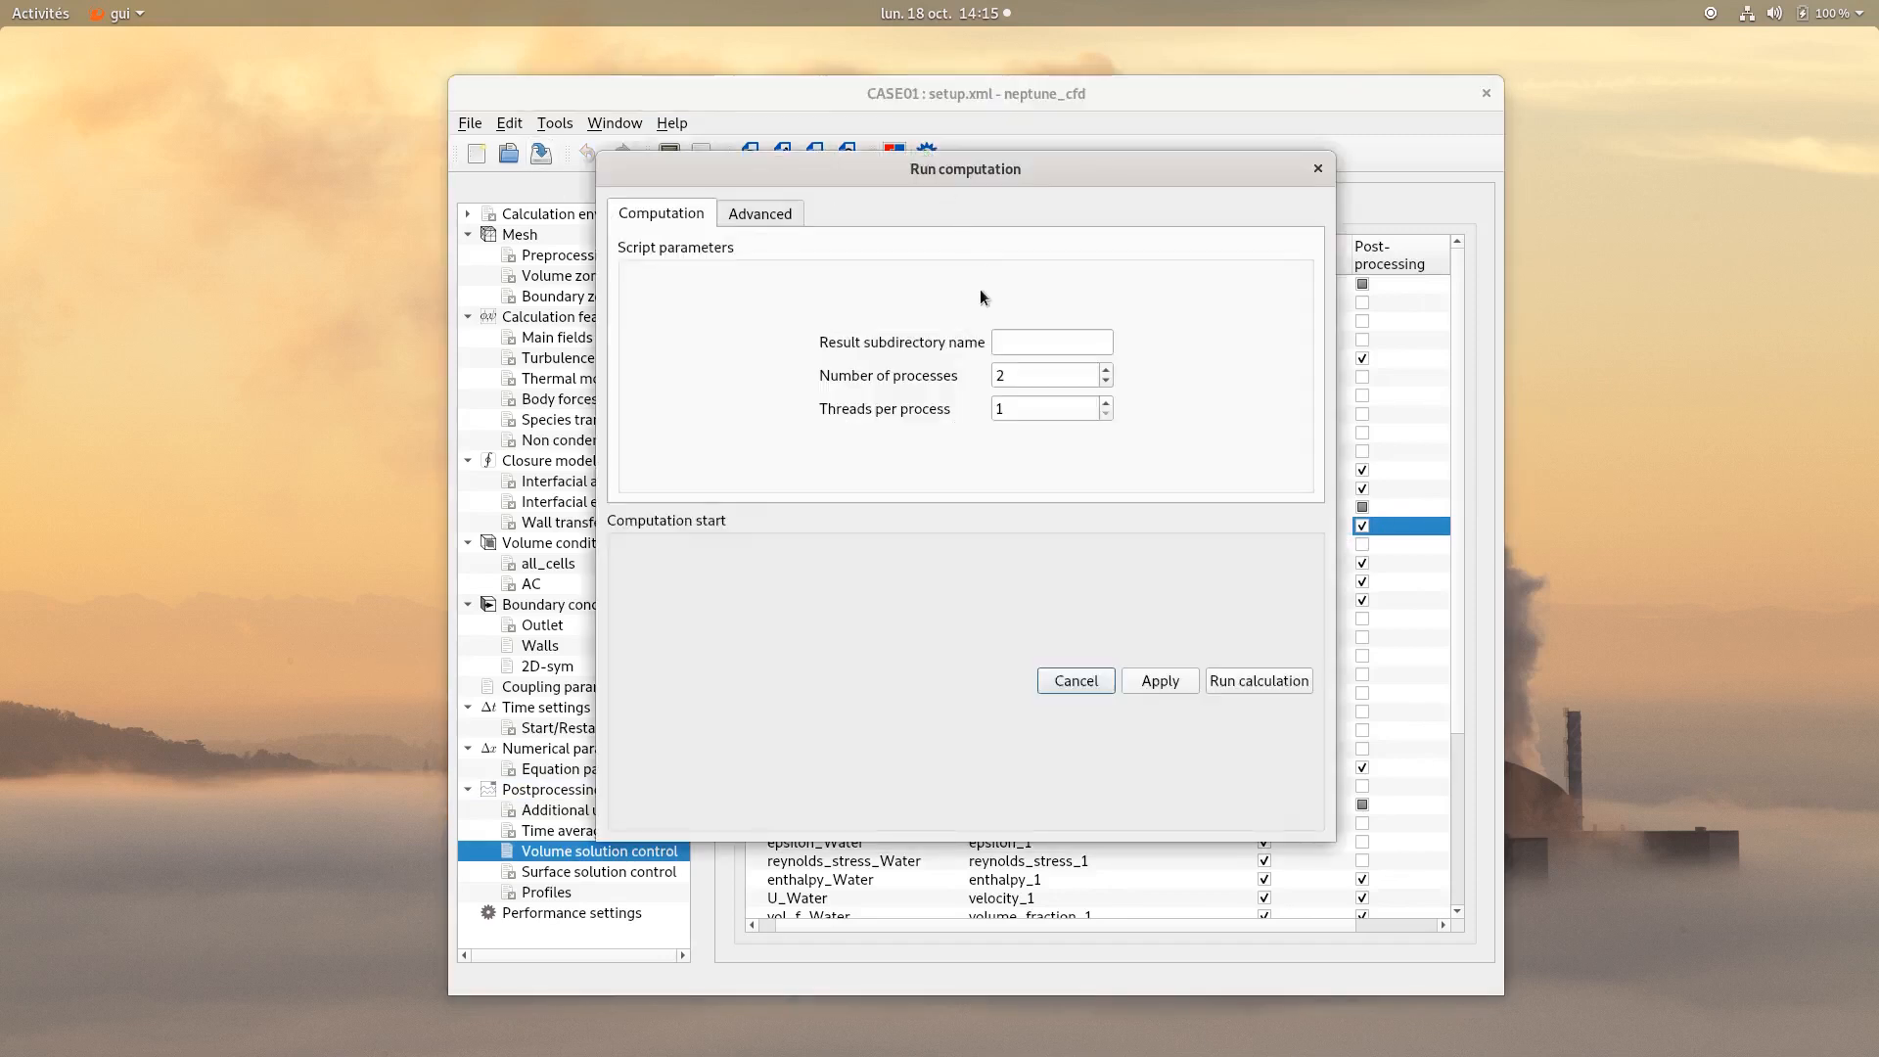
{"action": "left_click", "coordinate": [1217, 682]}
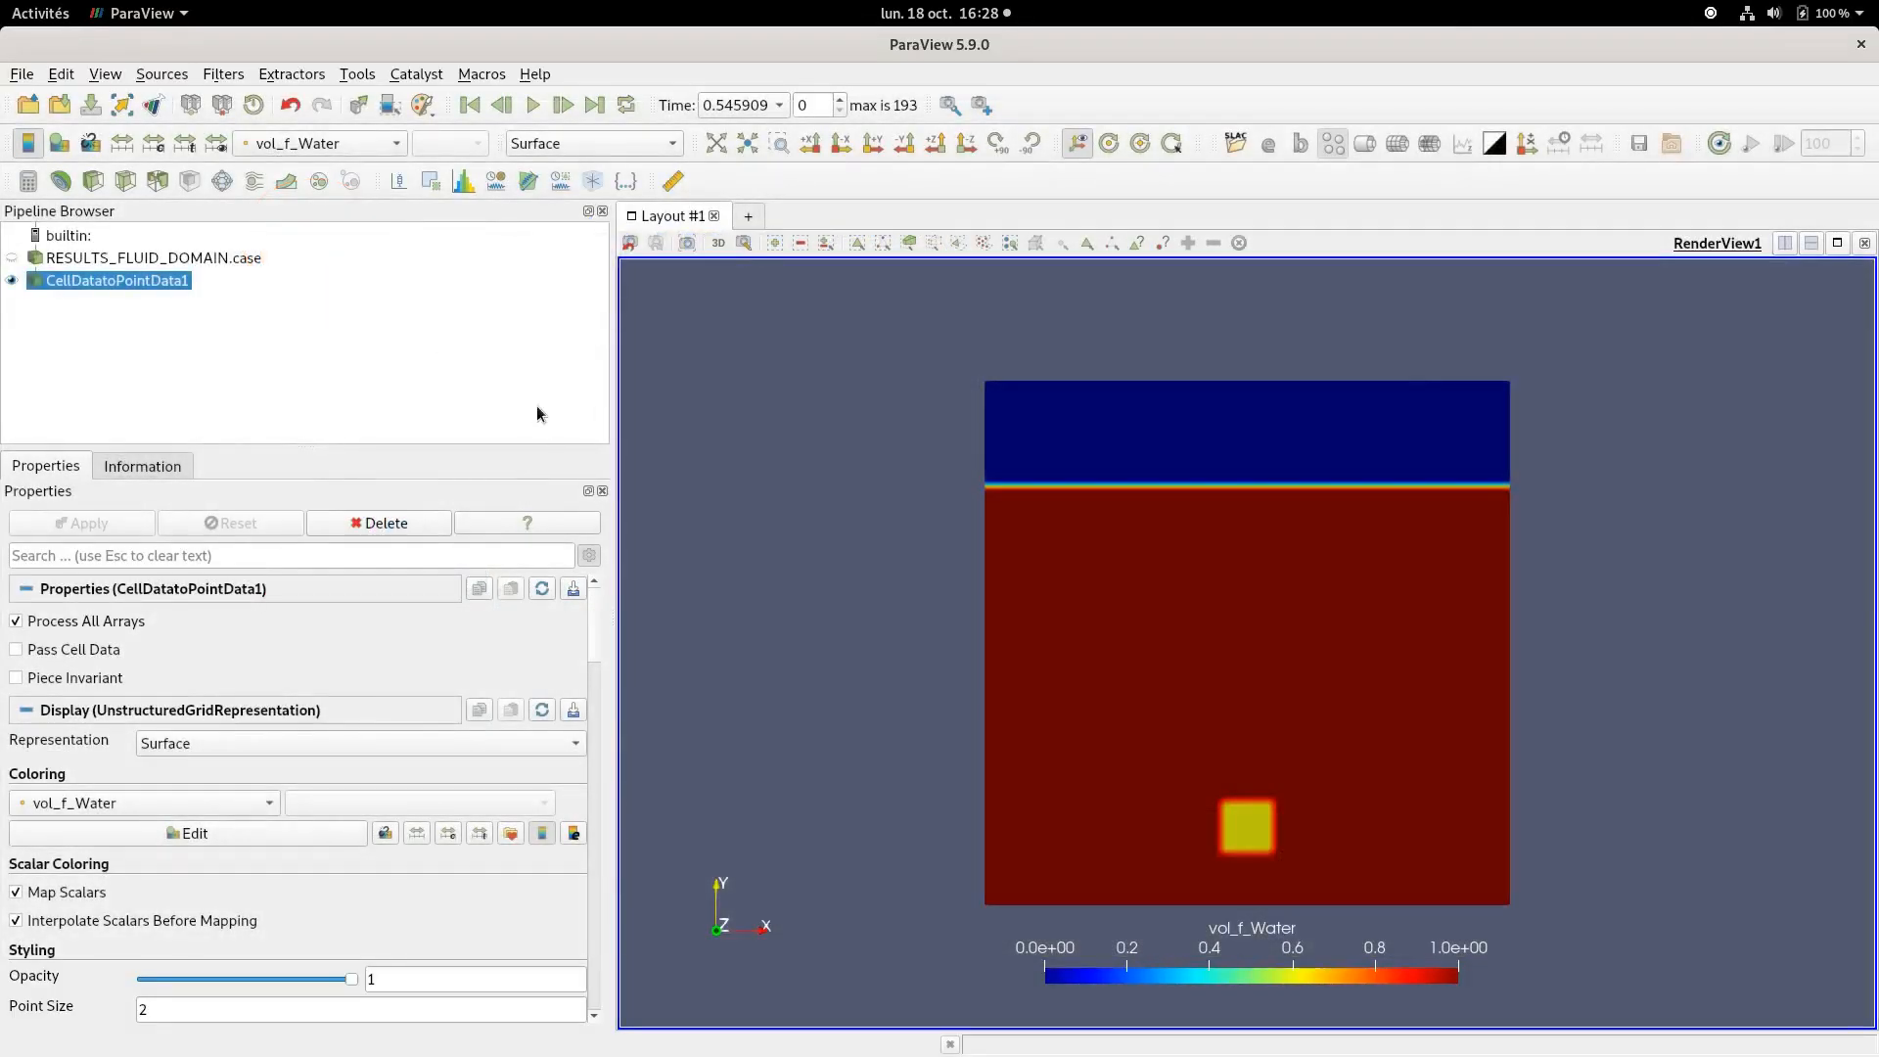
Switch to ParaView and play the vol_f_Water results animation.
{"action": "left_click", "coordinate": [533, 105]}
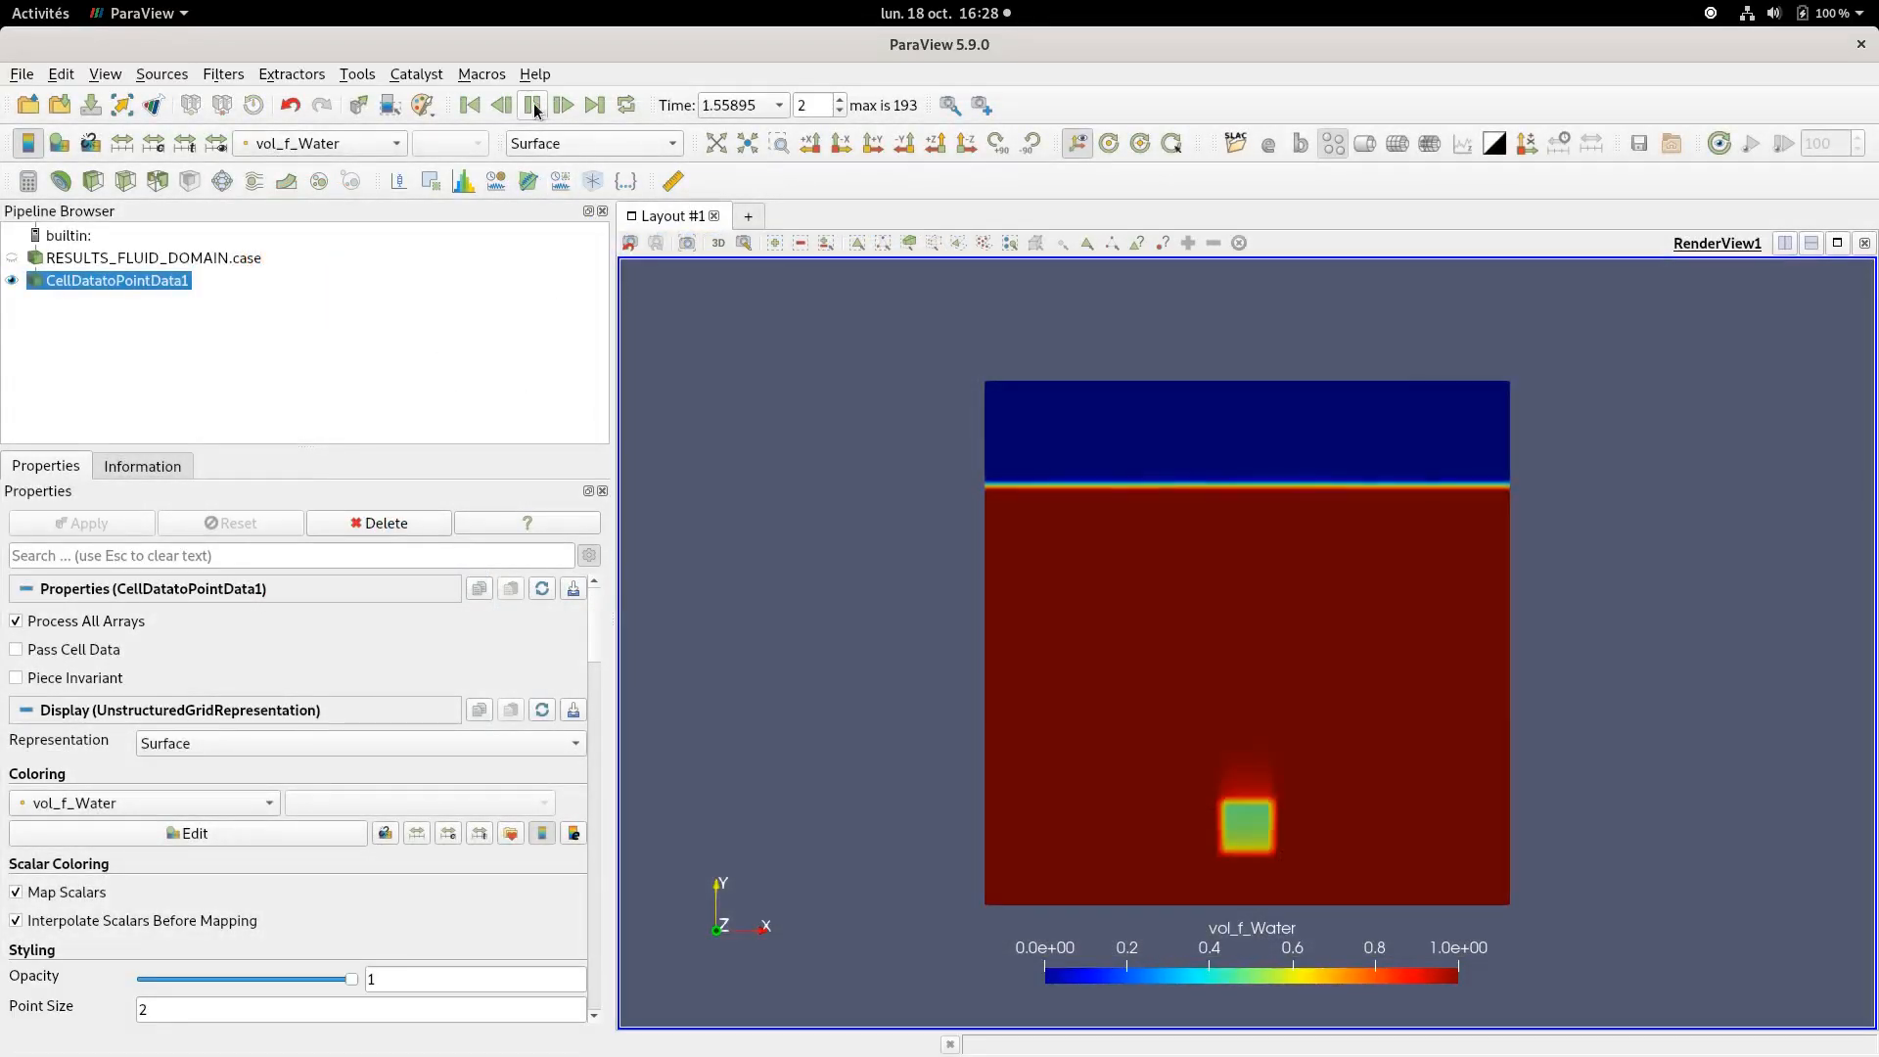